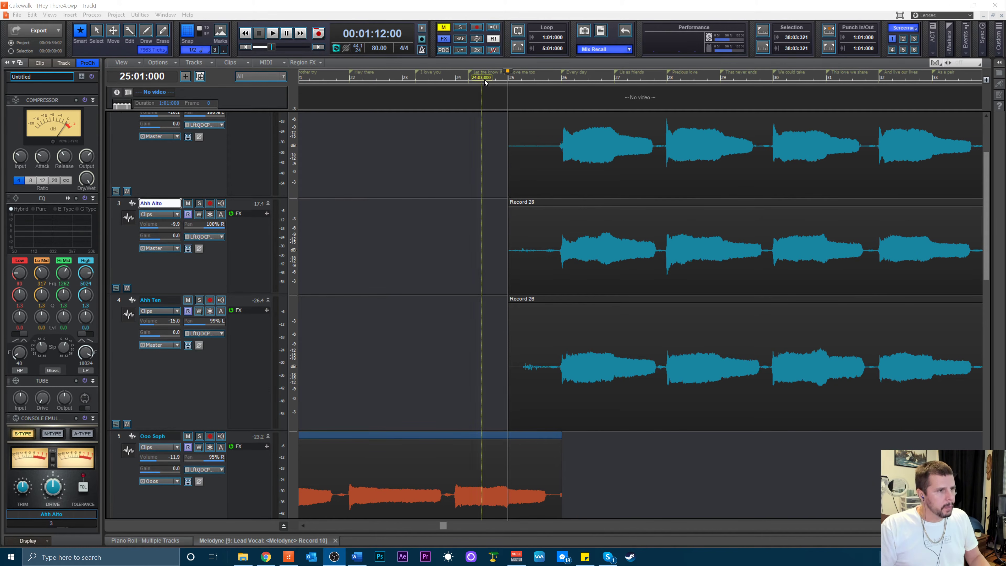
- Place the playhead at 24:03:000 and examine the recorded clips on the four Ahh harmony tracks
left_click(487, 96)
scroll(623, 338, "up", 3)
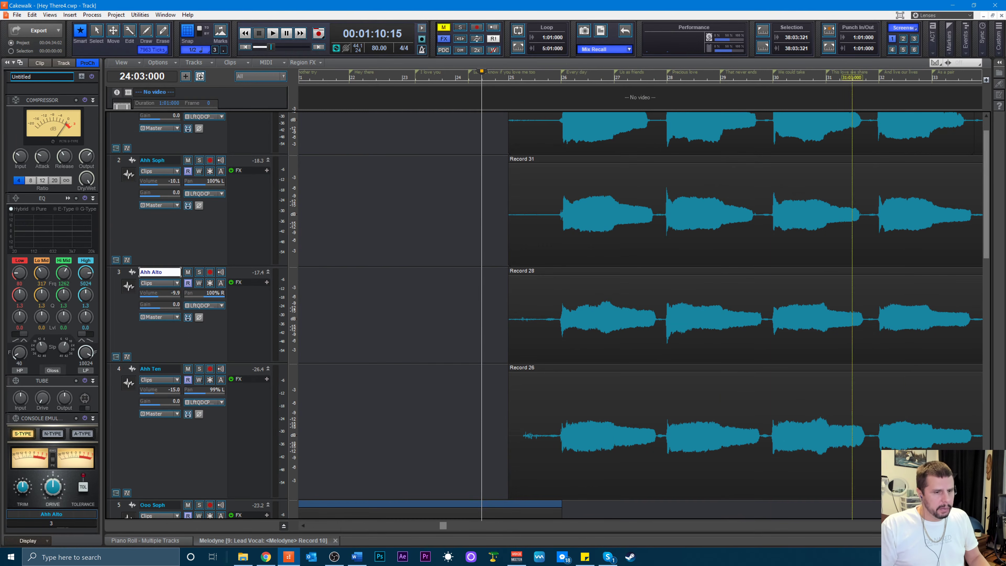
key("ctrl+Left")
key("ctrl+Left")
key("ctrl+Left")
key("ctrl+Left")
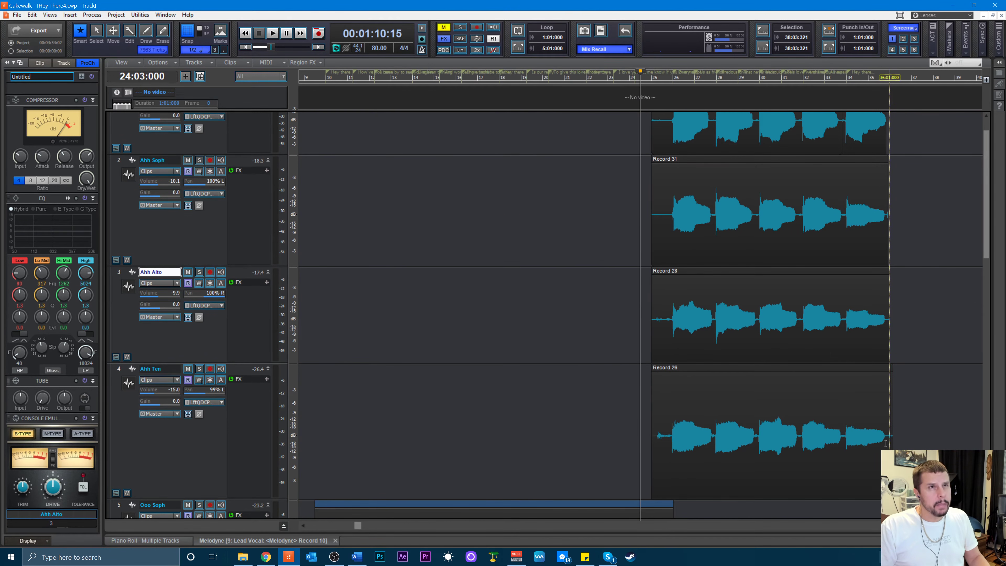
scroll(885, 440, "up", 1)
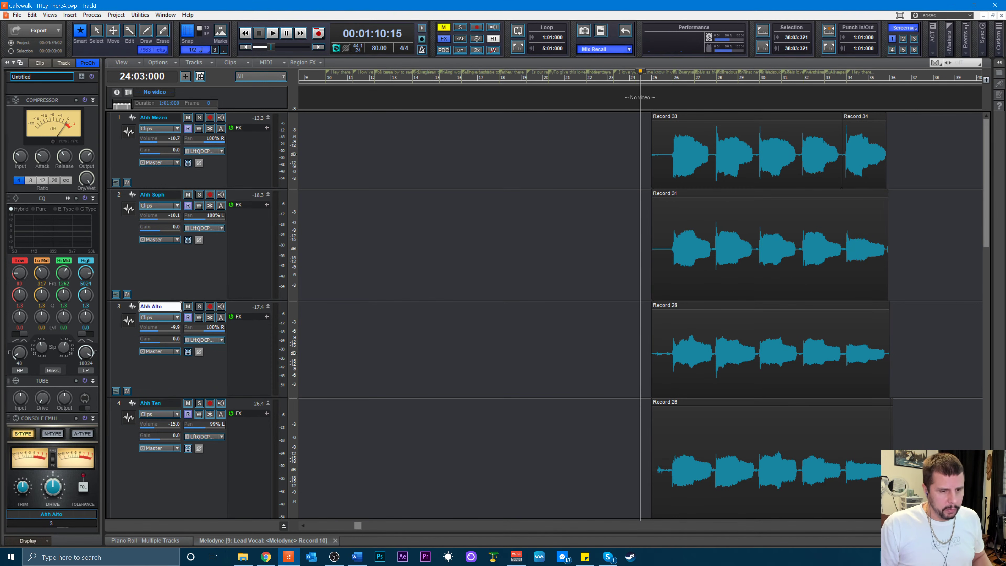
key("ctrl+Right")
key("ctrl+Right")
key("ctrl+Right")
key("ctrl+Right")
key("ctrl+Right")
key("ctrl+Right")
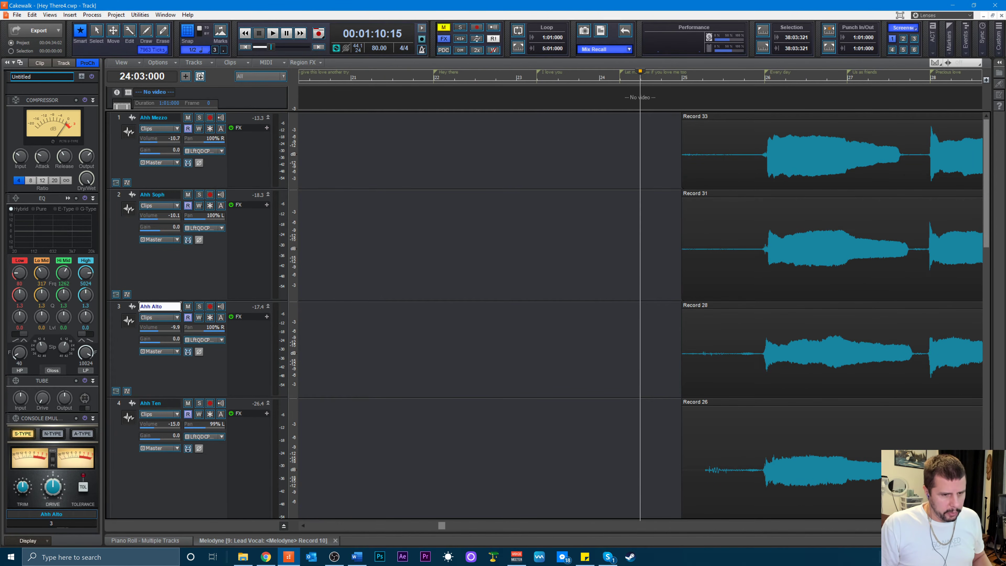
key("ctrl+Left")
key("ctrl+Left")
key("ctrl+Left")
key("ctrl+Left")
key("ctrl+Left")
key("ctrl+Left")
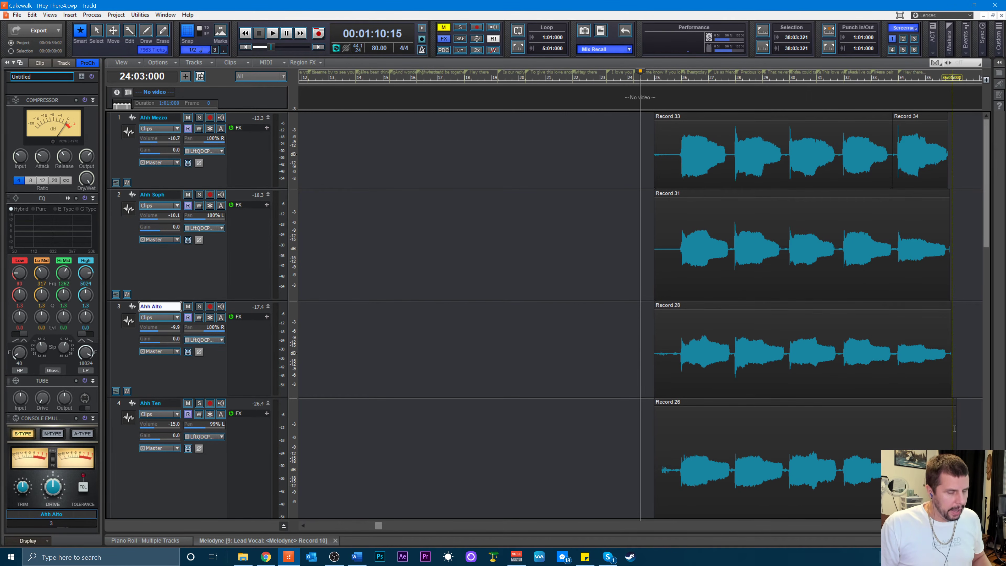
scroll(954, 412, "down", 3)
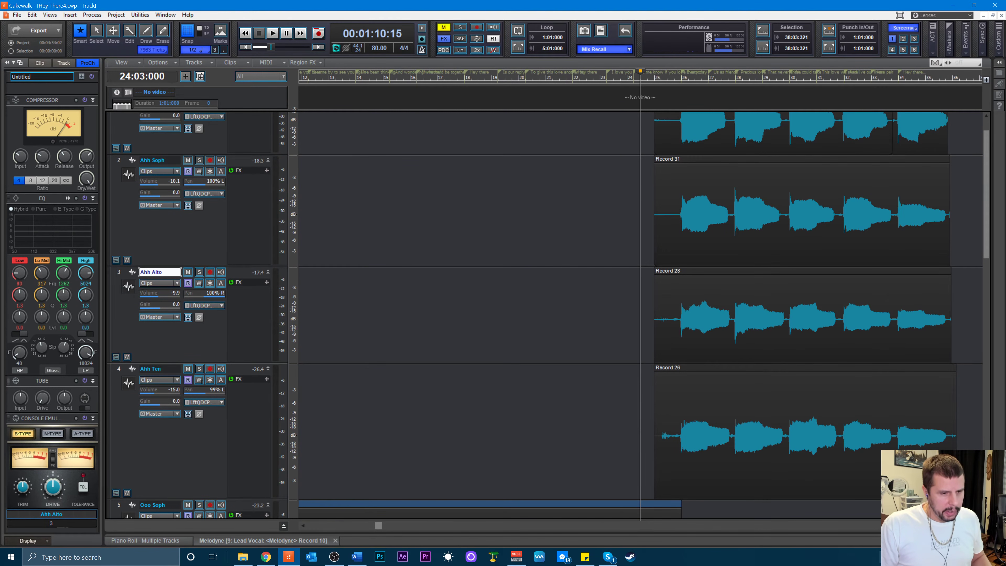
key("ctrl+Right")
key("ctrl+Right")
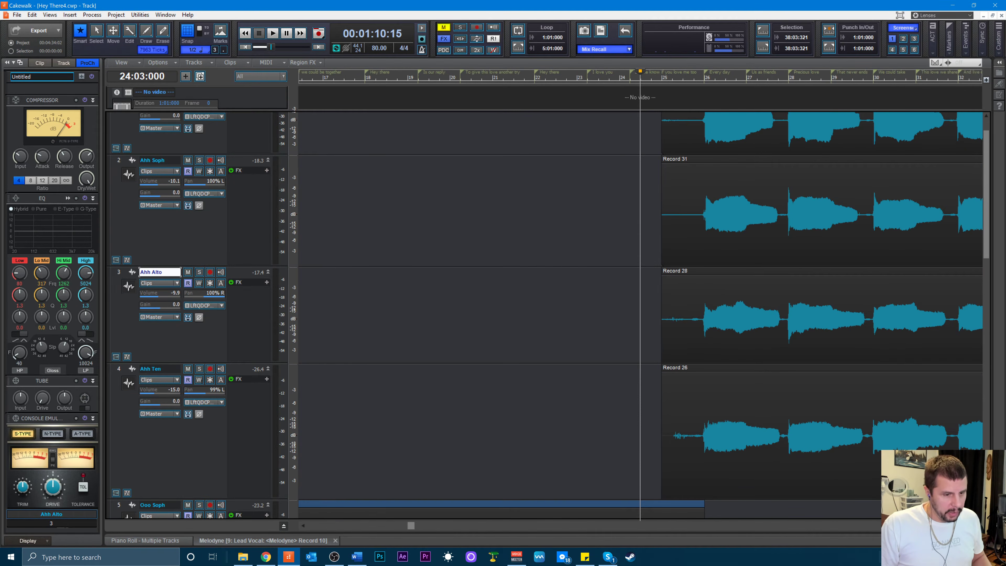
- Play back the Ahh harmonies from 24:03:000 through the fifth phrase at measure 35, and stop playback
key("space")
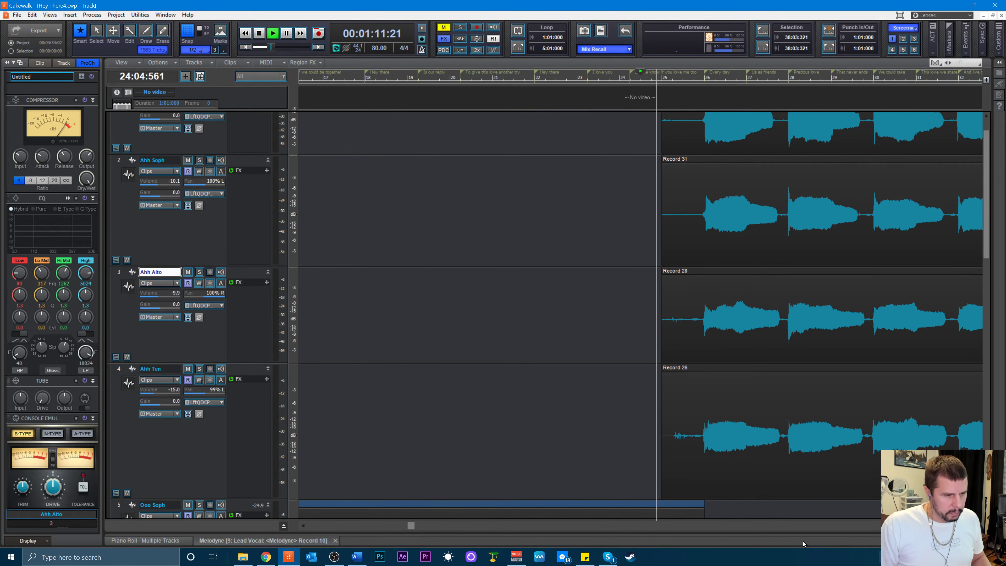
left_click_drag(410, 527, 449, 537)
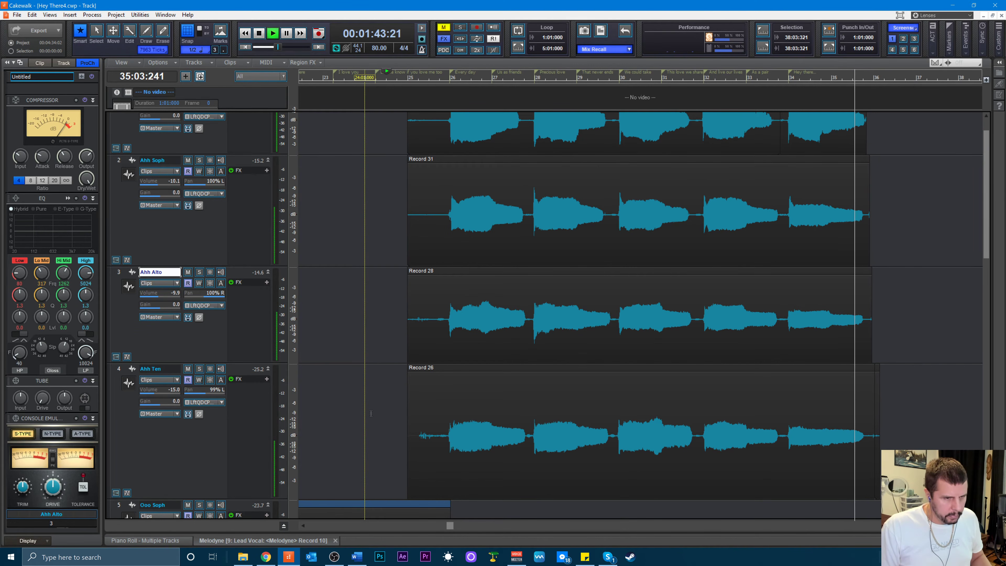
key("space")
scroll(471, 407, "up", 1)
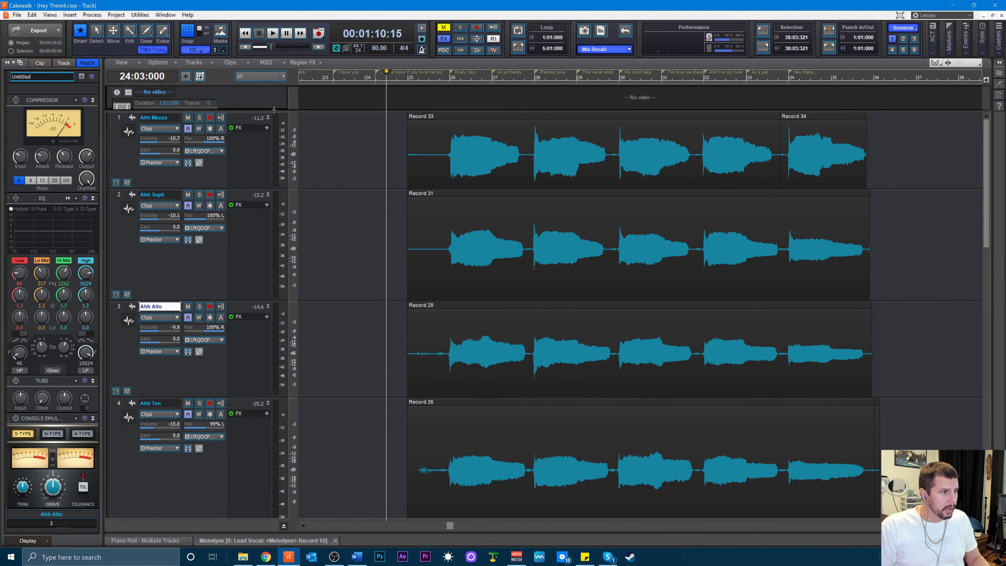
scroll(318, 235, "down", 1)
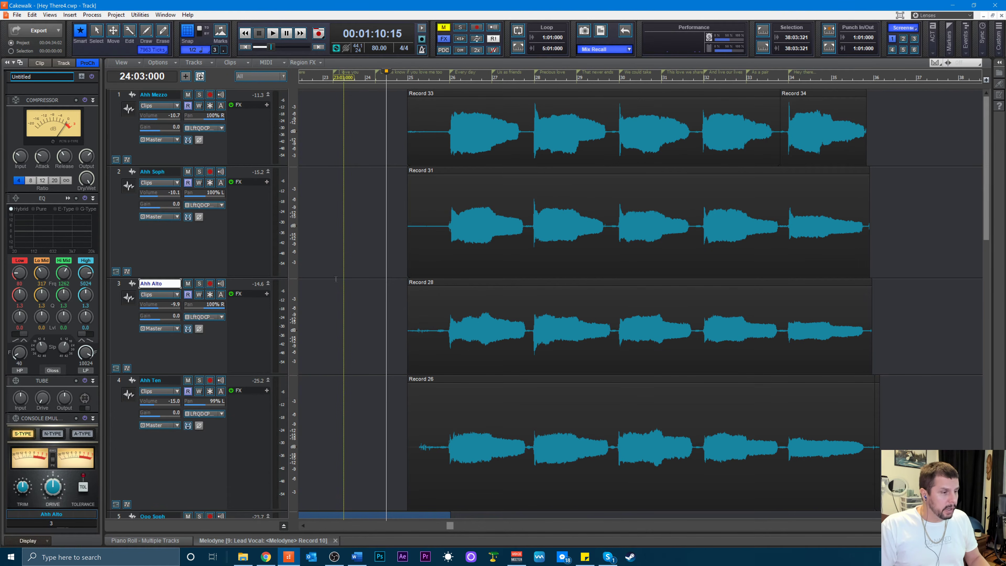
scroll(346, 296, "down", 3)
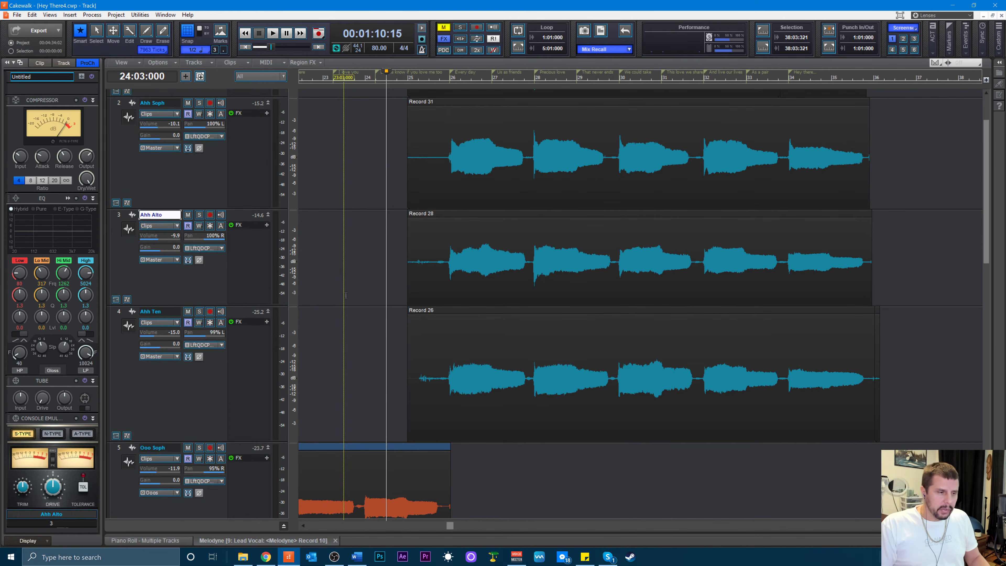
scroll(345, 295, "up", 3)
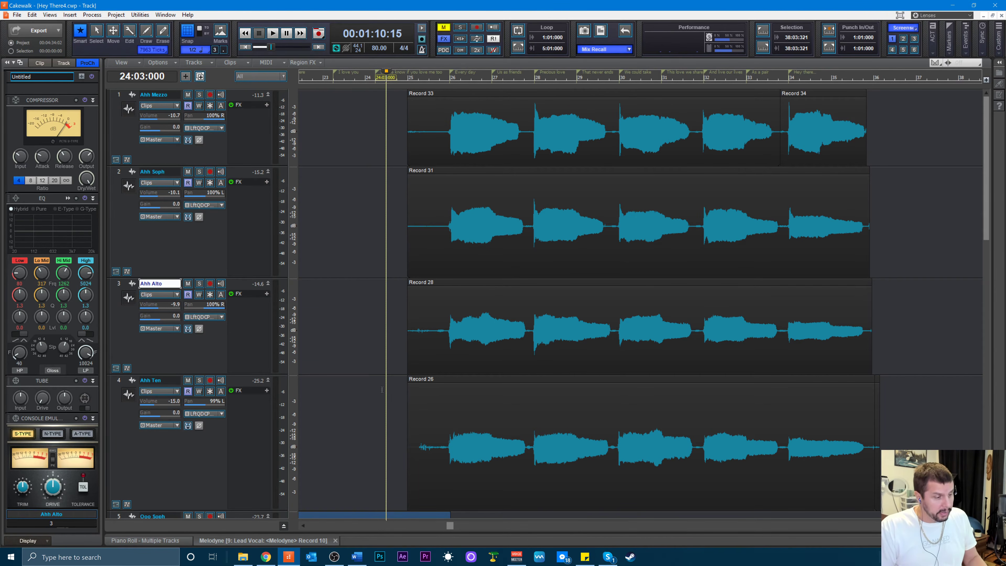
scroll(382, 390, "down", 1)
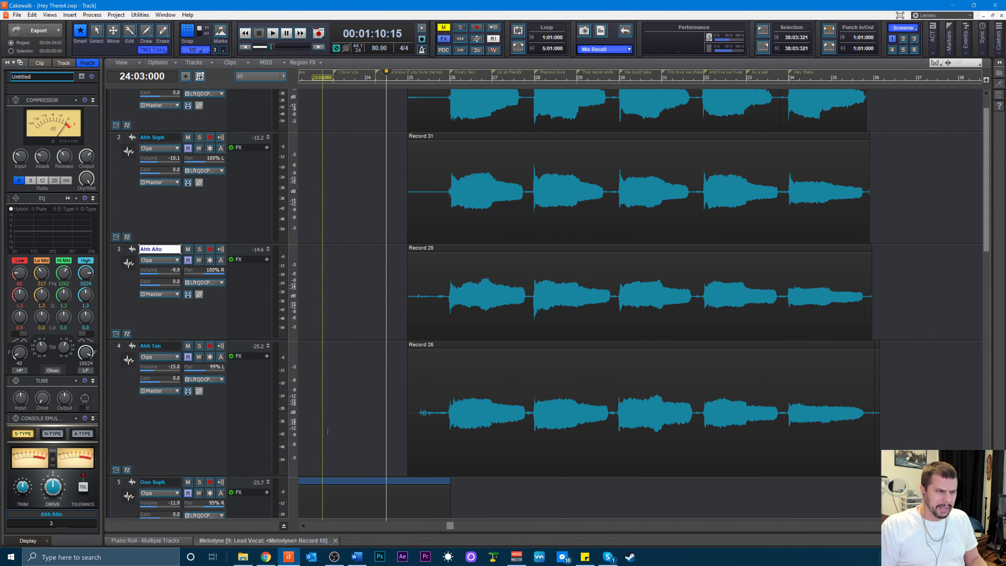
- Move the playhead to 24:01:000 and delete the muted take from lane T1 of the Ahh Ten track
left_click(374, 82)
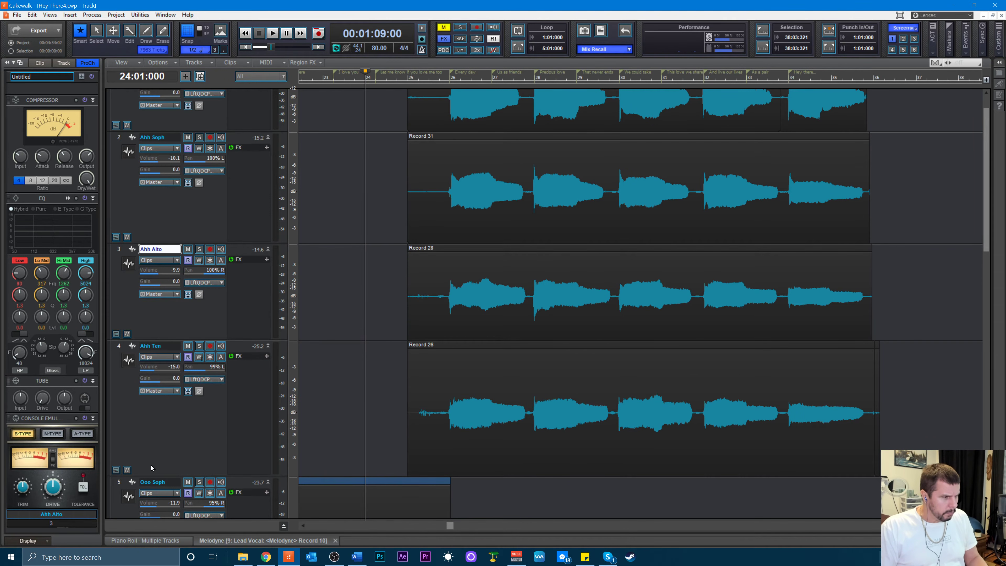
left_click(116, 470)
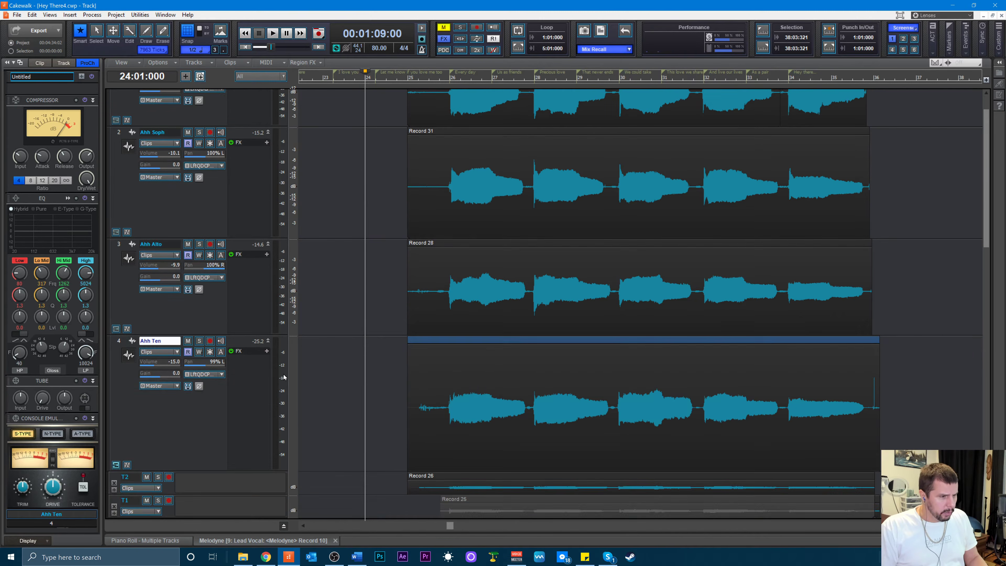
scroll(400, 394, "down", 3)
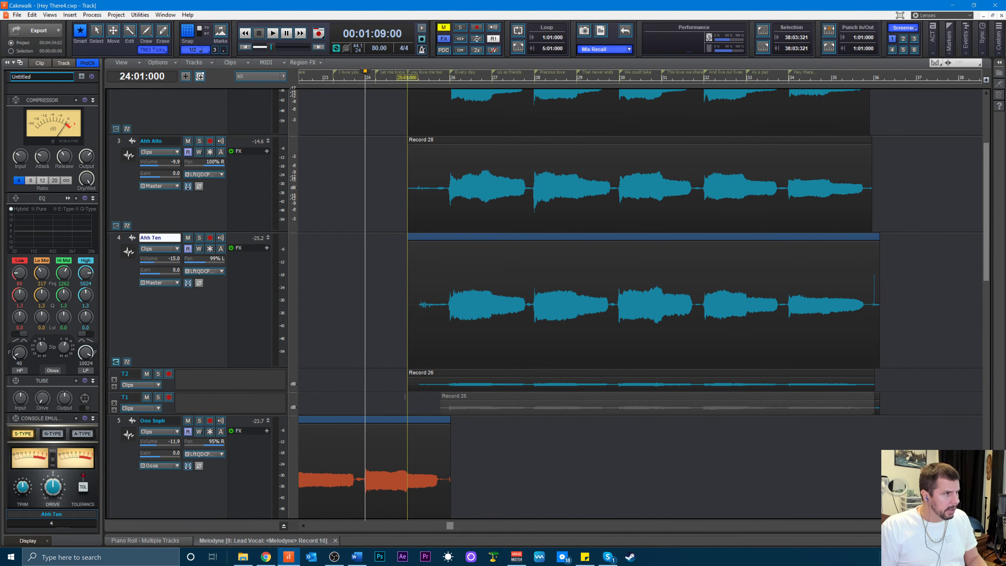
left_click(489, 403)
key("Delete")
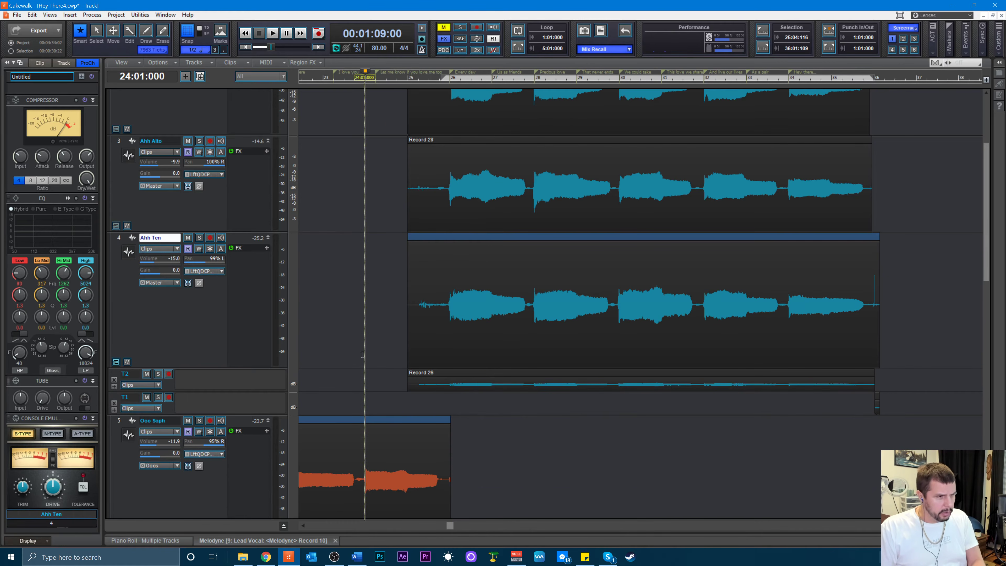
- Show the Ahh Alto track's take lanes and delete the muted Record 27 take from lane T1
scroll(184, 298, "up", 2)
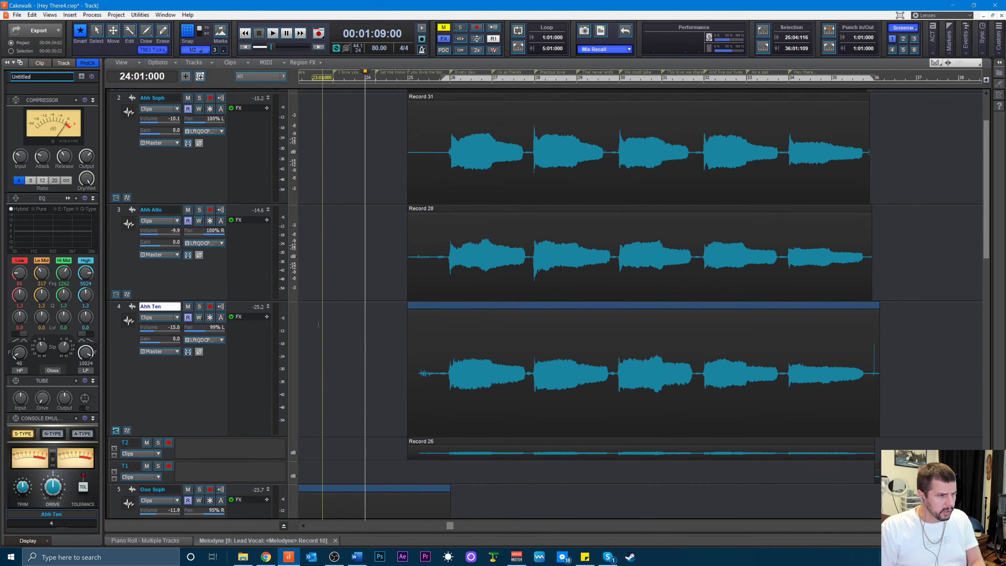
left_click(115, 296)
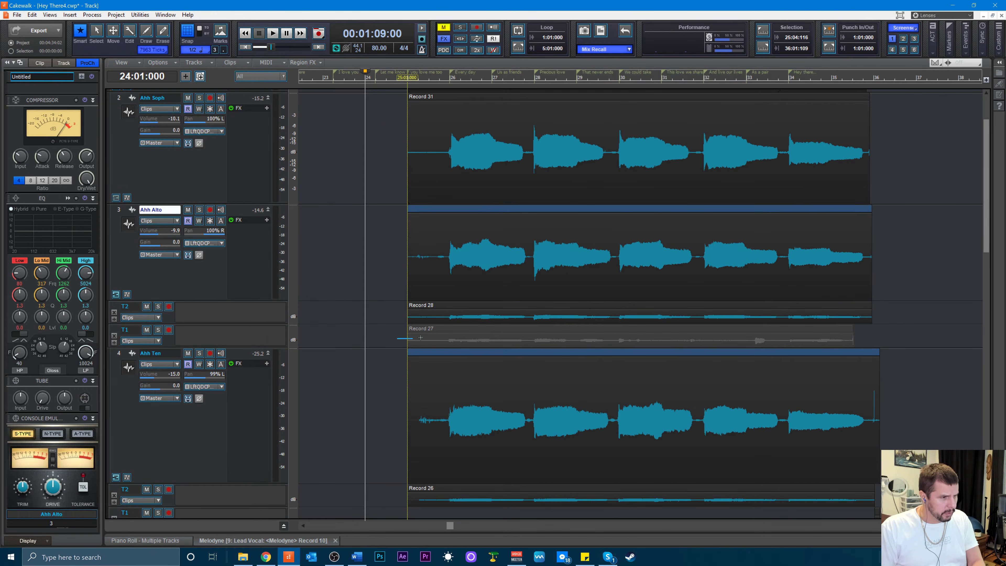
left_click(456, 335)
key("Delete")
- Remove the leftover T1 take lanes from the Ahh Alto and Ahh Ten tracks
scroll(193, 360, "up", 2)
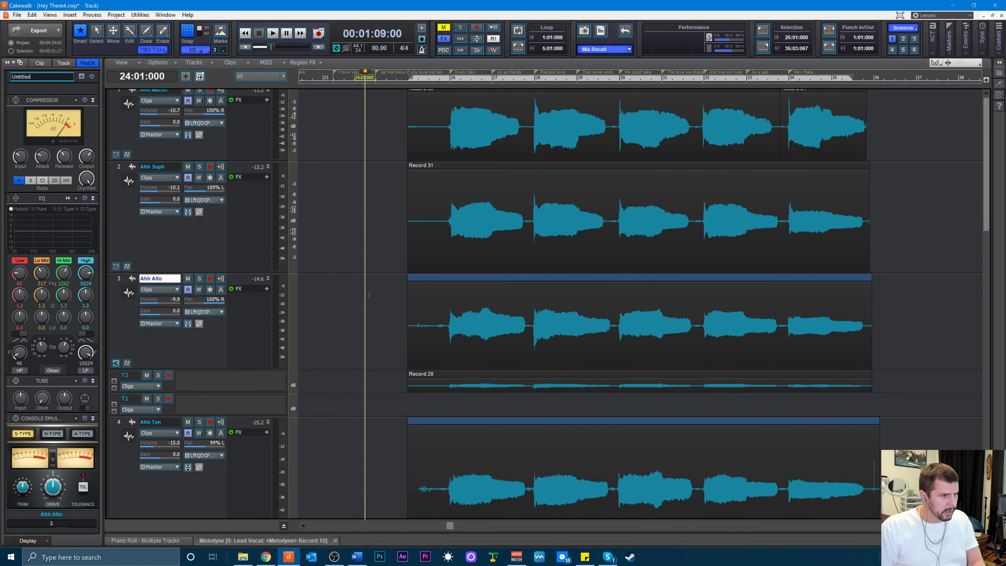
left_click(114, 405)
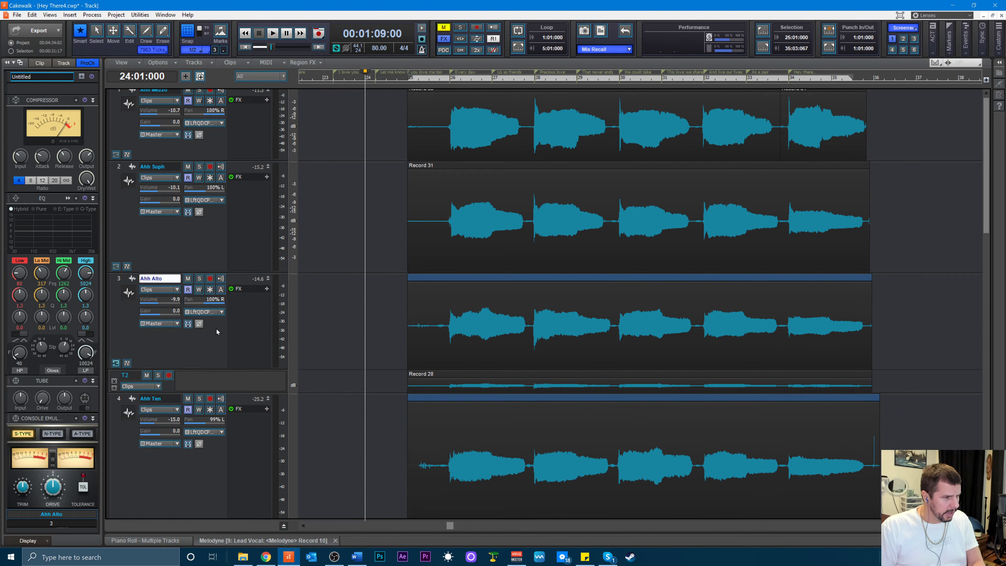
scroll(254, 317, "down", 4)
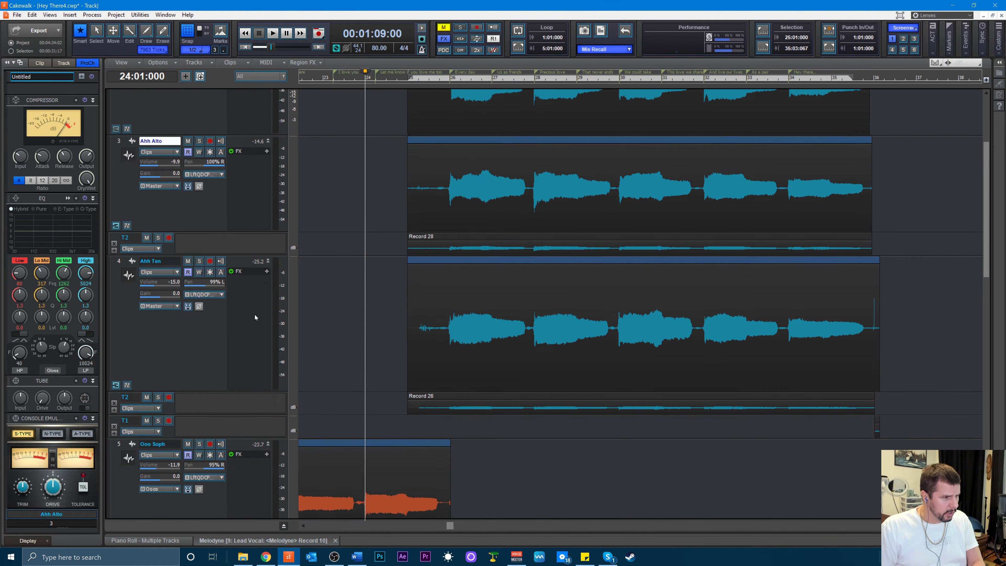
left_click(114, 427)
- Show the Ahh Soph track's take lanes and remove its empty T2 lane
scroll(223, 348, "up", 4)
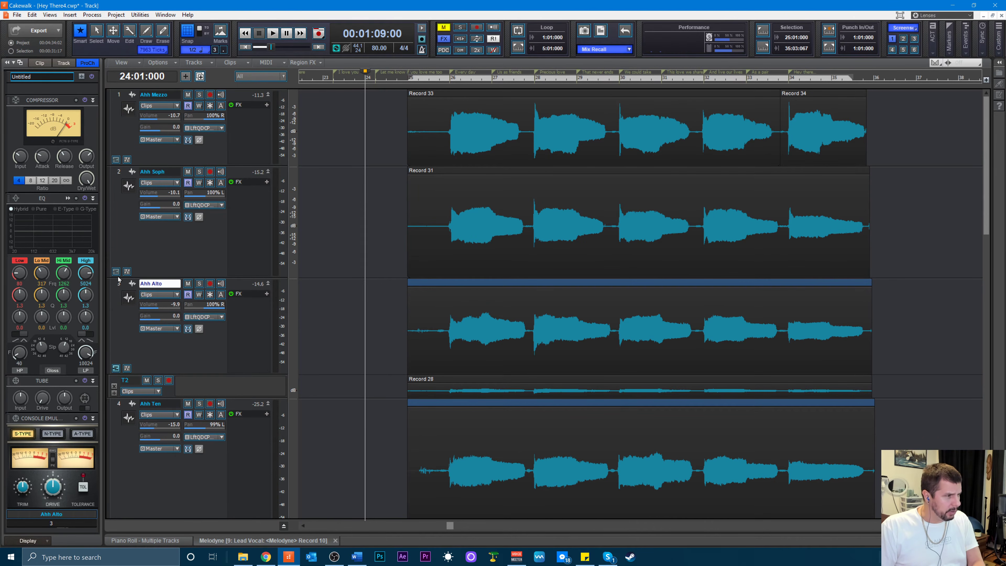
left_click(116, 272)
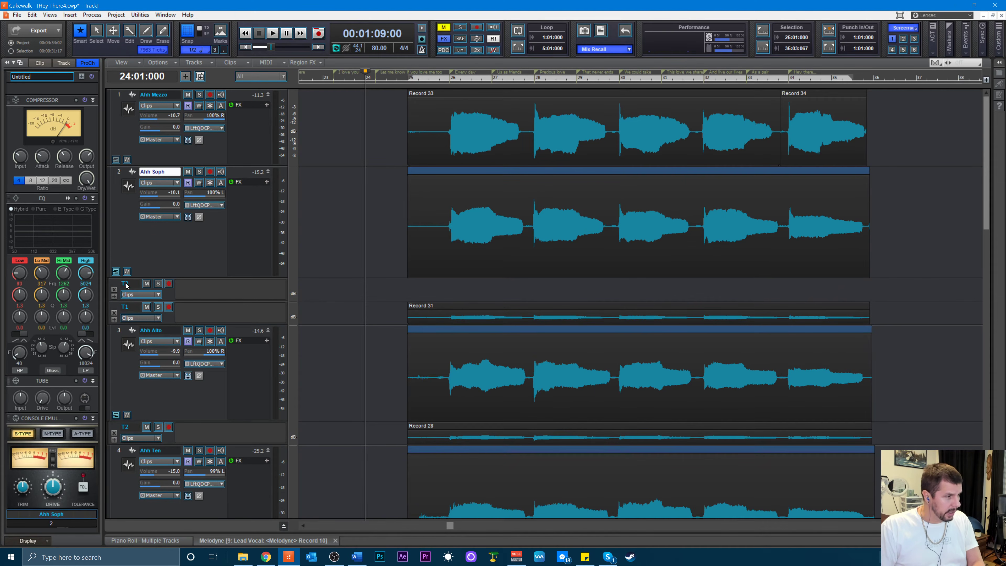
left_click(114, 289)
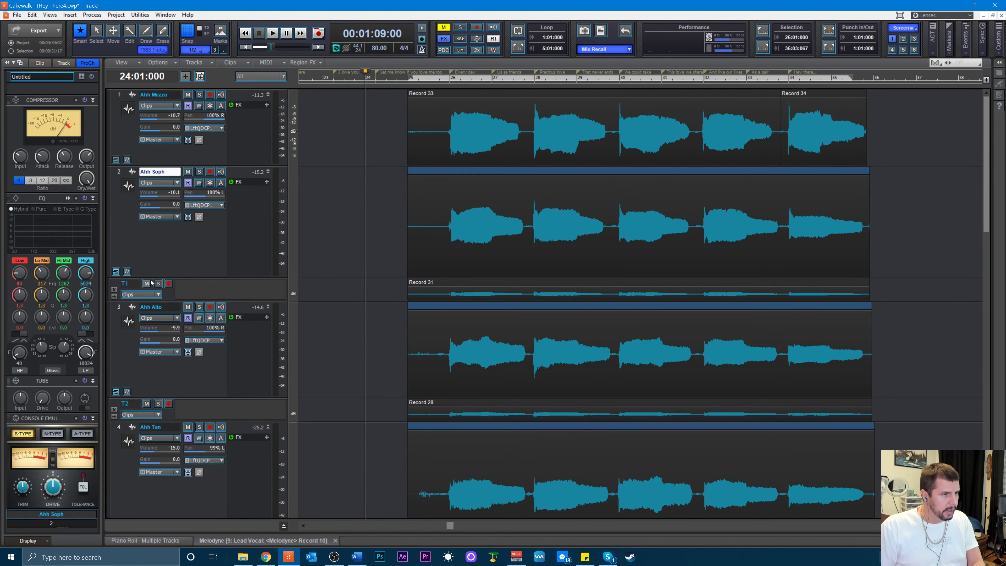
- Show the Ahh Mezzo track's take lanes and delete the muted fragment at the end of Record 33 in lane T1
left_click(116, 160)
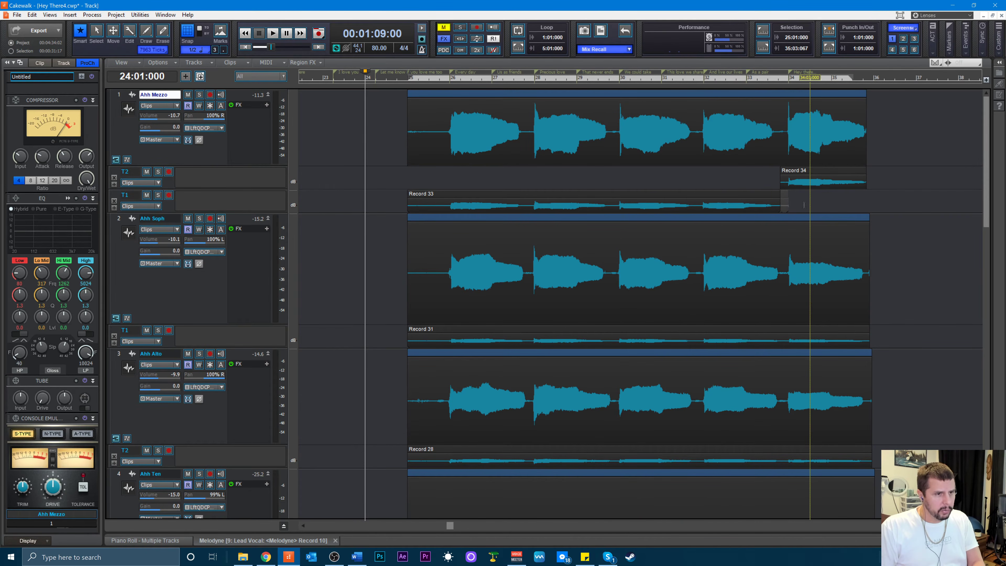
left_click(784, 202)
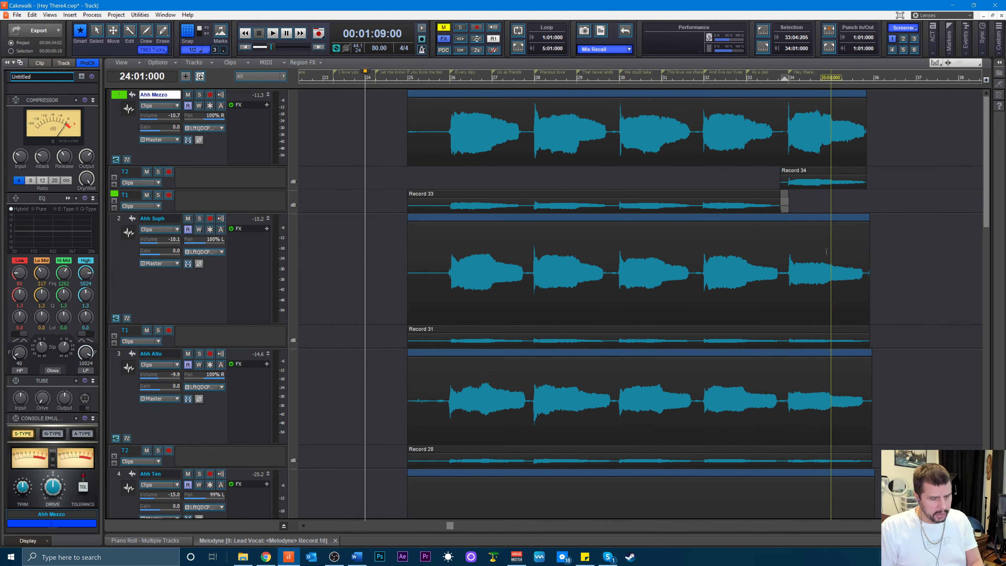
key("Delete")
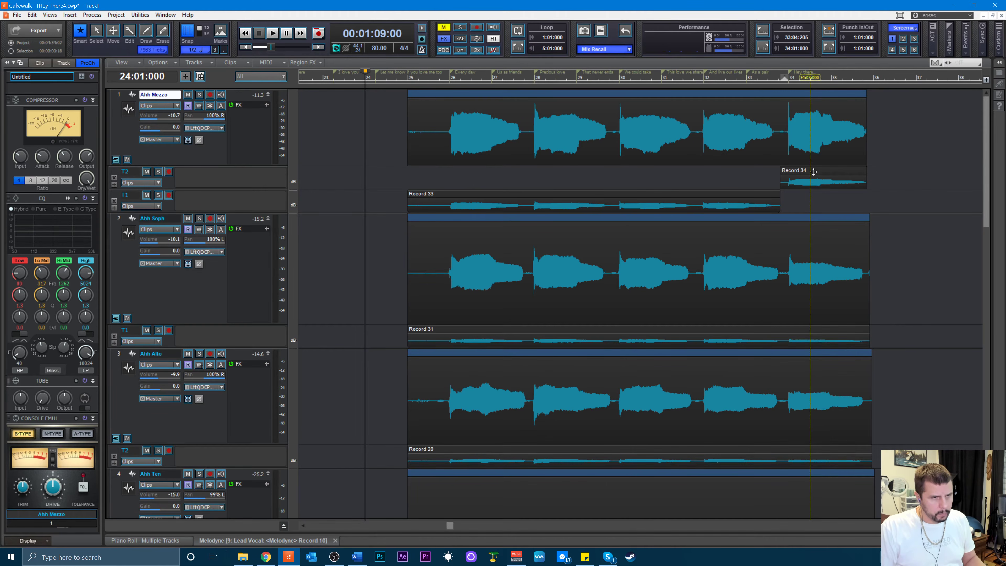
- Move the Record 34 clip into Ahh Mezzo's T1 lane directly after Record 33, and remove the emptied T2 lane
left_click_drag(814, 171, 813, 195)
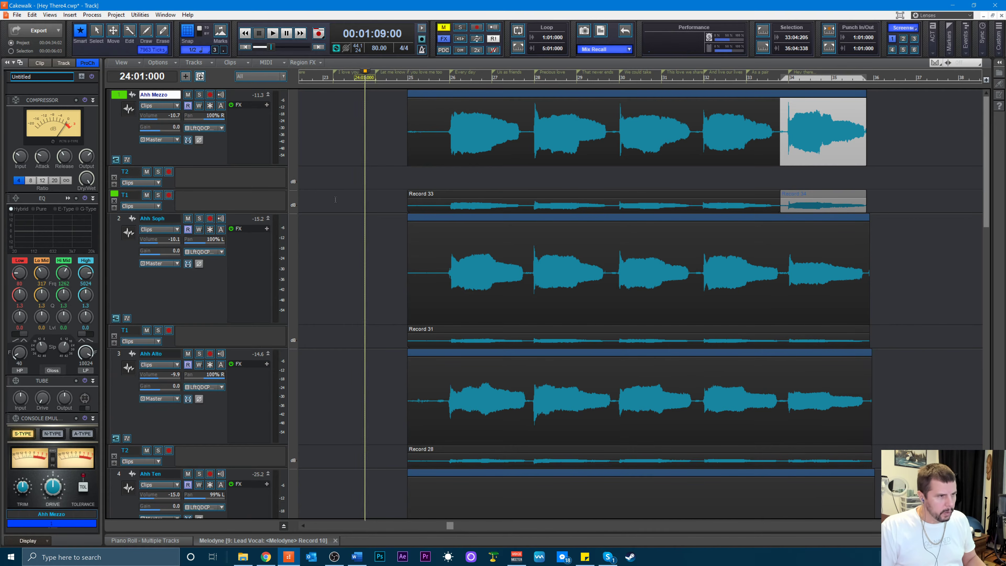
left_click(114, 179)
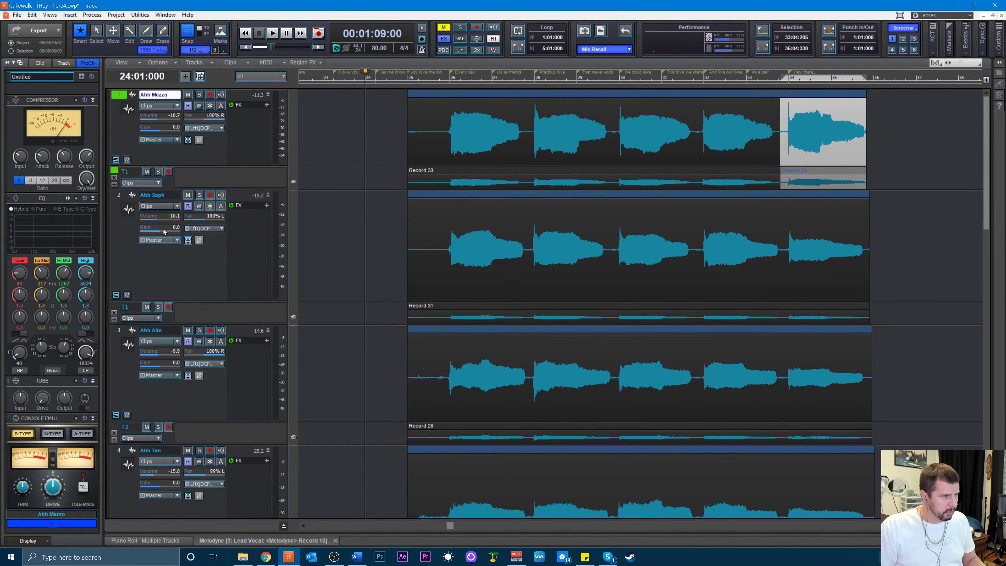
- Enlarge the height of the Ahh Ten track's T2 take lane and clear the clip selection
scroll(410, 299, "down", 6)
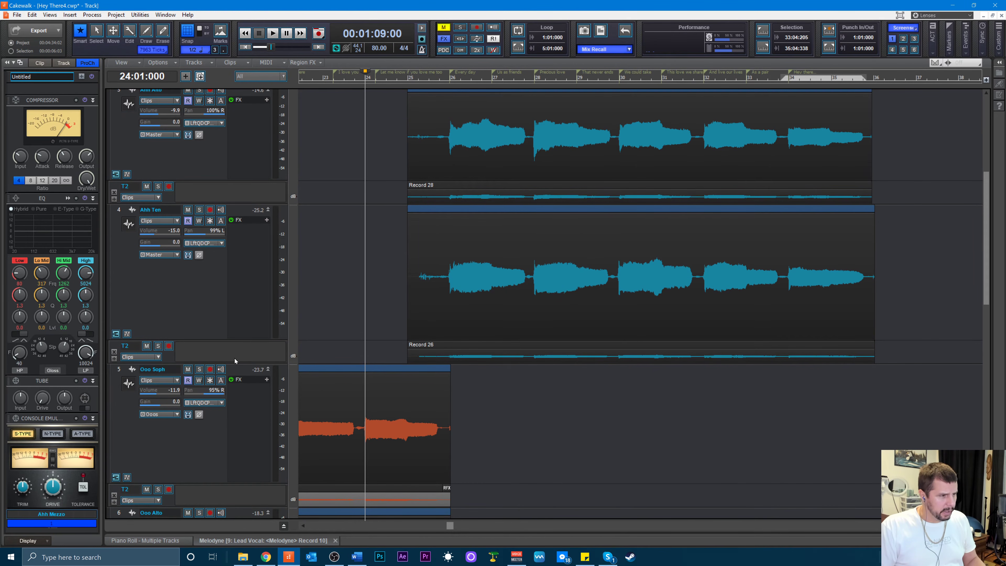
left_click_drag(236, 363, 237, 412)
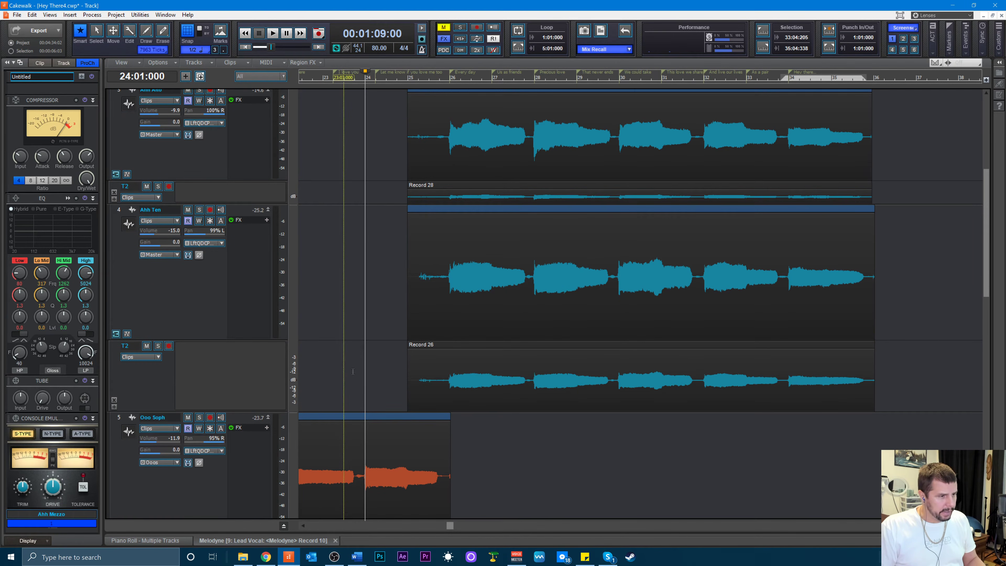
left_click(368, 365)
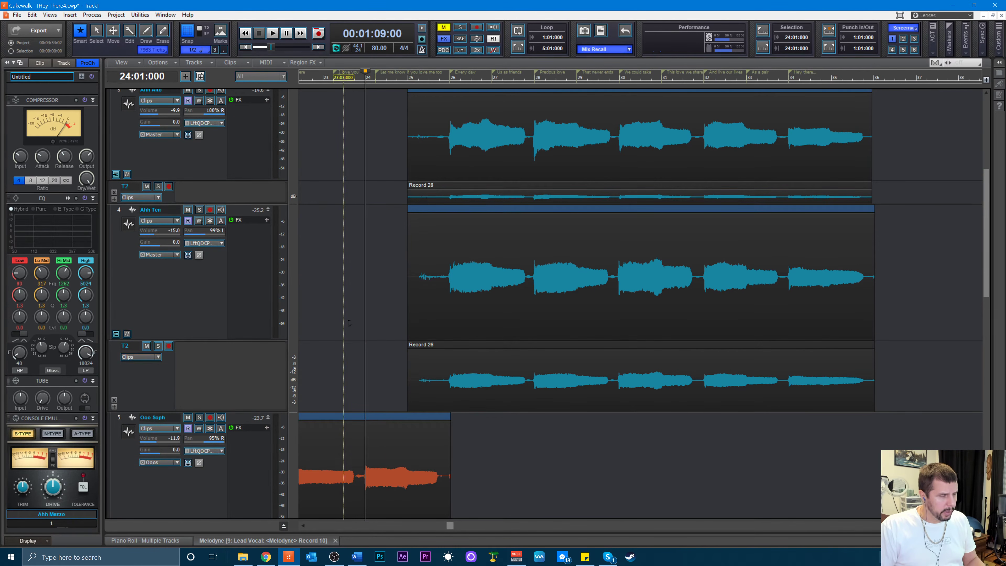
scroll(368, 269, "up", 4)
scroll(368, 270, "up", 2)
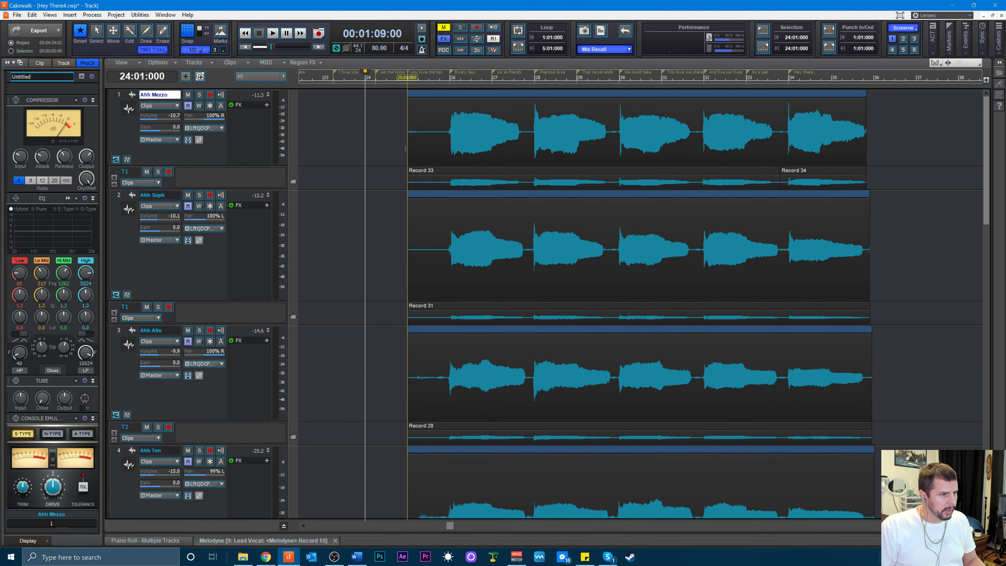
- Move the playhead to 25:01:000 and create a Melodyne region effect on the Record 26 clip in Ahh Ten's T2 lane
scroll(404, 384, "down", 5)
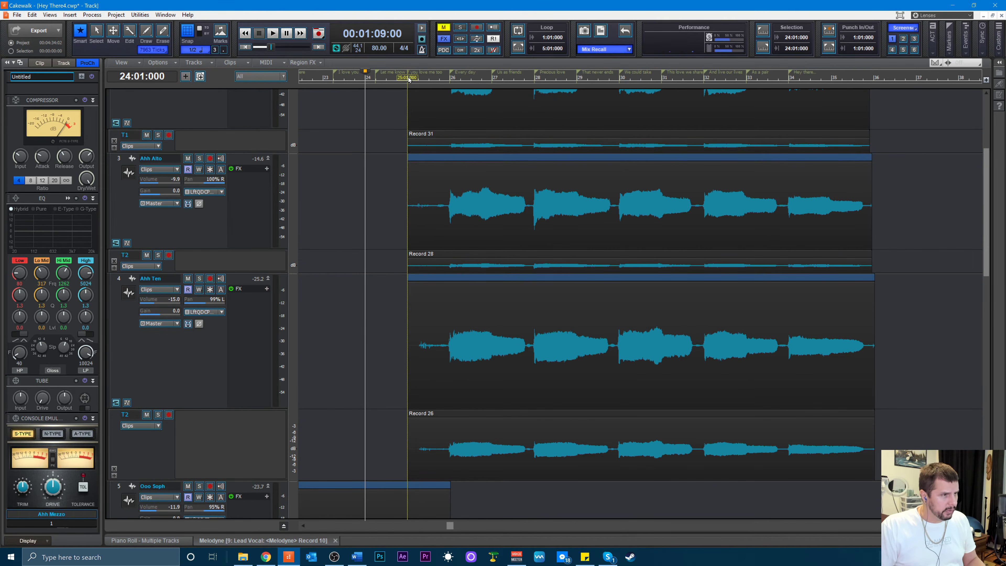
left_click(408, 78)
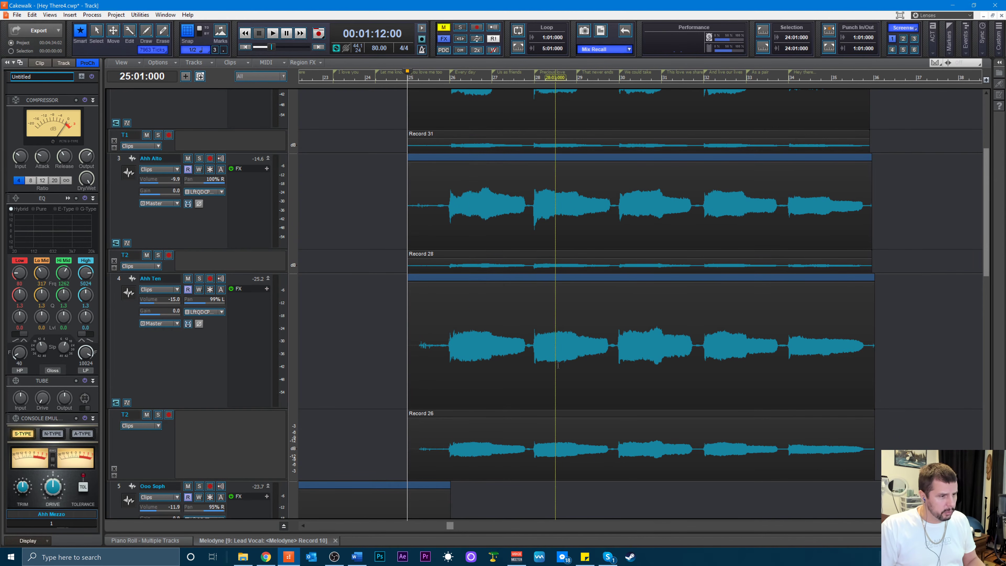
left_click_drag(909, 443, 384, 438)
right_click(432, 437)
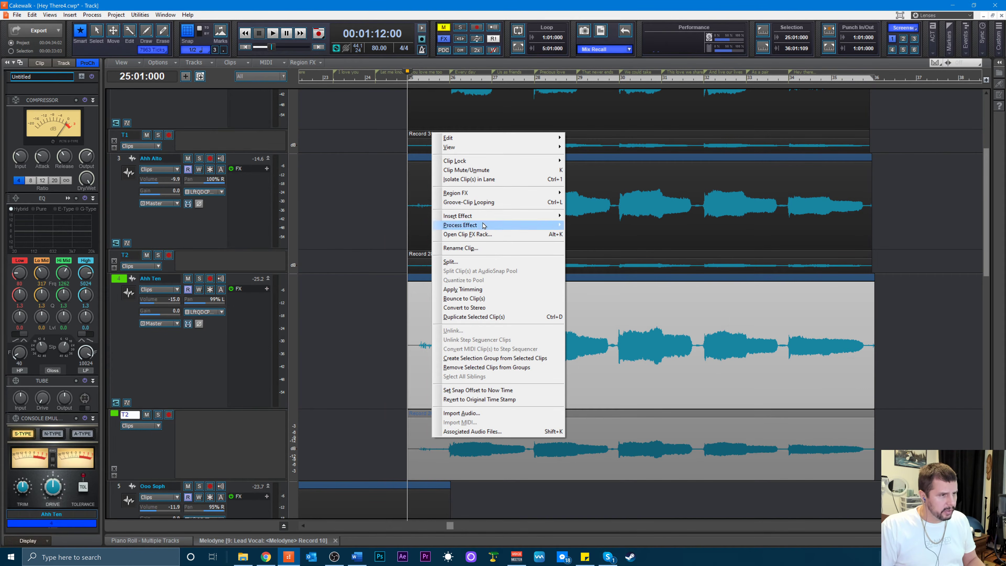
mouse_move(468, 193)
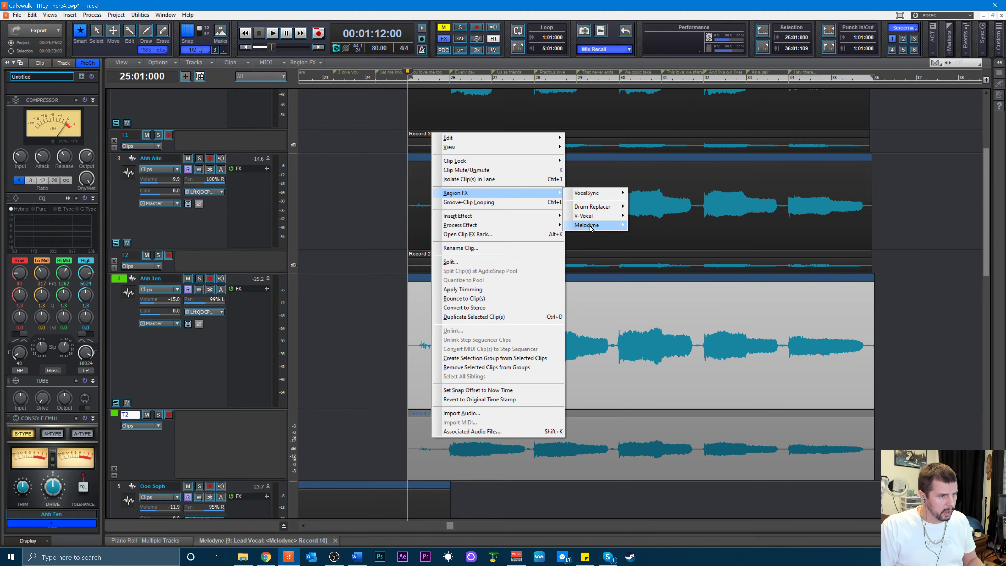
mouse_move(593, 226)
left_click(639, 226)
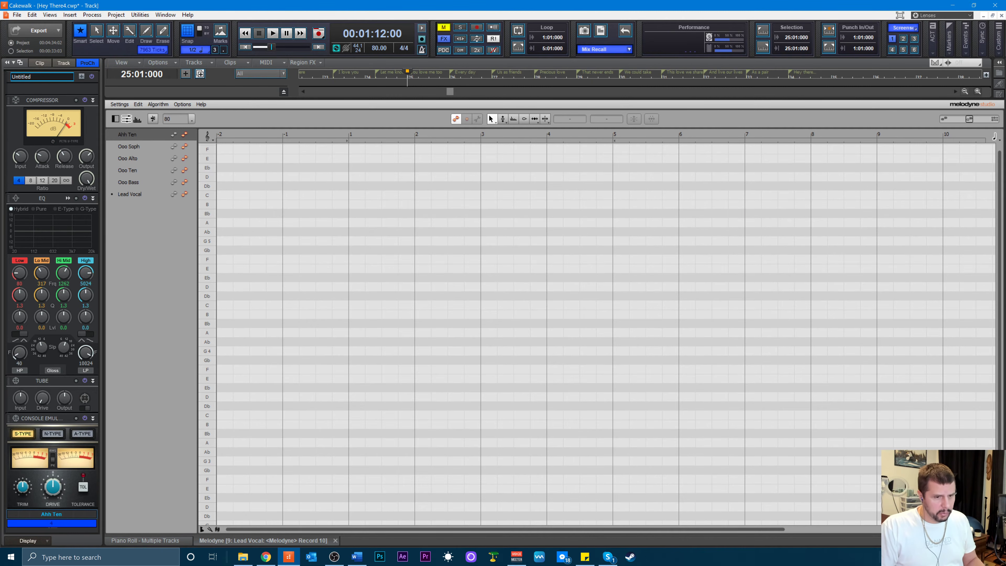
left_click(995, 540)
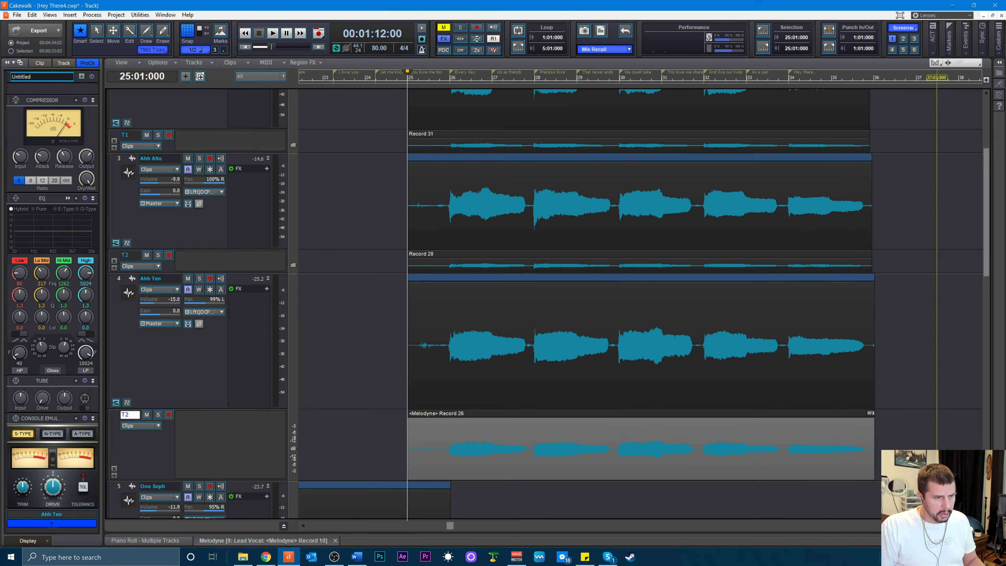
- Create a Melodyne region effect on the Record 28 clip in Ahh Alto's T2 lane, and return to the track lanes
scroll(749, 413, "up", 2)
left_click_drag(901, 373, 735, 365)
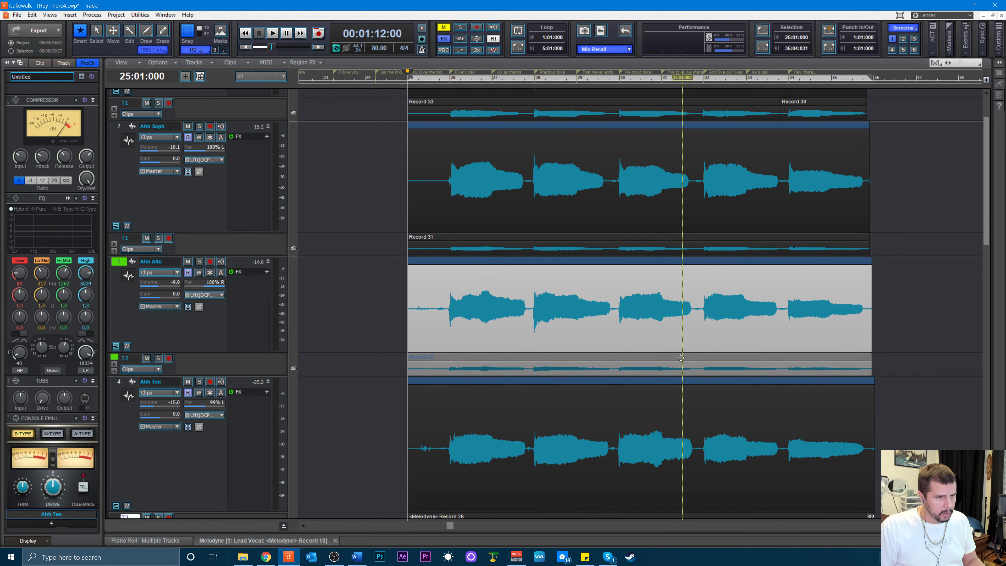
right_click(670, 364)
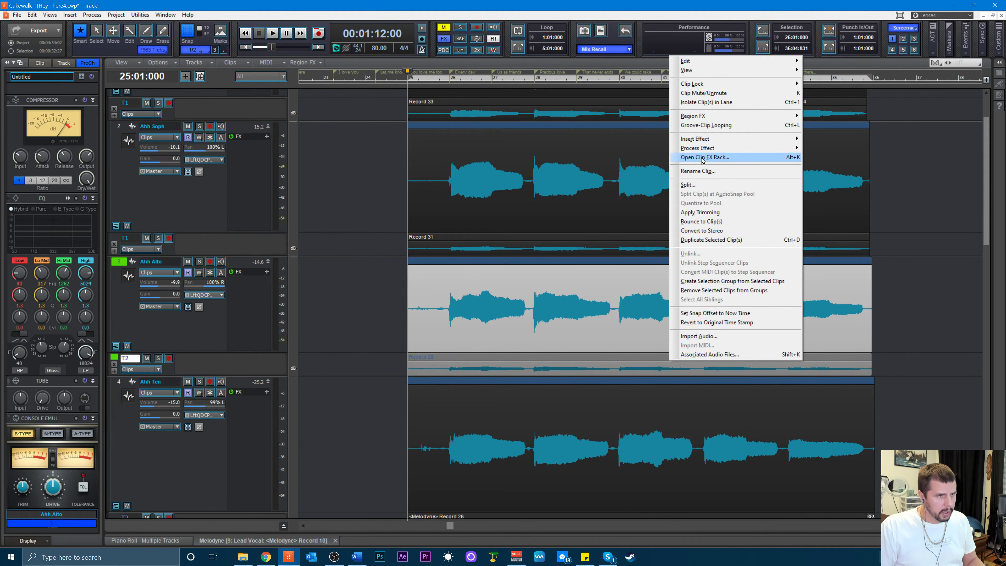
mouse_move(731, 119)
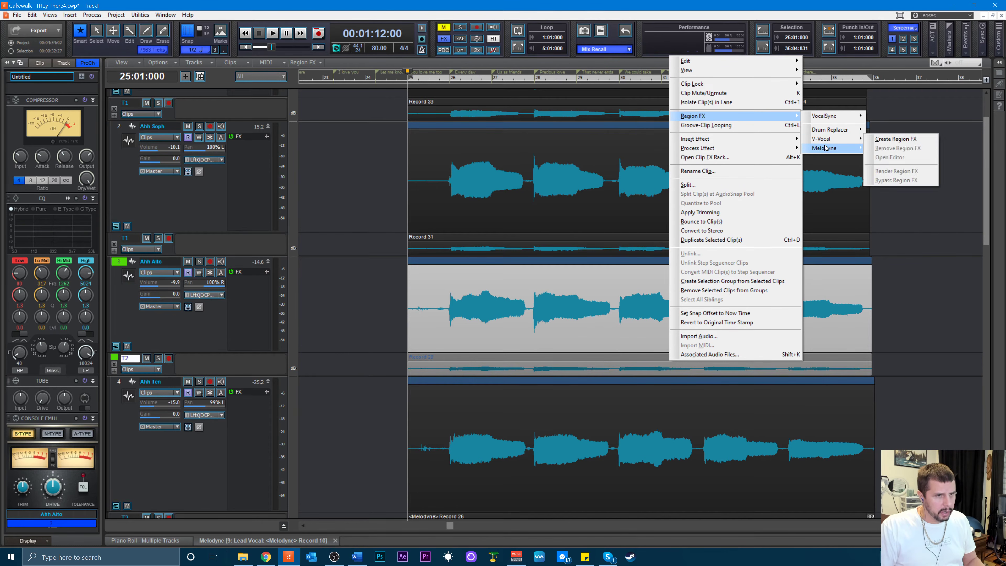
mouse_move(826, 148)
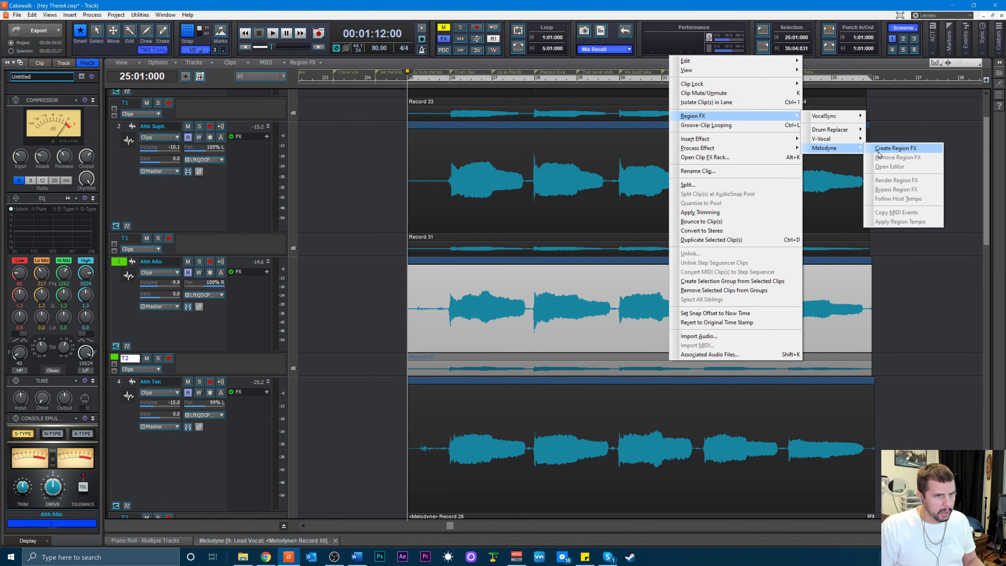
left_click(877, 150)
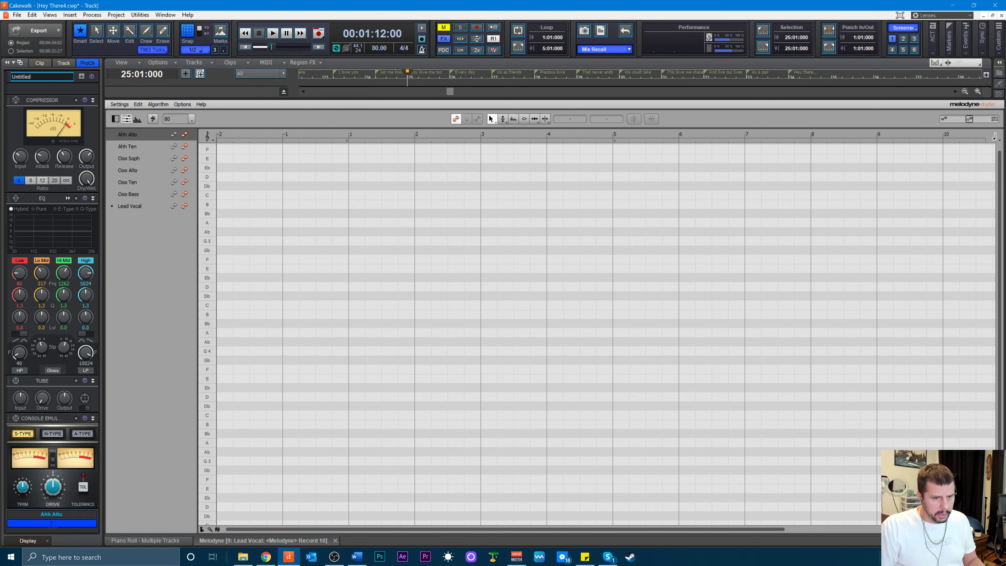
key("d")
- Create a Melodyne region effect on the Record 31 clip in Ahh Soph's T1 lane and hide the note editor
scroll(768, 327, "up", 2)
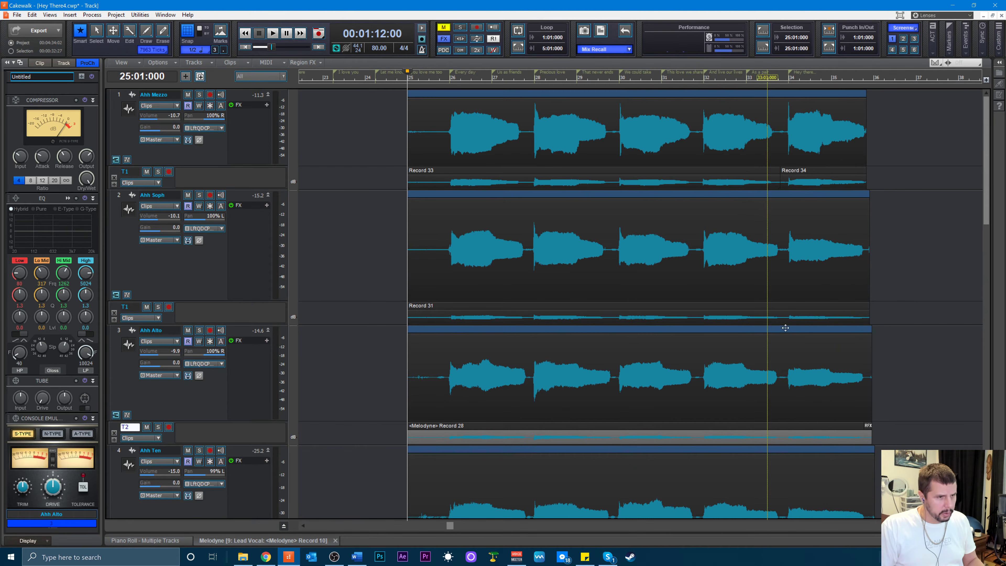
left_click(678, 316)
right_click(678, 316)
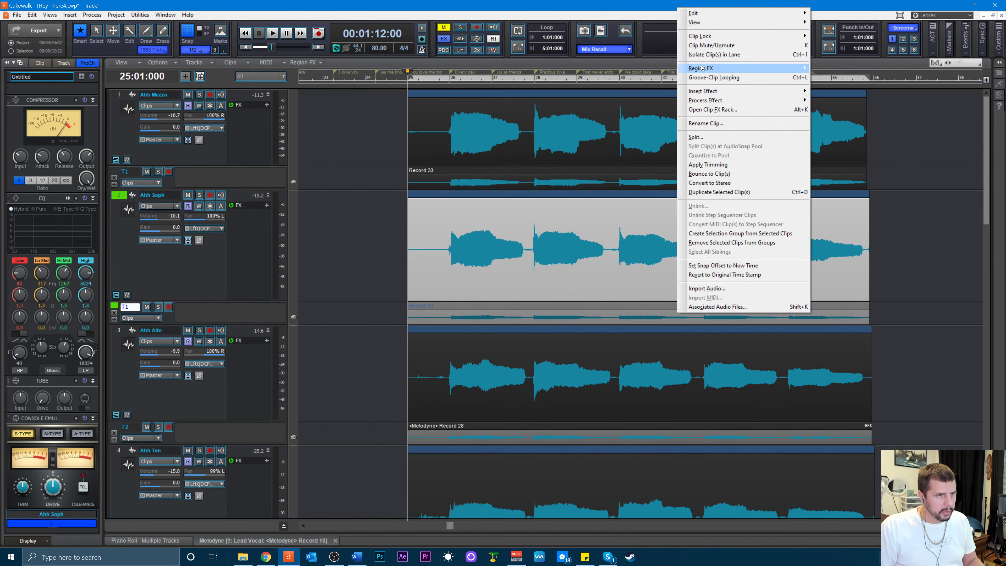
mouse_move(705, 68)
mouse_move(846, 101)
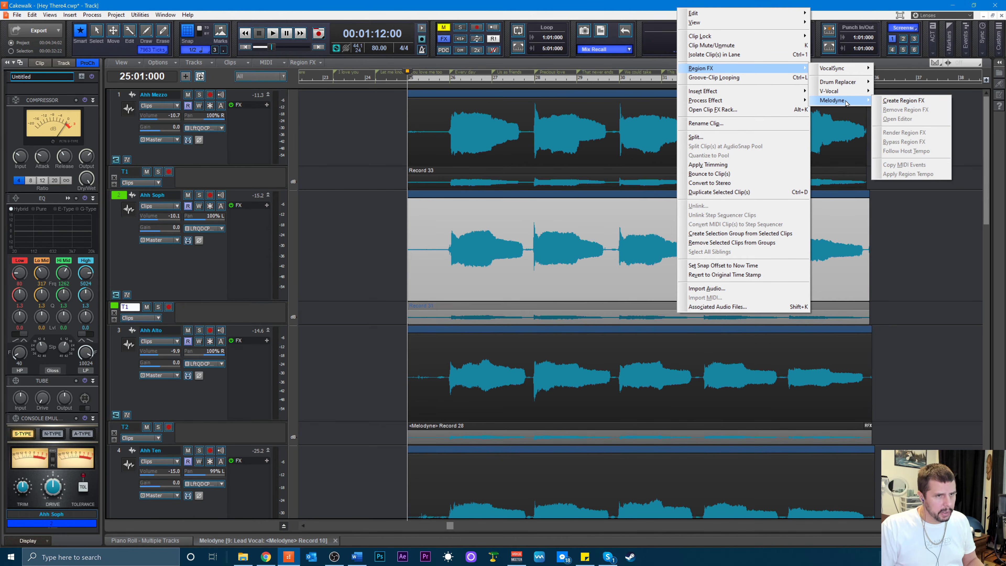
left_click(885, 101)
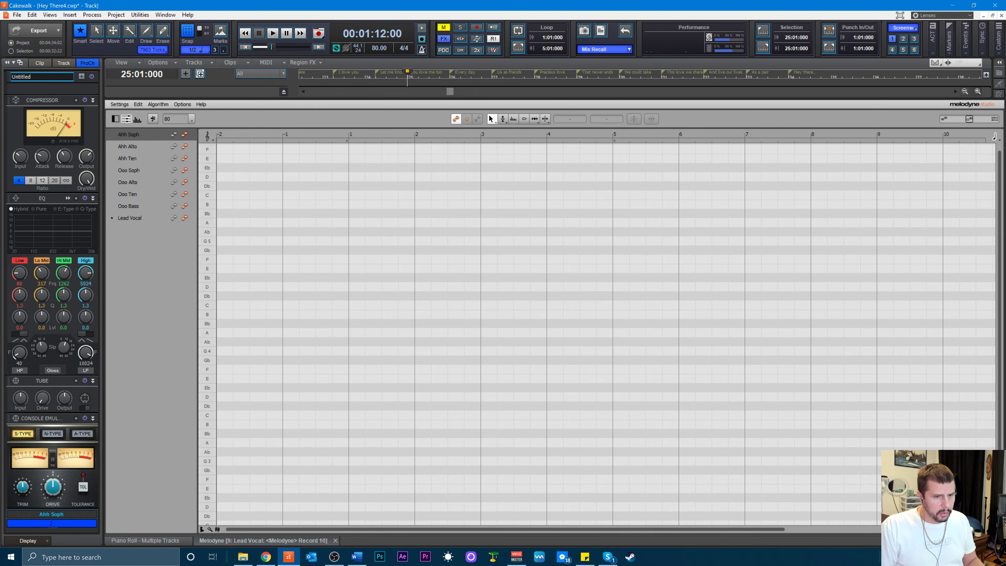
key("d")
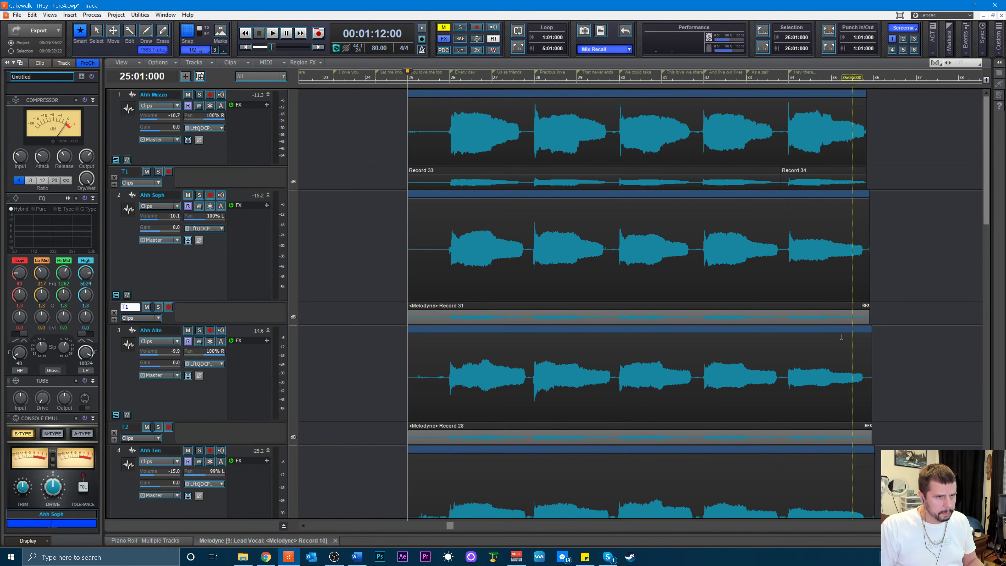
- Select both Record 33 and Record 34 in Ahh Mezzo's T1 lane and create a Melodyne region effect on them
left_click_drag(799, 185, 623, 187)
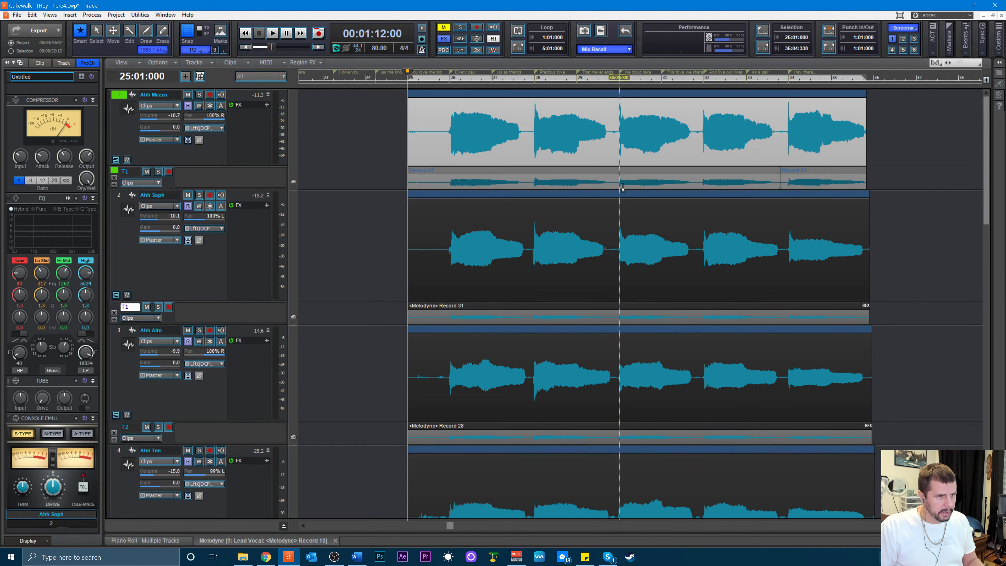
right_click(627, 173)
mouse_move(688, 236)
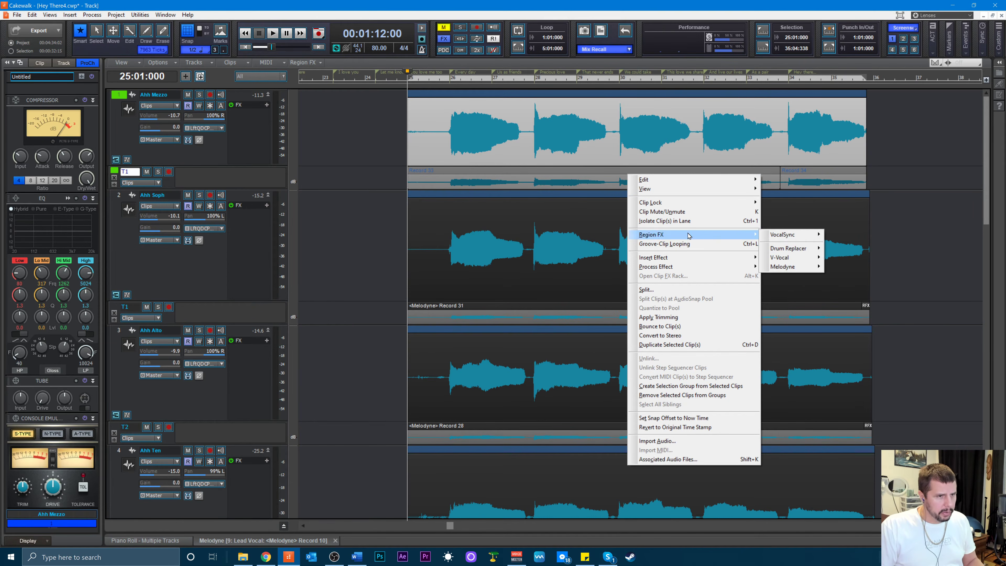
mouse_move(789, 268)
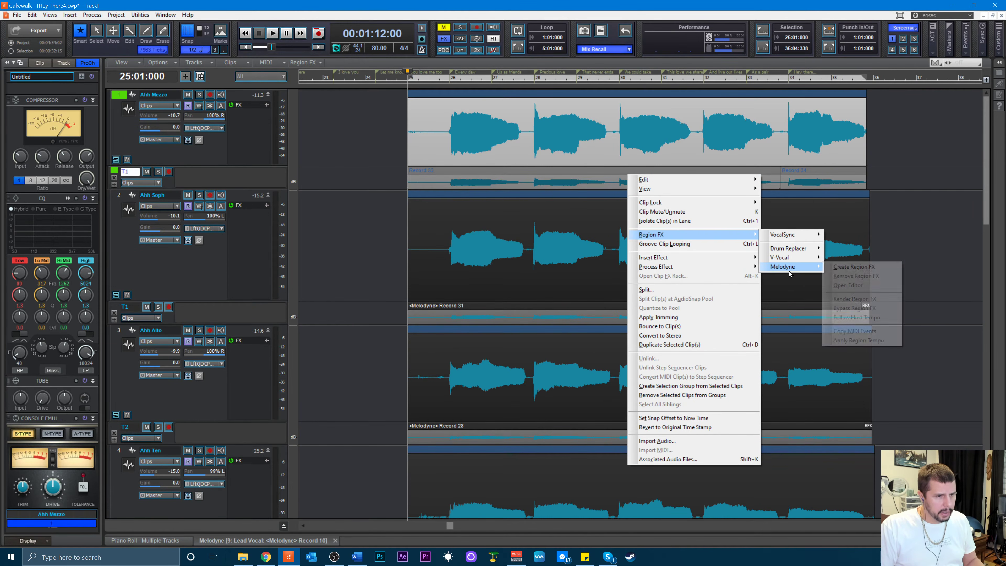
left_click(838, 267)
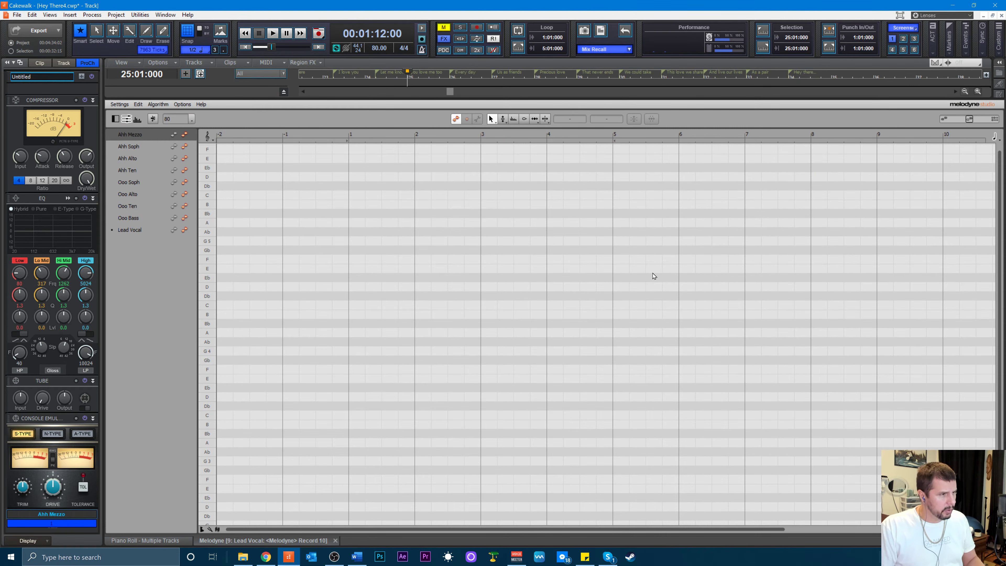
- Open the notes of Ahh Mezzo, Ahh Soph, Ahh Alto and Ahh Ten together for editing and bring bars 25 to 36 into view
left_click(184, 135)
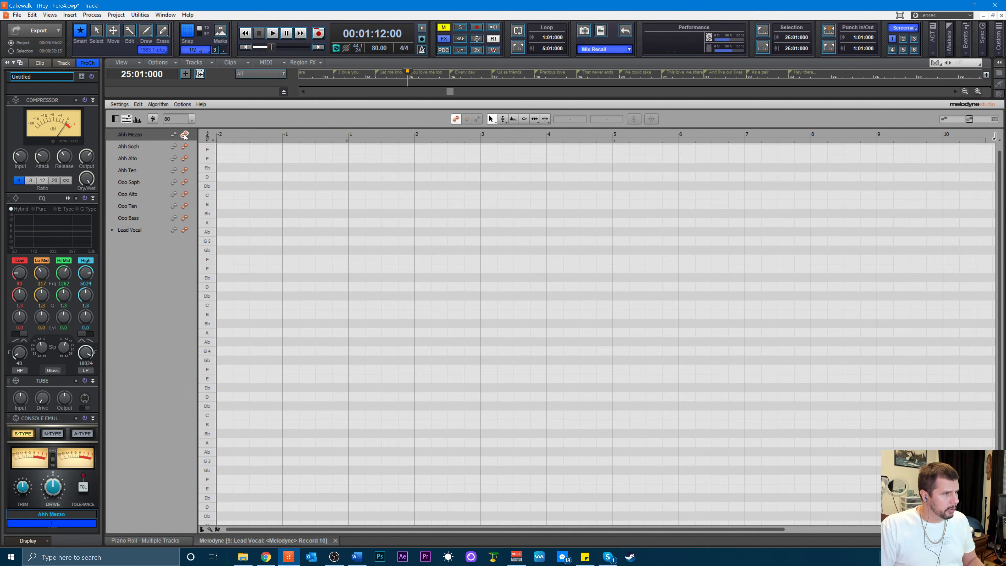
left_click(185, 159)
left_click(185, 170)
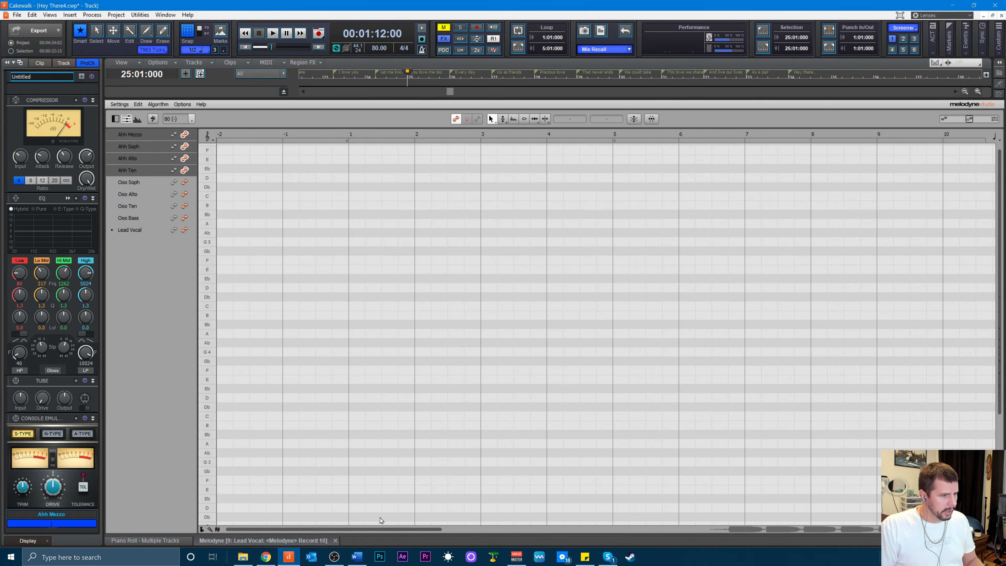
left_click_drag(381, 530, 865, 536)
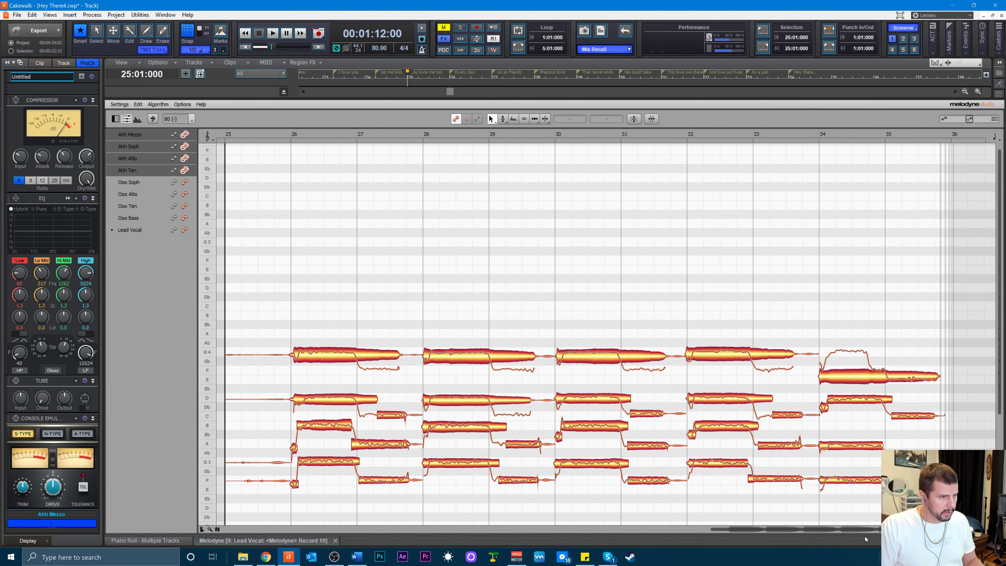
scroll(640, 383, "down", 4)
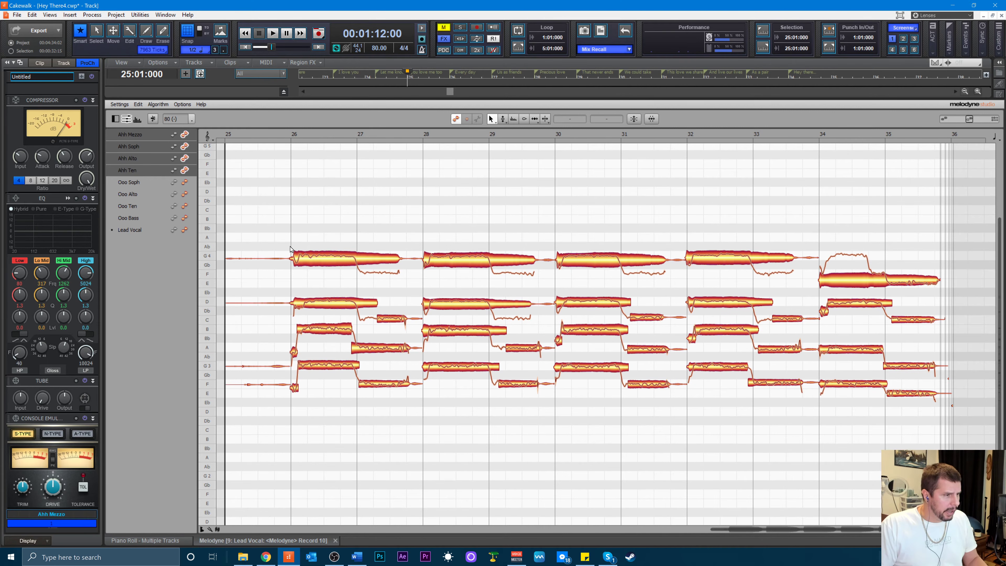
- With the Note Separation tool, split off the short attacks of the Ahh Mezzo and Ahh Soph notes at bar 26
right_click(301, 230)
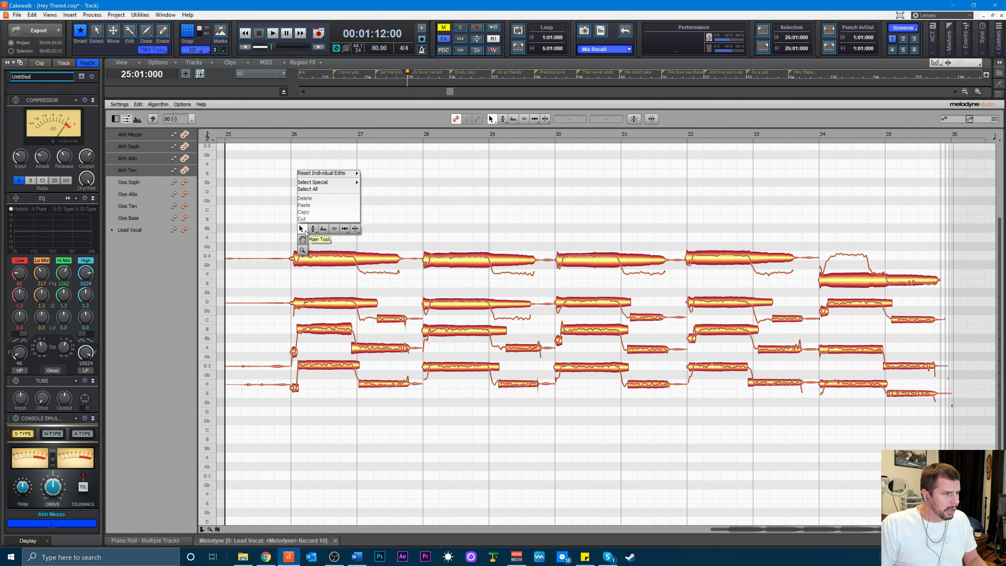
left_click(349, 229)
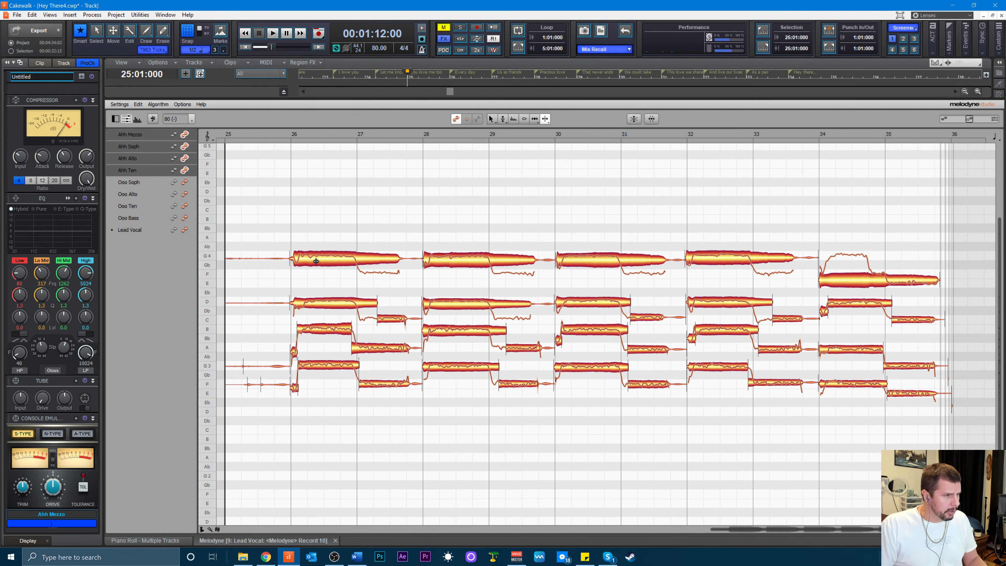
left_click(298, 258)
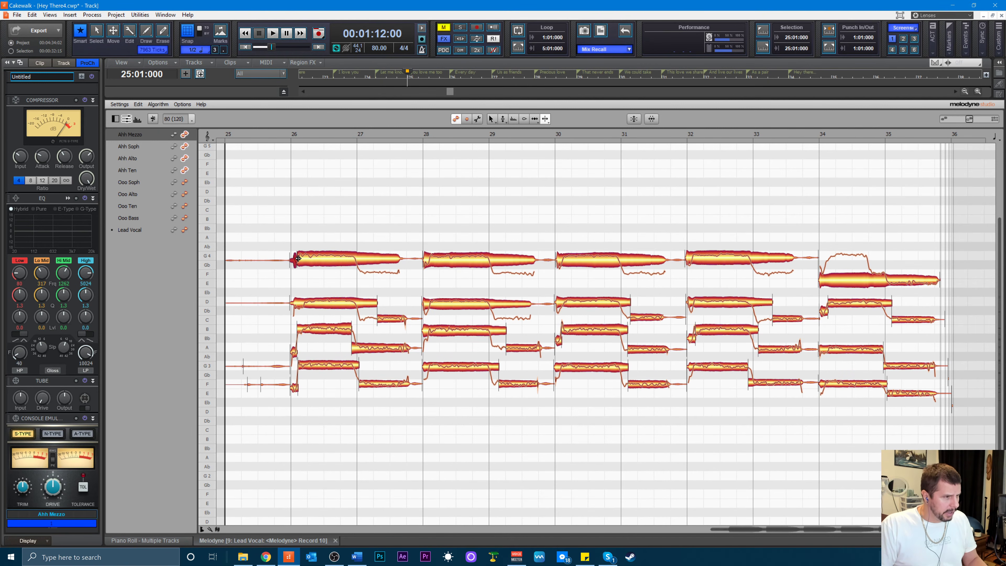
left_click(302, 300)
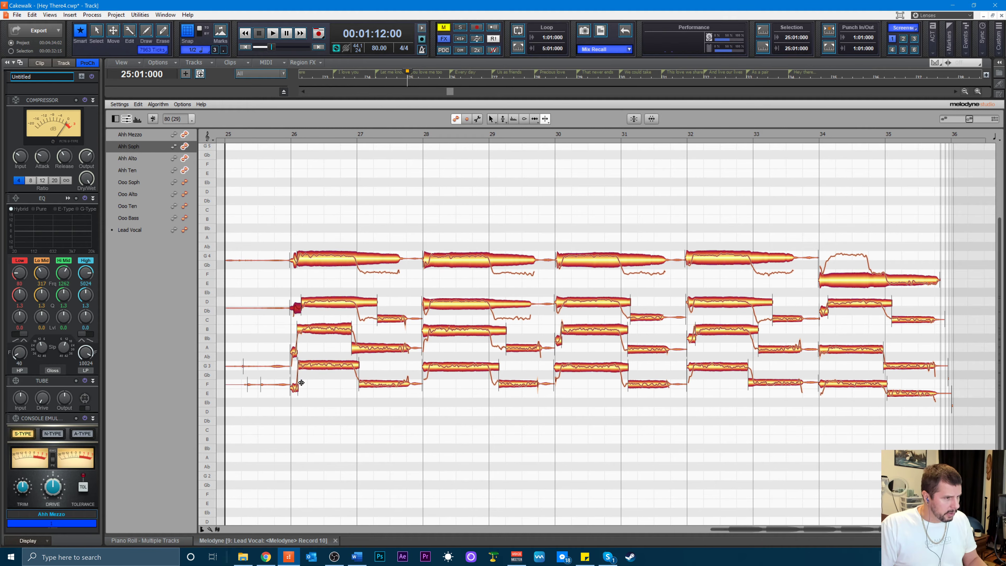
- Split off the short attacks of the notes starting at bar 28 in Ahh Ten, Ahh Alto, Ahh Soph and Ahh Mezzo
left_click(428, 368)
key("ctrl+z")
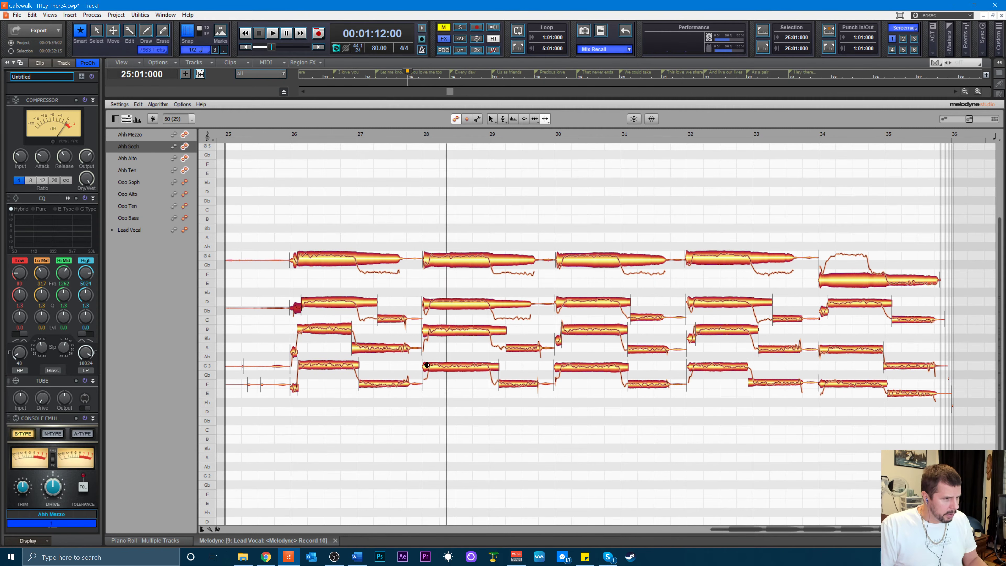
left_click(429, 369)
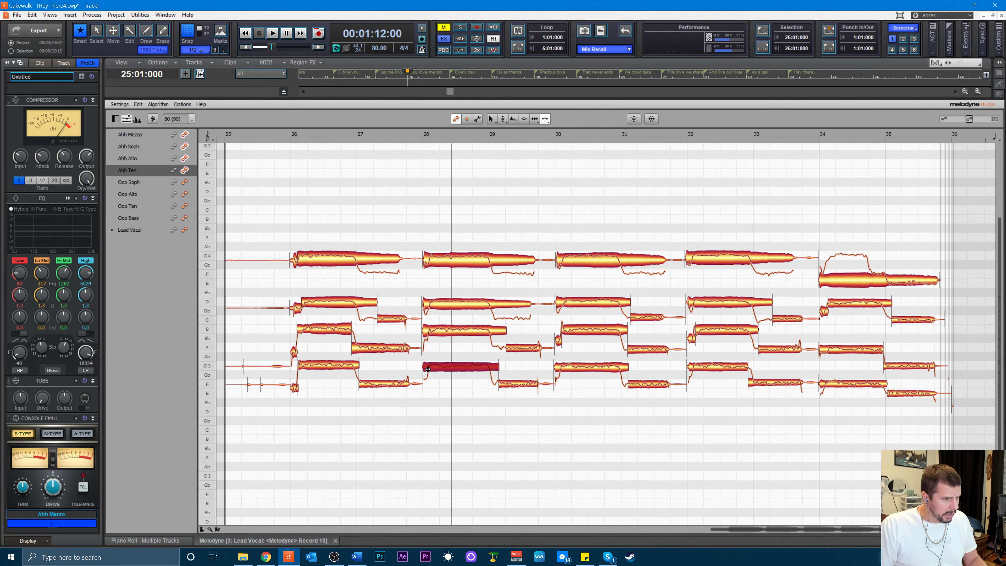
left_click(428, 331)
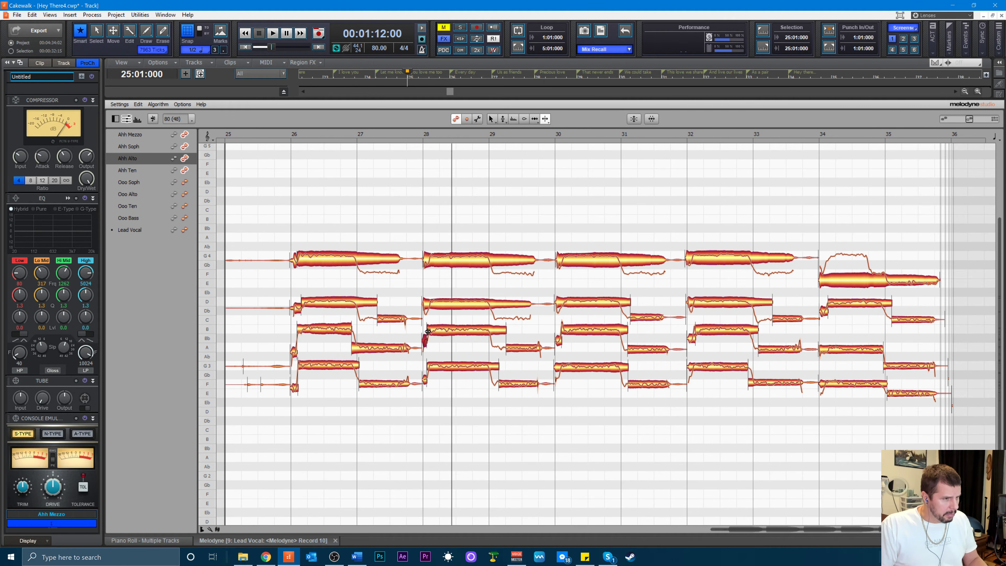
left_click(428, 303)
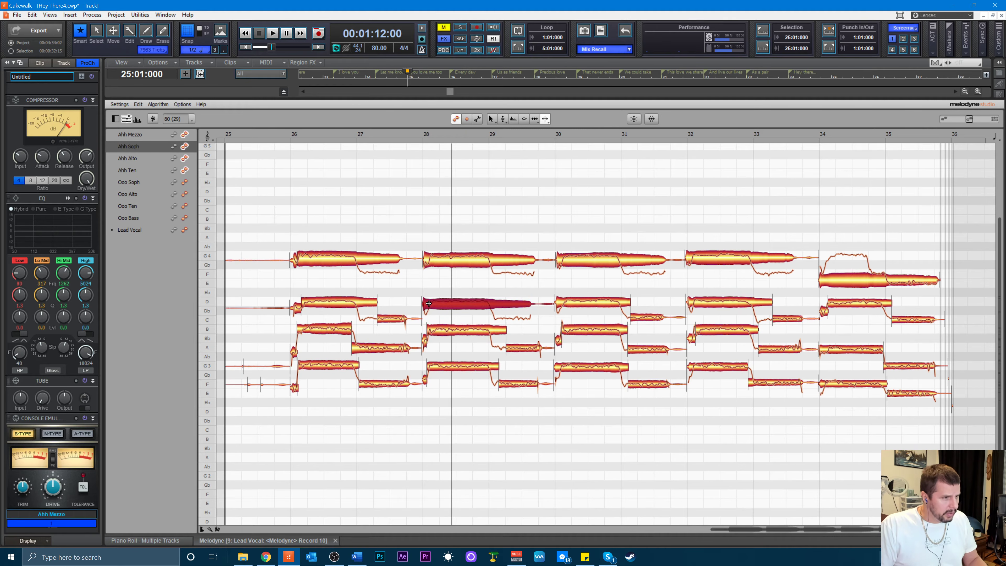
left_click(429, 258)
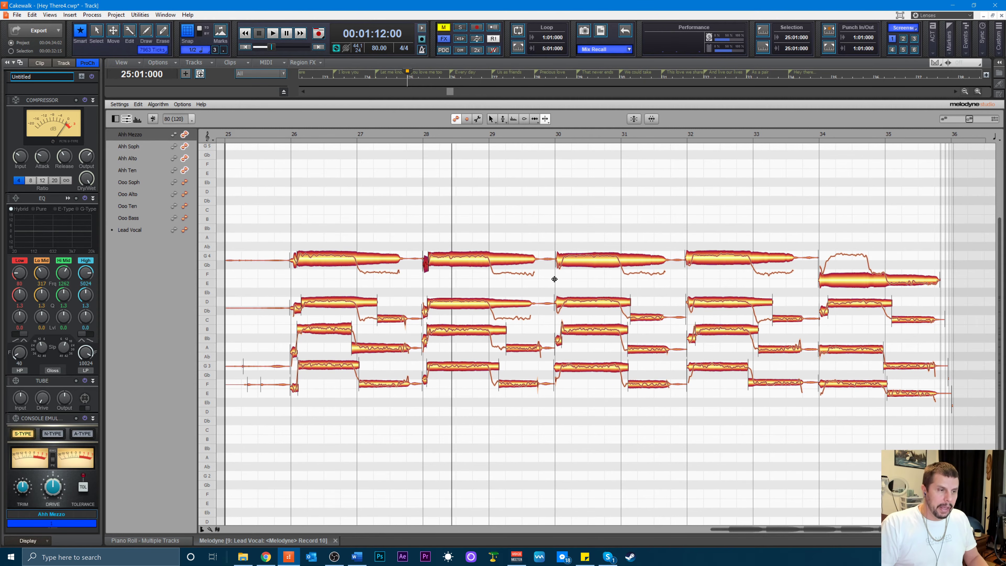
- Split off the short attacks of the Ahh Mezzo, Ahh Soph and Ahh Ten notes starting at bars 30 and 32
double_click(562, 261)
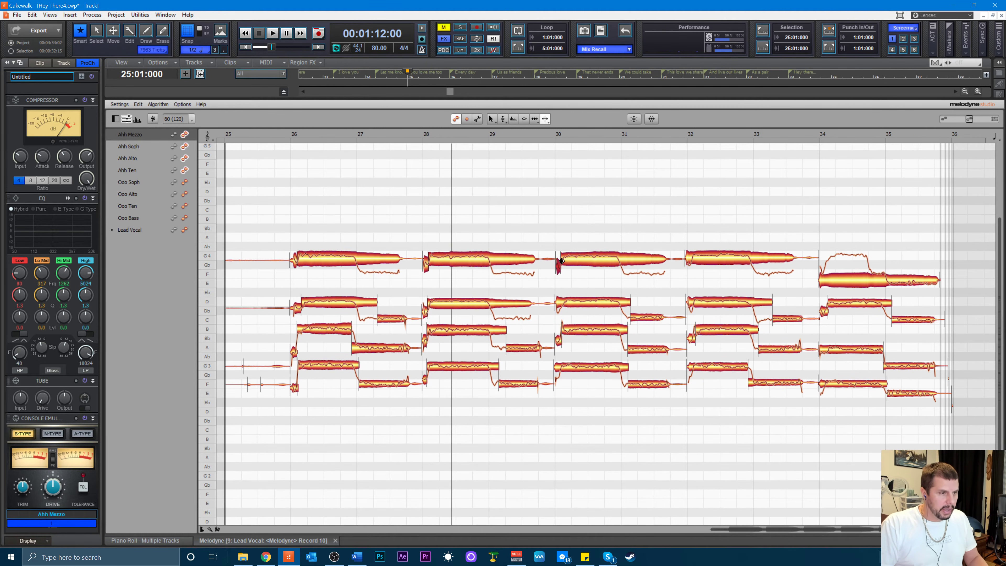
double_click(561, 302)
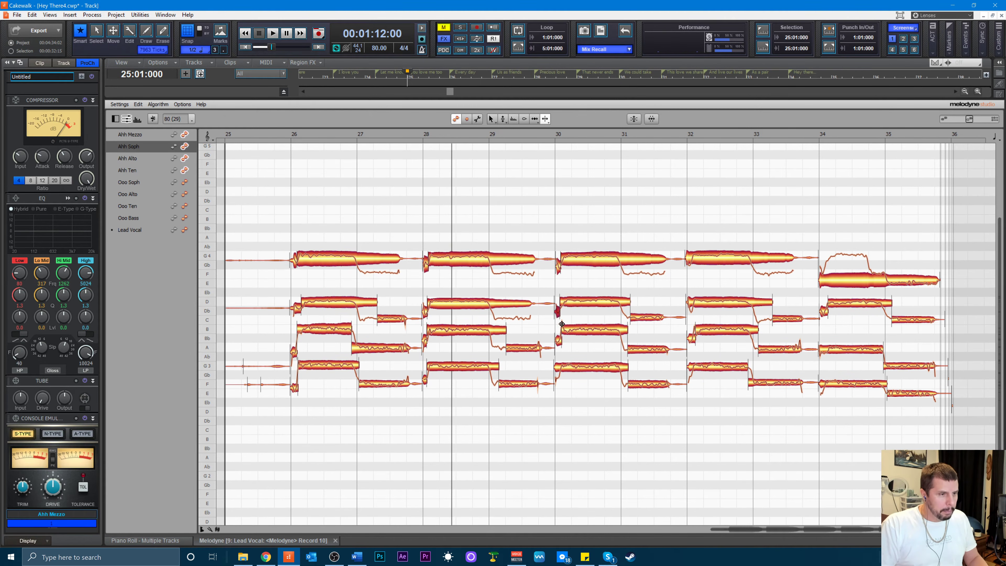
double_click(561, 366)
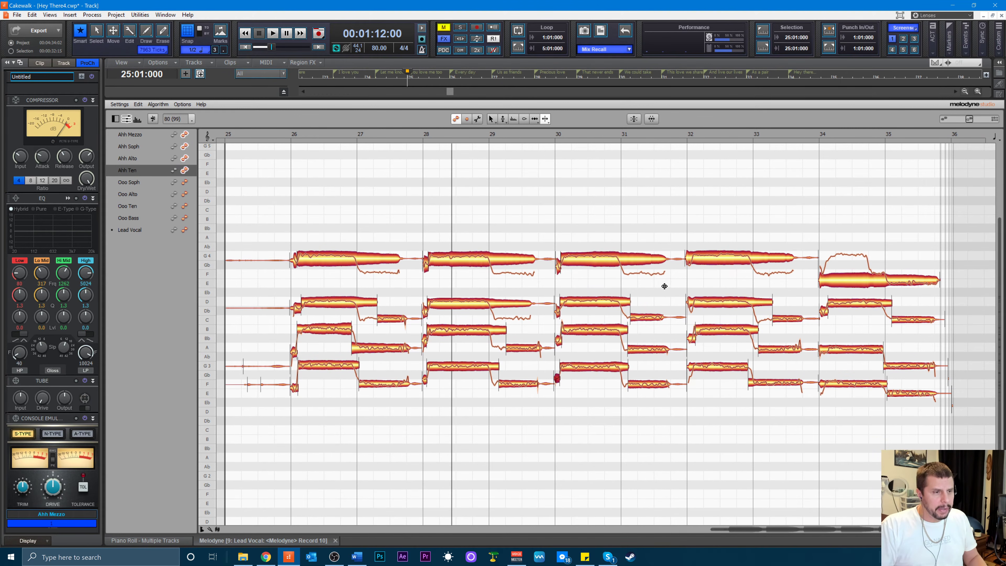
double_click(692, 259)
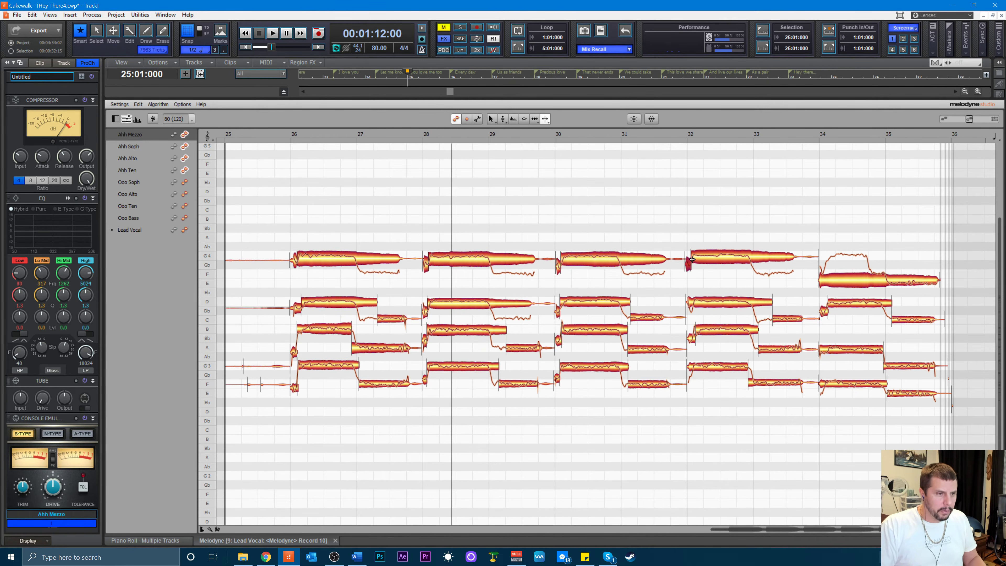
double_click(693, 302)
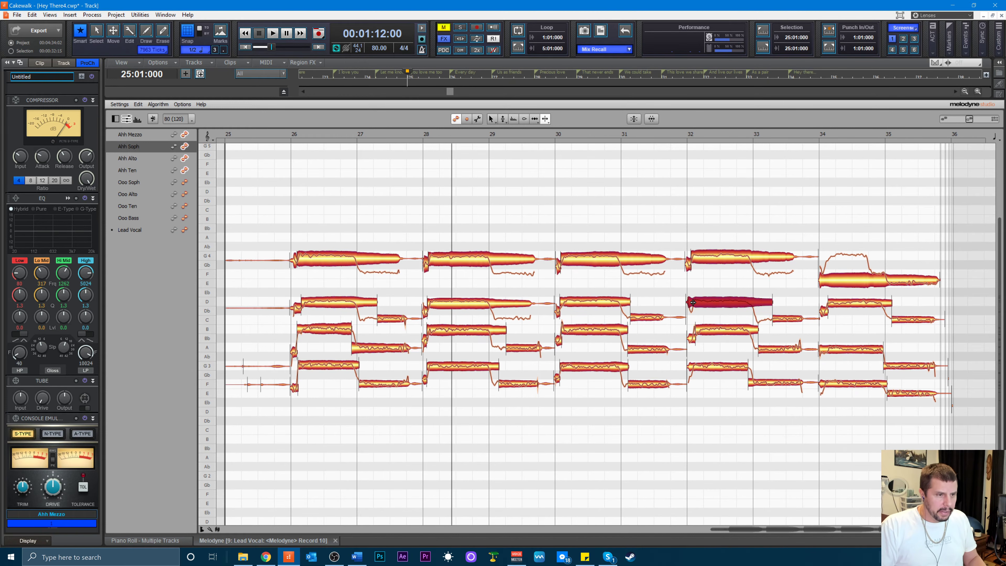
double_click(694, 368)
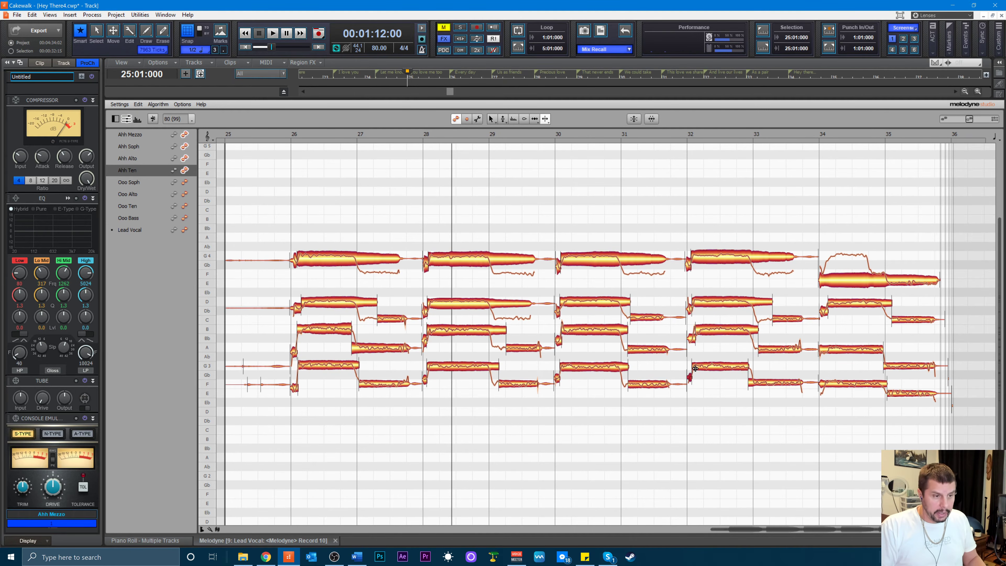
- Split off the short attacks of the Ahh Ten, Ahh Alto and Ahh Mezzo notes starting at bar 34
double_click(825, 383)
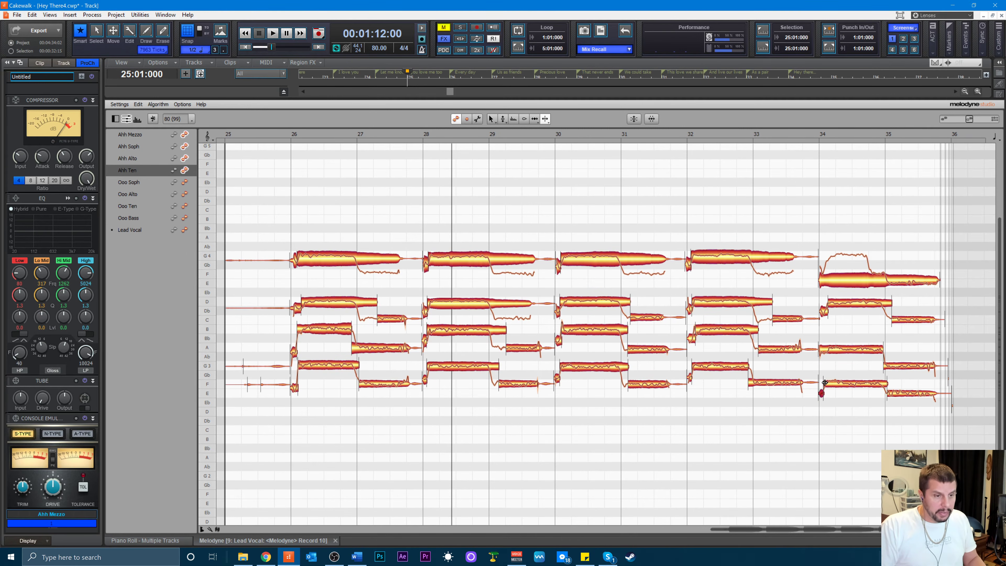
double_click(827, 353)
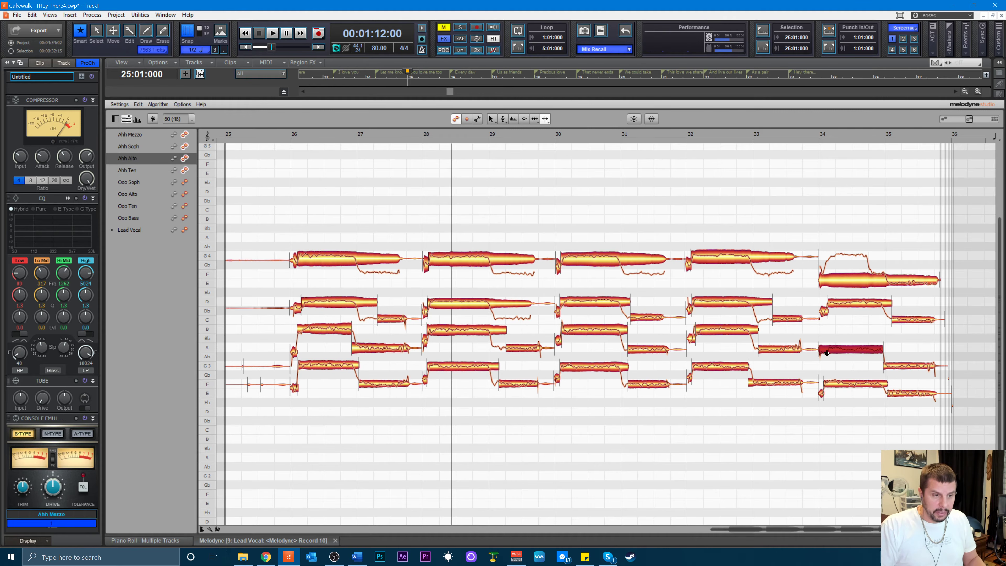
double_click(826, 278)
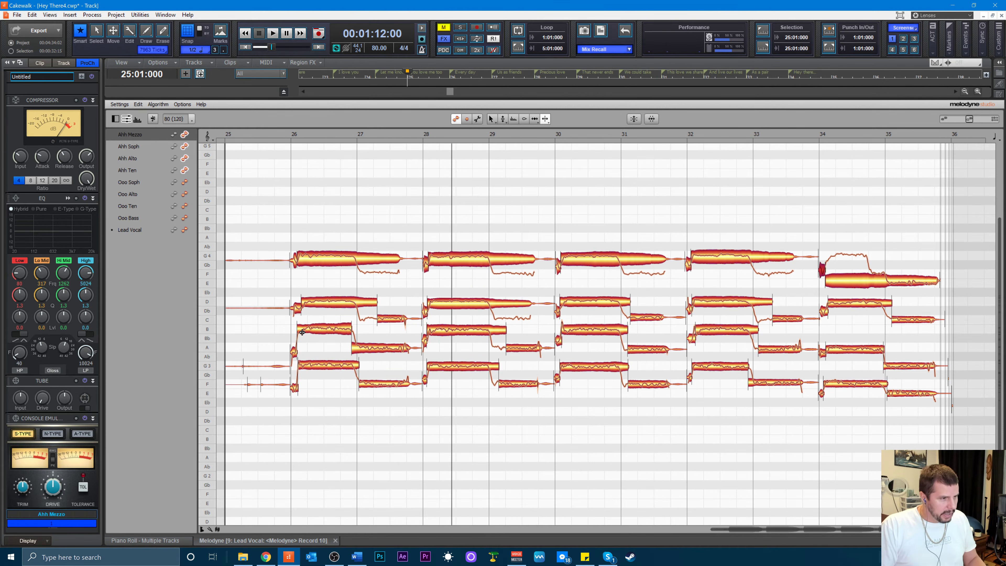
- Move Ahh Soph's note separation to bar 27 and split the long Ahh Mezzo notes at their pitch drops around bars 27, 29, 31 and 33
left_click(358, 303)
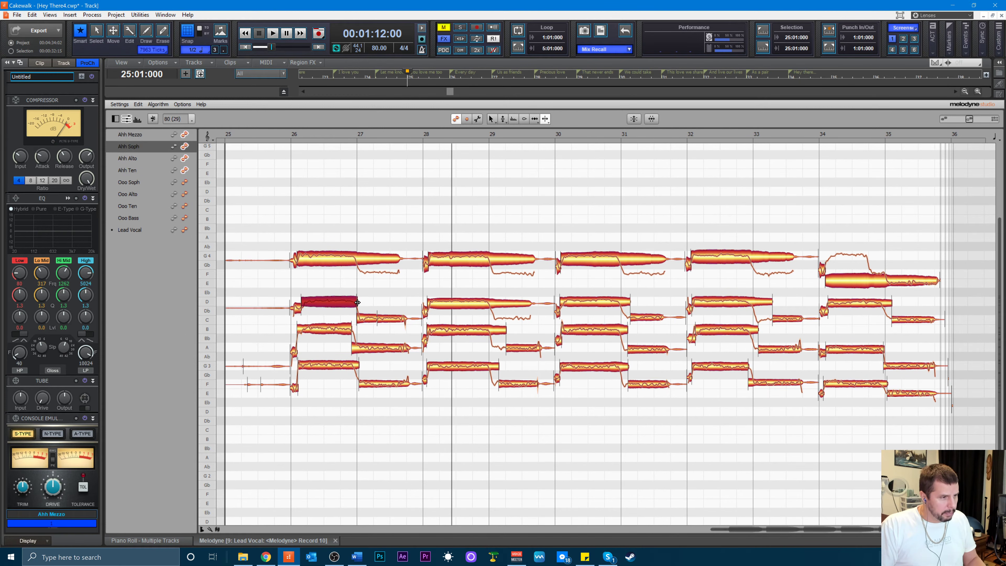
double_click(355, 260)
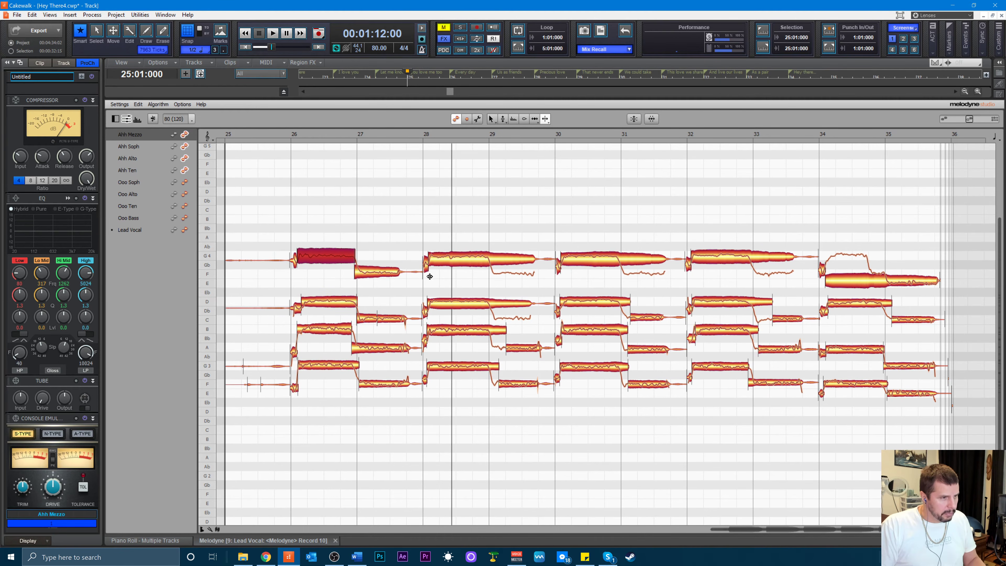
double_click(490, 259)
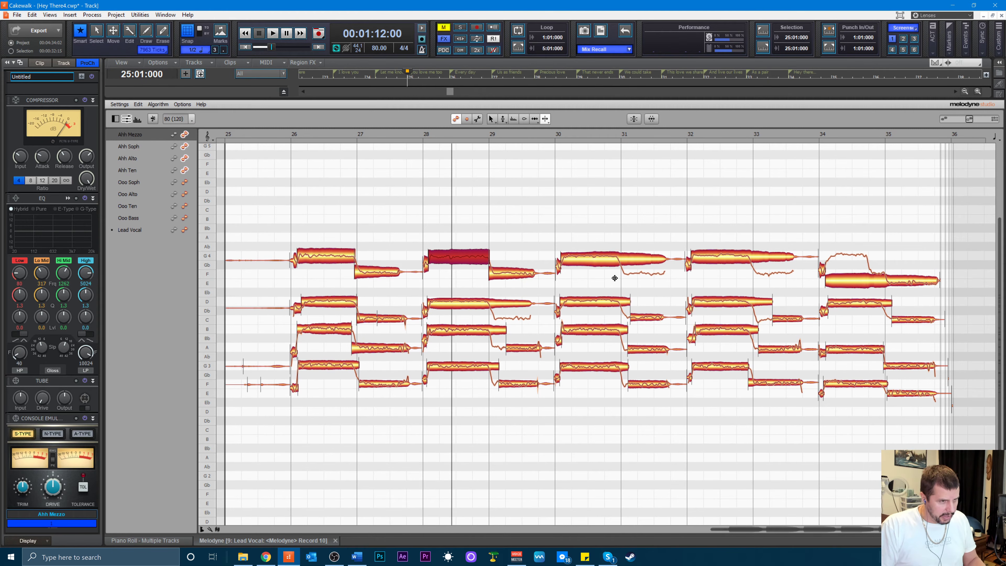
double_click(621, 260)
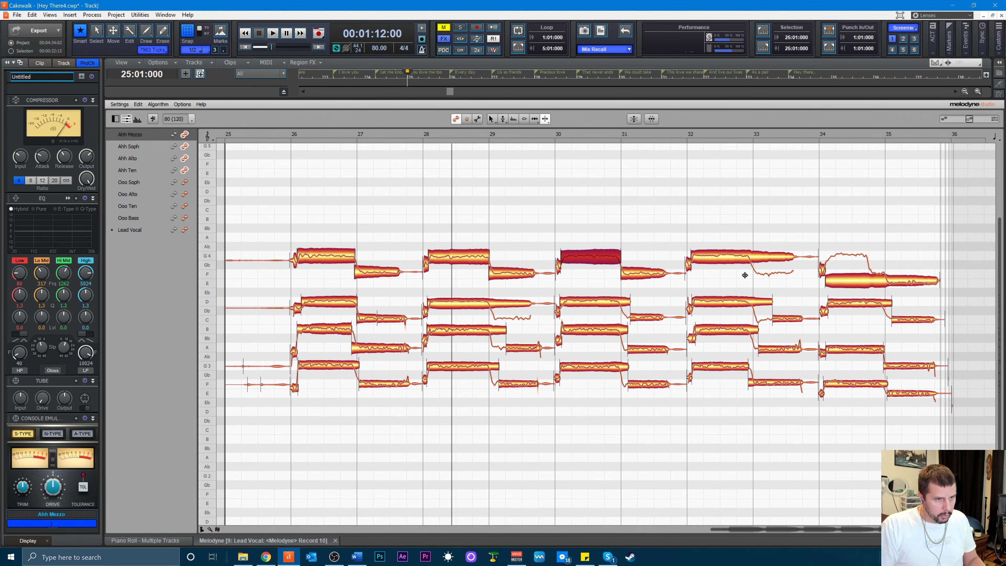
double_click(753, 258)
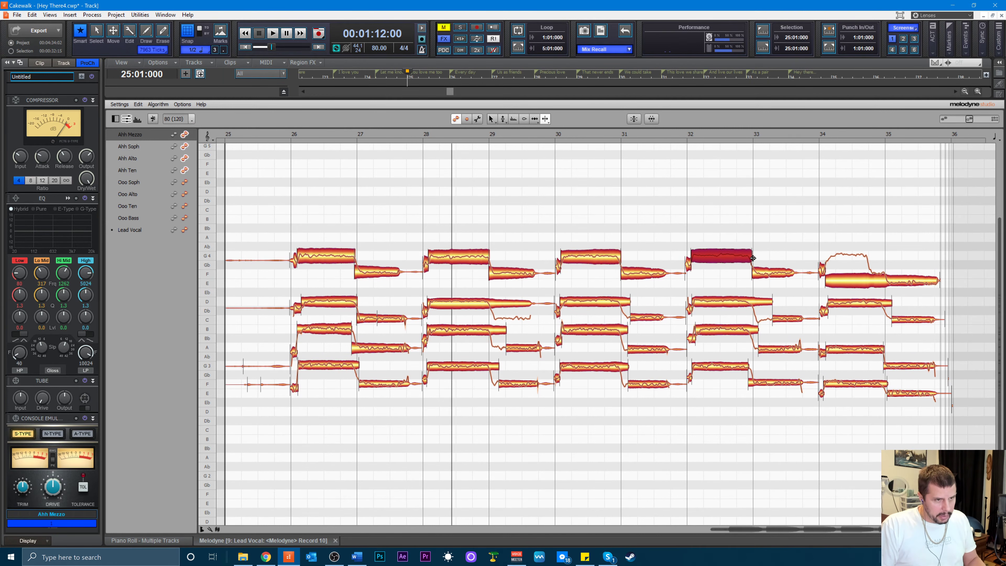
- Split Ahh Mezzo's sustained note after the bar 34 attack into three notes, separating just before bar 35 and at bar 35
double_click(870, 282)
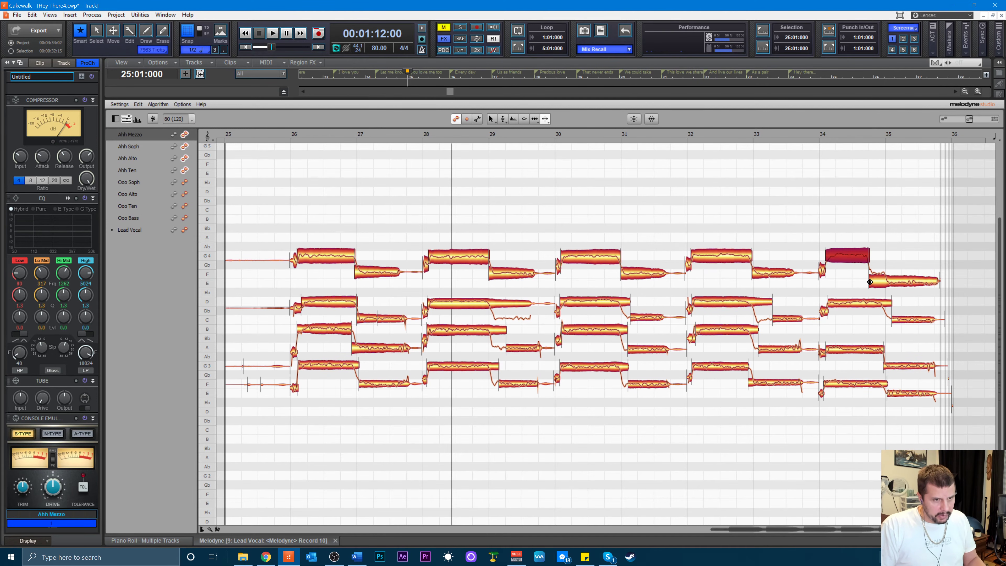
left_click(887, 283)
double_click(887, 284)
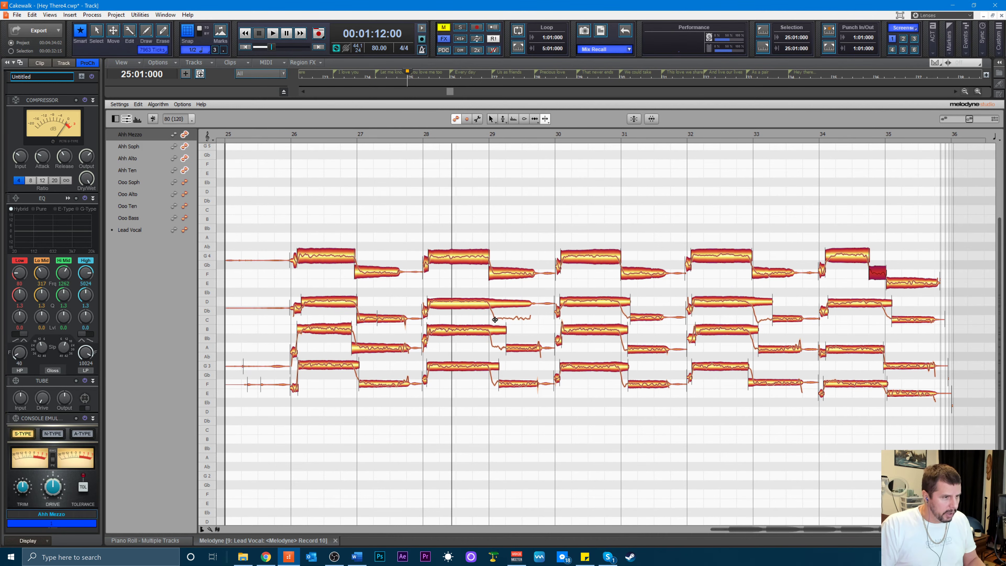
- Split the long Ahh Soph note at bar 29 and move Ahh Alto's note separation back to bar 29
left_click(492, 306)
double_click(492, 306)
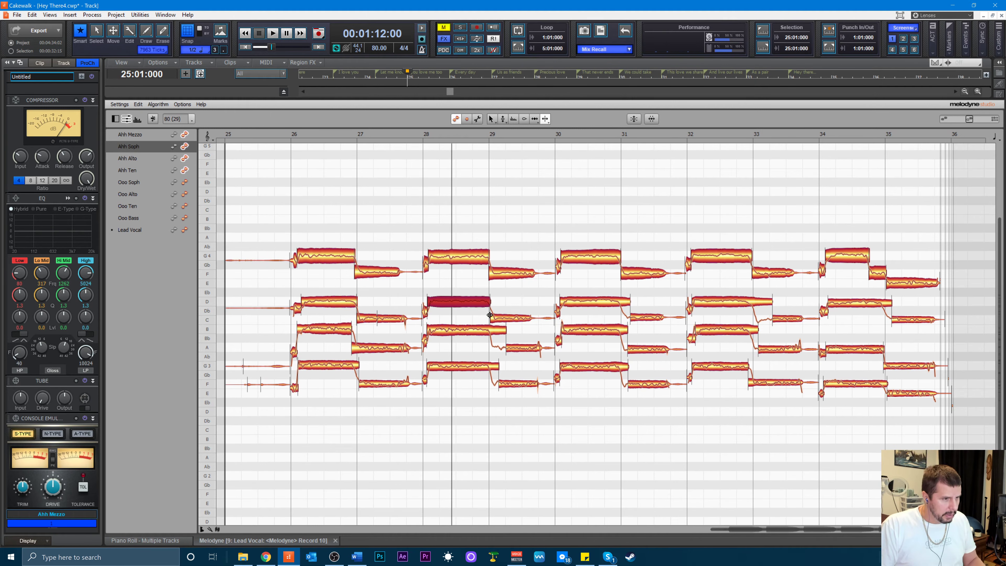
left_click(504, 342)
double_click(490, 342)
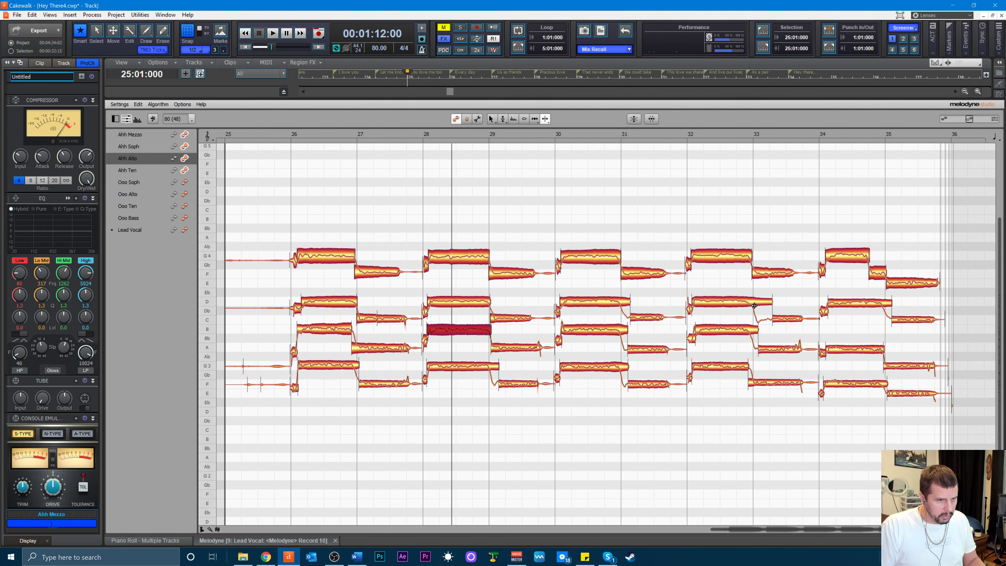
- Align the note separations of Ahh Soph, Ahh Alto and Ahh Ten around bar 33, Ahh Ten near bar 29 and Ahh Alto near bar 27
left_click(771, 310)
left_click_drag(771, 310, 756, 310)
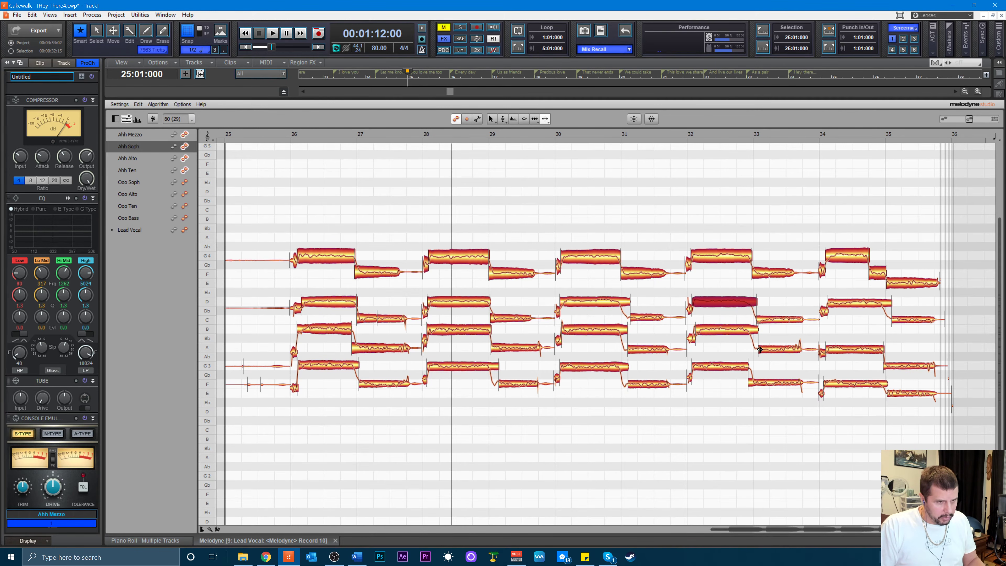
left_click_drag(761, 350, 755, 353)
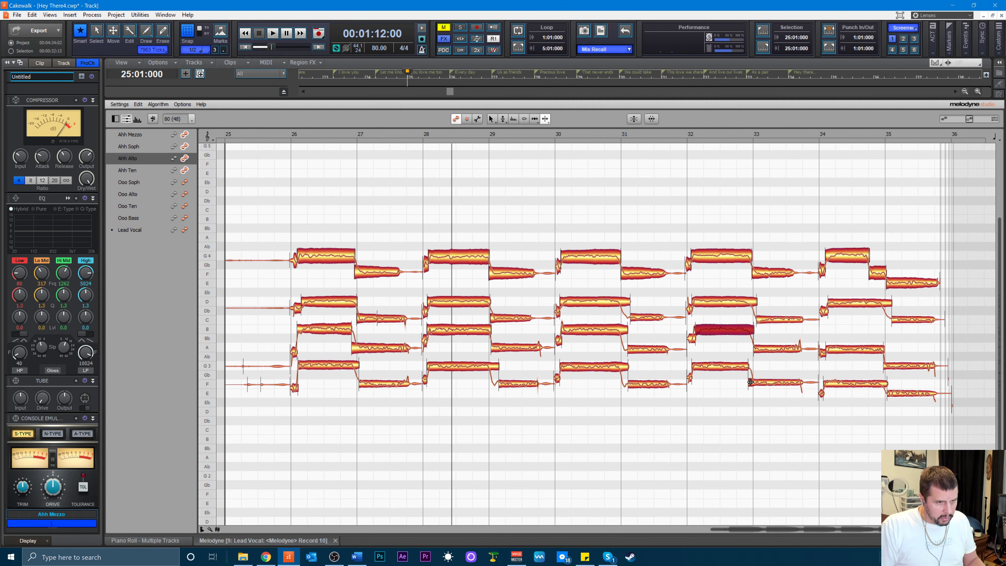
left_click_drag(752, 381, 750, 392)
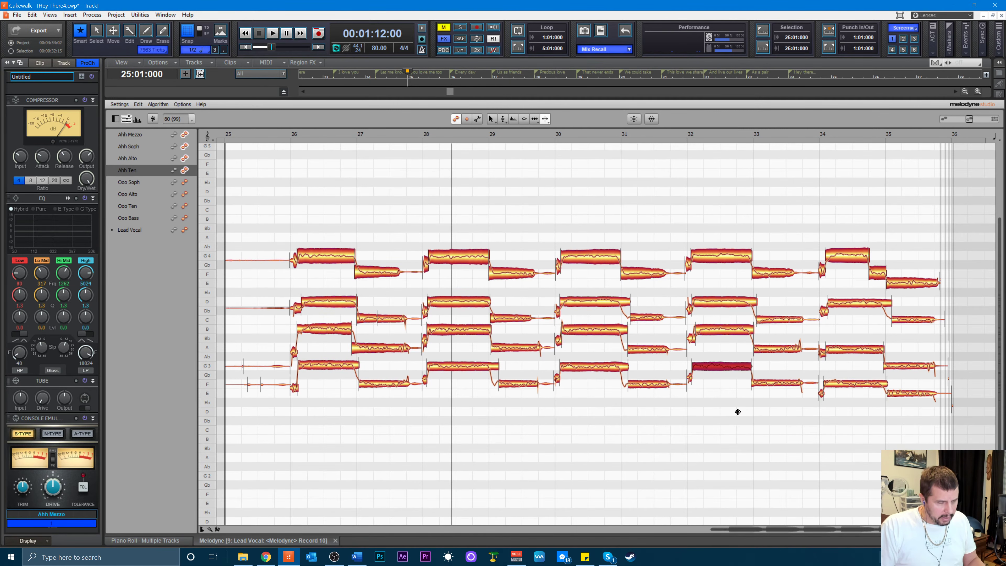
left_click_drag(501, 377, 495, 379)
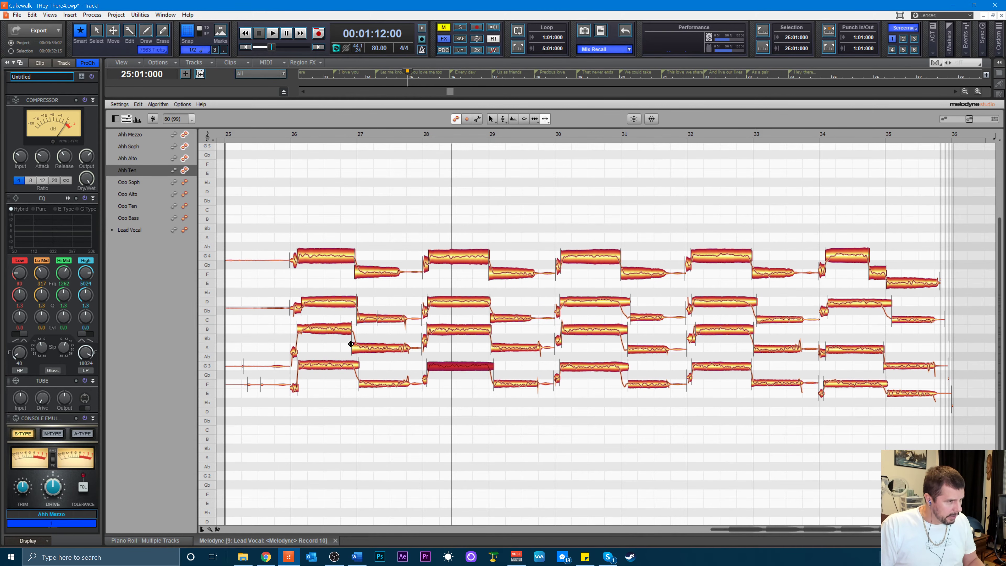
left_click_drag(351, 345, 355, 354)
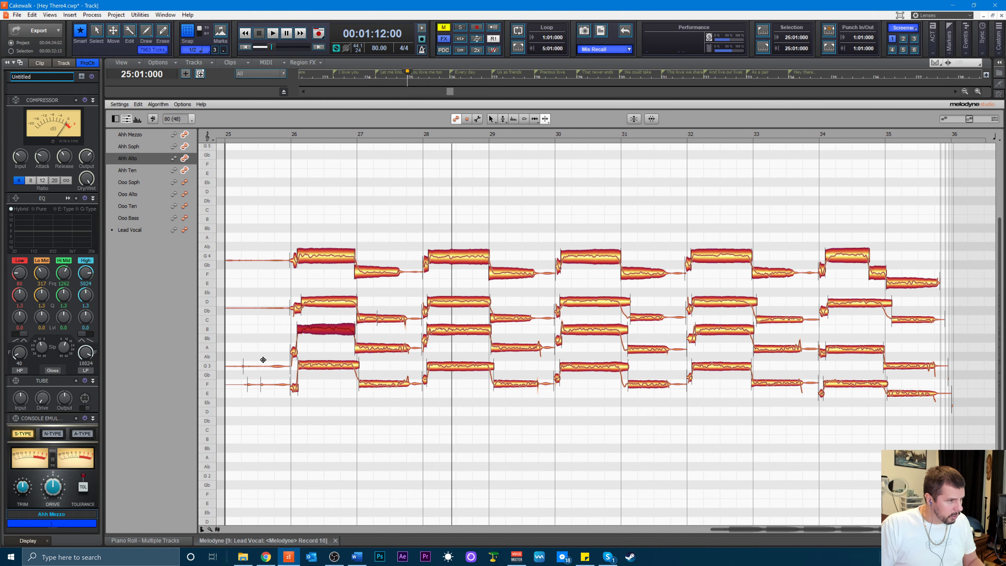
- Delete the stray low-level notes before bar 26 in all four Ahh tracks and place the playhead at beat 4 of bar 25
left_click_drag(229, 231, 282, 408)
key("Delete")
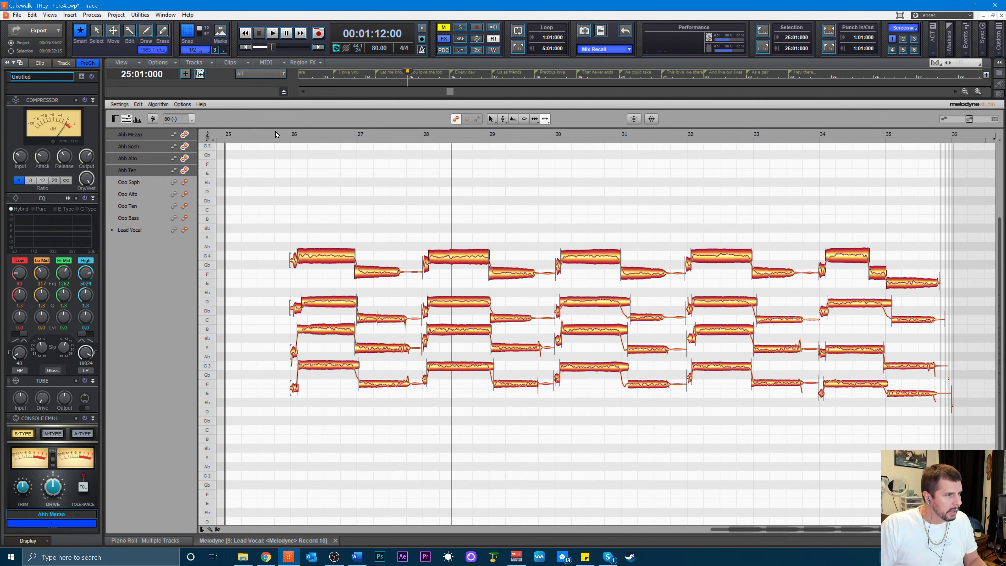
left_click(277, 146)
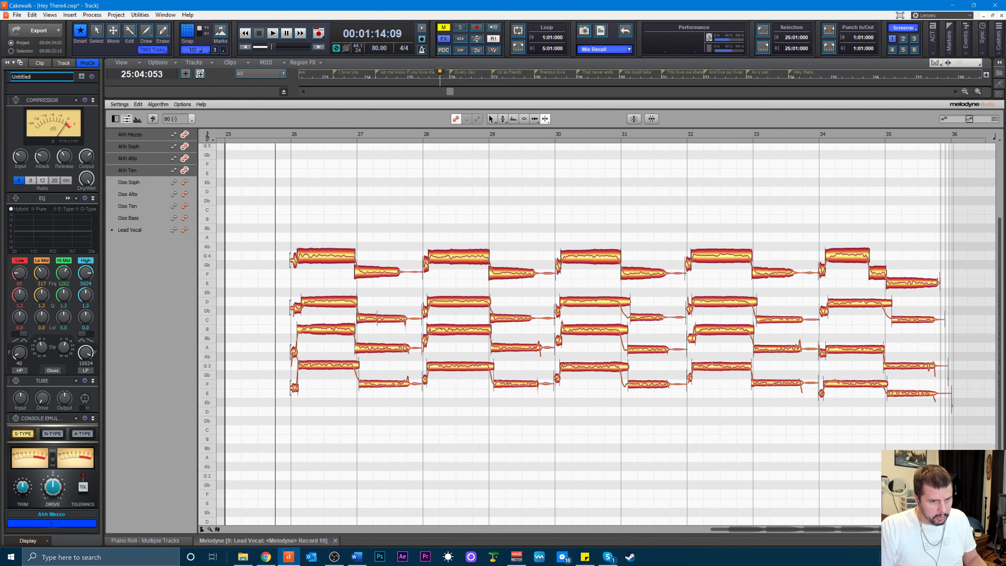
- With the Time tool, shift the bar 26 attacks and sustained-note starts of Ahh Mezzo and Ahh Soph slightly earlier
left_click_drag(900, 529, 775, 533)
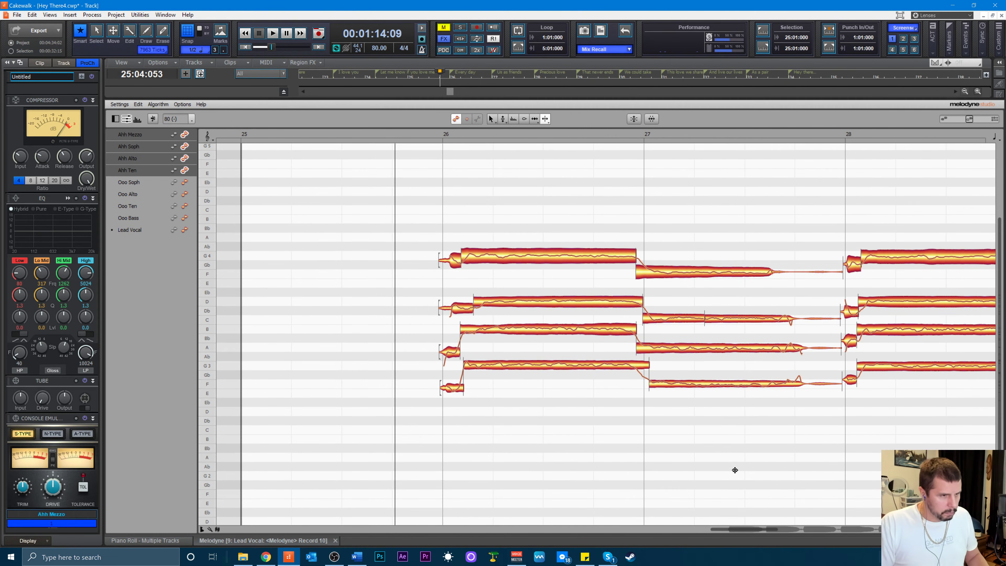
right_click(435, 182)
key("F5")
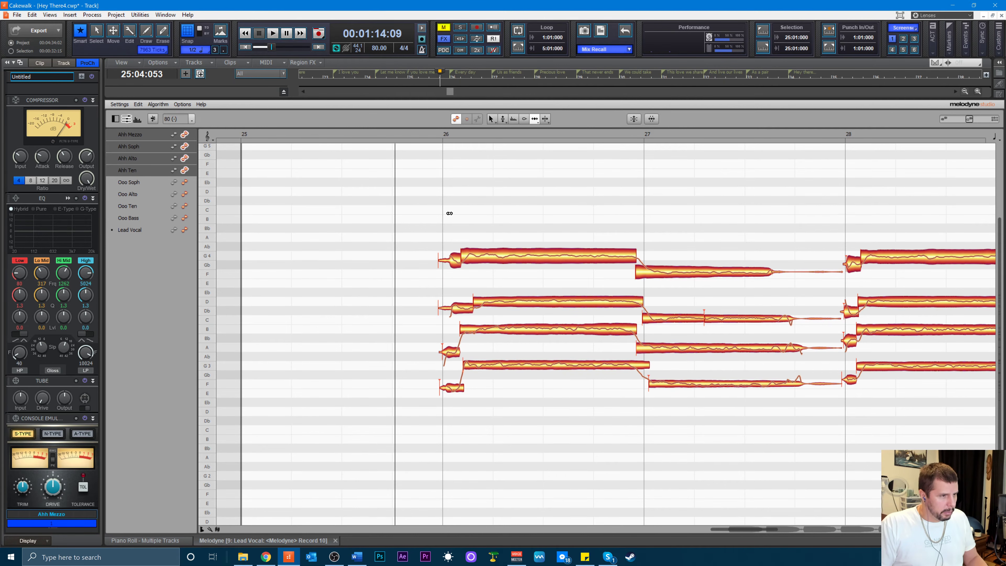
left_click(443, 259)
left_click(459, 254)
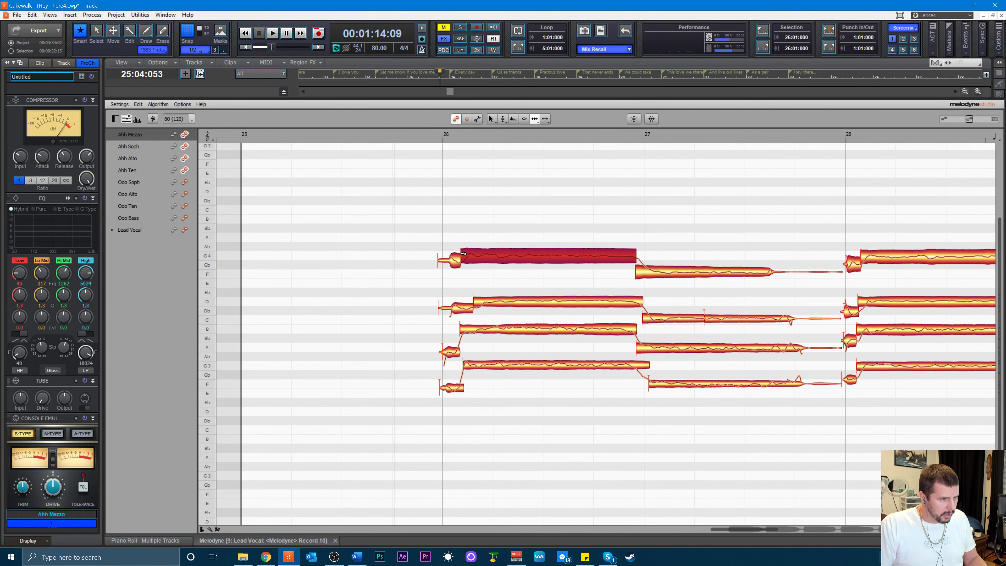
left_click_drag(448, 258, 440, 265)
left_click_drag(448, 312, 470, 306)
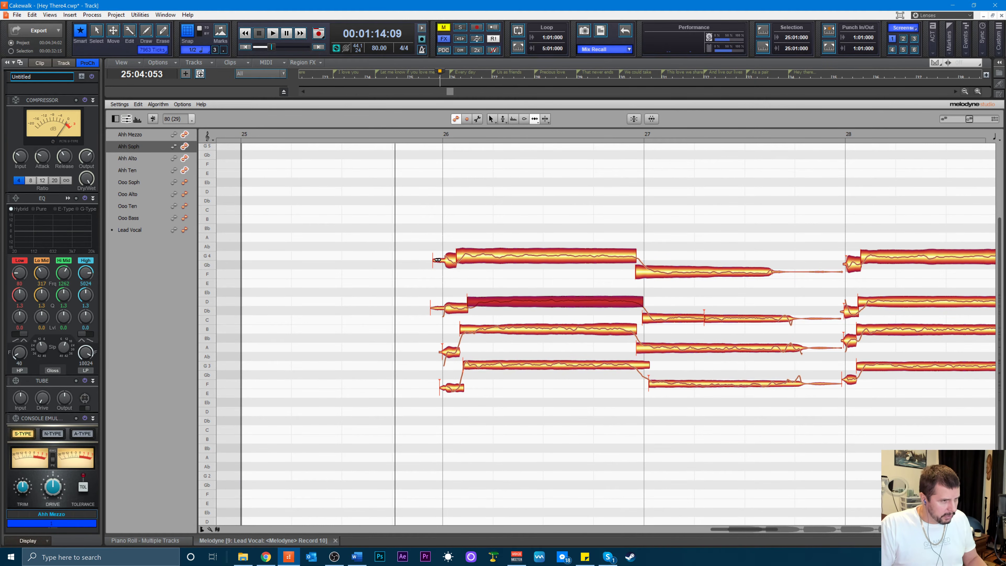
left_click_drag(437, 260, 436, 262)
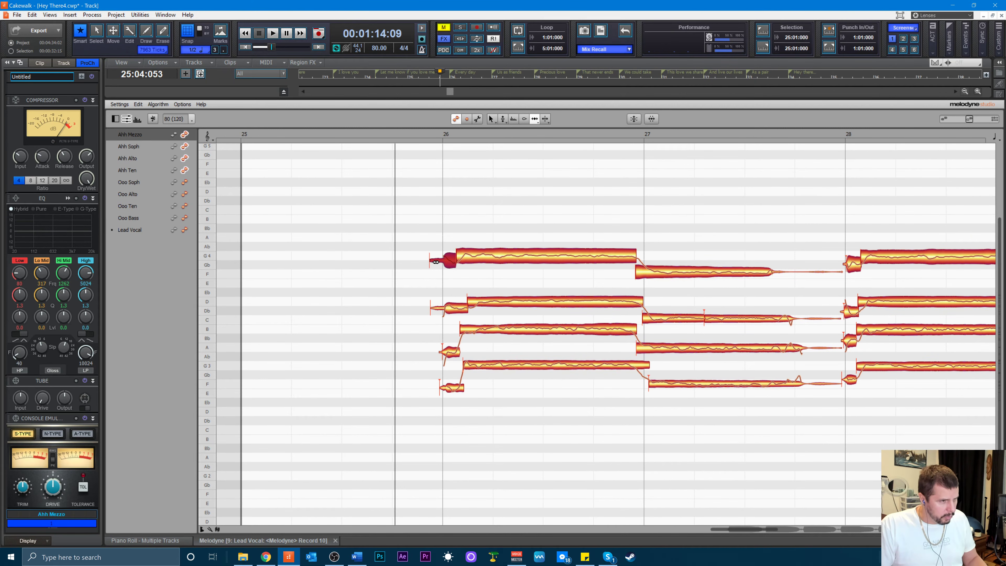
- Nudge Ahh Ten's bar 26 attack and sustained-note start earlier, and start Ahh Soph's sustained note slightly earlier to line up with the other parts
left_click(444, 350)
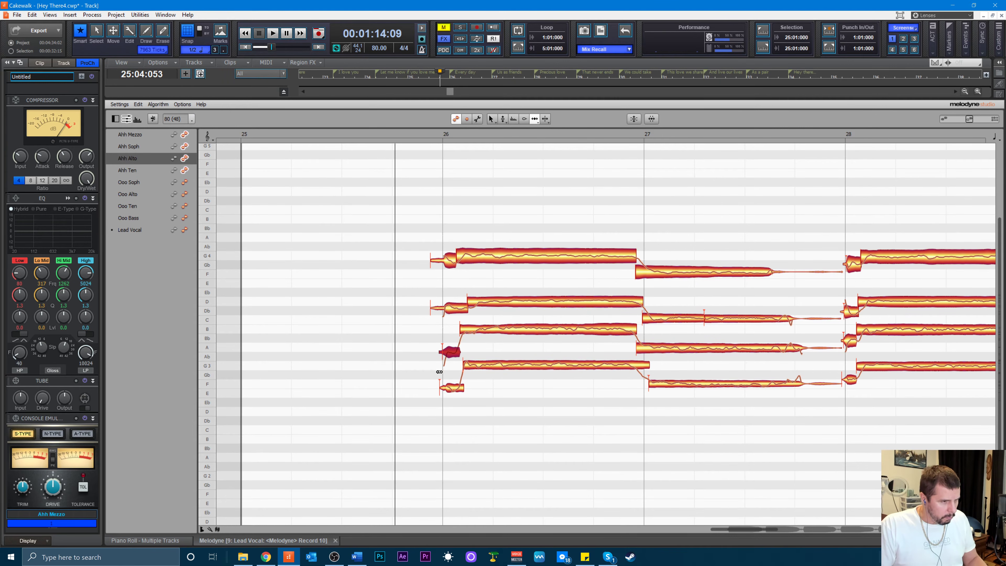
left_click(444, 386)
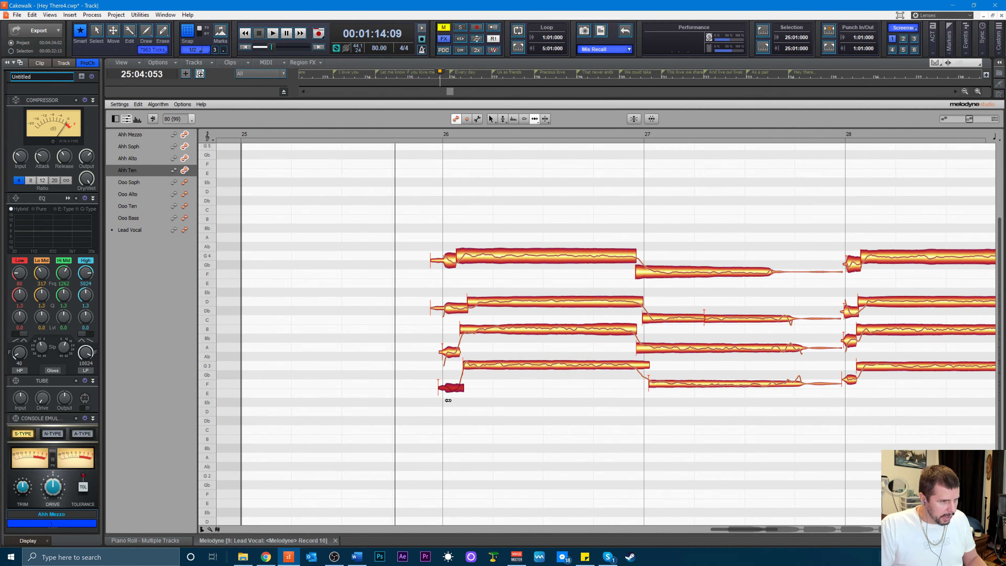
left_click(467, 365)
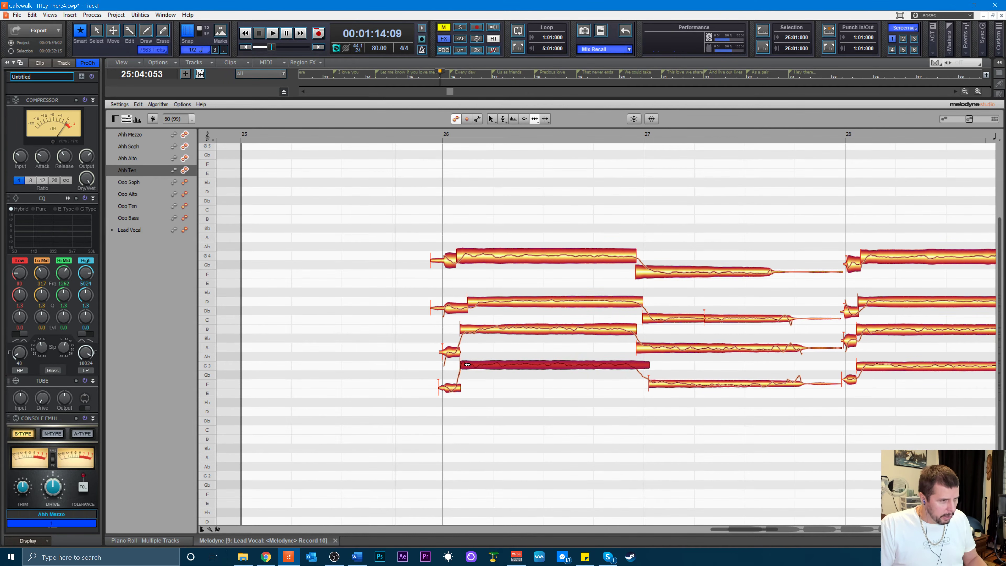
left_click_drag(469, 305, 463, 303)
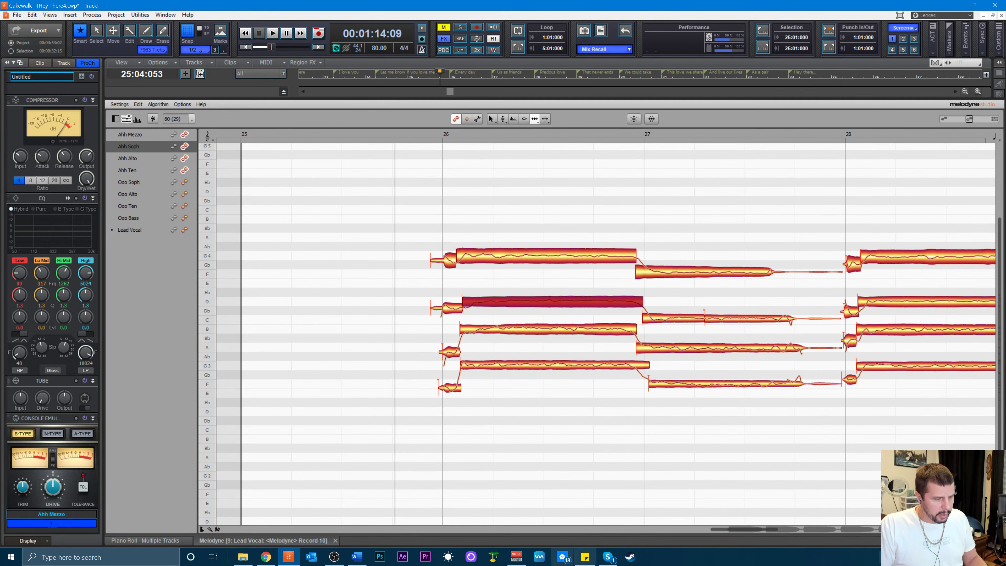
left_click(373, 244)
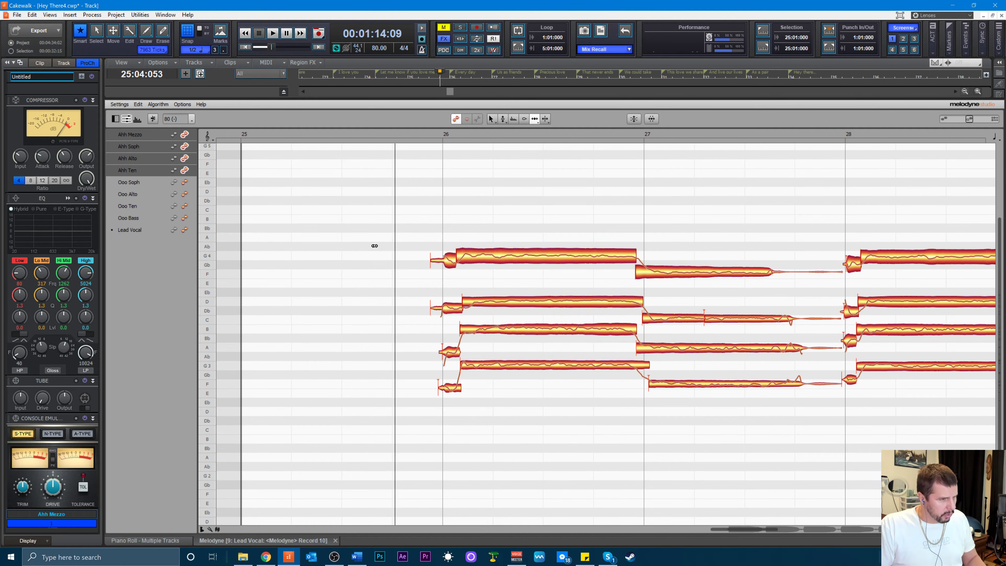
- Select every note in the four Ahh tracks and snap their pitches to the nearest semitone with the Pitch tool
key("ctrl+a")
right_click(431, 238)
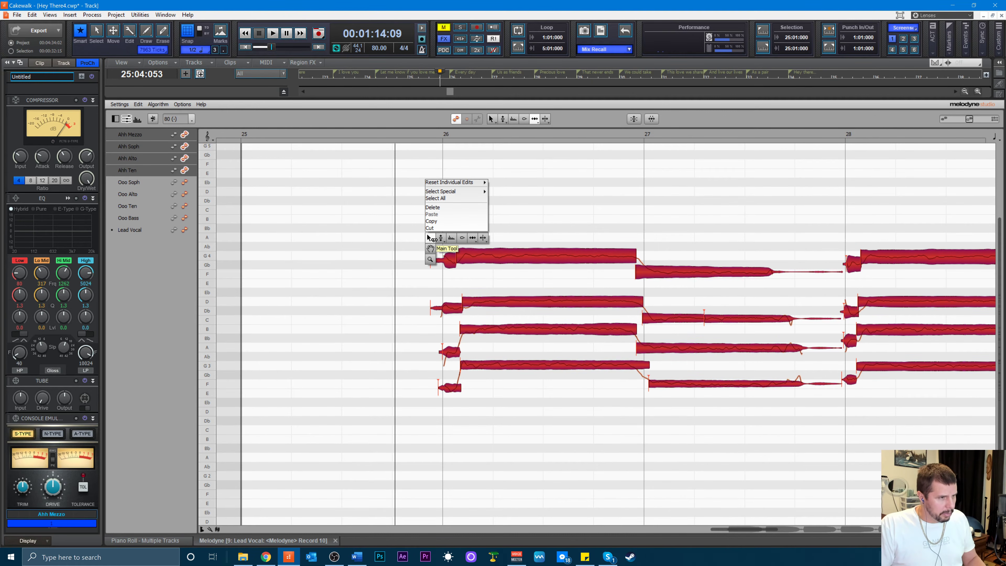
left_click(430, 238)
left_click_drag(489, 257, 490, 257)
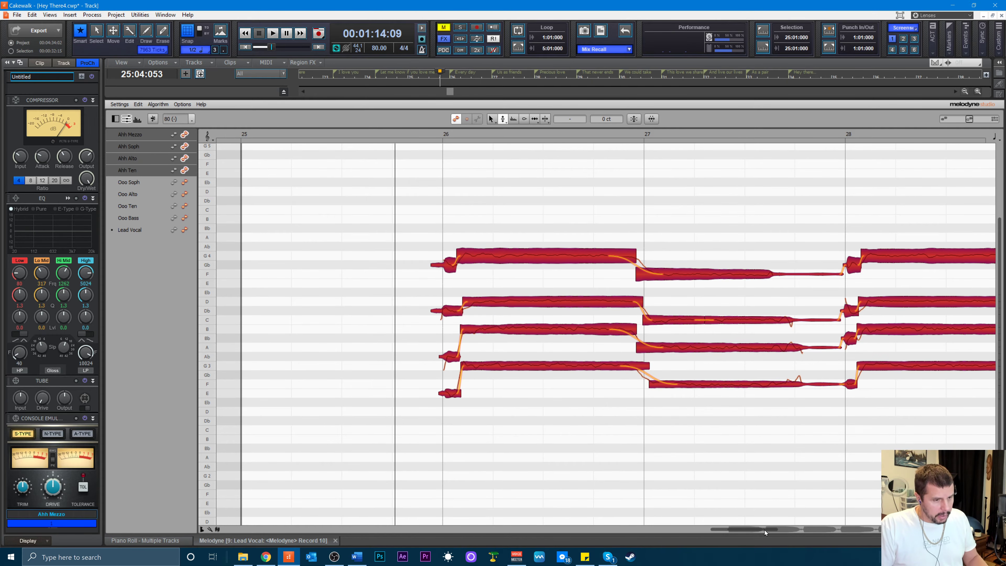
- With the Note Separation tool, split off the low-level tails of all four Ahh tracks late in bar 29 and delete them
left_click_drag(753, 529, 801, 541)
key("ctrl+a")
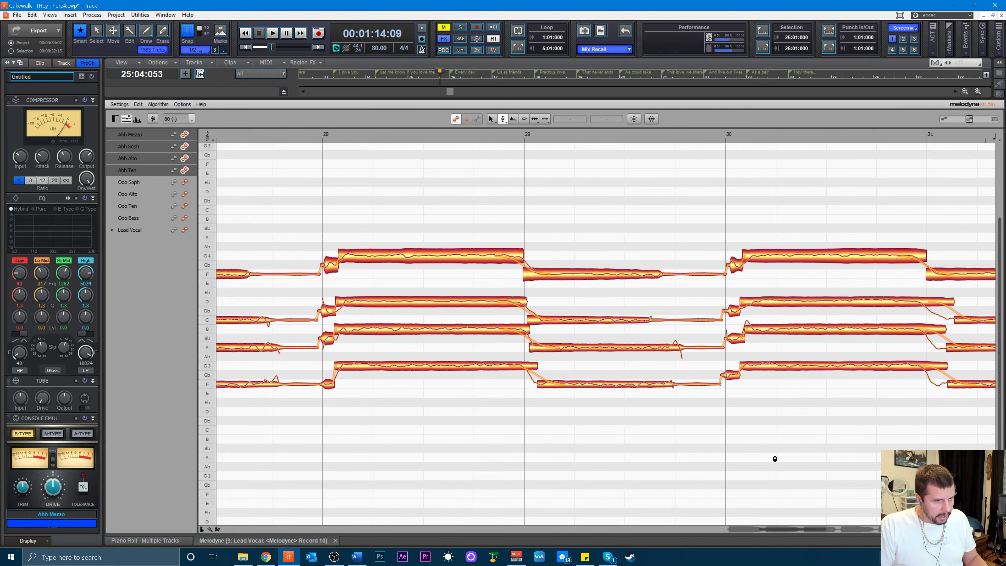
right_click(750, 433)
left_click(802, 438)
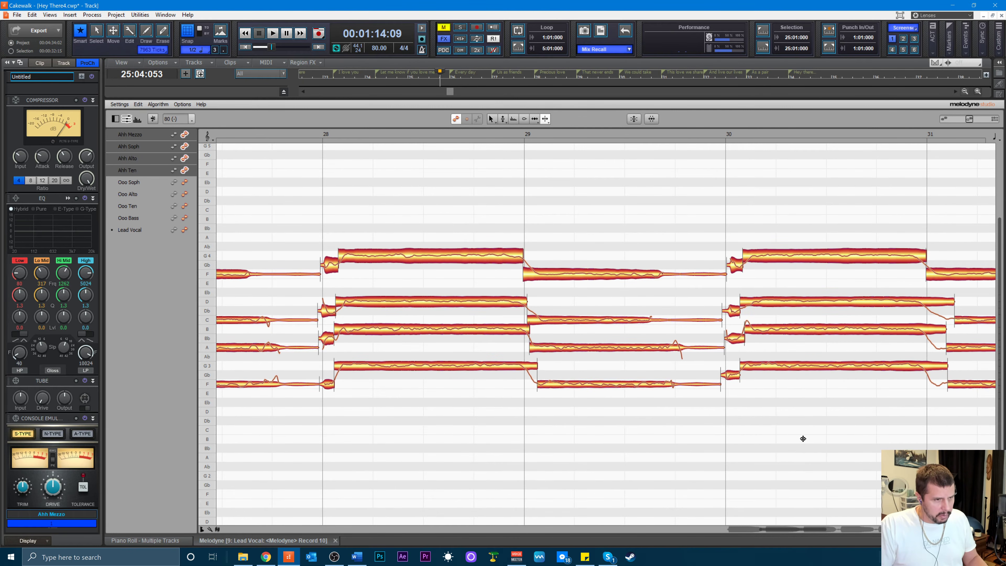
left_click(653, 321)
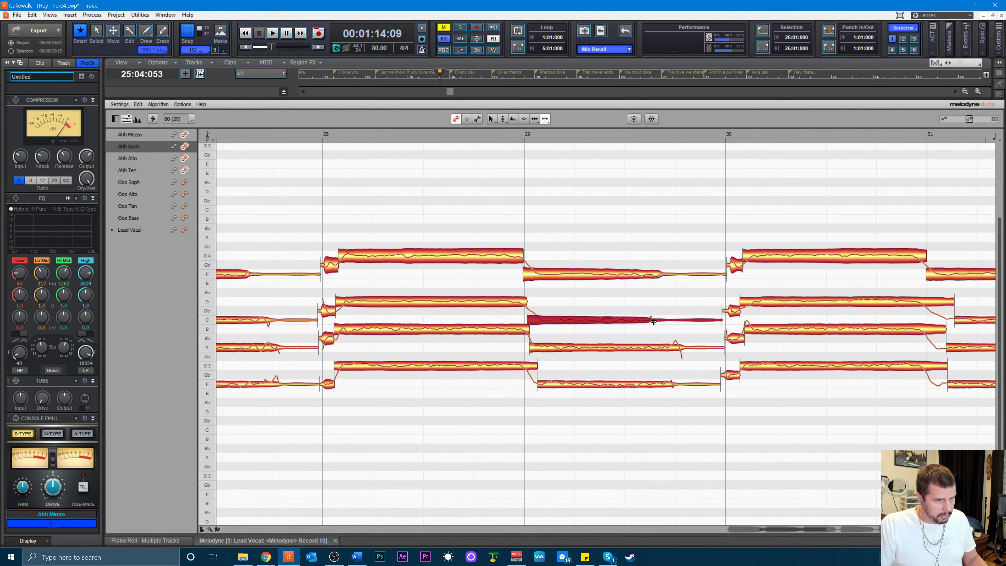
left_click(667, 278)
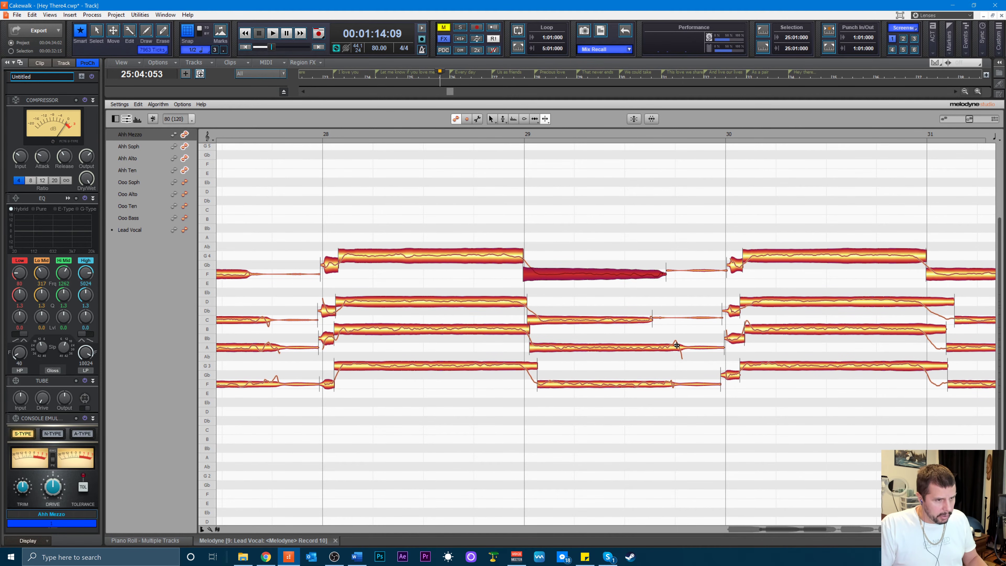
left_click(686, 346)
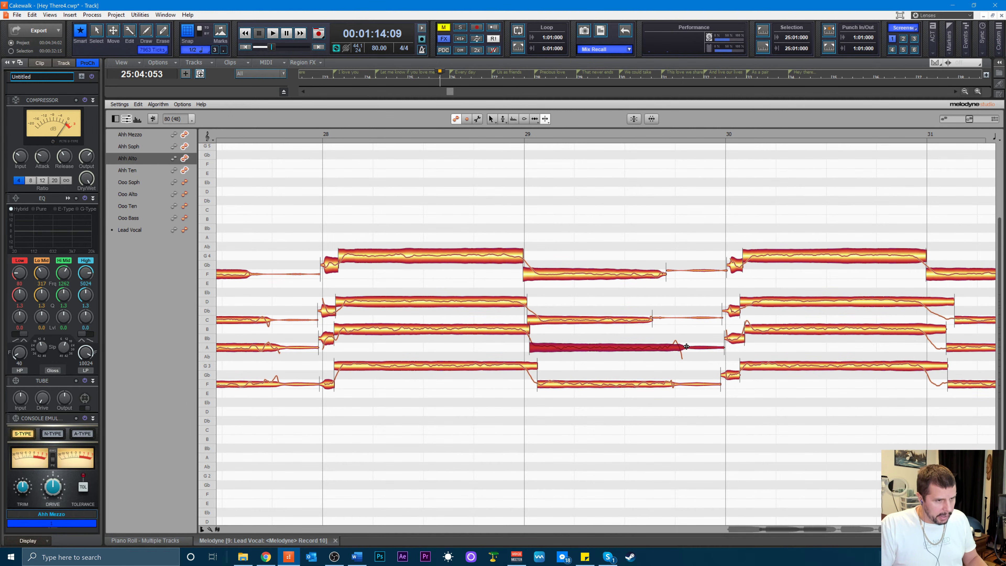
left_click(680, 384)
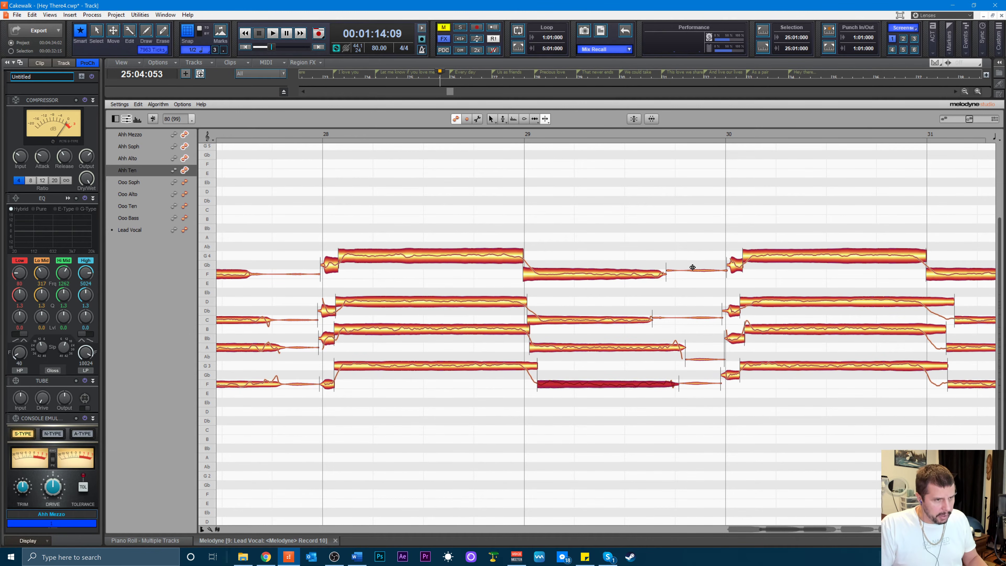
left_click_drag(692, 238, 709, 427)
key("Delete")
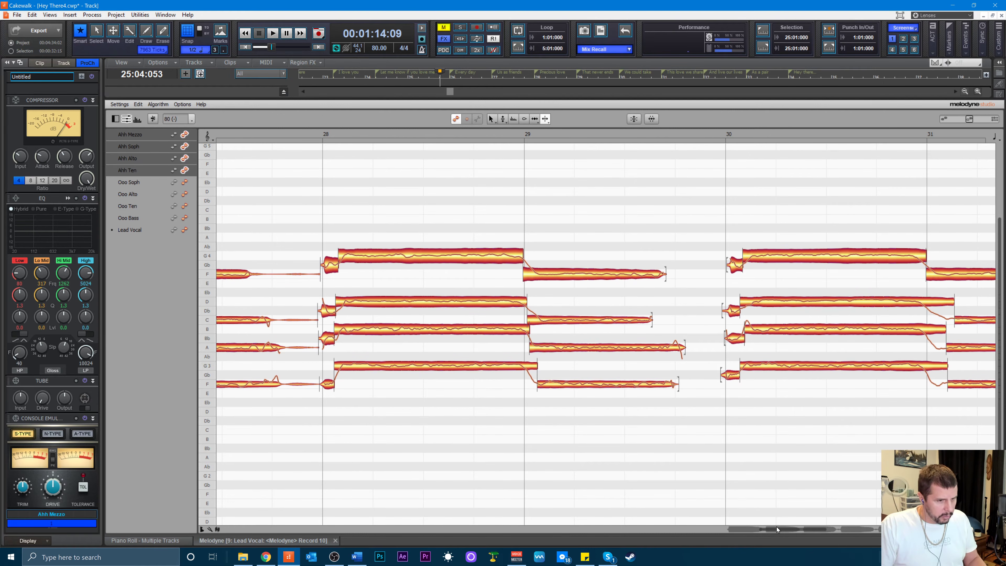
- Separate the low-level tails from the last notes of bar 27 in all four Ahh tracks and delete them
left_click_drag(779, 527, 727, 529)
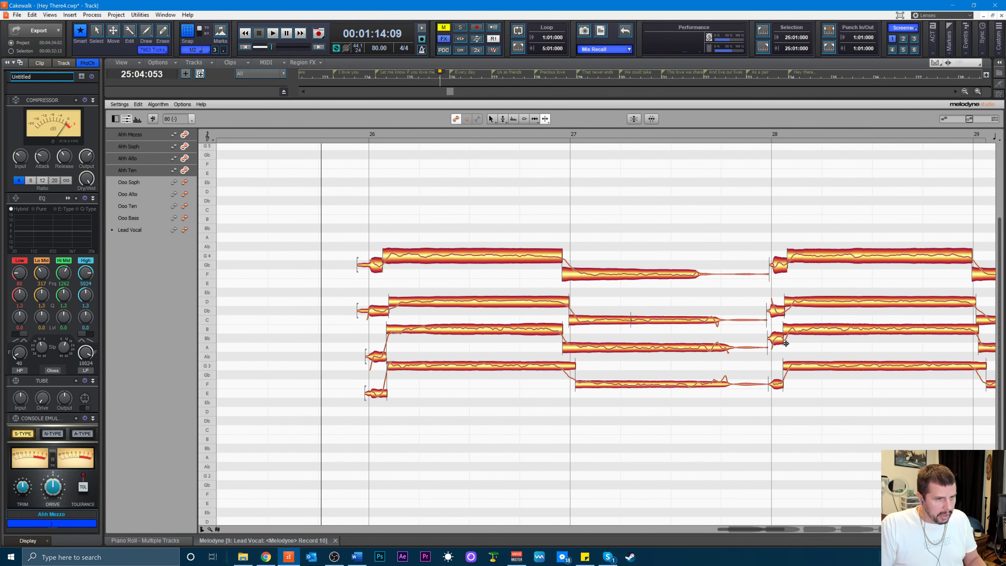
right_click(736, 278)
left_click(735, 277)
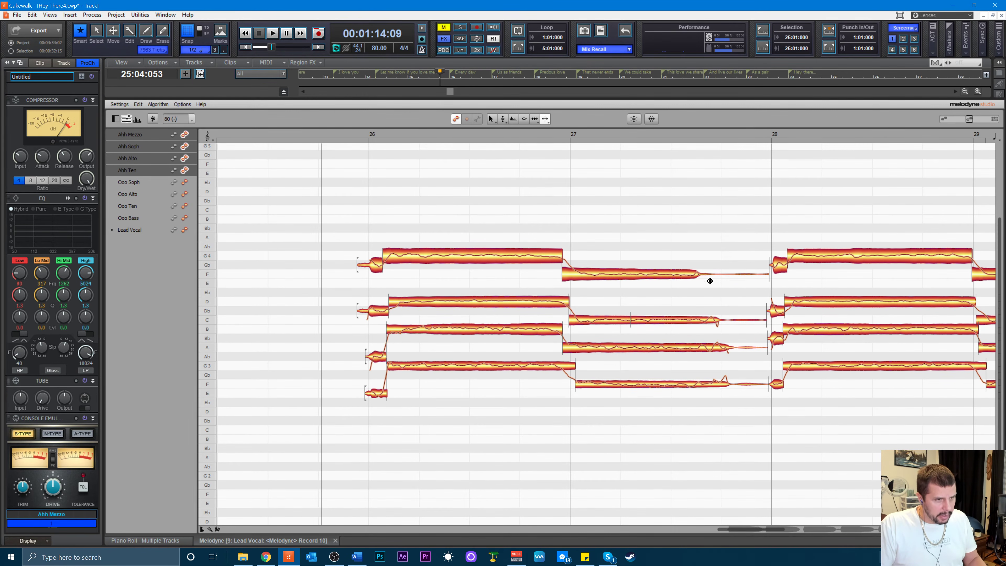
left_click(703, 274)
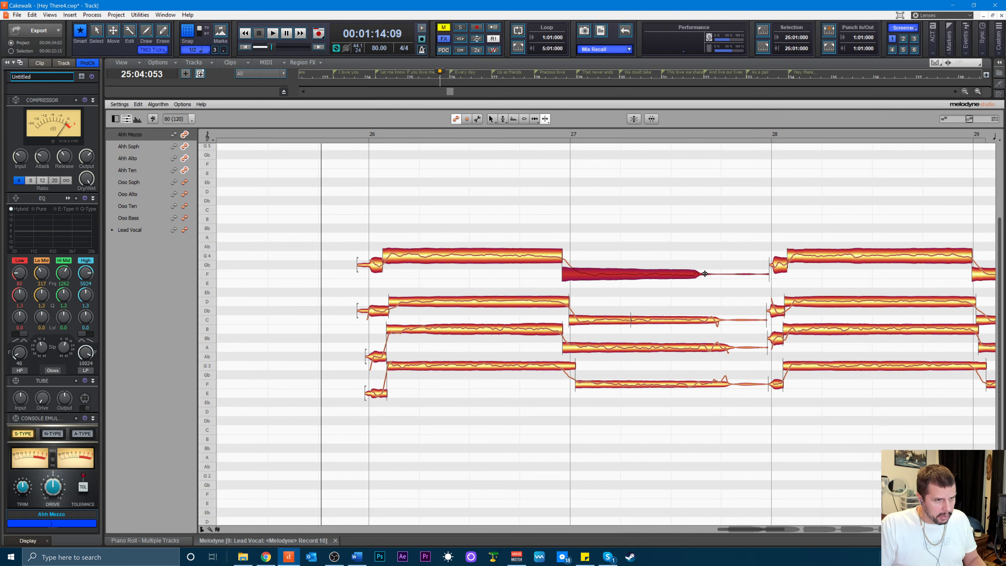
left_click(725, 320)
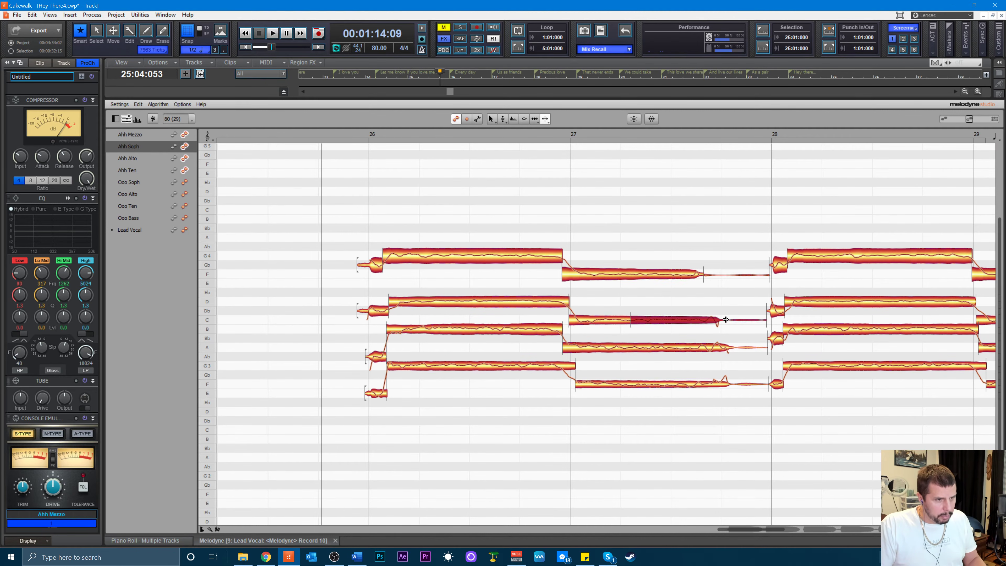
left_click(734, 350)
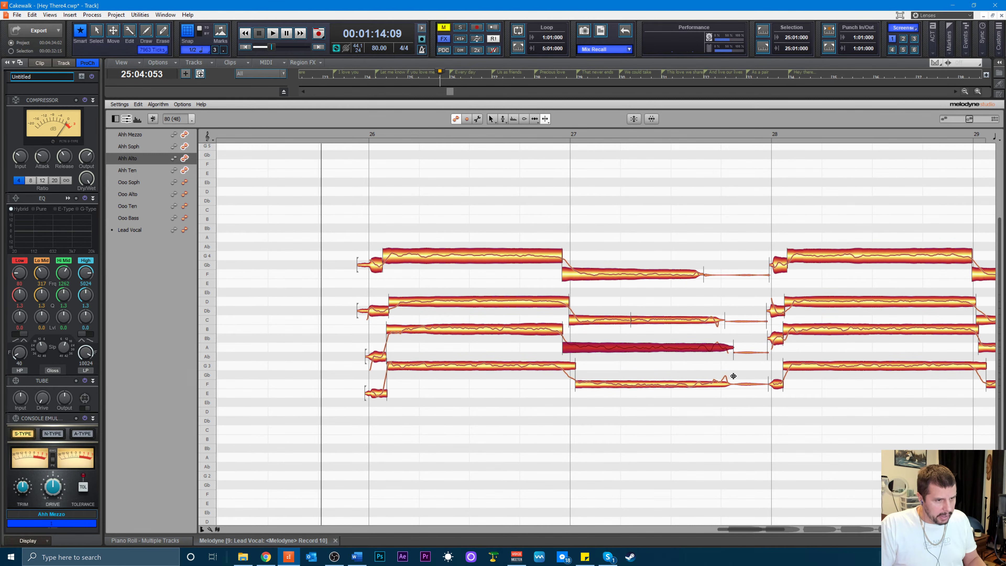
left_click(732, 386)
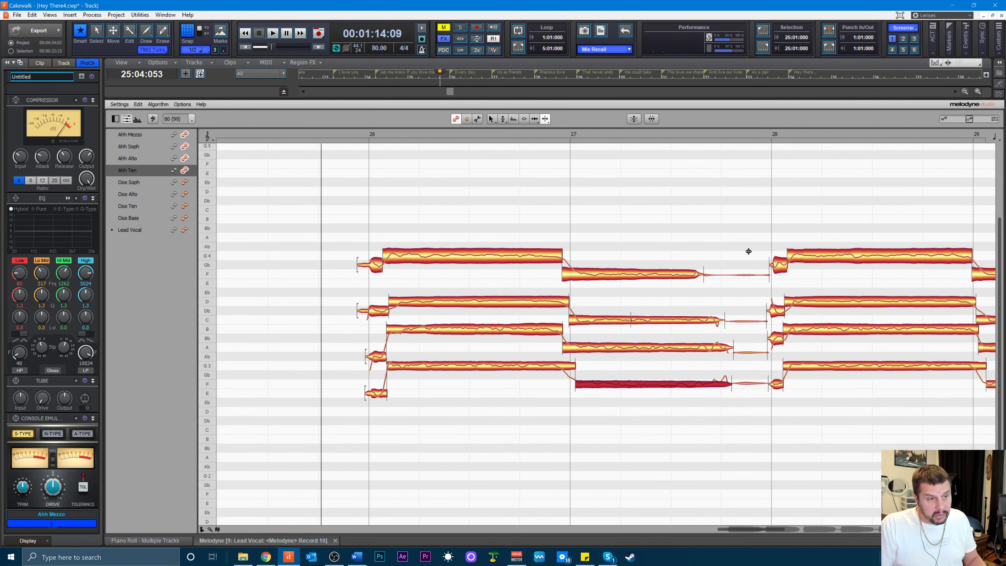
left_click_drag(748, 243, 757, 415)
key("Delete")
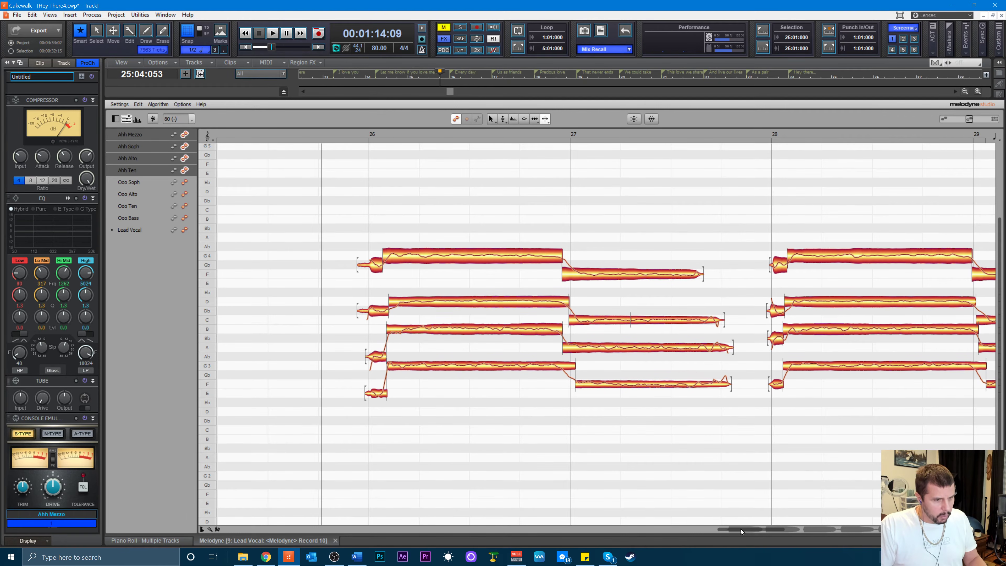
- Cut off the thin note tails before bar 32 in Ahh Mezzo, Ahh Soph, Ahh Alto and Ahh Ten, and delete them
left_click_drag(741, 529, 819, 525)
right_click(713, 265)
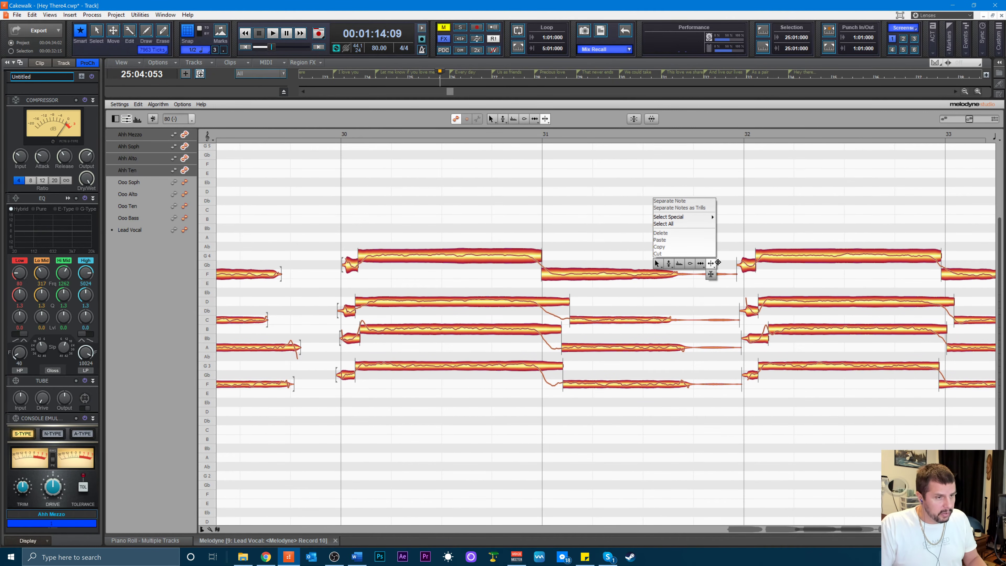
left_click(711, 264)
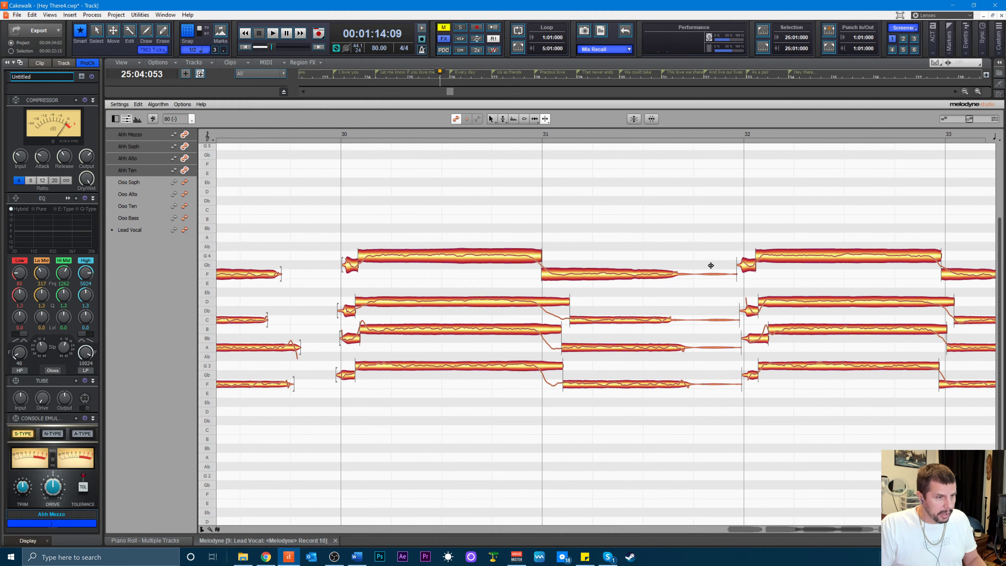
left_click(686, 273)
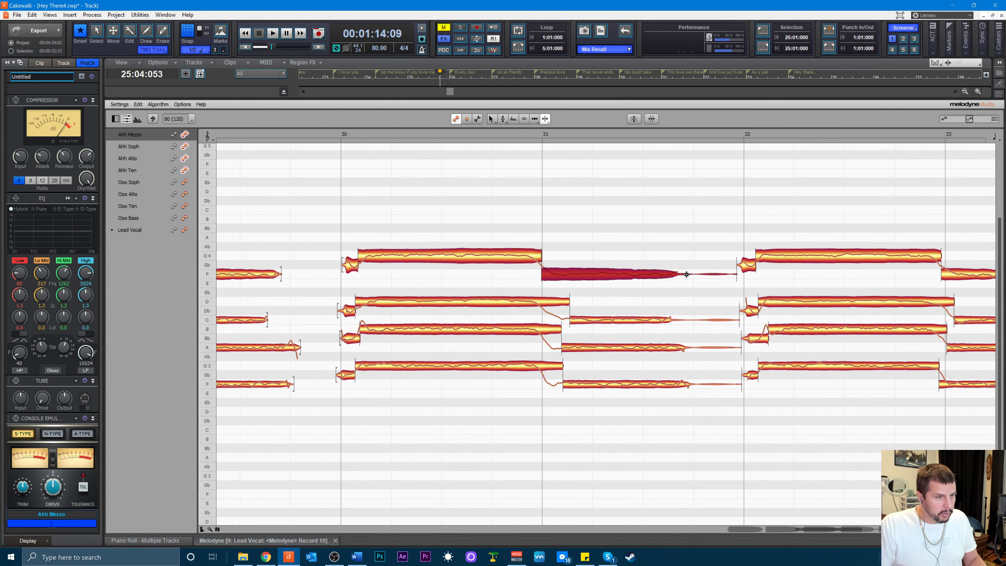
left_click(684, 320)
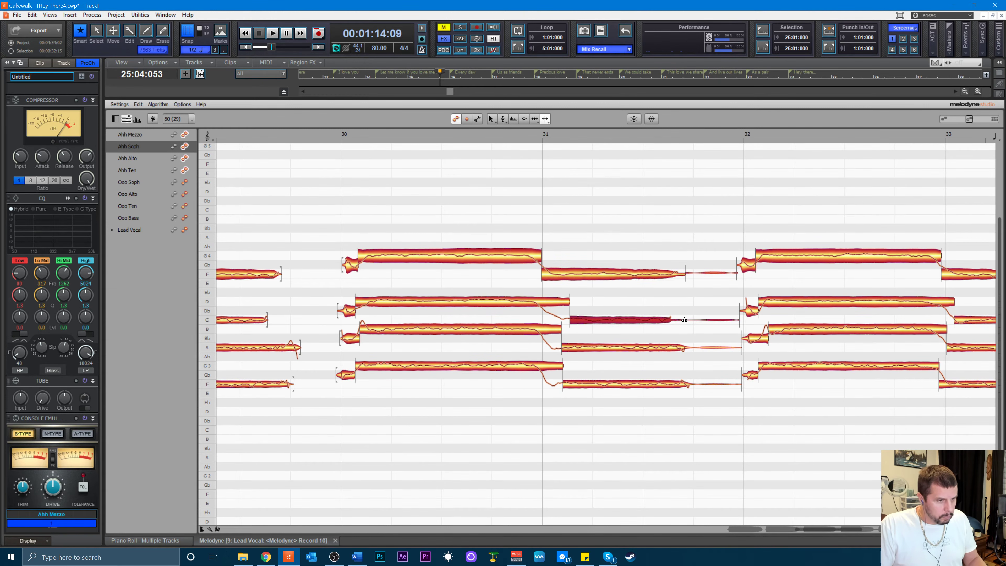
left_click(694, 349)
left_click(697, 385)
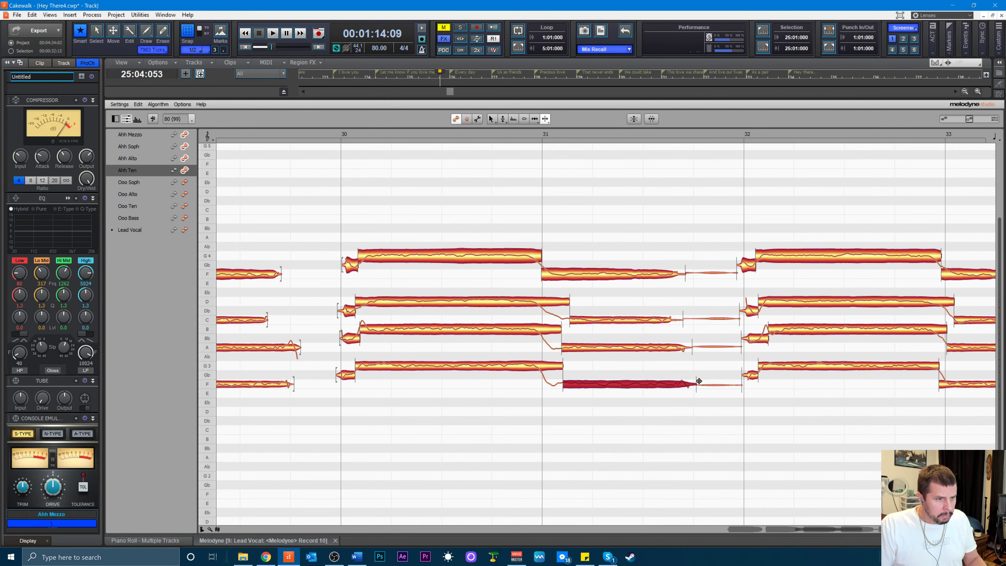
left_click_drag(707, 260, 724, 411)
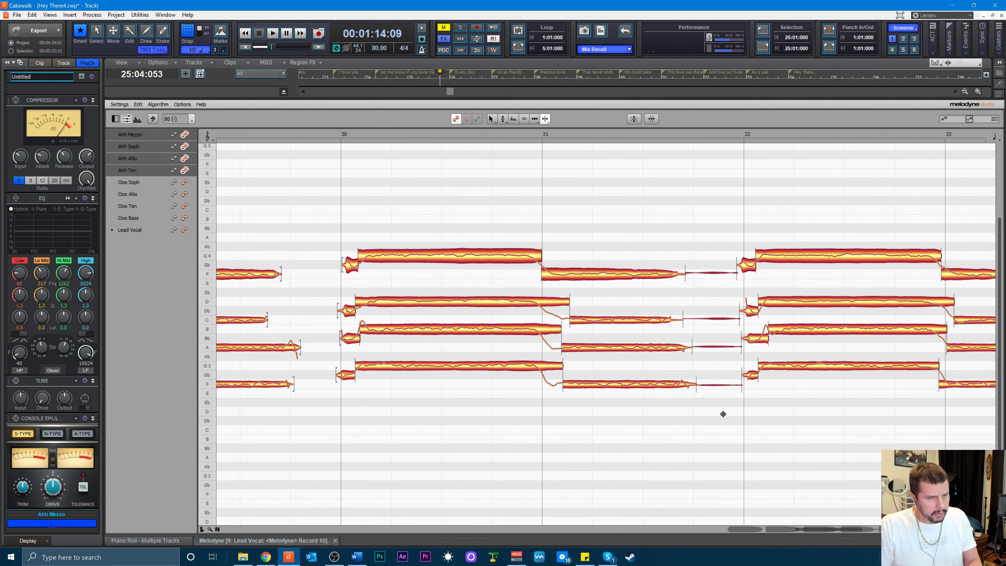
key("Delete")
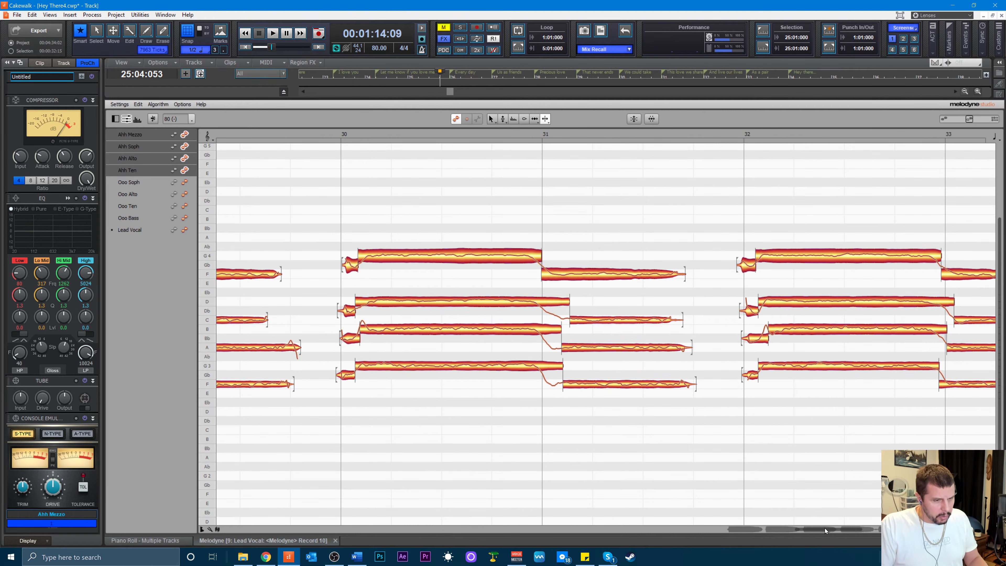
- Split the quiet tails from the bar 33 notes of all four Ahh tracks and delete them
left_click_drag(825, 528, 864, 526)
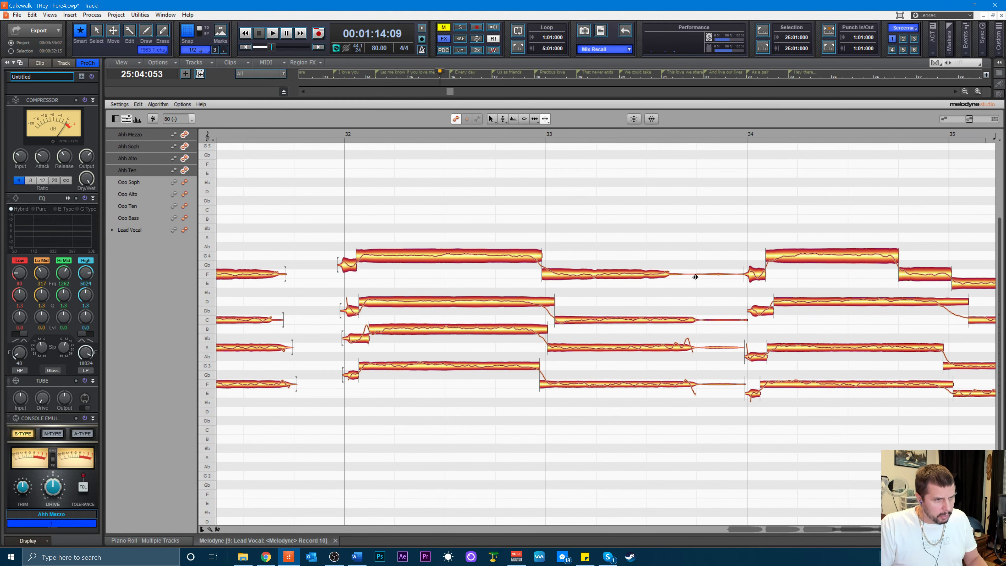
double_click(685, 274)
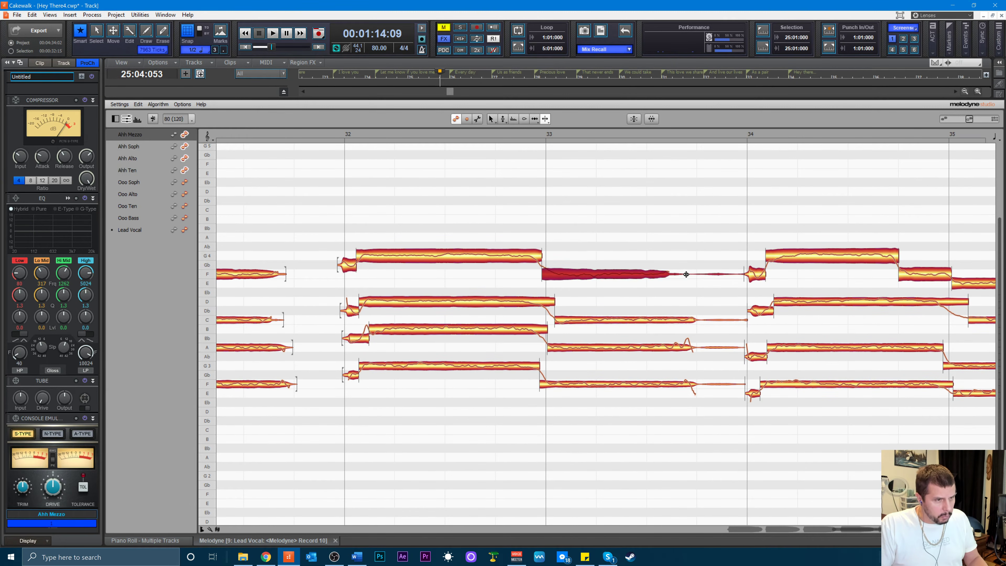
double_click(700, 320)
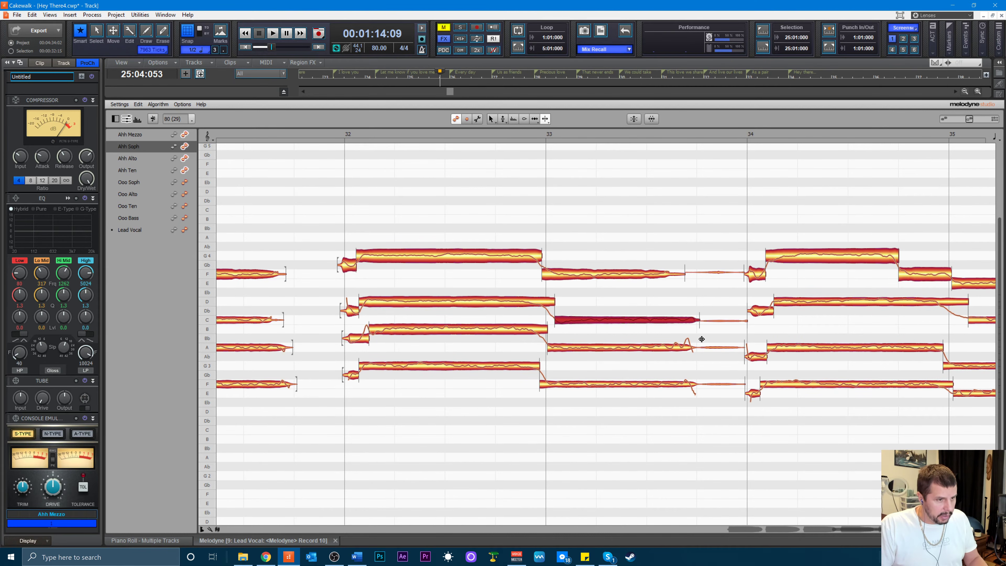
double_click(701, 347)
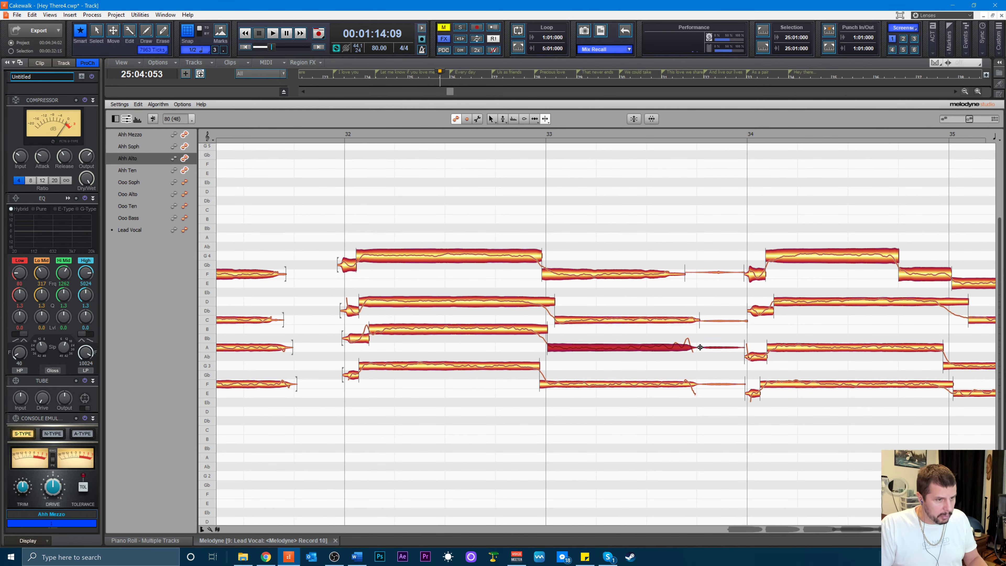
double_click(702, 382)
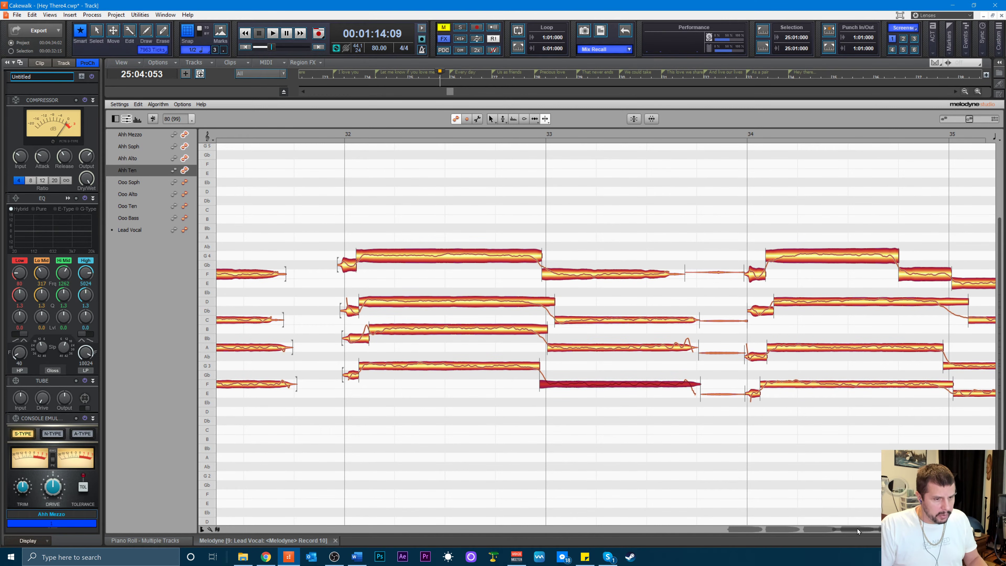
left_click_drag(857, 529, 864, 529)
left_click_drag(649, 242, 669, 438)
key("Delete")
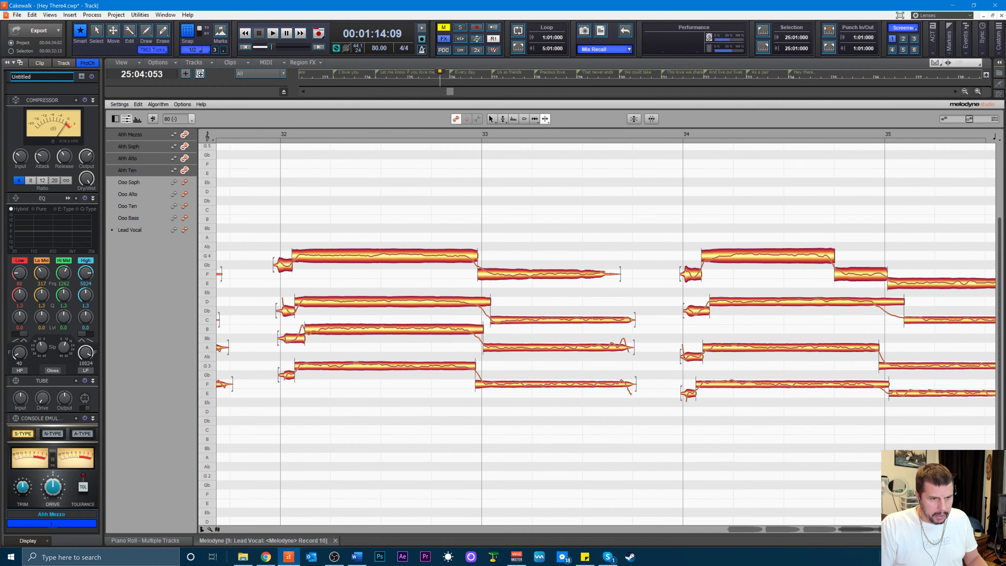
- Separate the thin tail from Ahh Soph's final sustained note in bar 35 and delete it
left_click_drag(862, 529, 897, 529)
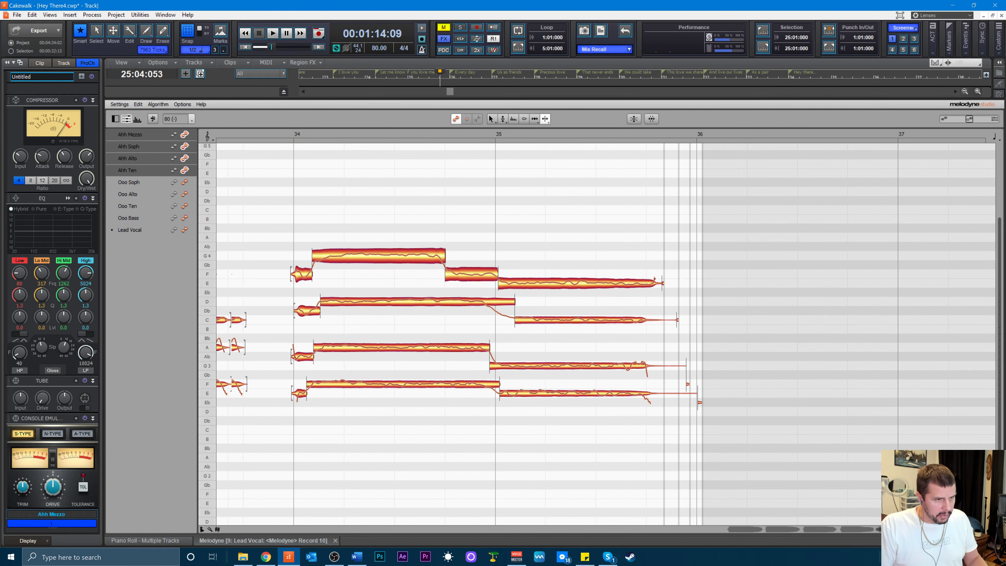
left_click(653, 320)
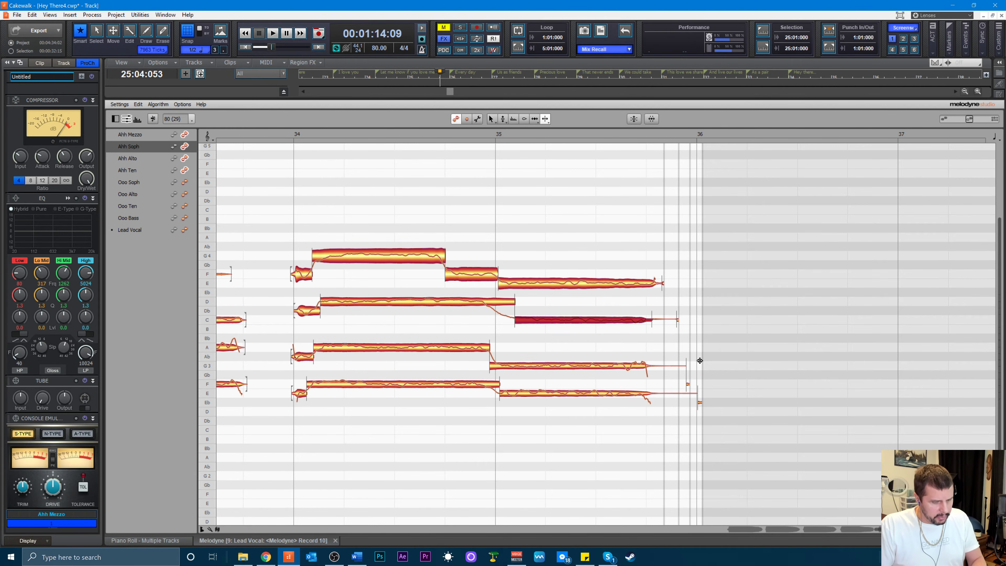
left_click(665, 320)
key("Delete")
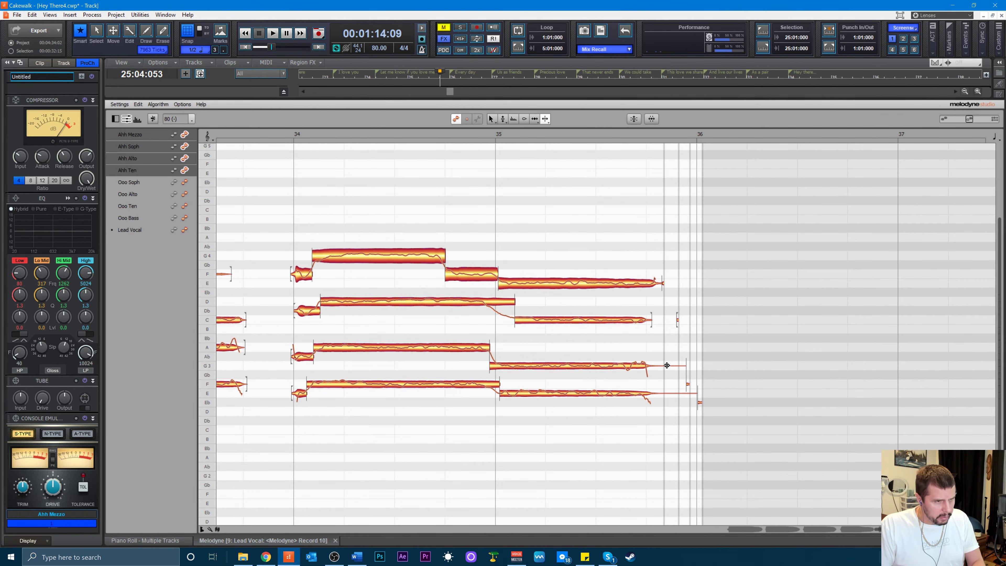
- Separate the thin tails from the final bar 35 notes of Ahh Alto and Ahh Ten and delete them
left_click(665, 367)
double_click(654, 365)
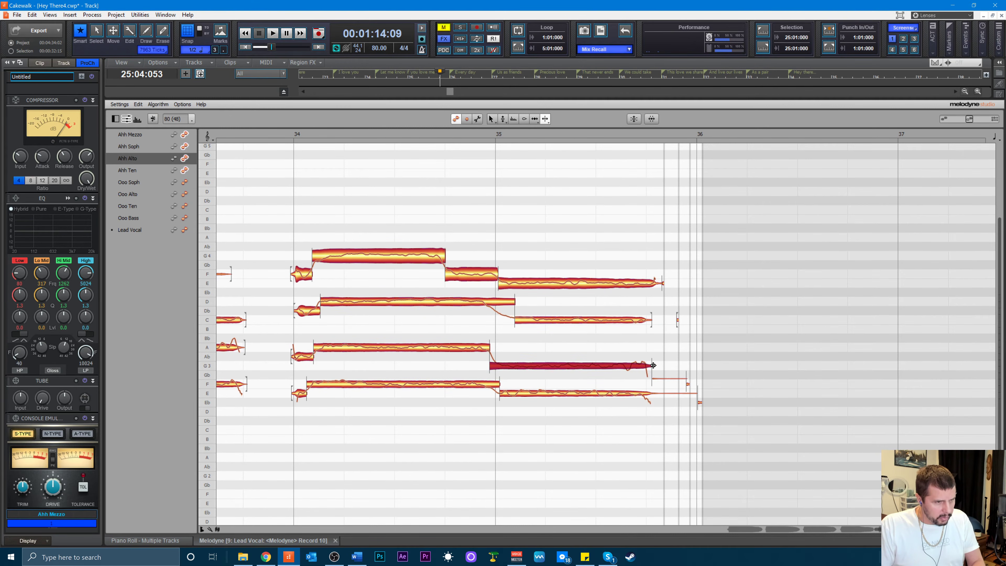
left_click(668, 380)
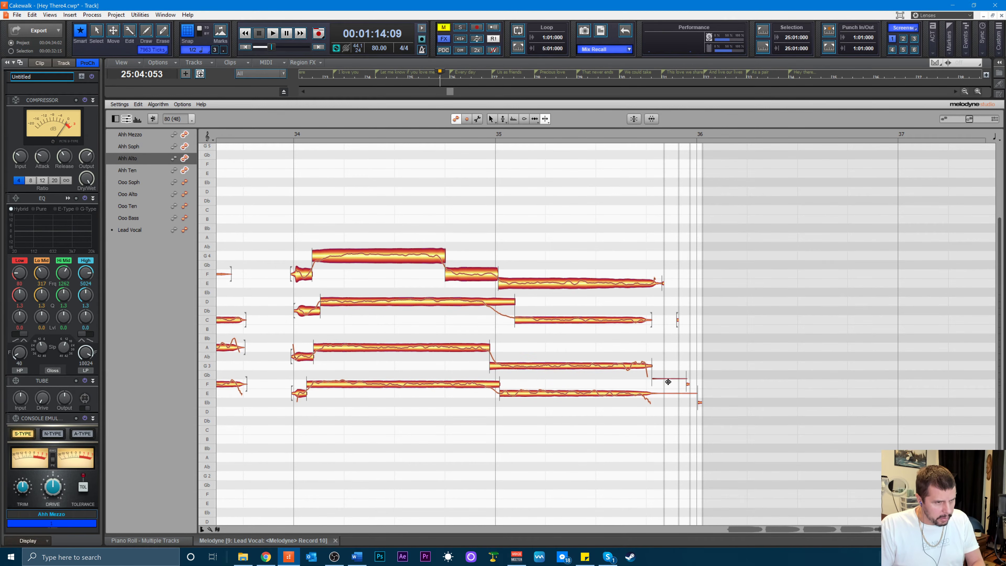
key("Delete")
left_click(653, 392)
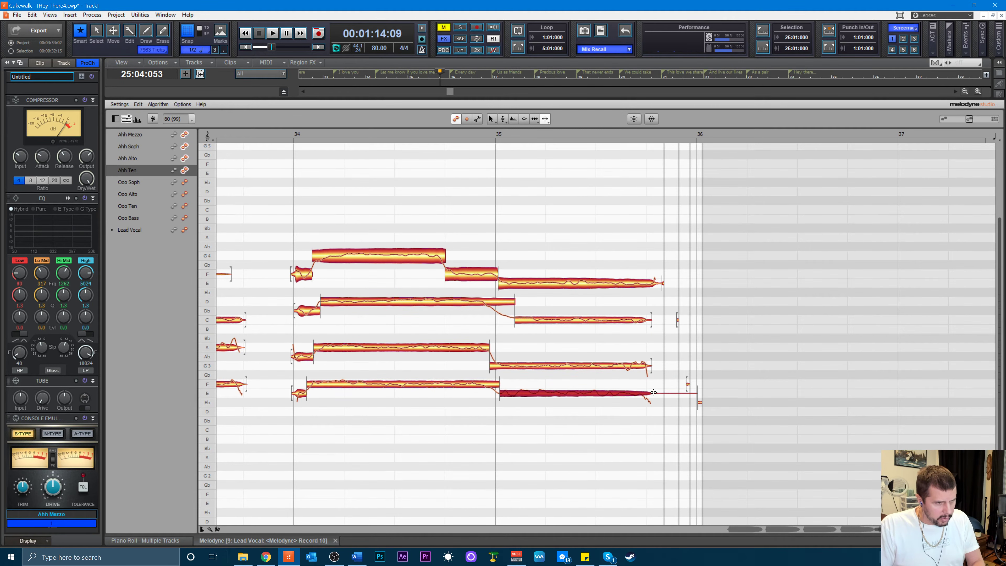
double_click(654, 393)
left_click(671, 407)
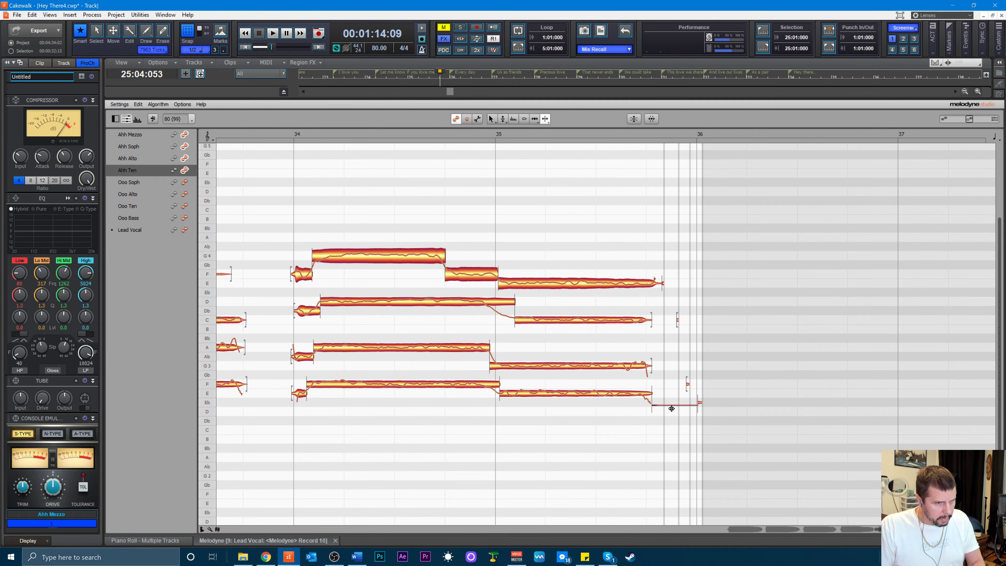
key("Delete")
- Delete the stray fragments around bar 36, then split off and delete the tail of Ahh Mezzo's final note
left_click_drag(666, 300, 711, 435)
key("Delete")
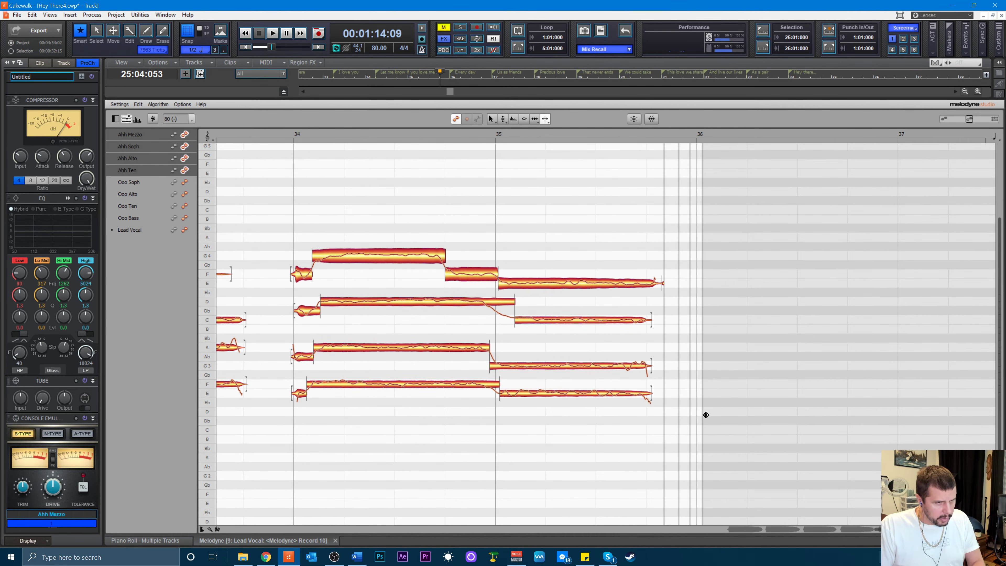
left_click(661, 287)
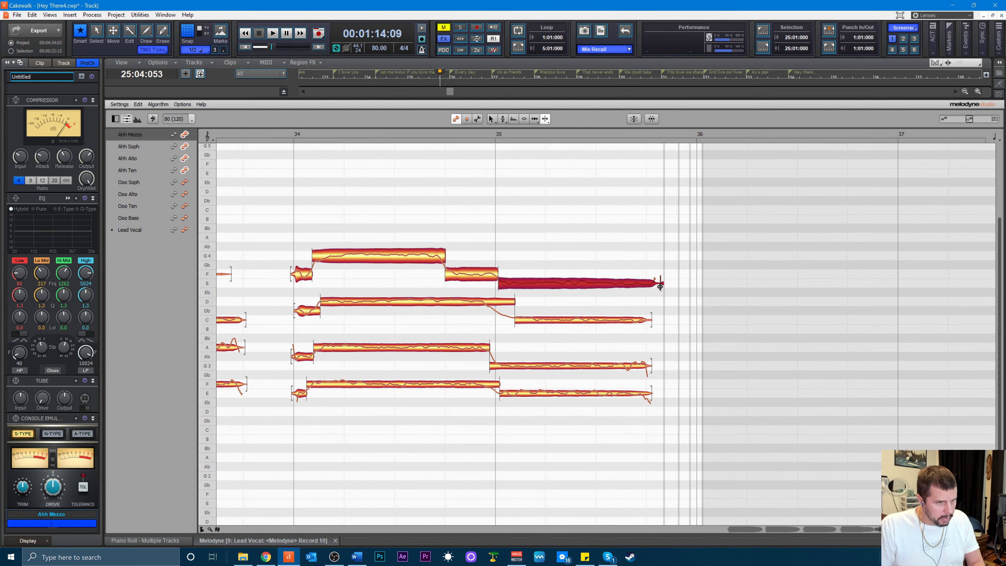
double_click(658, 288)
left_click_drag(658, 271, 669, 315)
key("Delete")
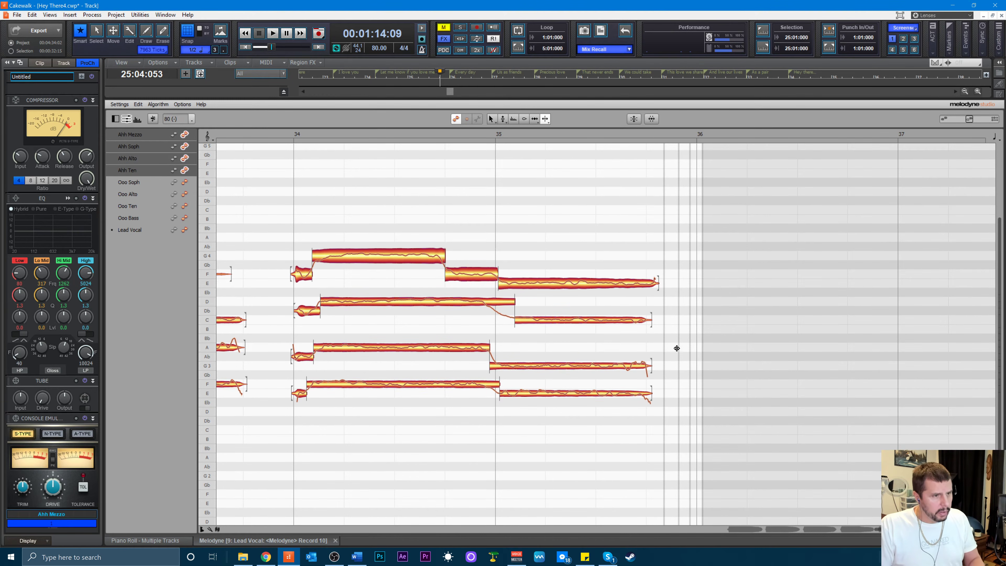
- Move the separation between Ahh Soph's last two notes earlier, lining it up with Ahh Mezzo's note change at bar 35
right_click(507, 299)
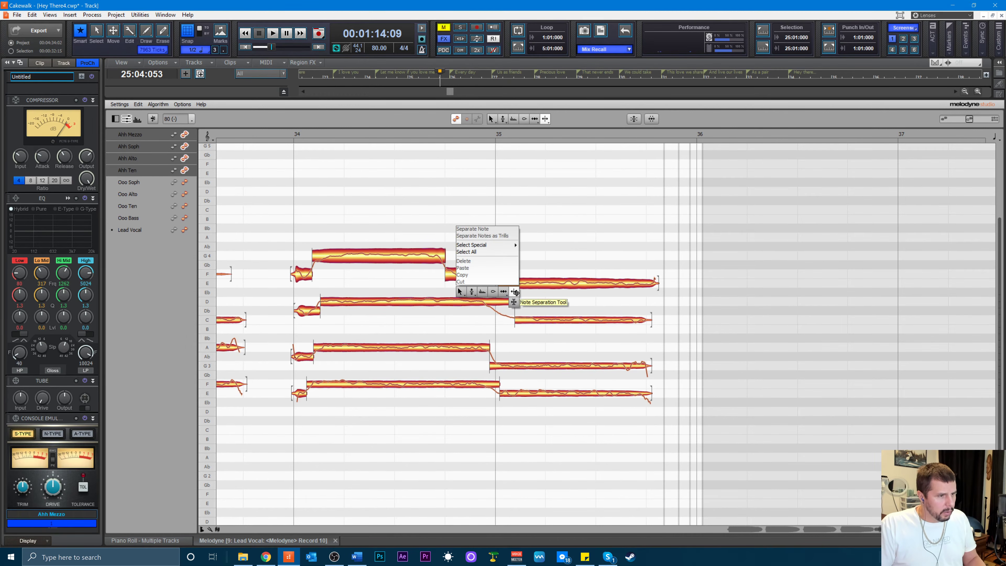
left_click(505, 294)
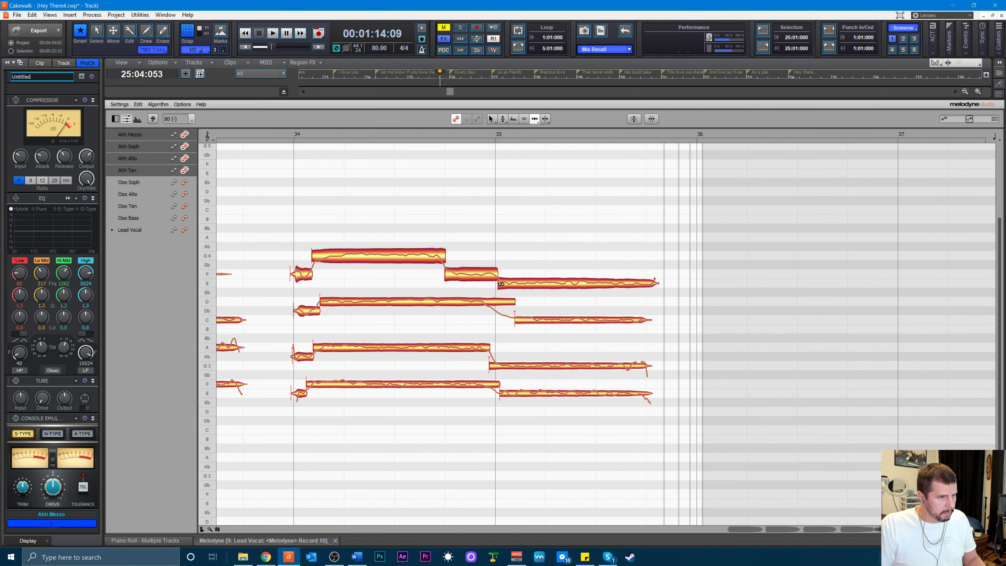
left_click_drag(518, 316, 516, 318)
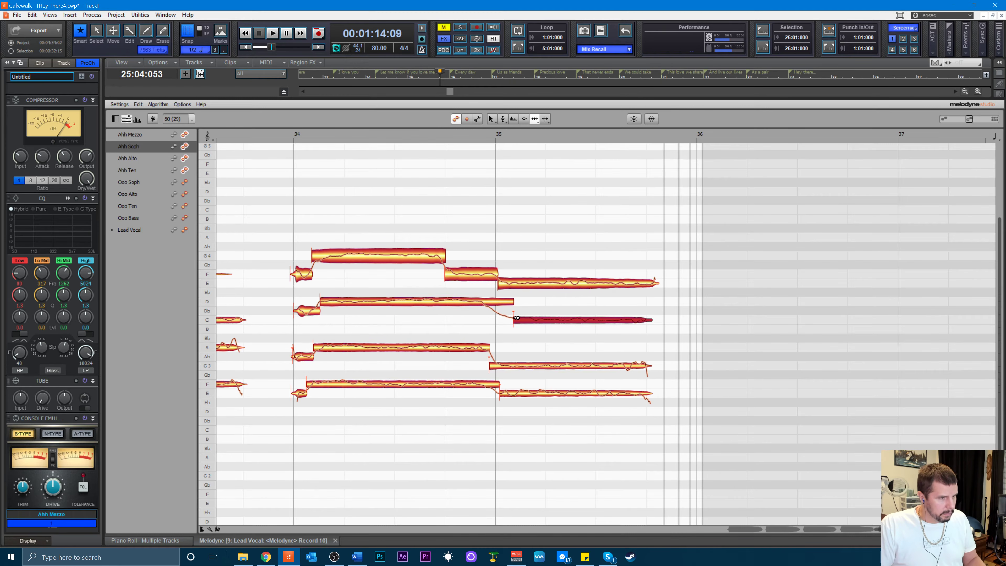
right_click(517, 318)
left_click(537, 304)
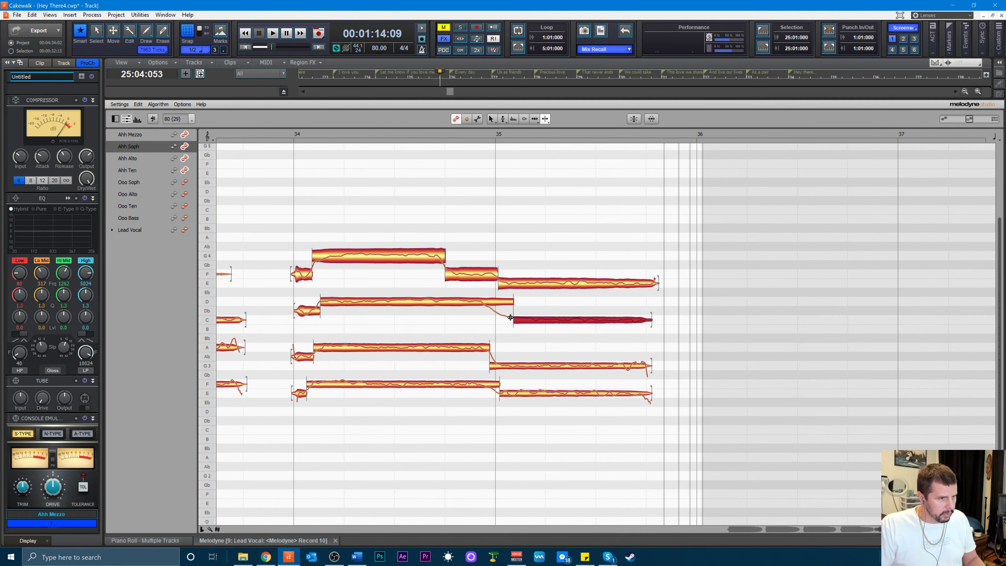
left_click_drag(513, 312, 498, 313)
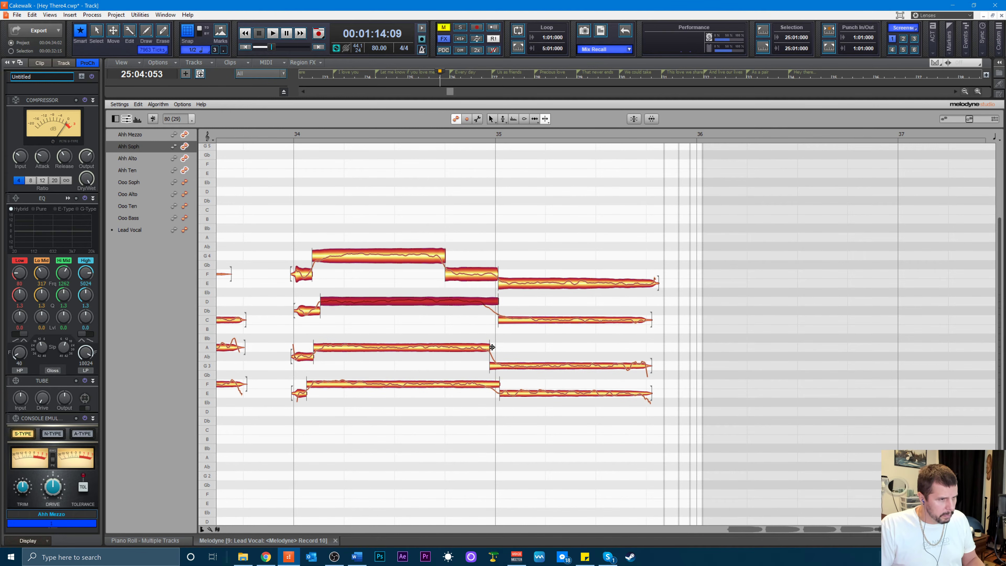
right_click(500, 320)
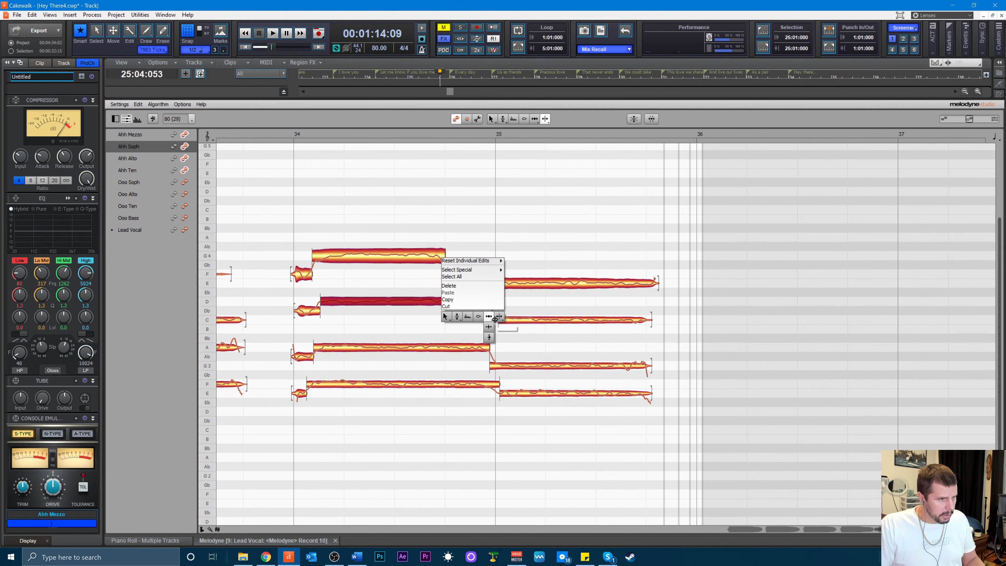
left_click(506, 319)
left_click(506, 318)
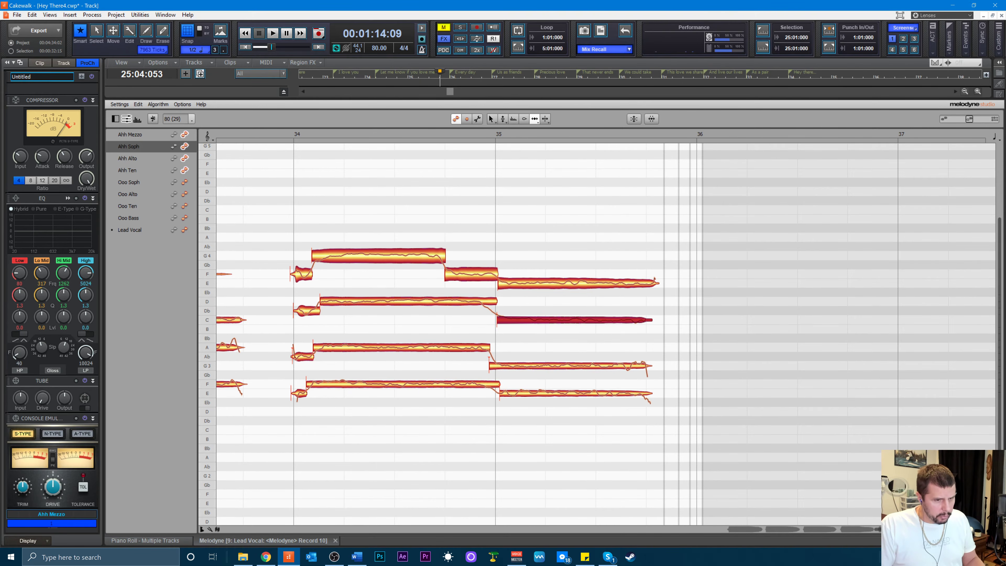
- Play the phrase from just before bar 26 and align the Ahh Ten and Ahh Alto note changes with bar 27
left_click_drag(888, 530, 707, 511)
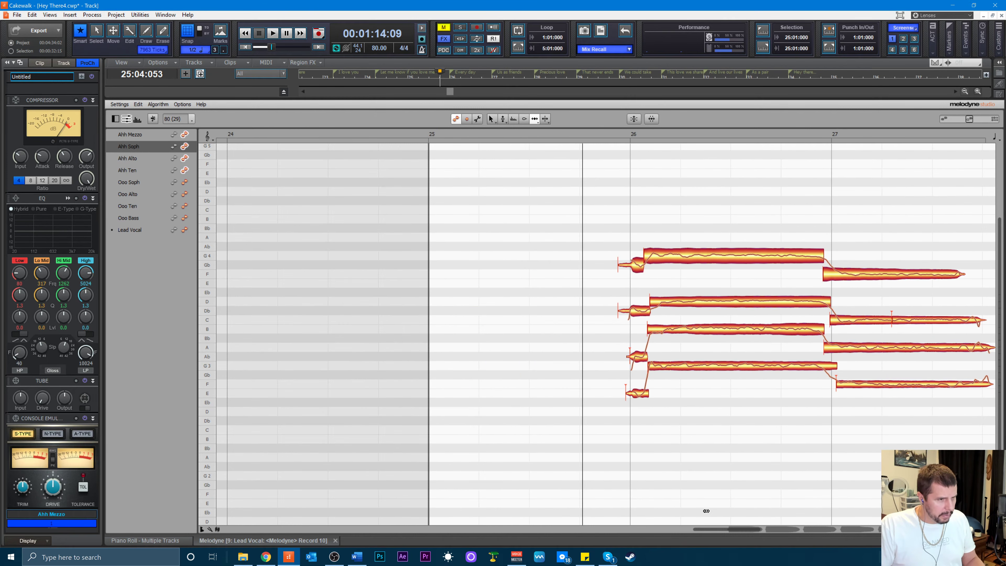
left_click(611, 135)
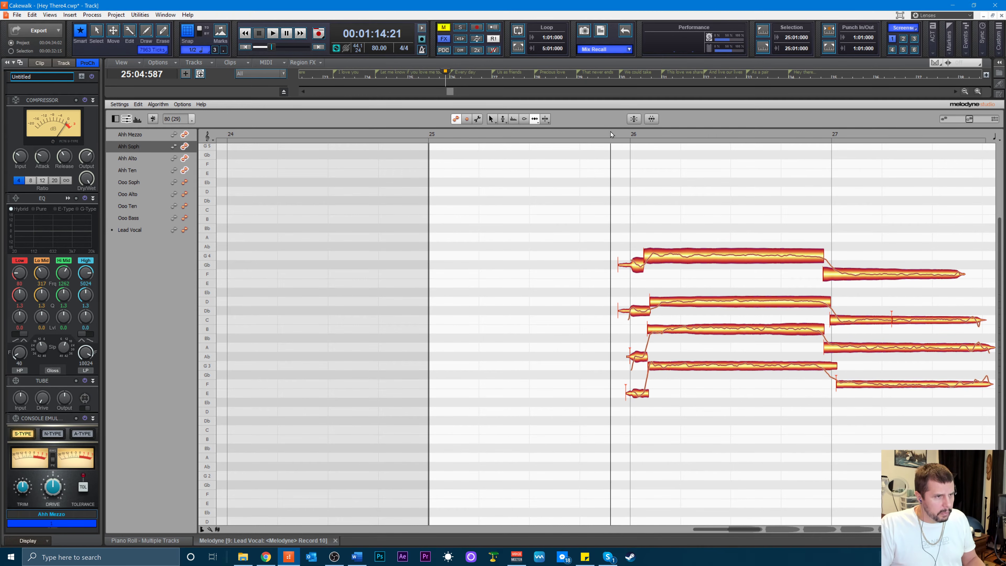
key("space")
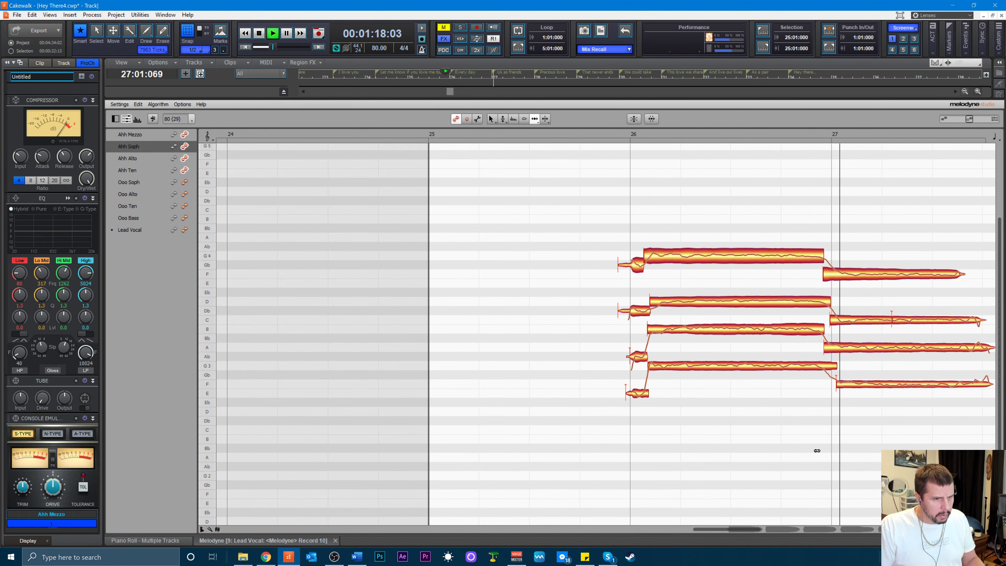
key("space")
left_click_drag(846, 386, 842, 386)
left_click_drag(827, 351, 834, 352)
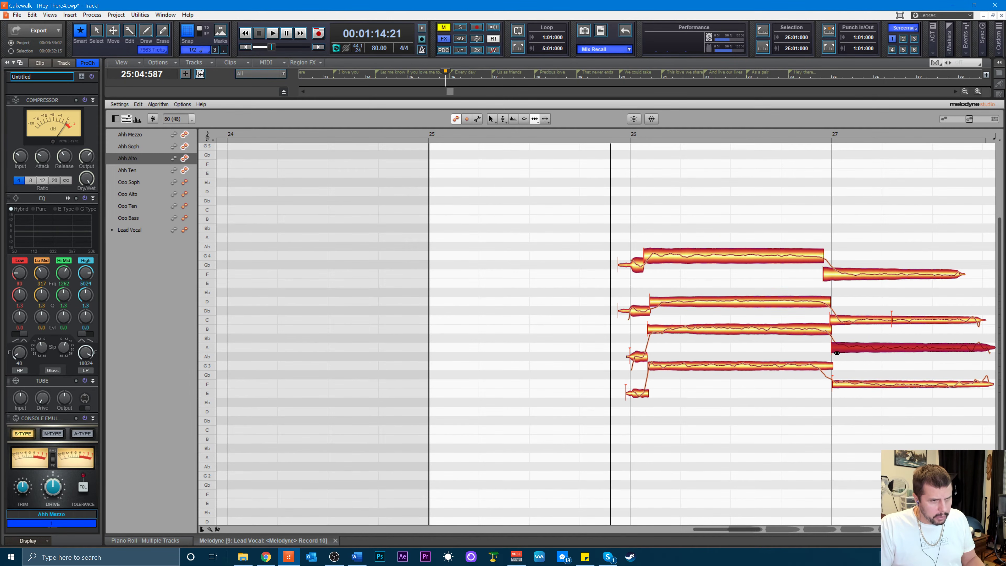
- Move the separation between Ahh Mezzo's two notes later to bar 27 and play the phrase back
left_click(829, 275)
right_click(832, 263)
left_click(842, 261)
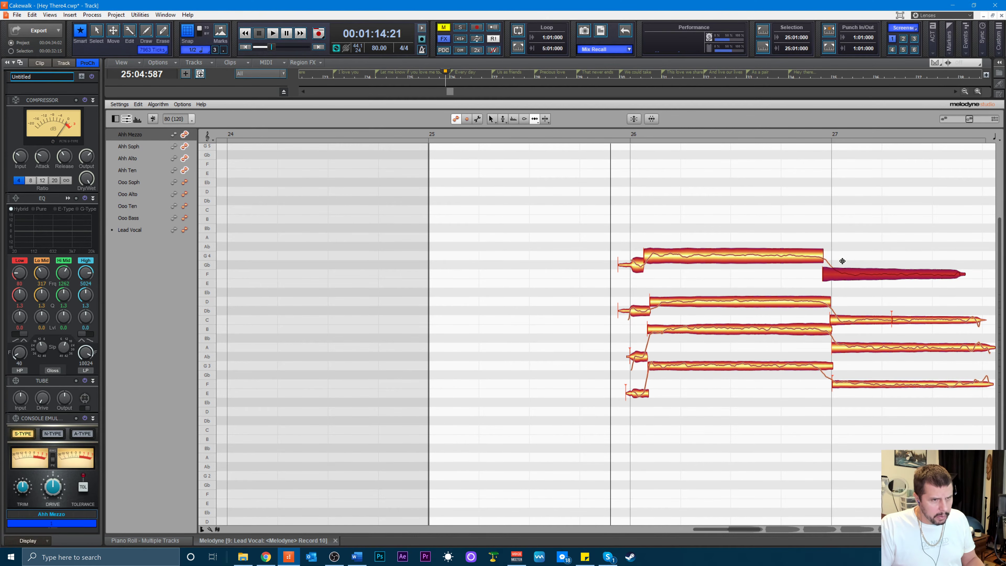
left_click_drag(825, 267, 832, 279)
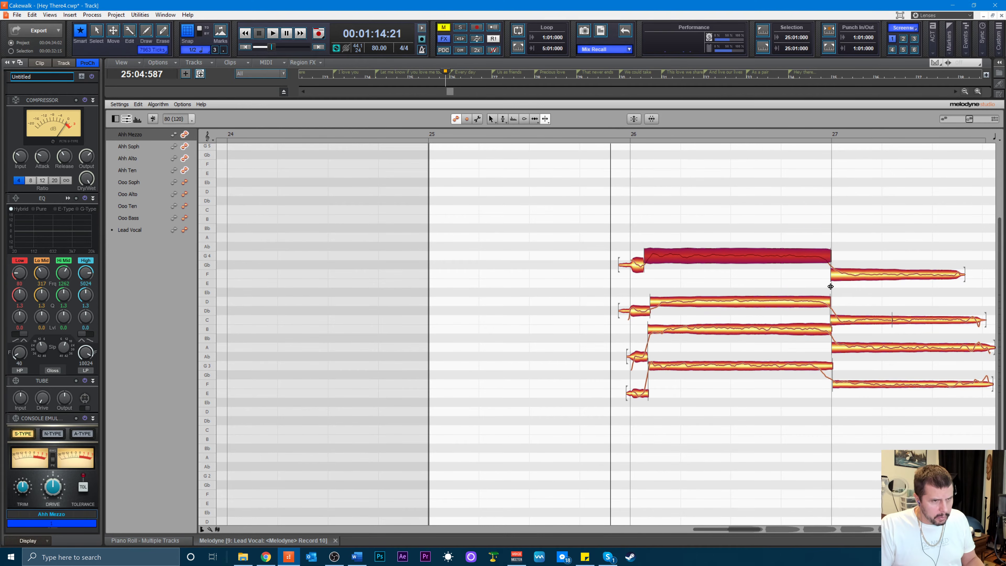
right_click(836, 259)
left_click(842, 265)
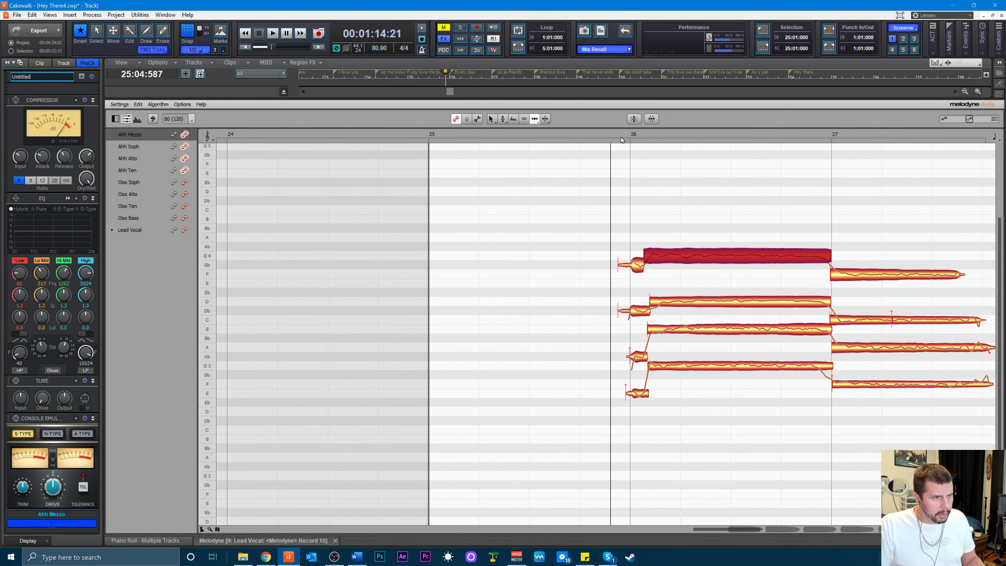
left_click(611, 138)
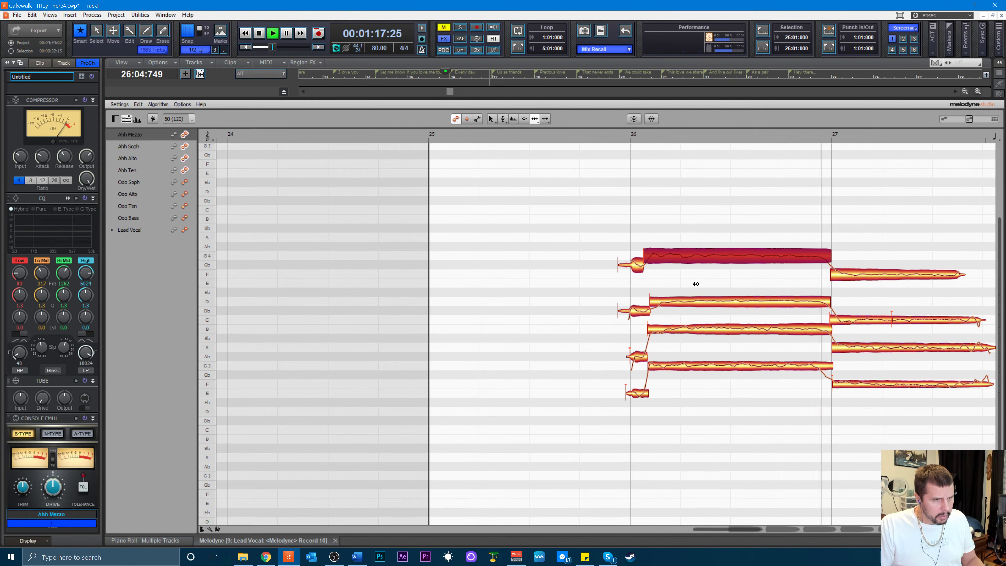
key("space")
- Shift Ahh Soph's separation in bar 26 slightly later, then move the long note's start earlier to match Ahh Alto and Ahh Ten
right_click(660, 298)
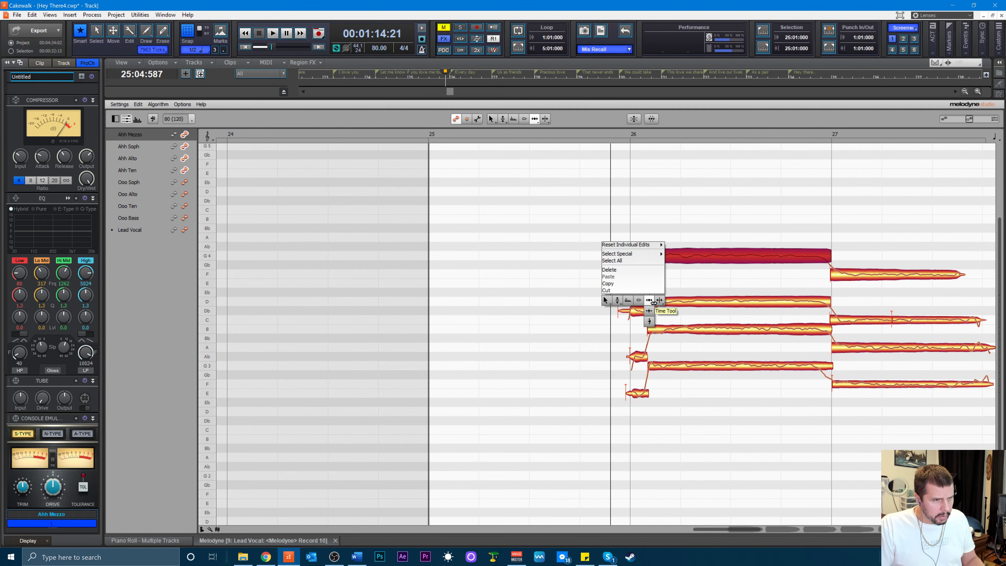
left_click(660, 299)
left_click_drag(651, 303, 656, 305)
right_click(645, 305)
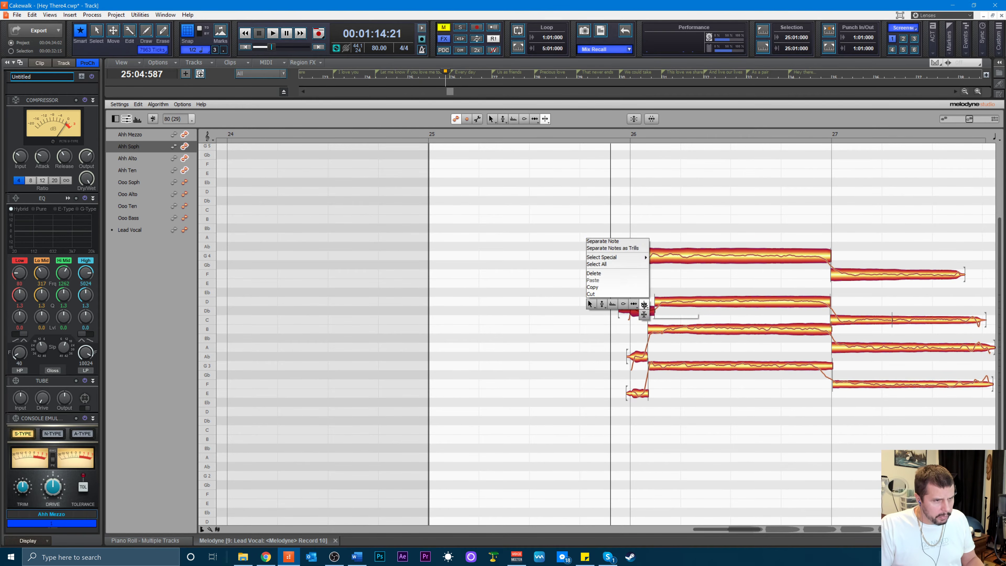
left_click(634, 305)
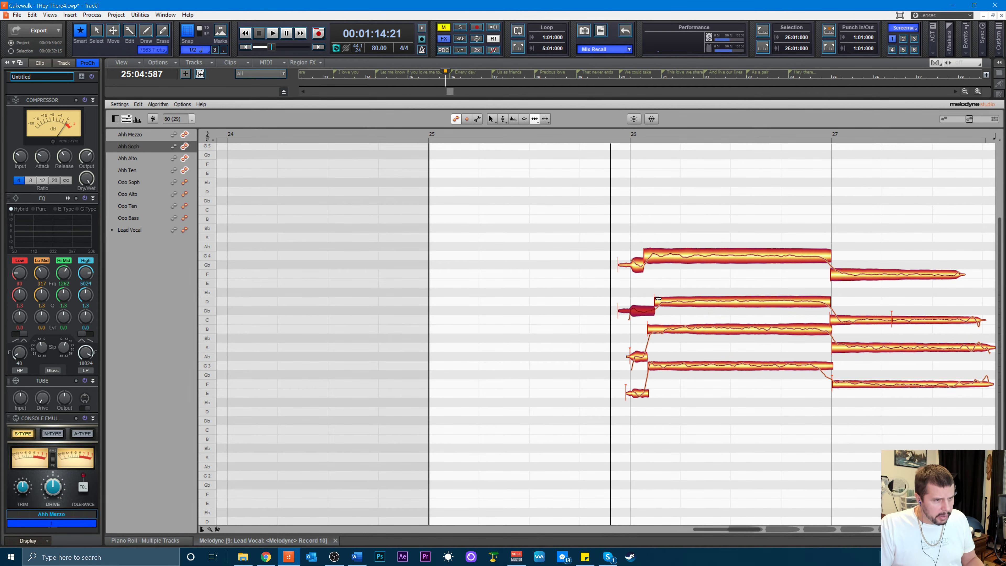
left_click_drag(666, 301, 660, 302)
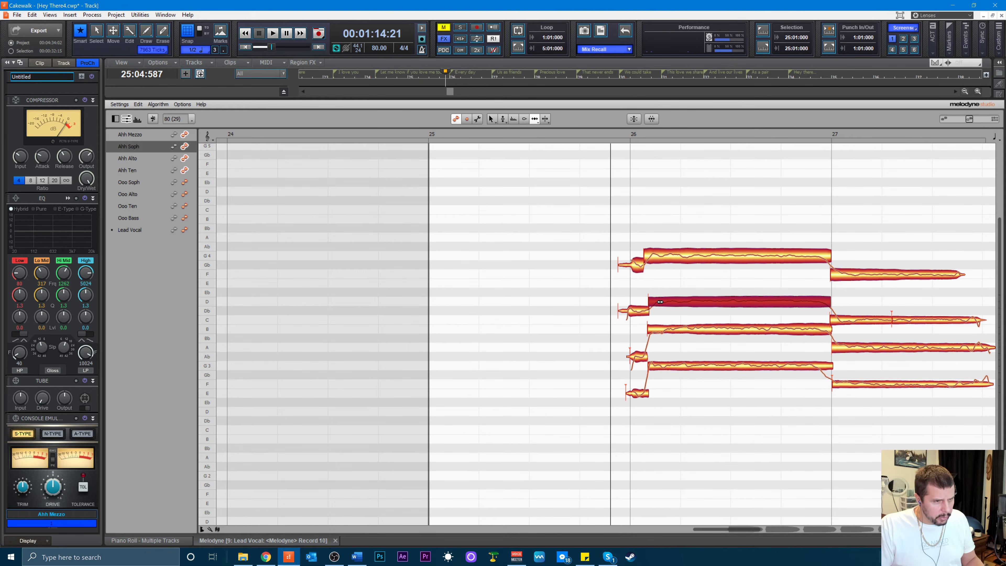
left_click(655, 363)
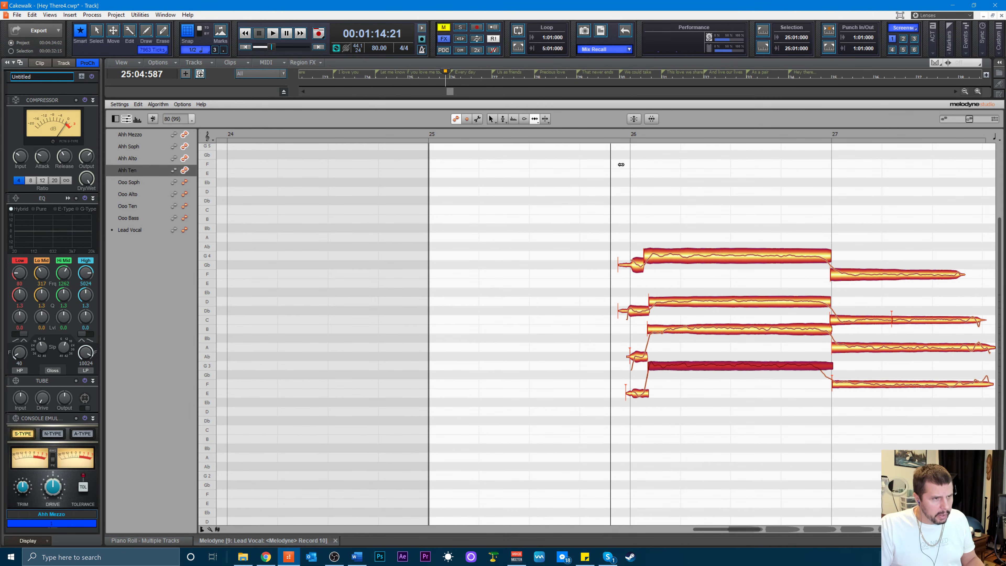
- Play the phrase and adjust the ends of the bar 27 notes in all four Ahh tracks so they finish together
key("space")
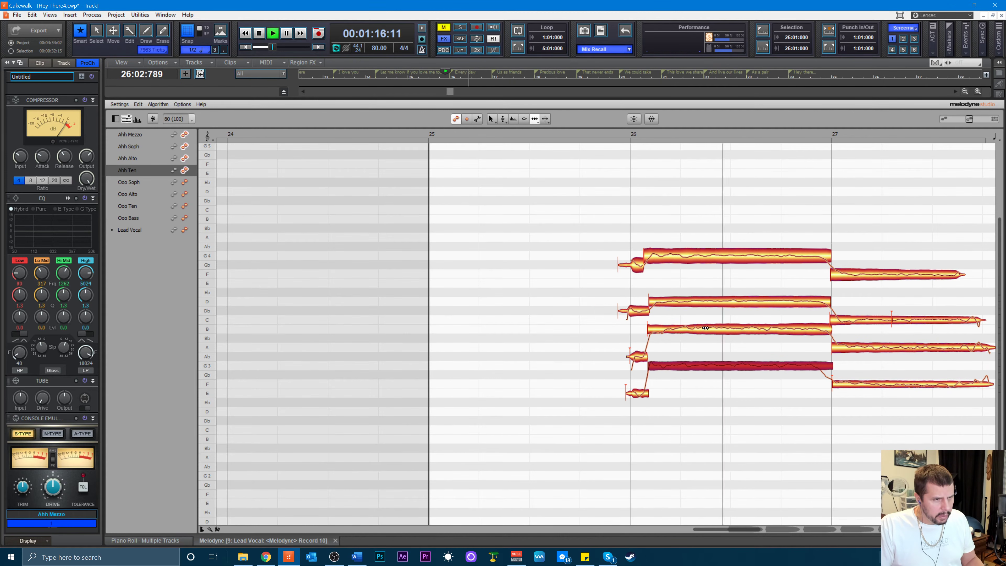
left_click_drag(743, 533, 767, 532)
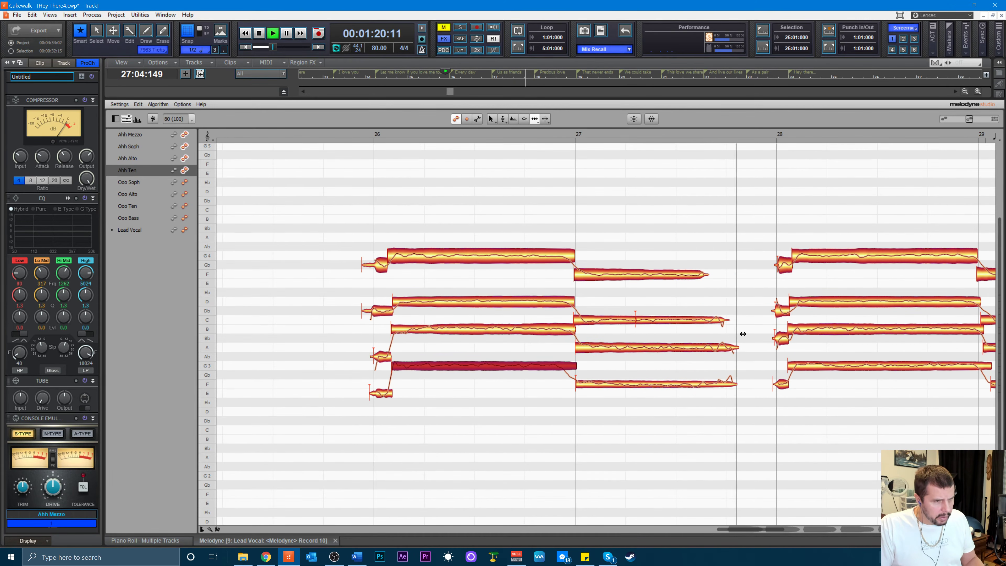
key("space")
left_click_drag(706, 272, 727, 275)
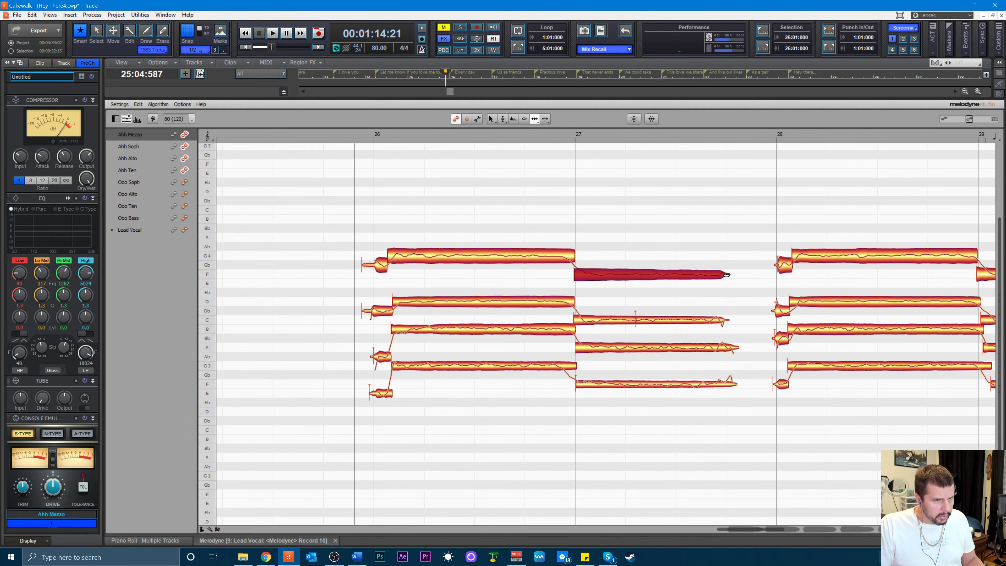
left_click_drag(733, 348, 727, 350)
left_click(726, 322)
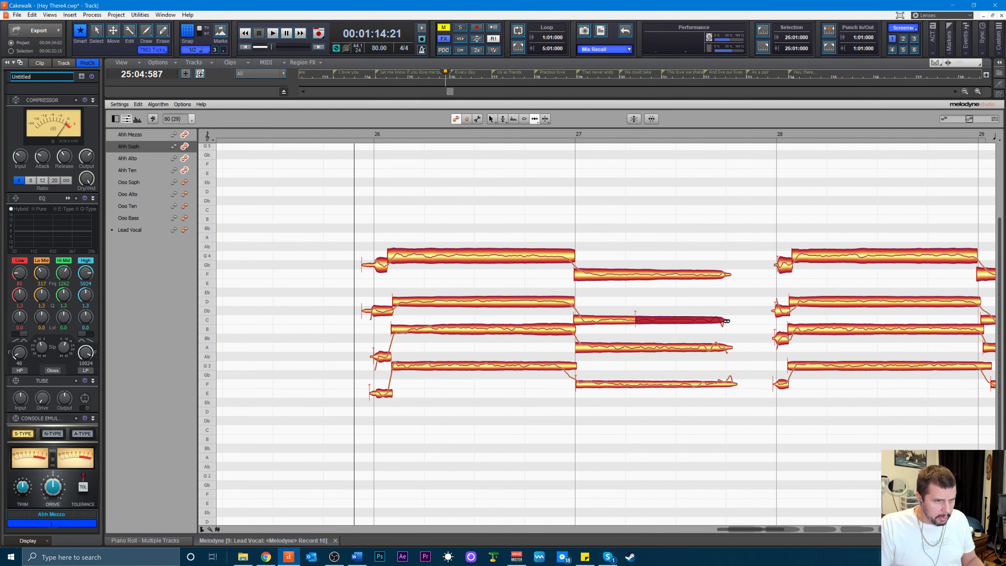
left_click_drag(735, 379, 727, 387)
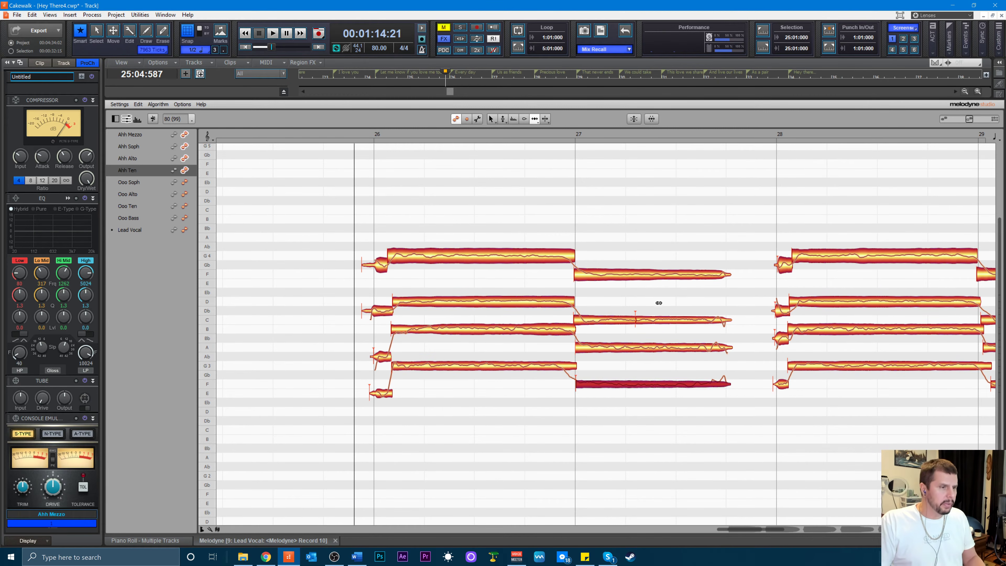
- Play back the harmonies from late bar 26 through the note endings in bar 27
left_click(550, 135)
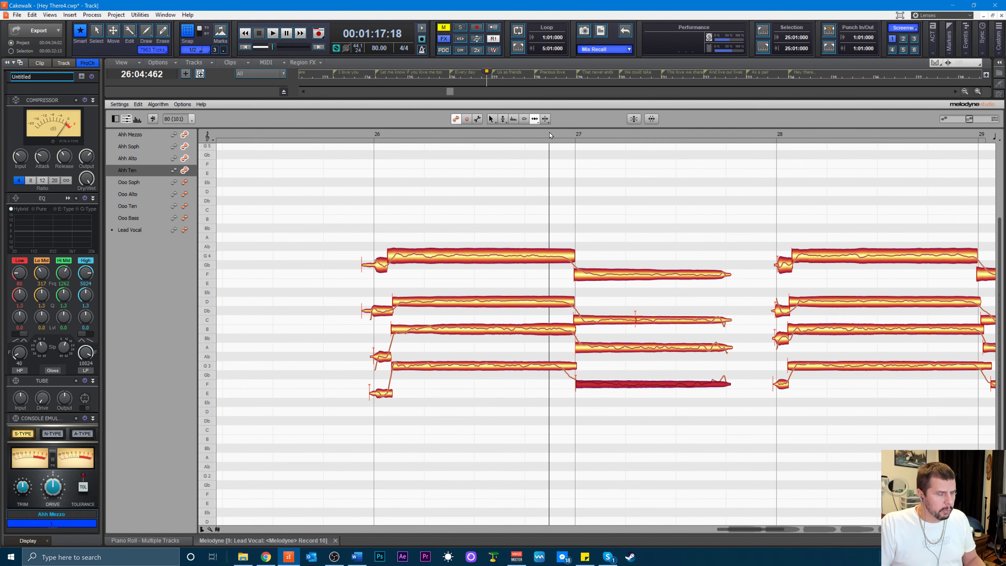
key("space")
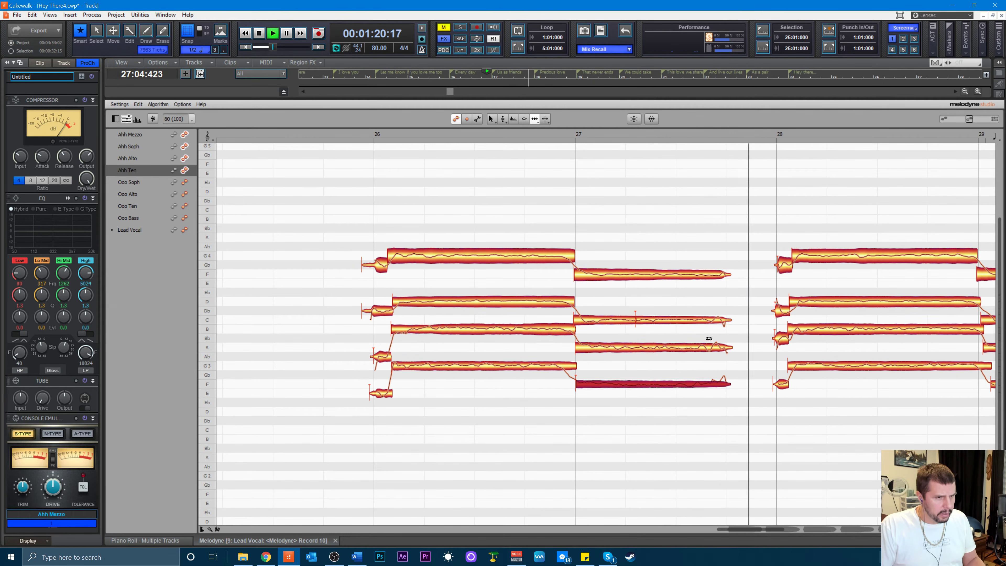
key("space")
left_click_drag(755, 530, 775, 529)
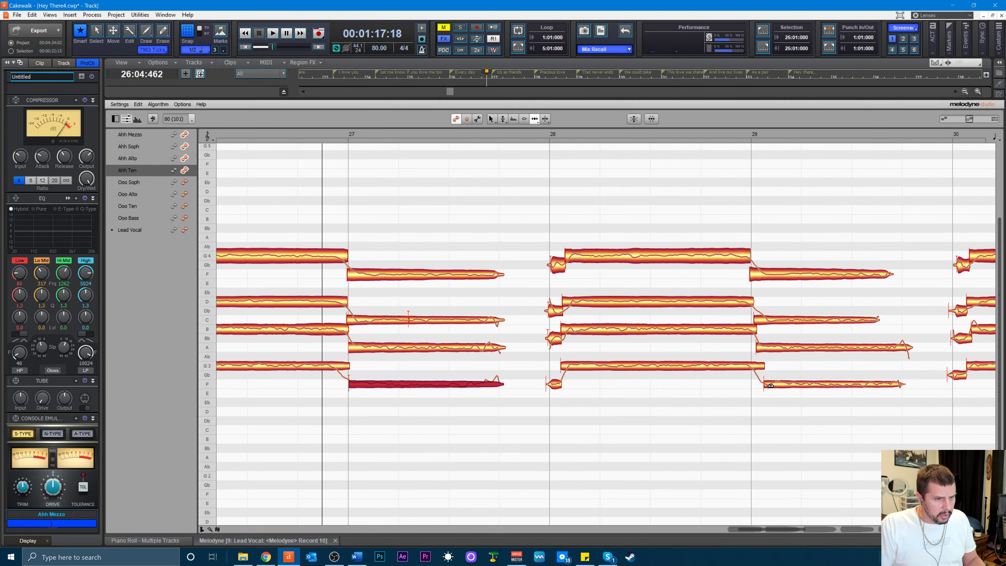
- Move the note changes in Ahh Ten, Ahh Alto and Ahh Soph earlier onto bar 29, fine-tuning Ahh Soph's separation to match
left_click_drag(771, 386, 758, 387)
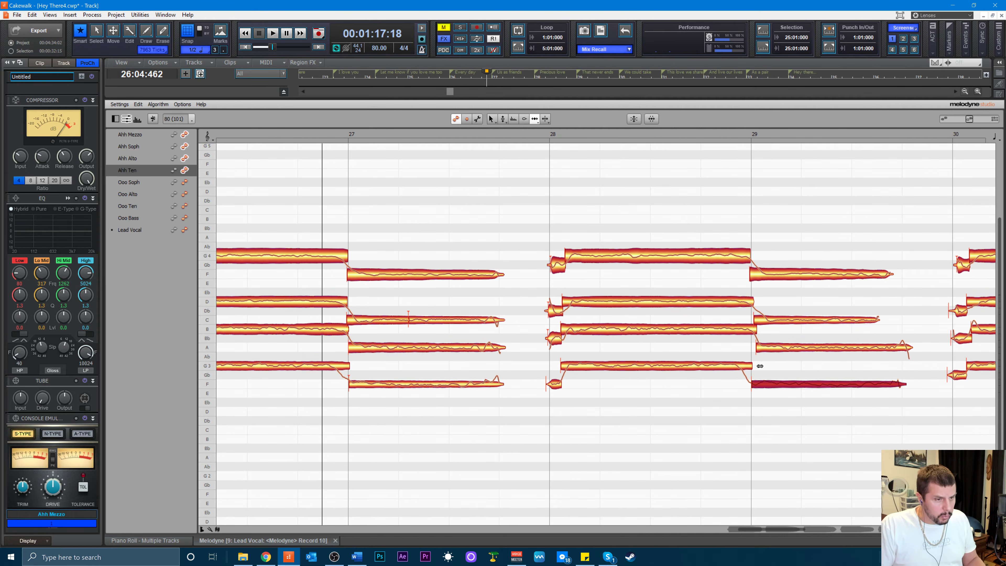
left_click_drag(767, 347, 760, 320)
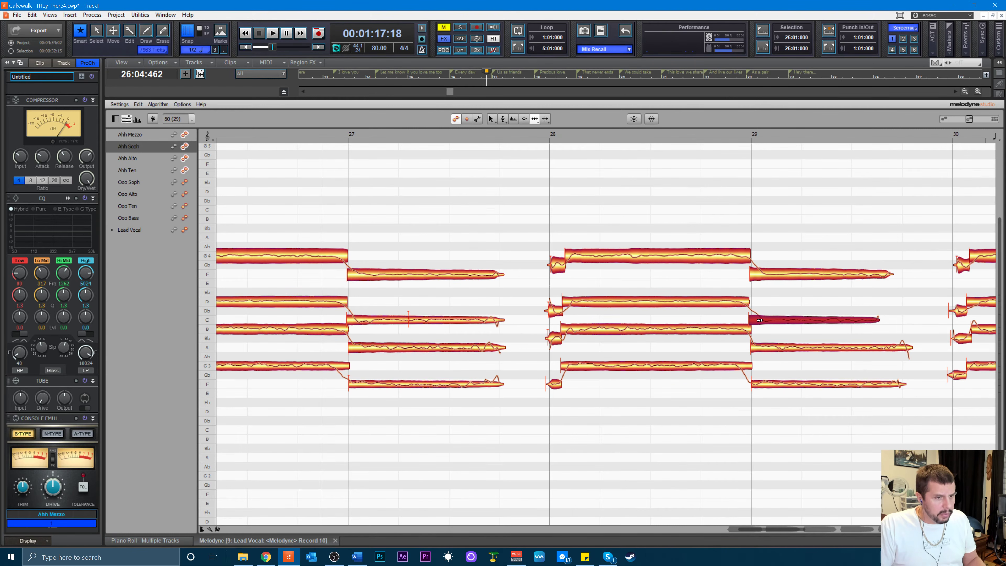
right_click(763, 314)
left_click(770, 313)
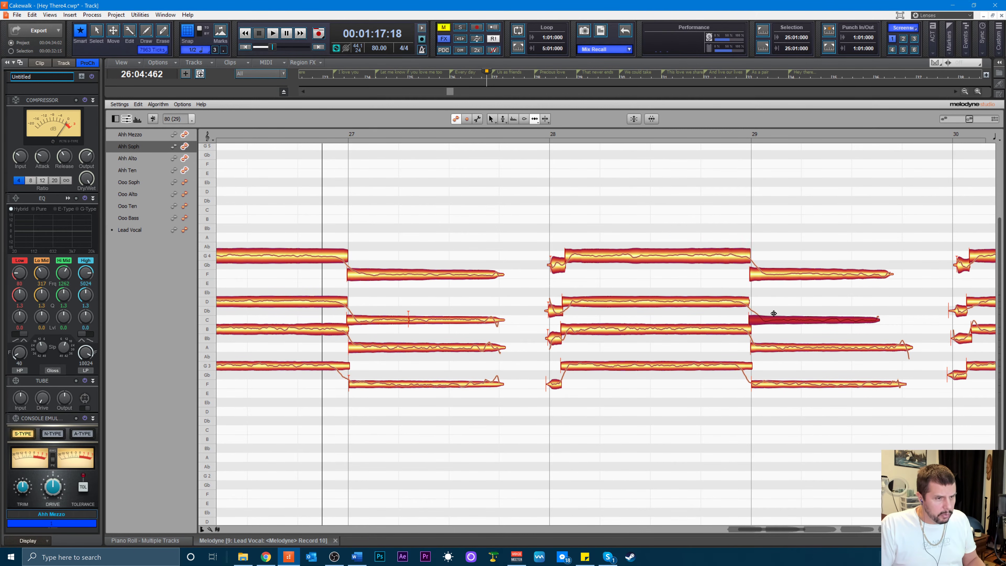
left_click(756, 319)
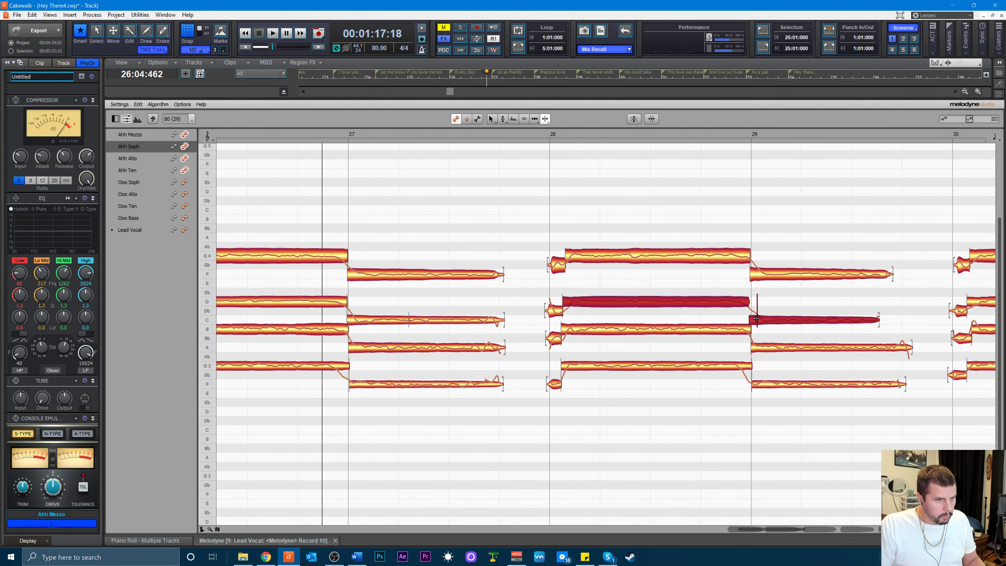
left_click_drag(757, 319, 758, 321)
right_click(763, 312)
left_click(757, 309)
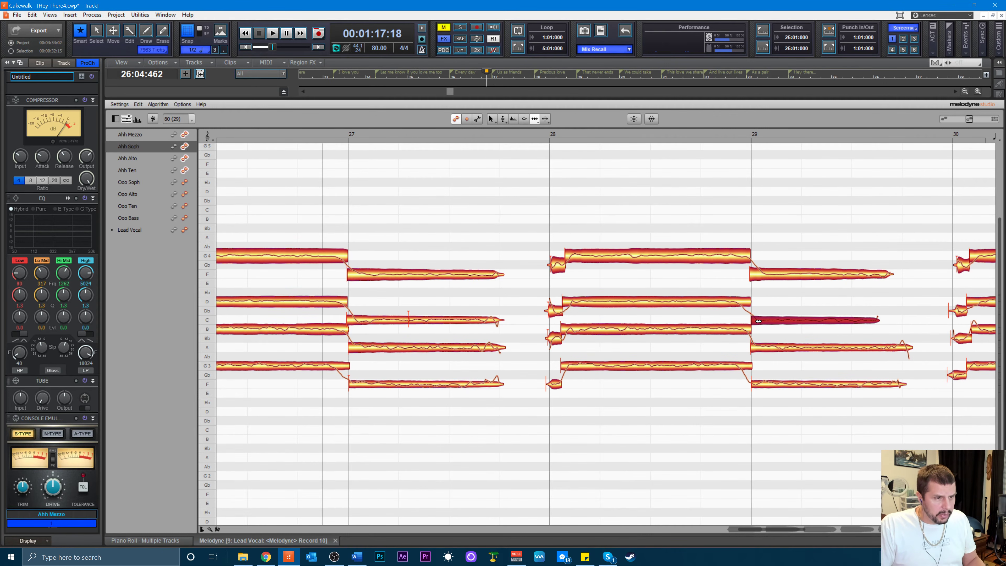
- Shift Ahh Mezzo's separation between its two notes slightly later onto bar 29 to match the other Ahh voices
right_click(758, 270)
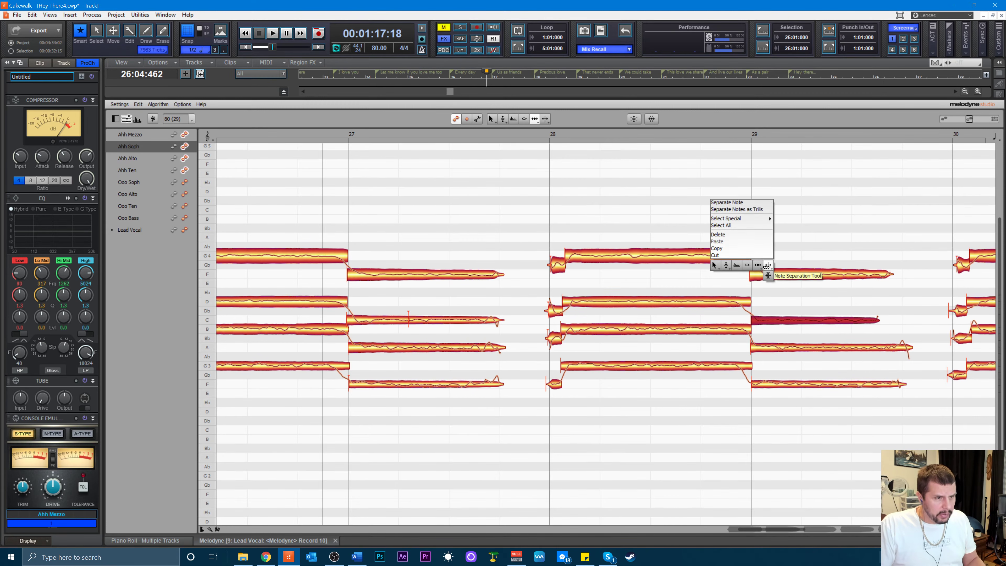
left_click(760, 267)
left_click_drag(750, 266, 760, 273)
right_click(765, 268)
left_click(764, 262)
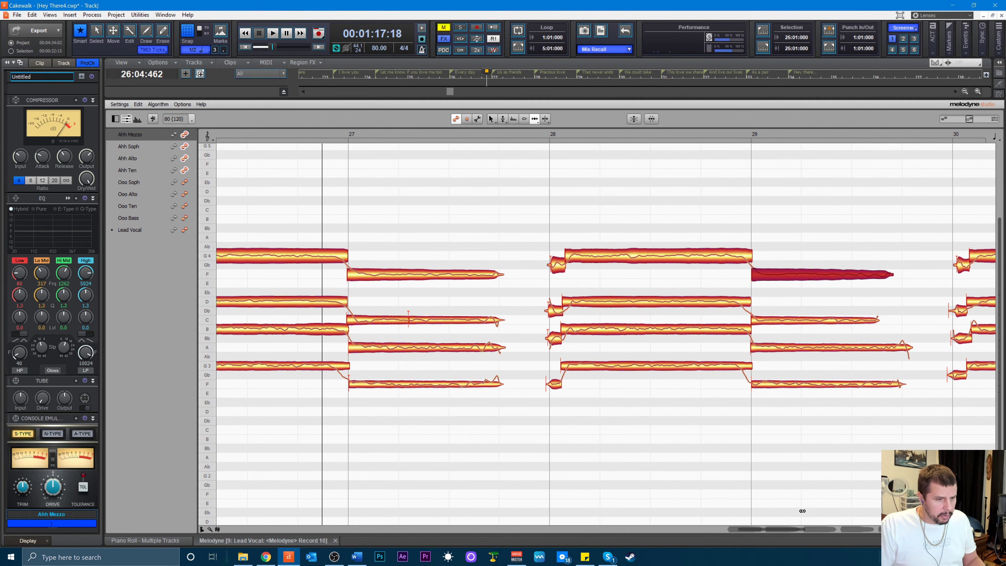
- Nudge the starts of the short and long notes at bar 30 in Ahh Mezzo, Ahh Soph and Ahh Alto slightly earlier
left_click_drag(782, 530, 807, 528)
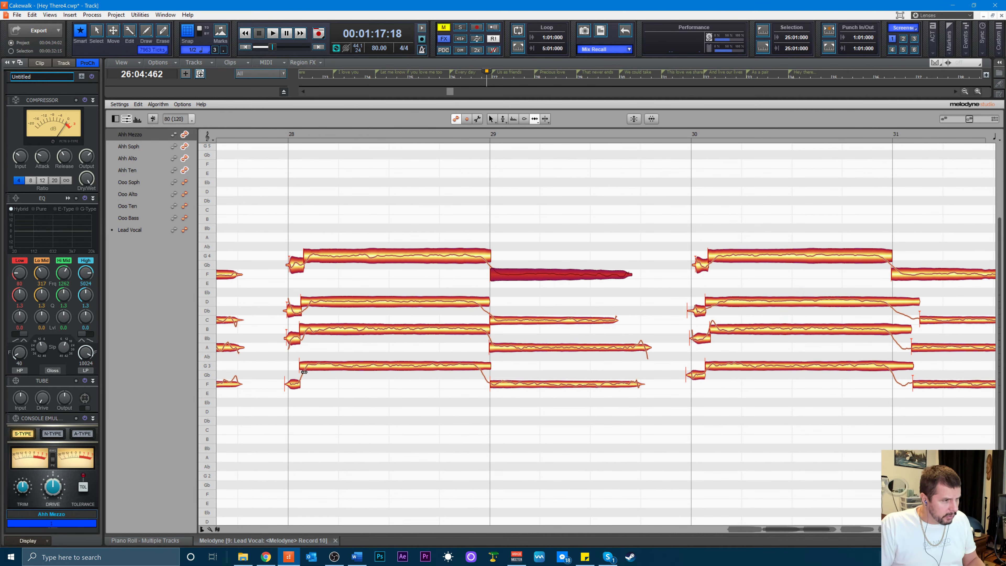
left_click(294, 266)
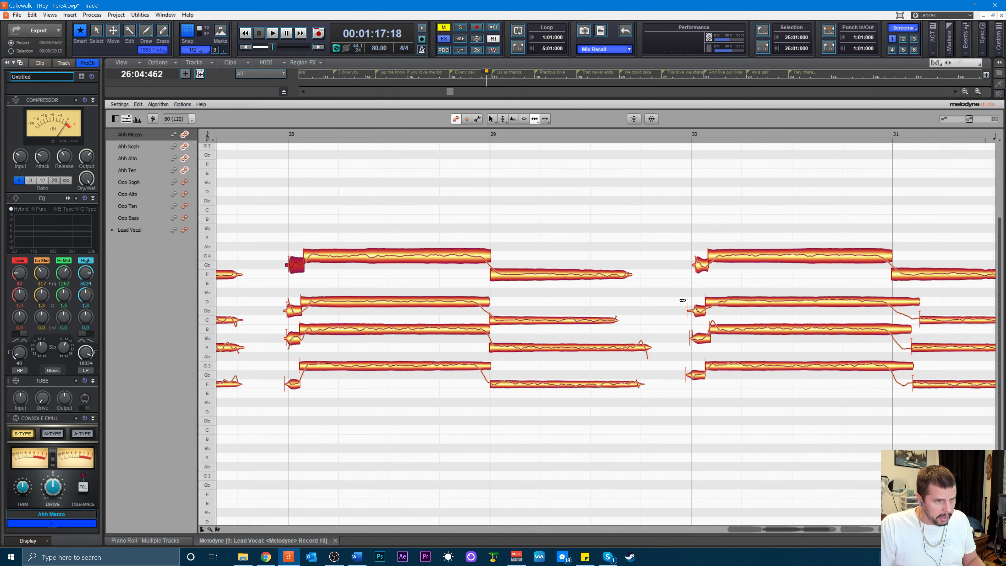
left_click(704, 271)
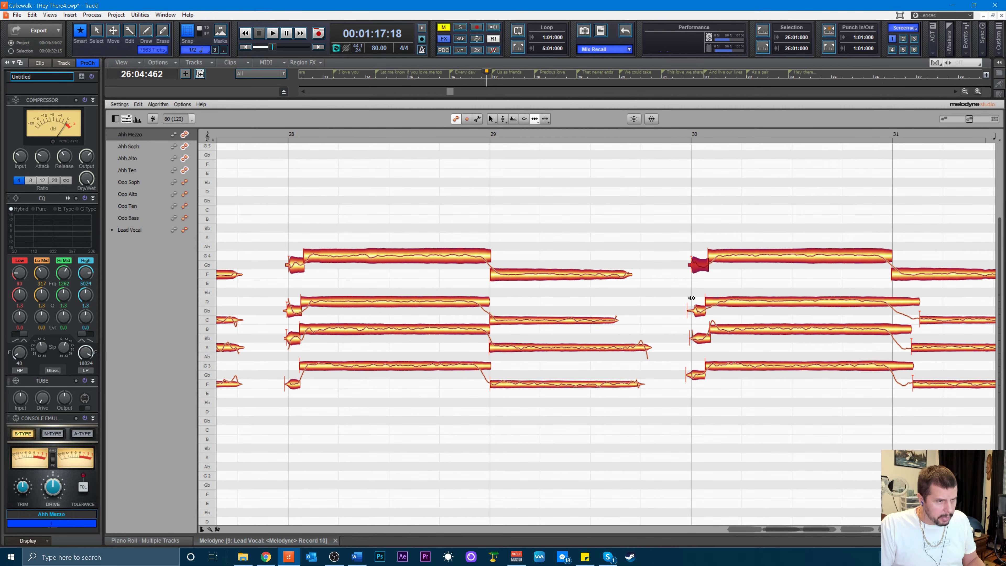
left_click(697, 311)
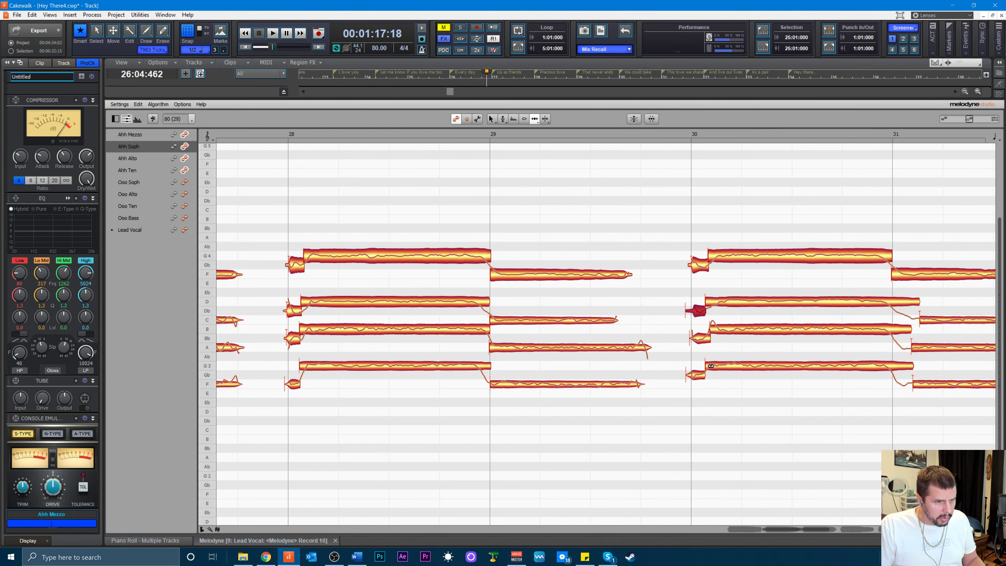
left_click(715, 331)
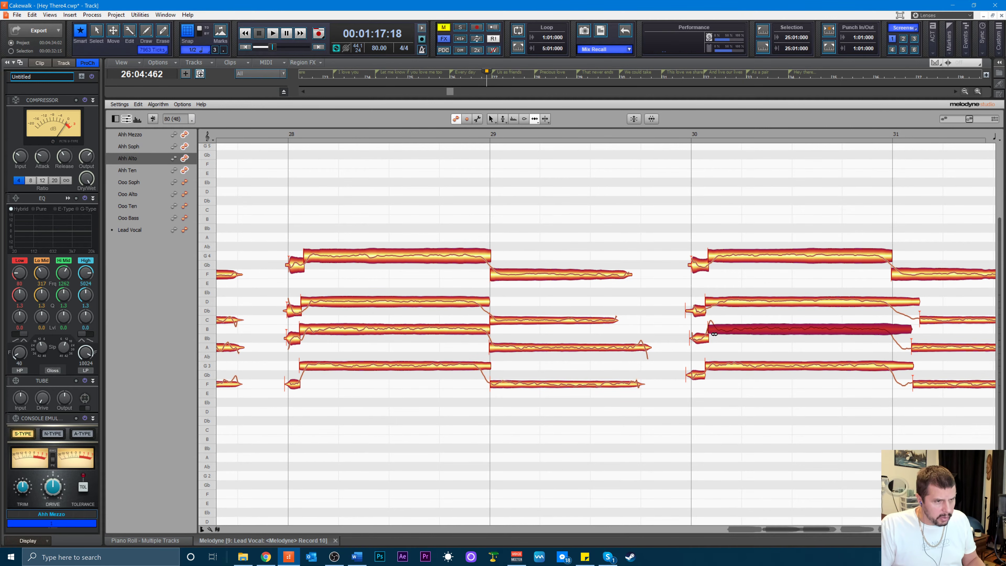
left_click(714, 260)
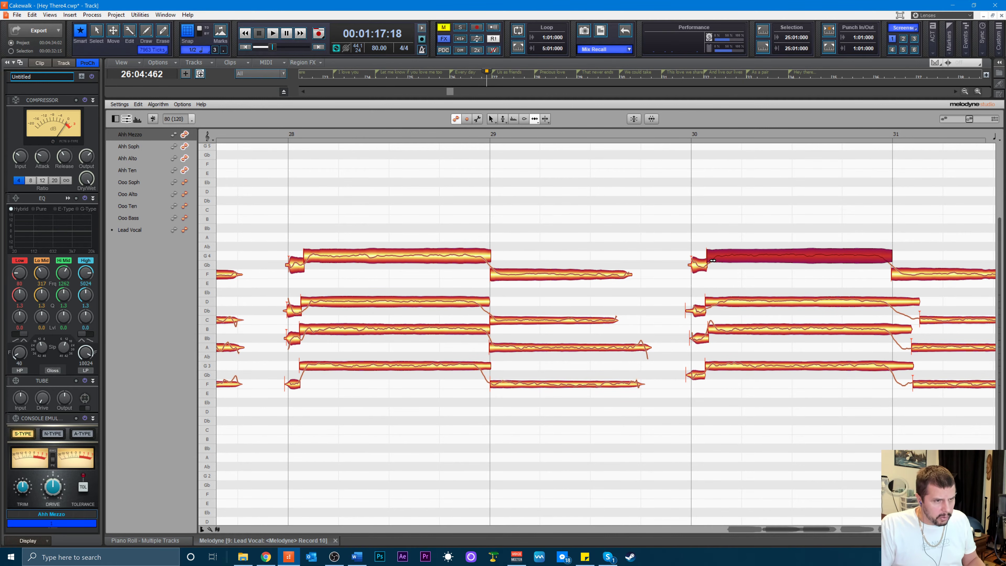
- Move the separations between the two notes after bar 31 earlier in Ahh Alto, Ahh Soph and Ahh Ten
right_click(913, 306)
left_click(921, 305)
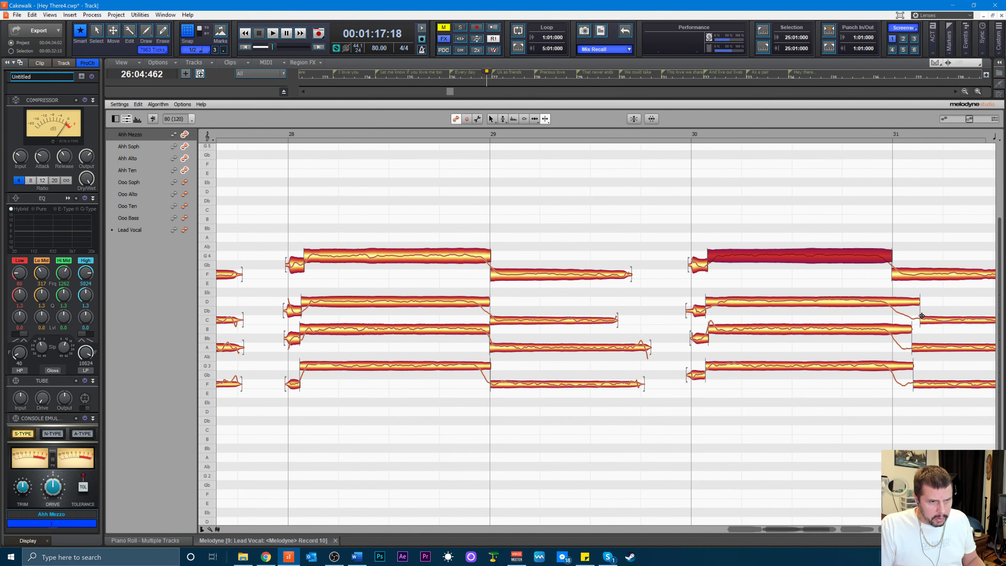
left_click_drag(912, 345, 902, 346)
left_click_drag(920, 313, 909, 314)
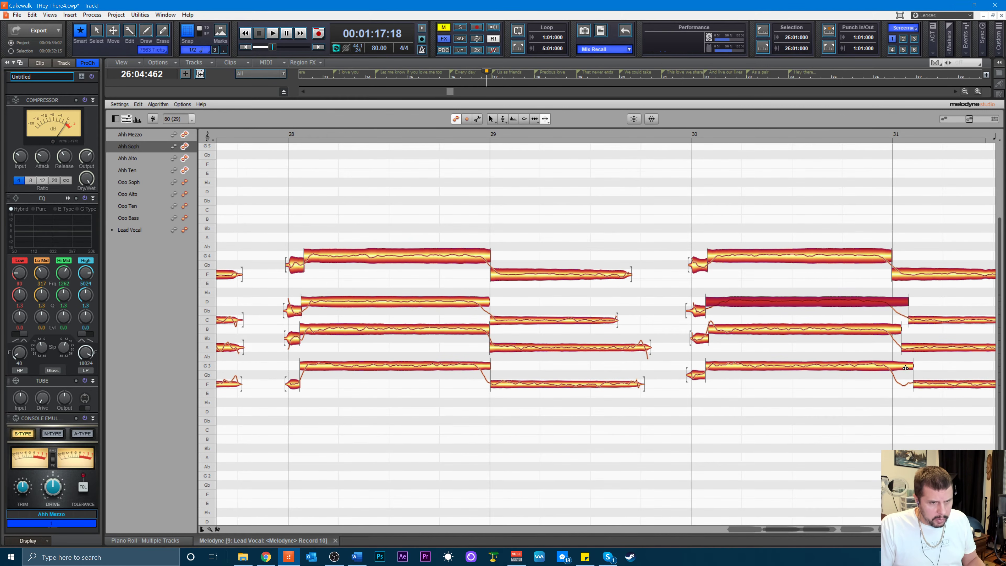
left_click_drag(910, 371, 895, 383)
- Move the starts of the bar 31 notes in Ahh Ten, Ahh Alto and Ahh Soph earlier to match Ahh Mezzo
right_click(883, 395)
left_click(874, 395)
left_click_drag(910, 348, 903, 321)
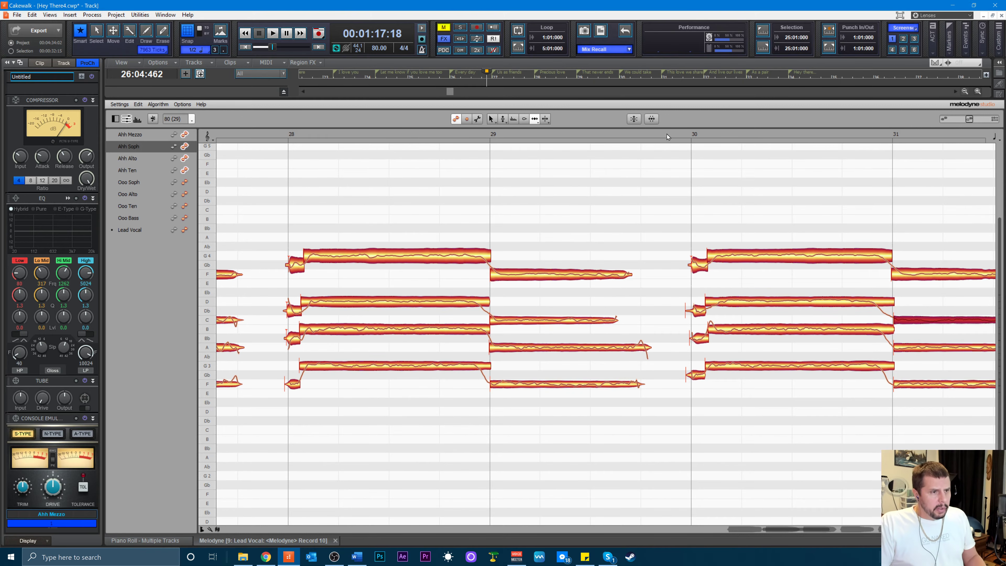
- Play the phrase from late bar 29 and adjust the ends of the bar 31 notes in all four Ahh tracks so they finish together
left_click(667, 136)
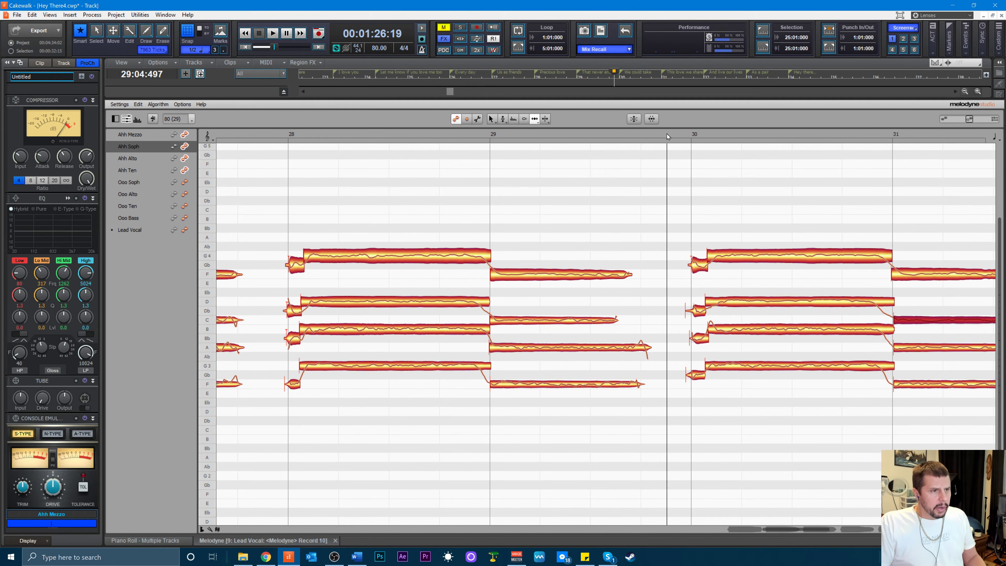
key("space")
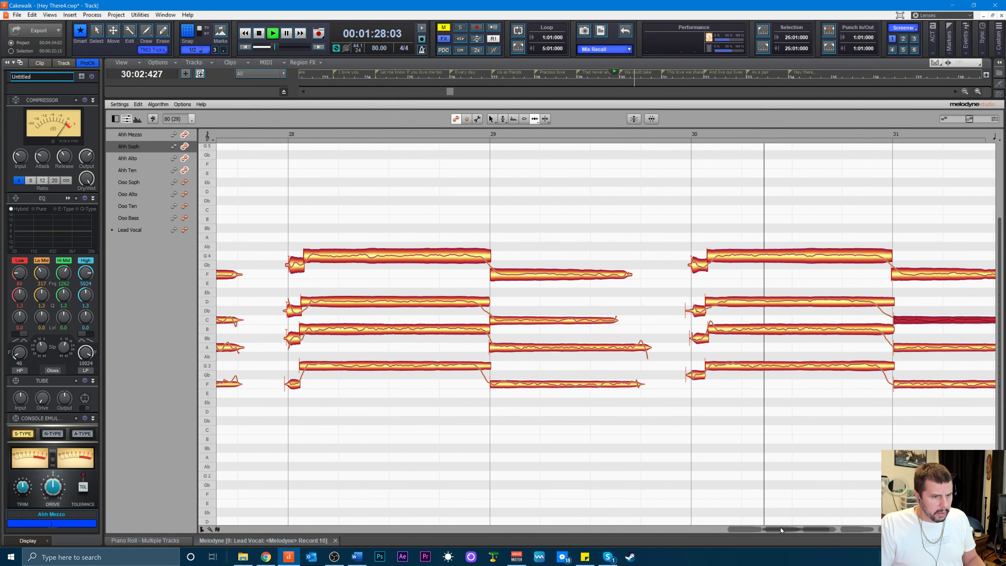
left_click_drag(781, 528, 814, 530)
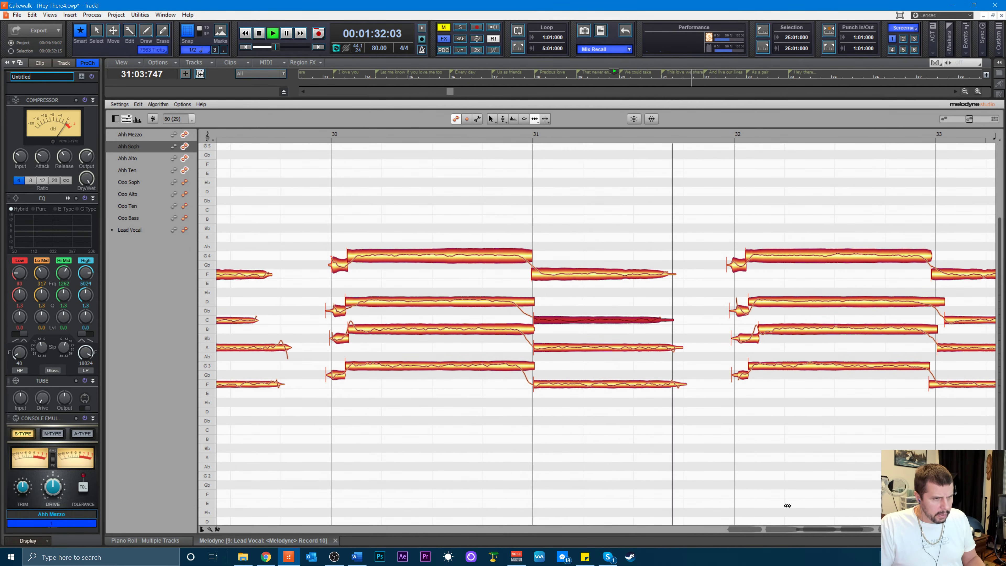
key("space")
left_click_drag(670, 273, 683, 269)
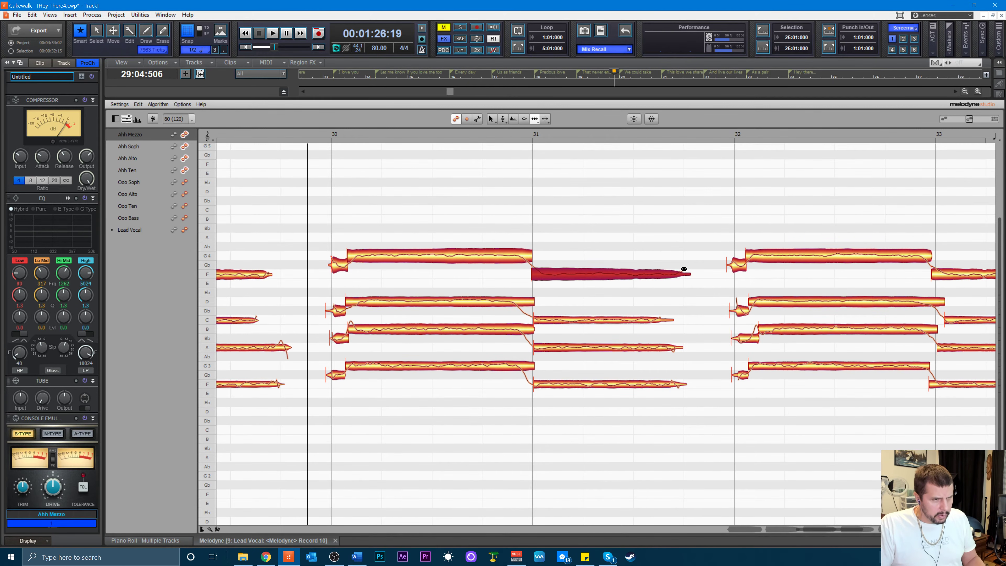
left_click_drag(672, 321, 690, 348)
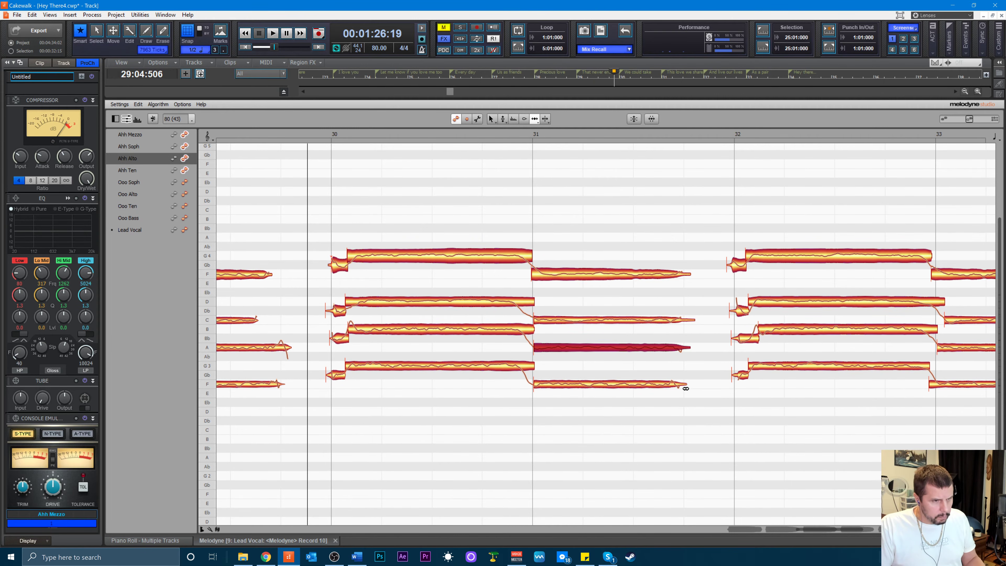
left_click_drag(685, 387, 688, 384)
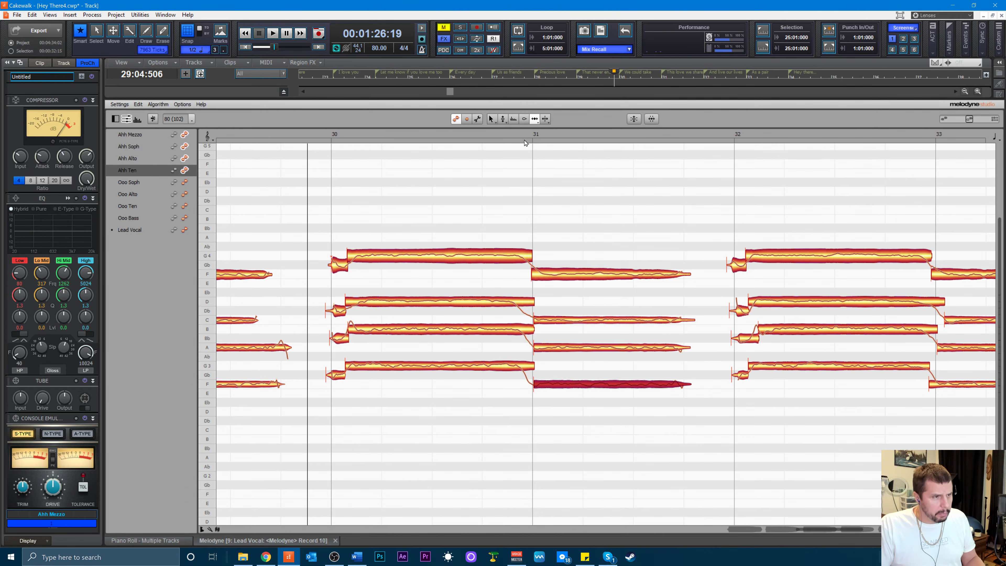
key("space")
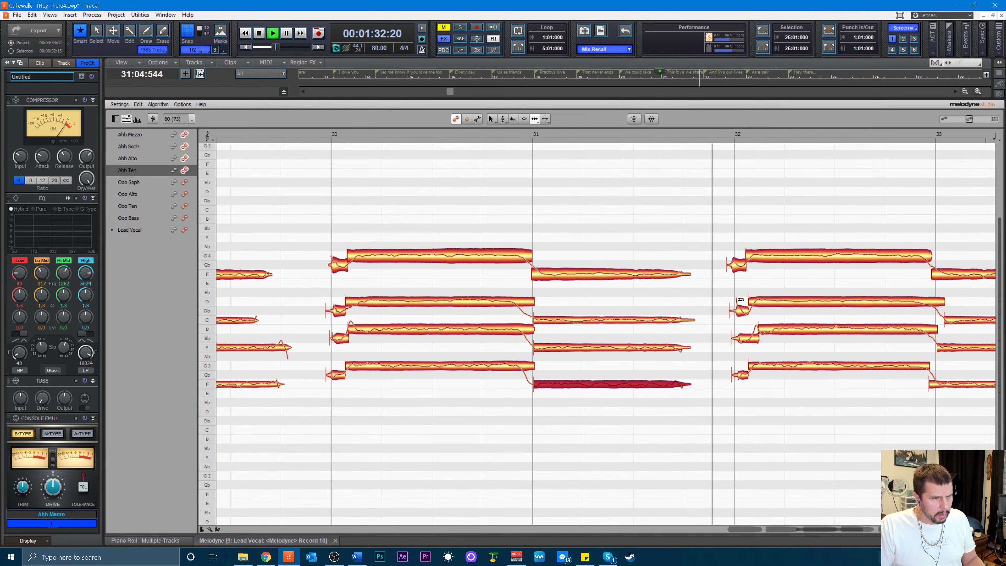
key("space")
- Align the short notes at bar 32 across all four Ahh tracks and nudge Ahh Mezzo's long note start slightly later
left_click(736, 265)
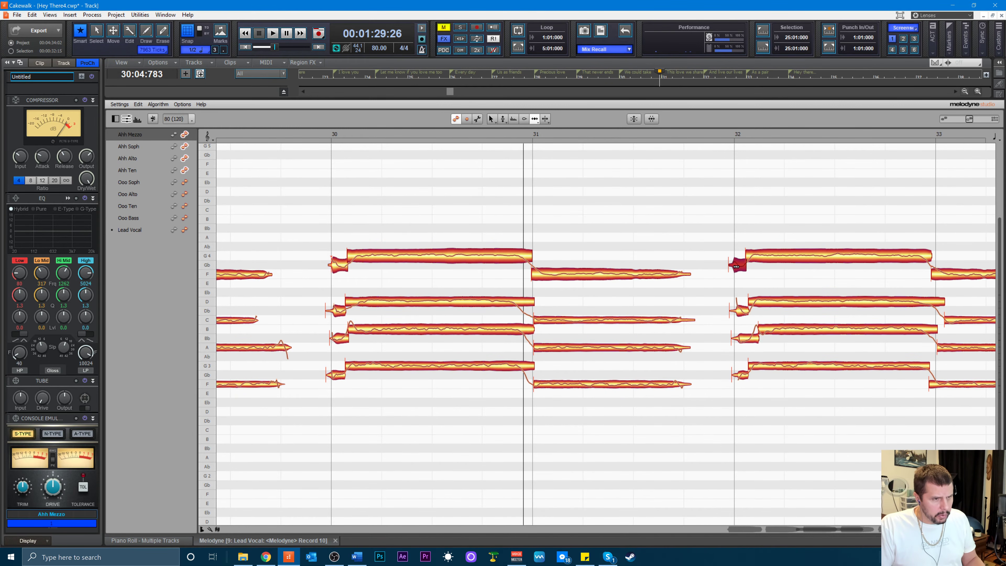
left_click(750, 258)
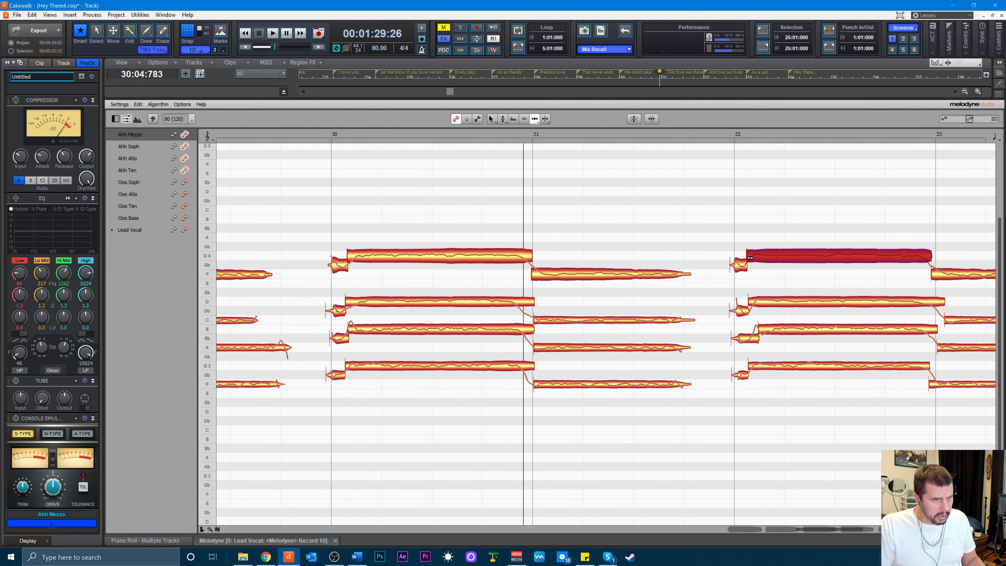
left_click_drag(750, 258, 752, 259)
left_click(738, 310)
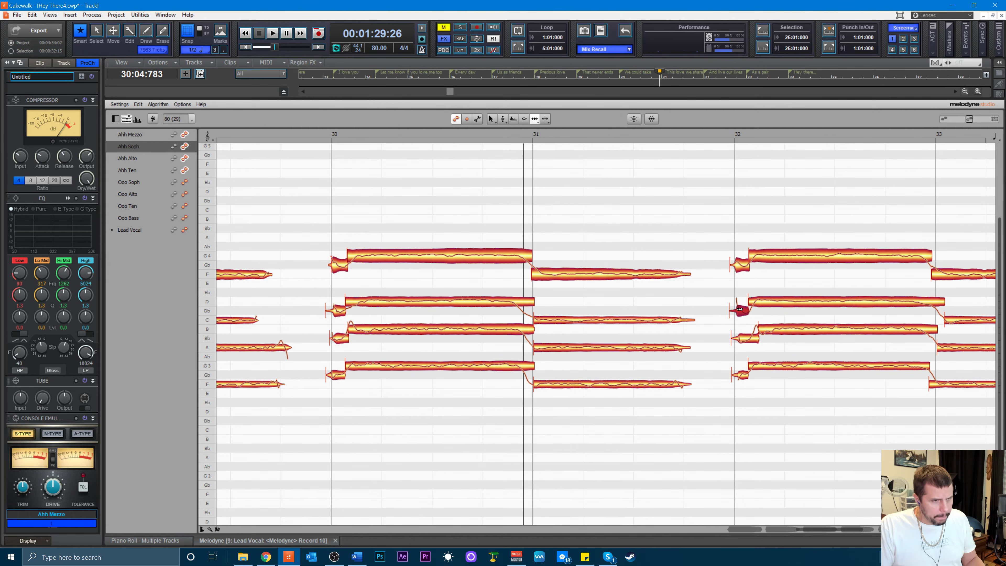
left_click(738, 339)
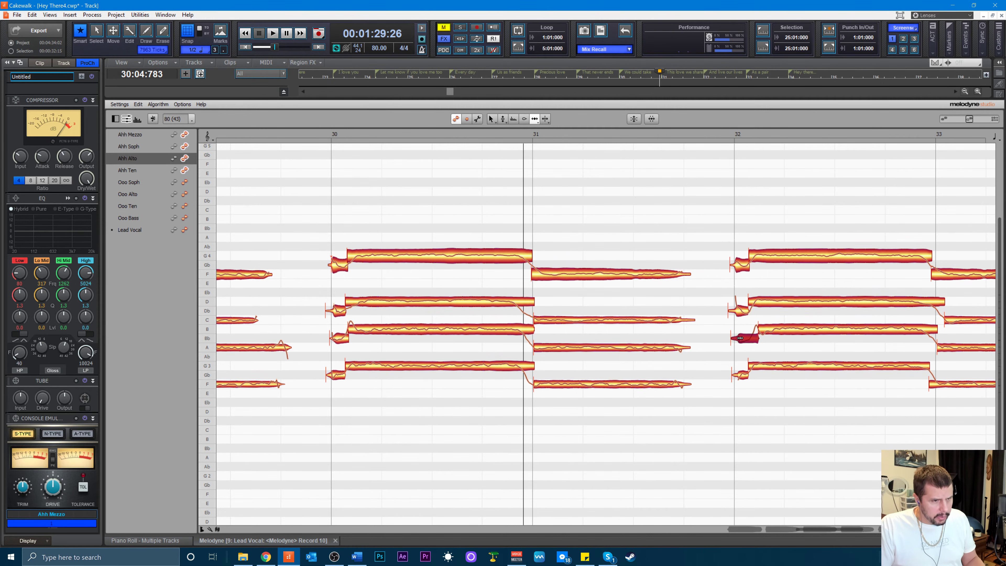
left_click(740, 373)
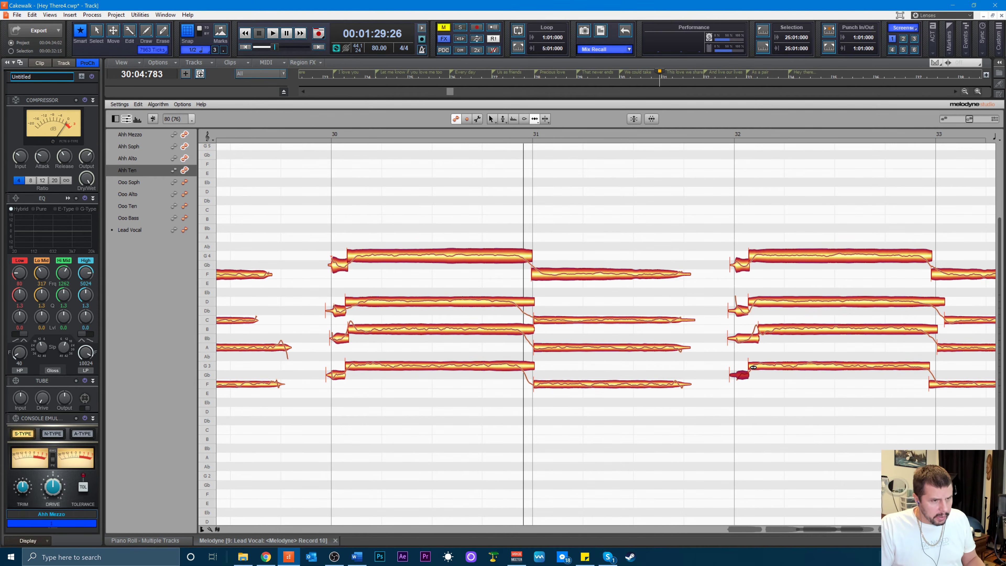
- Move Ahh Alto's separation after the short bar 32 note earlier and correct that short note's pitch to Bb 3
right_click(762, 329)
left_click(769, 329)
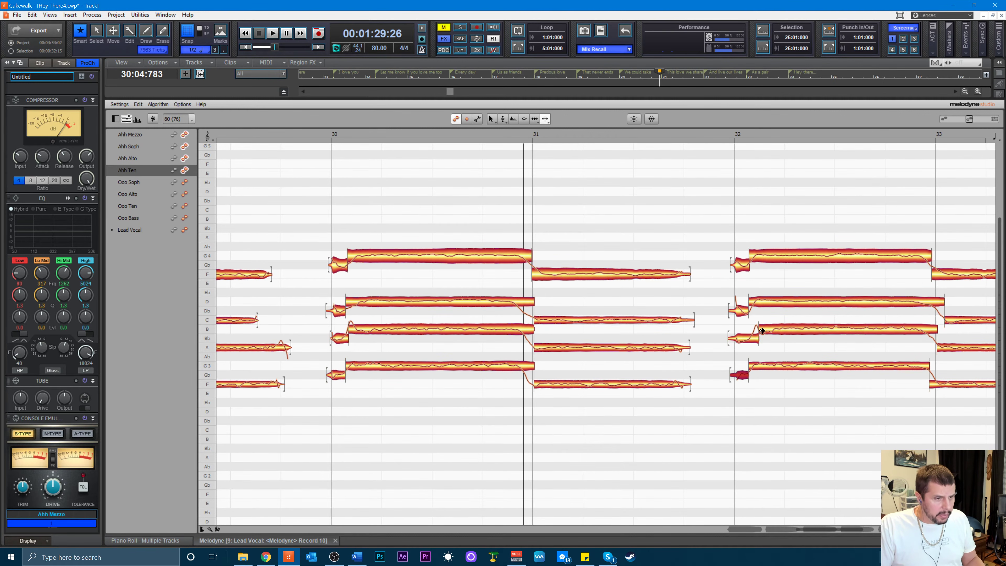
left_click_drag(760, 330, 754, 337)
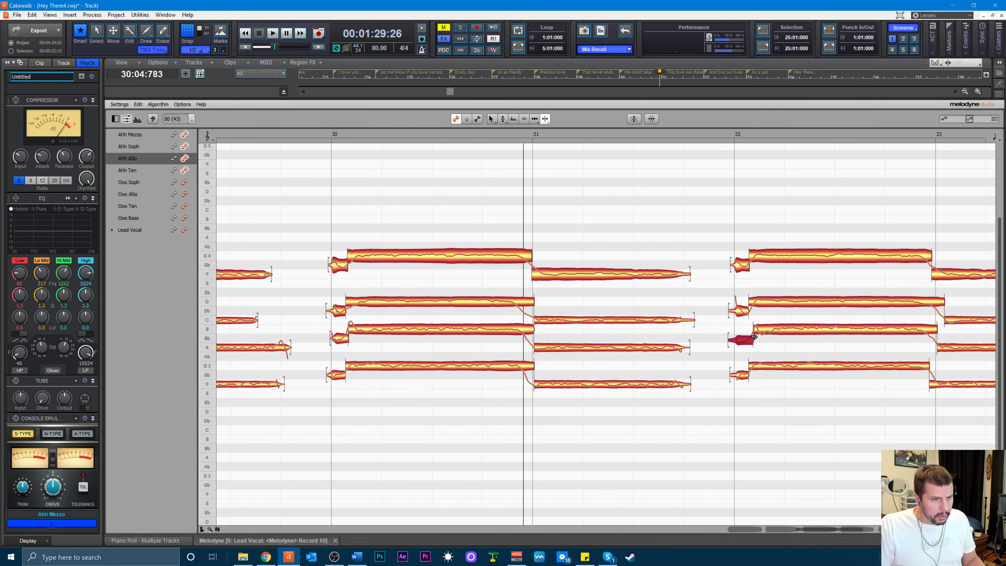
right_click(735, 338)
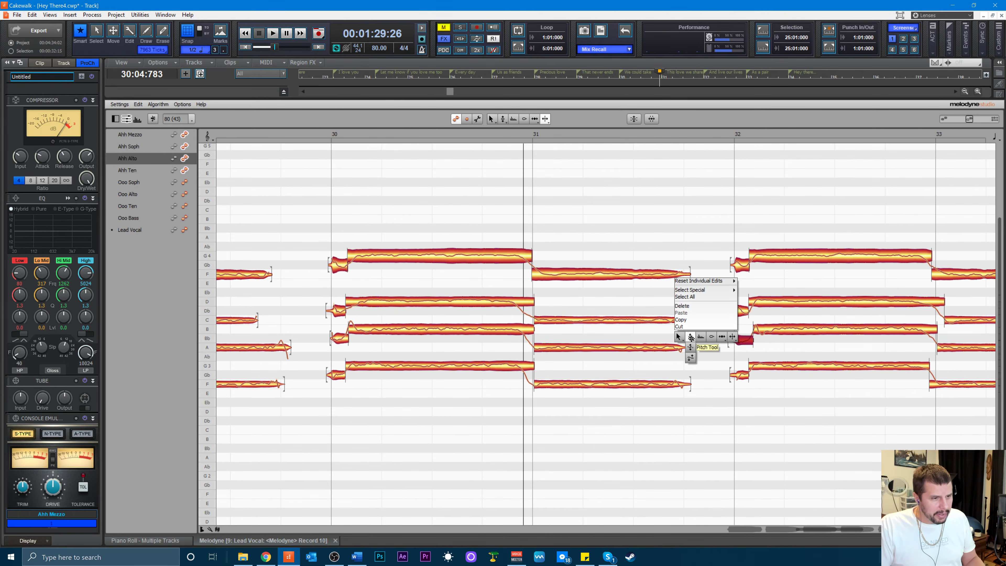
left_click(714, 337)
double_click(739, 340)
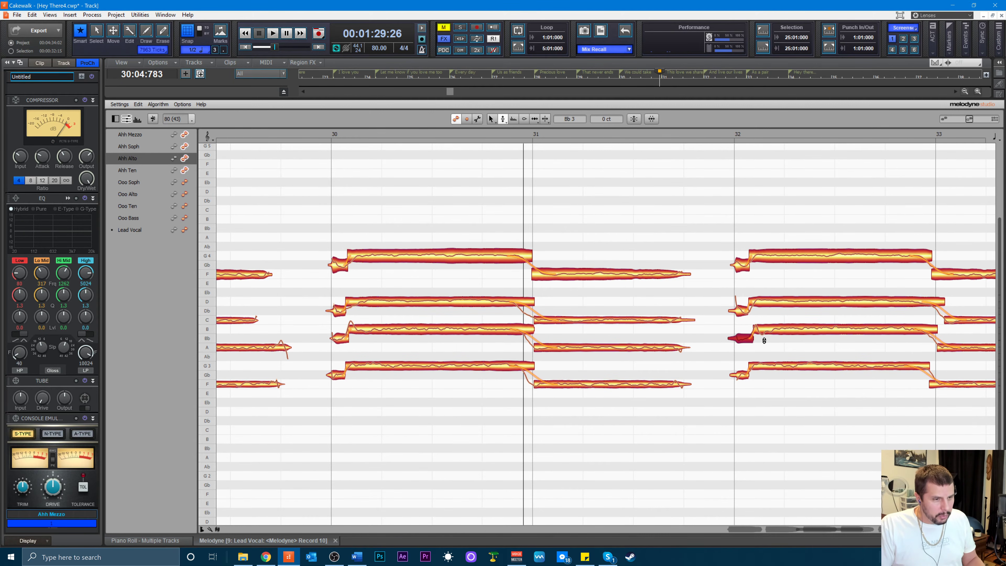
- With the Timing Tool, move Ahh Ten's long note start at bar 32 slightly later and Ahh Alto's slightly earlier so they line up
left_click(768, 333)
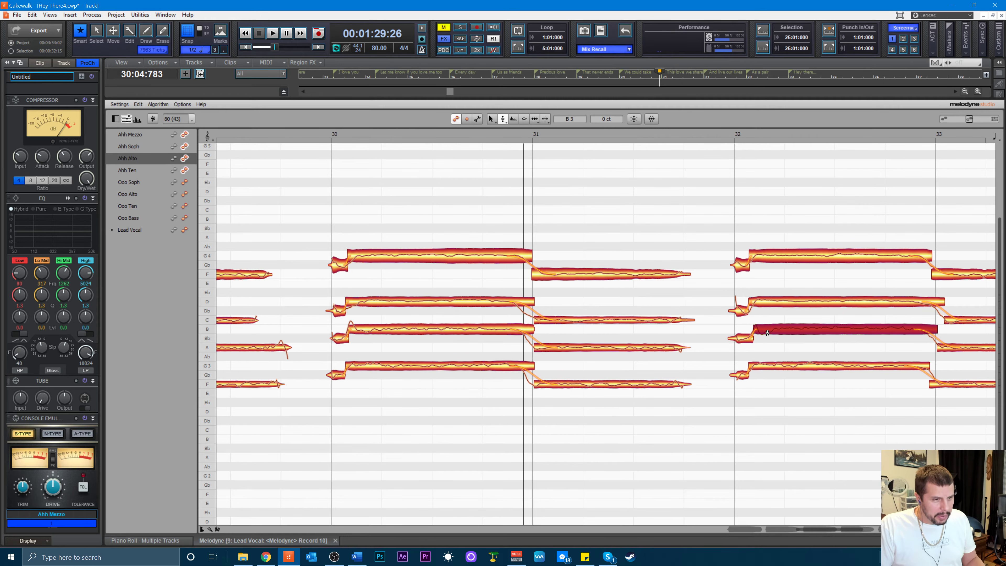
right_click(753, 363)
left_click(780, 357)
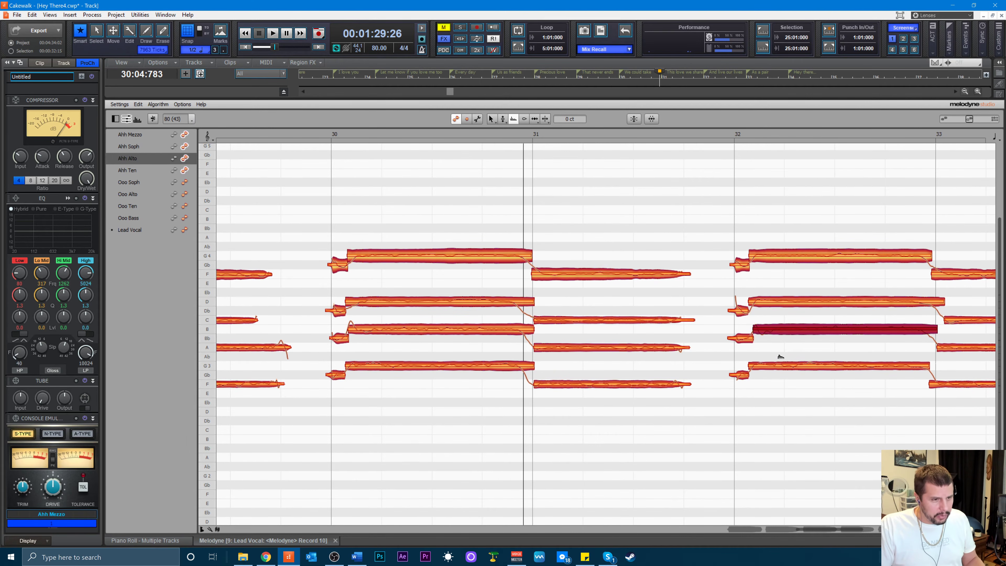
right_click(779, 359)
left_click(802, 362)
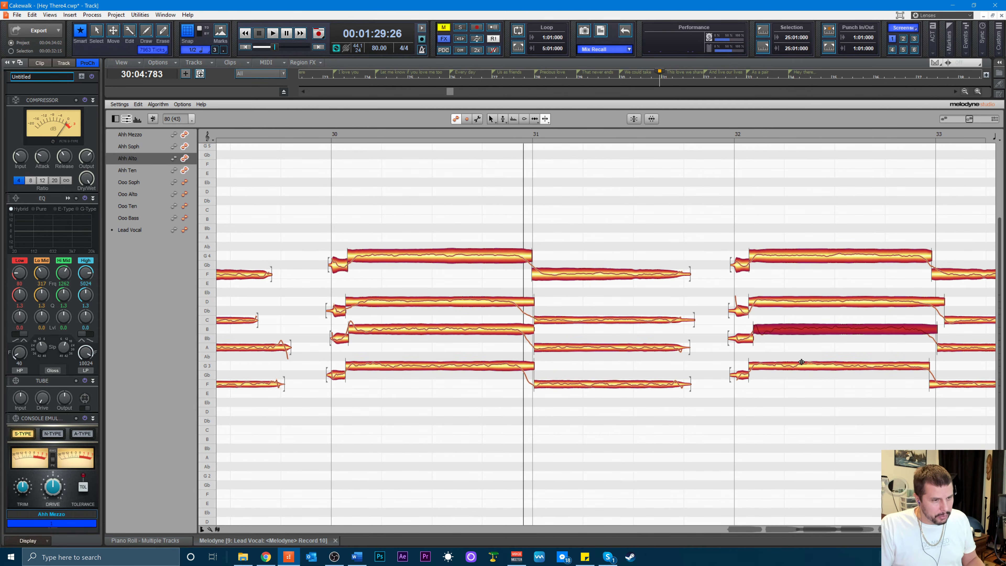
right_click(750, 364)
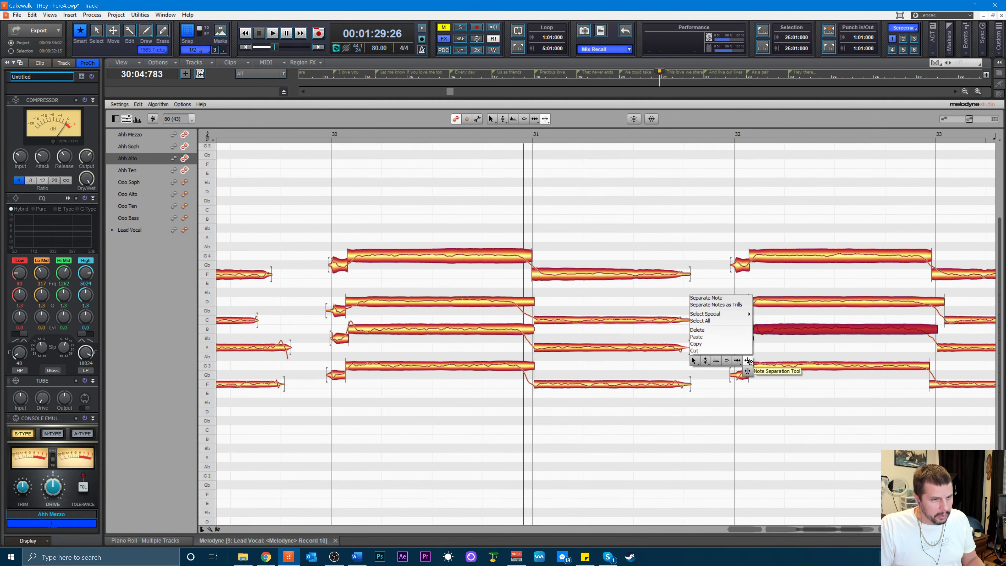
left_click(738, 360)
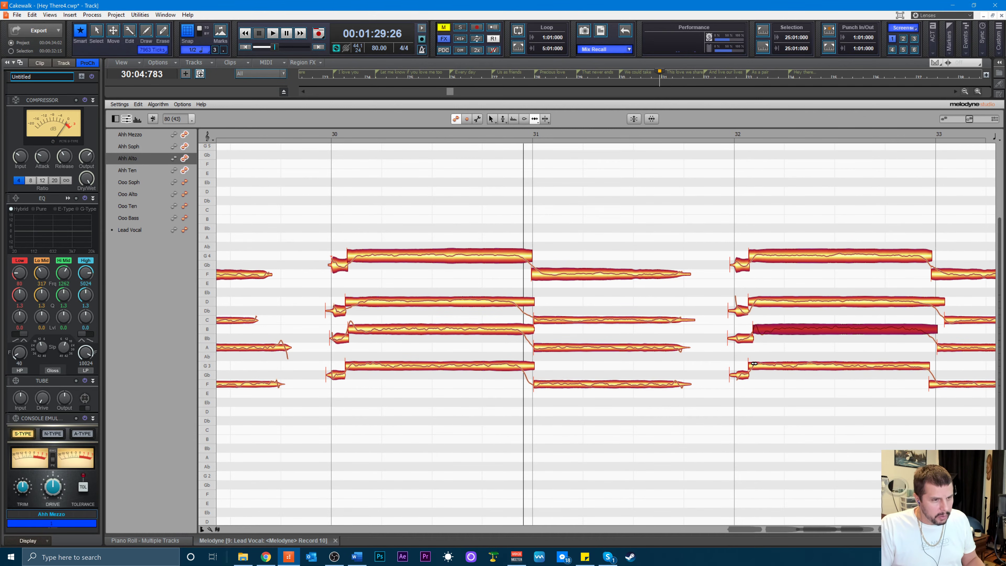
left_click_drag(754, 364, 757, 366)
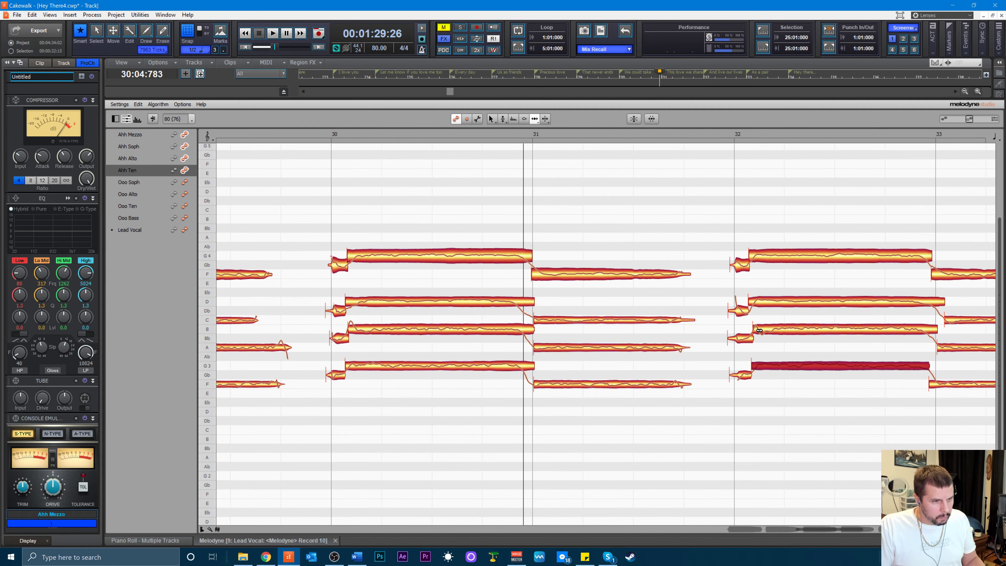
left_click_drag(759, 330, 758, 330)
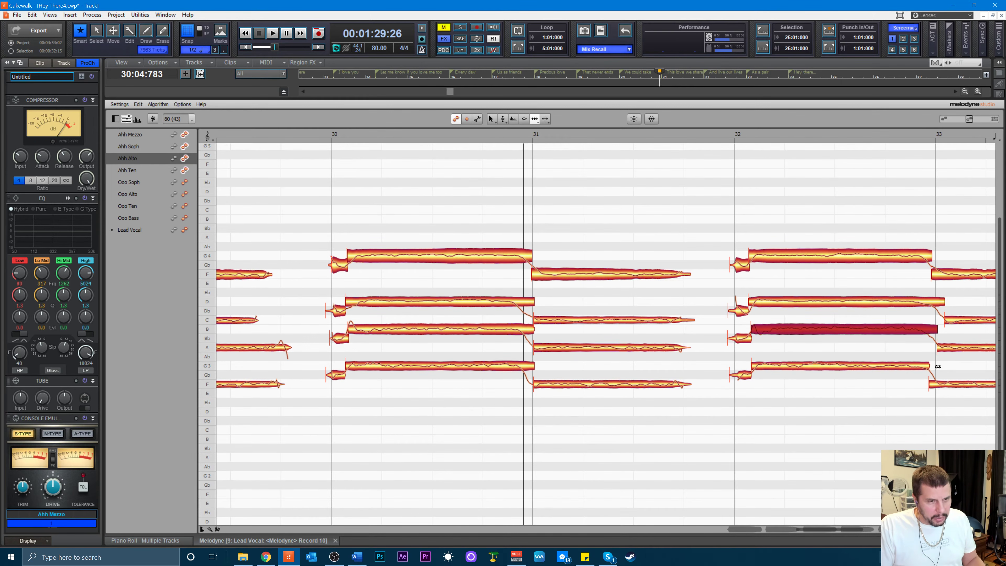
- Align the note changes at bar 33 by moving Ahh Alto's and Ahh Soph's earlier and Ahh Mezzo's slightly later to the bar line
left_click(942, 350)
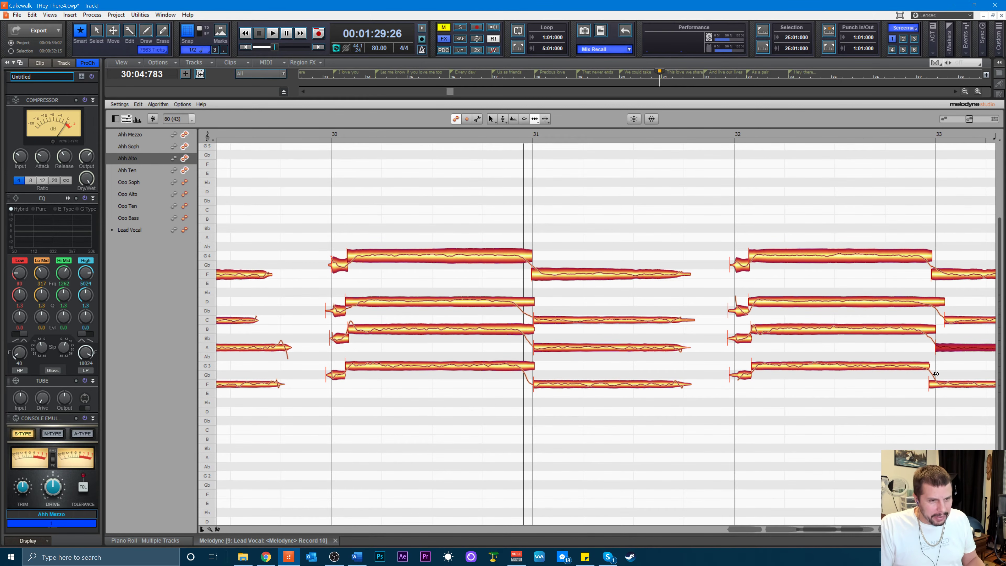
left_click_drag(949, 320, 942, 322)
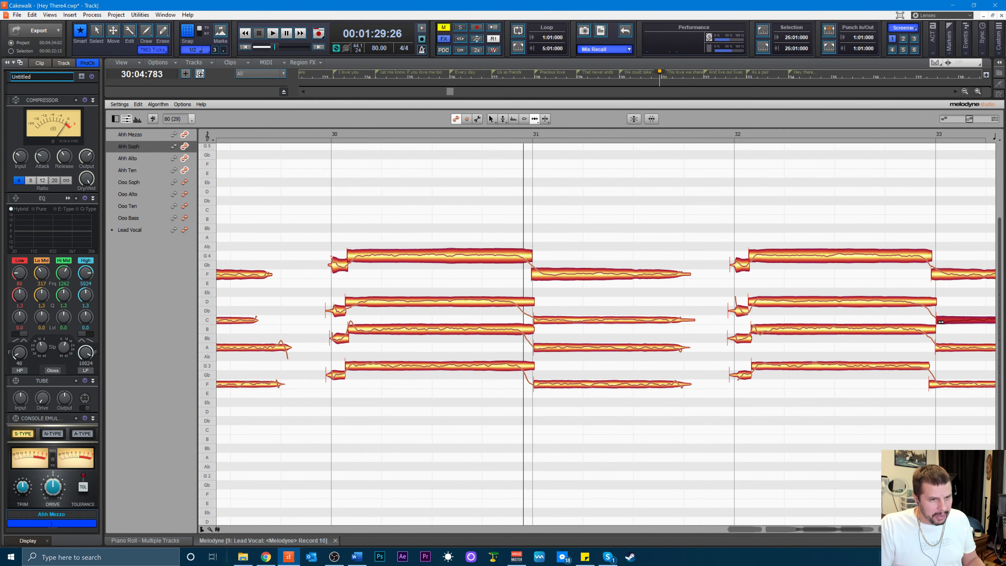
left_click_drag(936, 274, 939, 278)
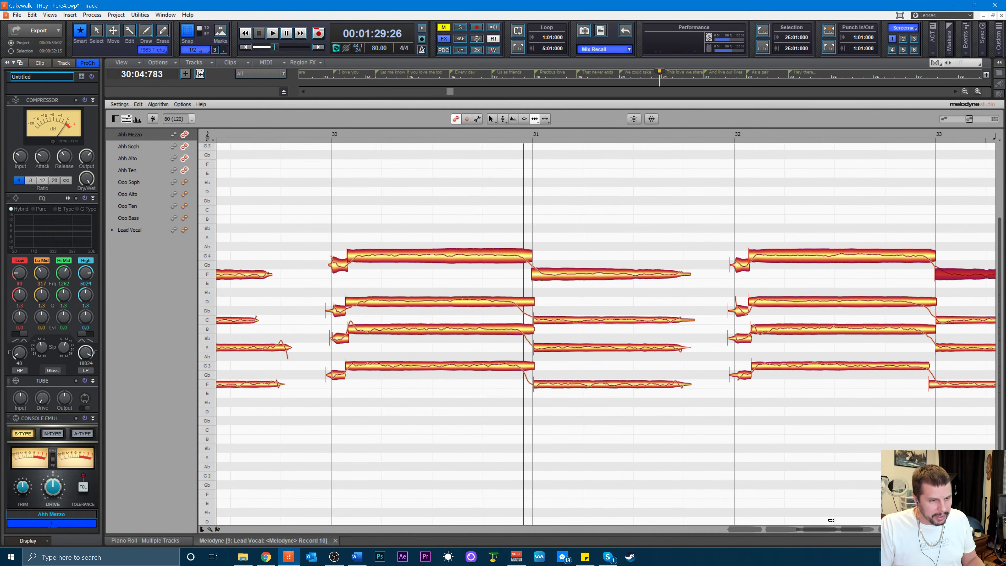
- Adjust the ends of the bar 33 notes in all four Ahh tracks to finish closer together and play from late bar 31
left_click_drag(829, 530, 860, 529)
left_click_drag(724, 275, 752, 276)
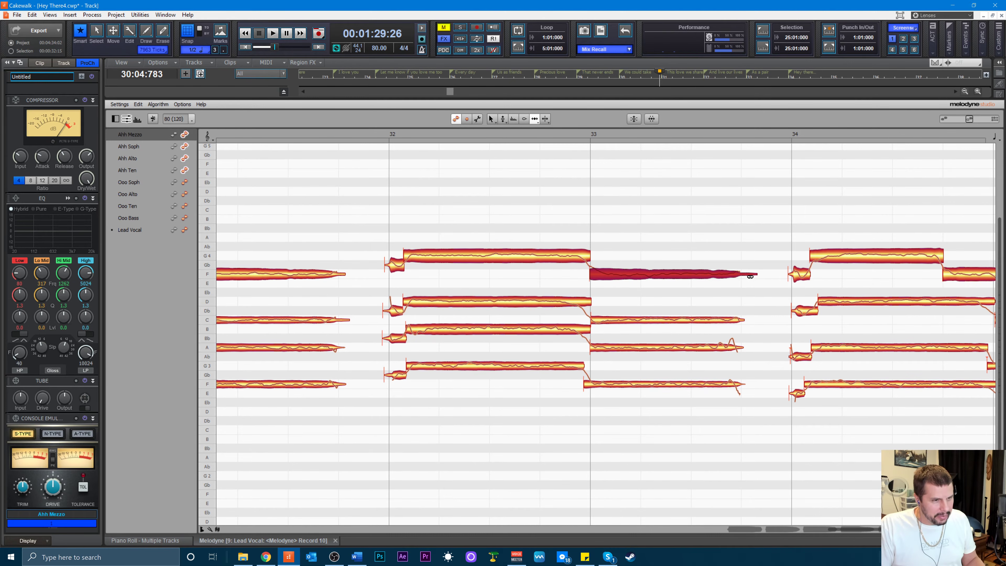
left_click(741, 320)
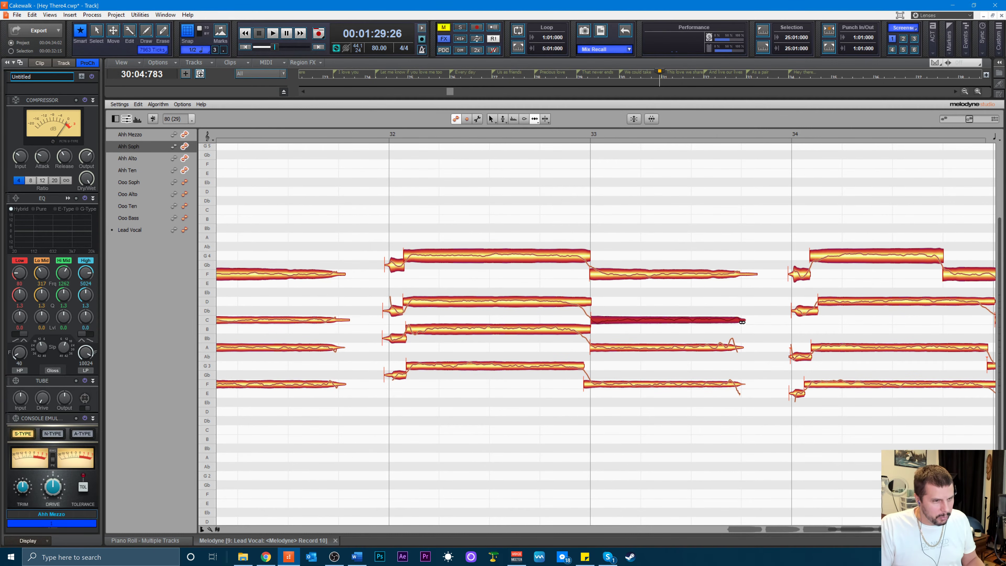
left_click_drag(739, 346, 749, 347)
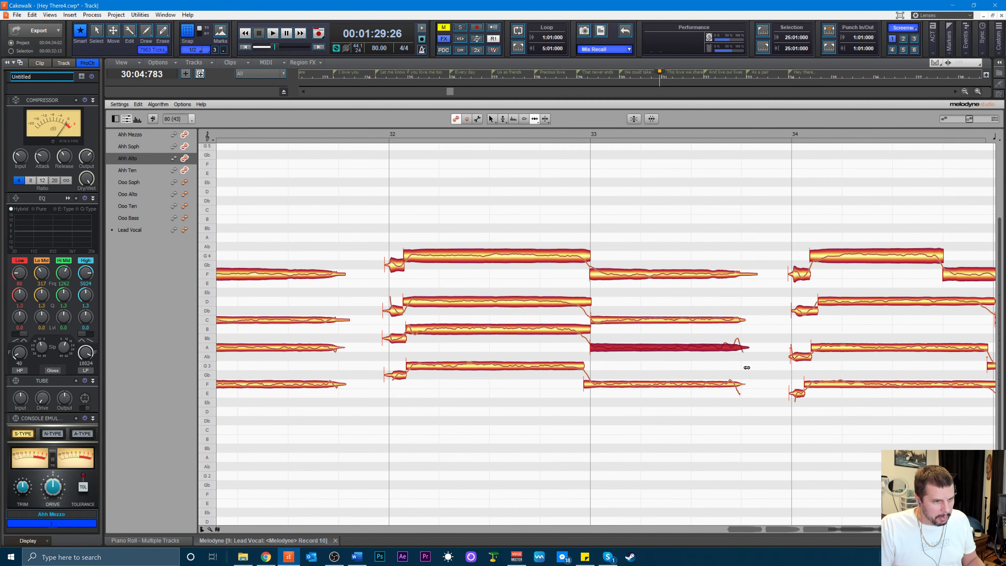
left_click(742, 383)
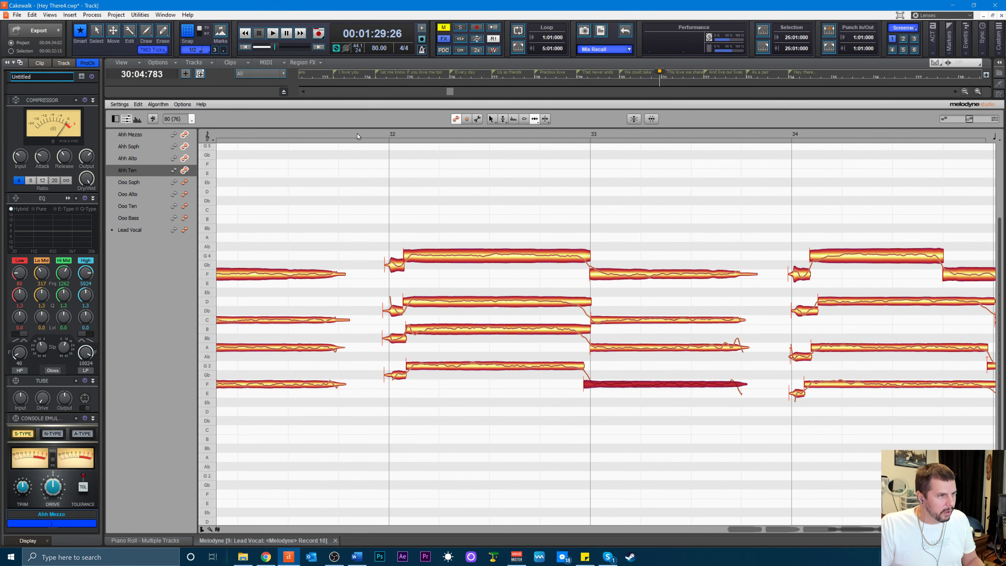
left_click(359, 134)
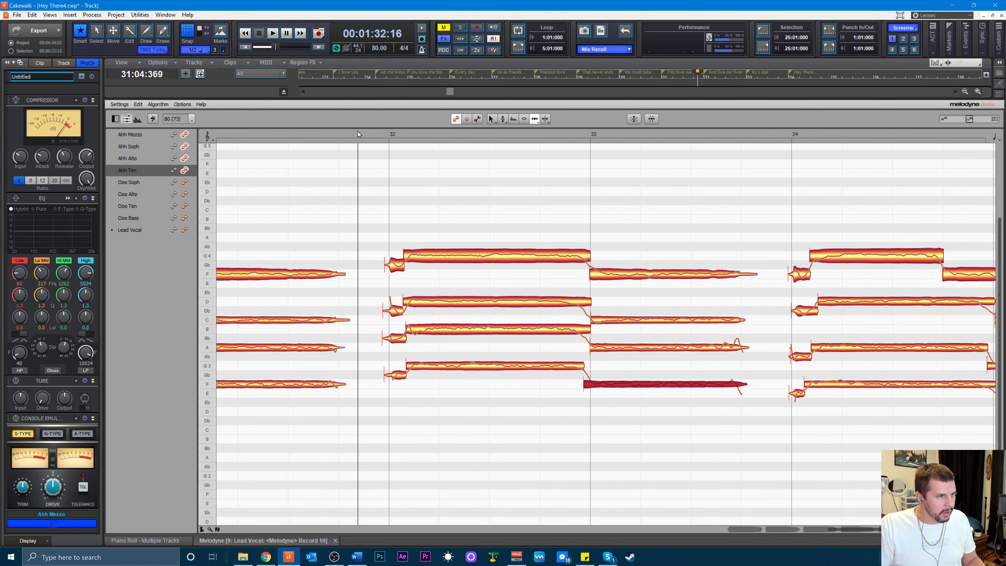
key("space")
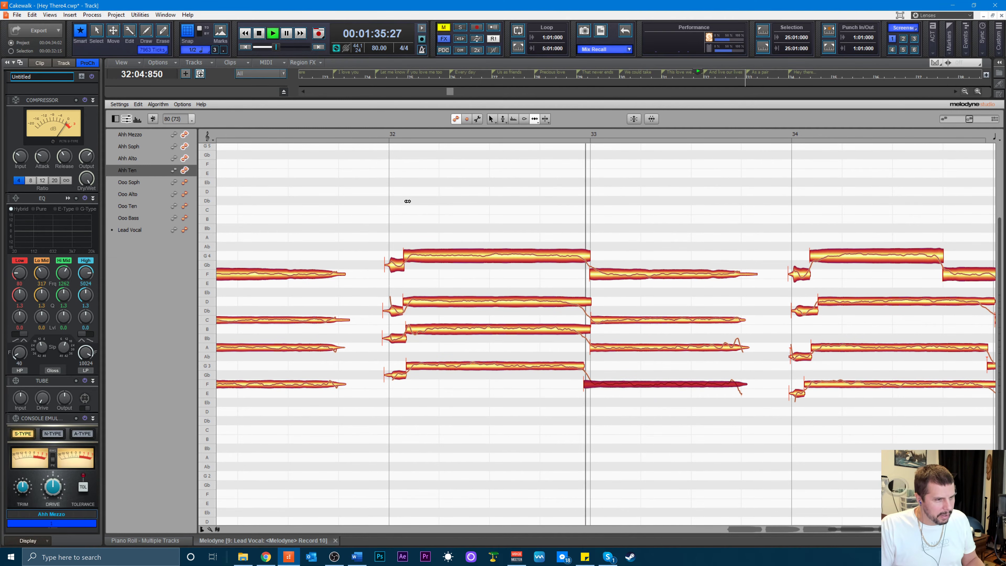
key("space")
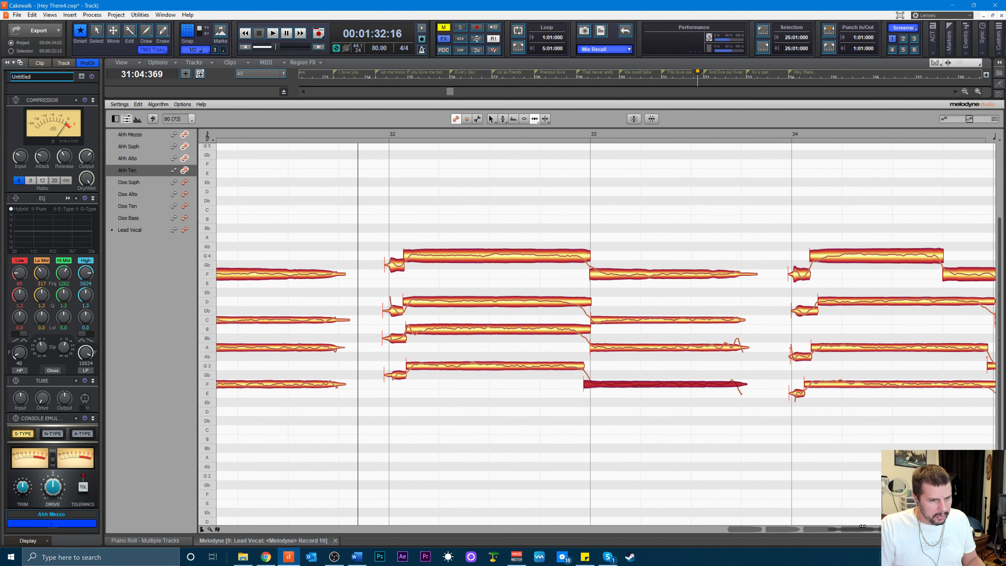
- Align the short notes at bar 34, moving Ahh Soph's and Ahh Ten's starts earlier and Ahh Ten's long note start slightly later
left_click_drag(863, 529, 889, 529)
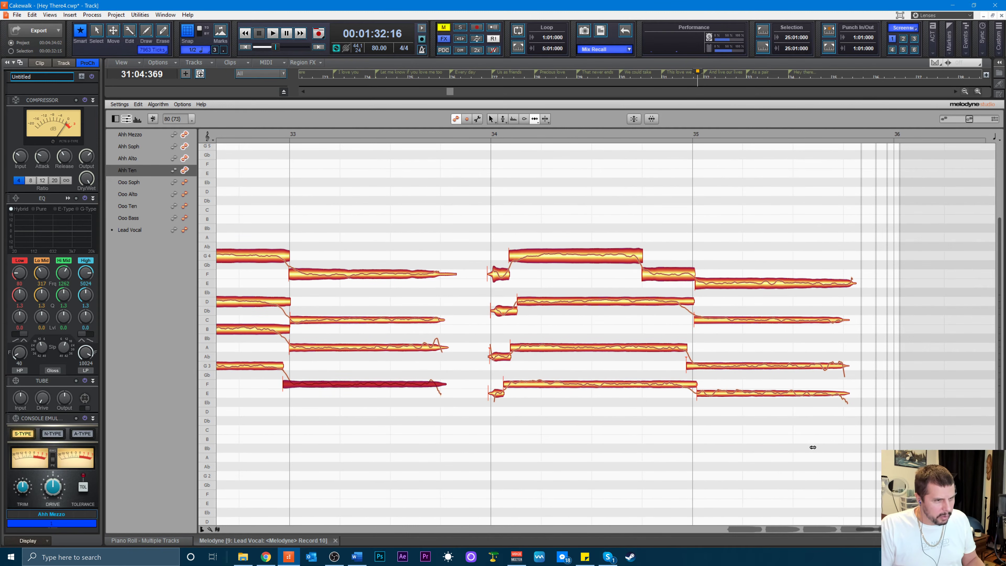
left_click(502, 310)
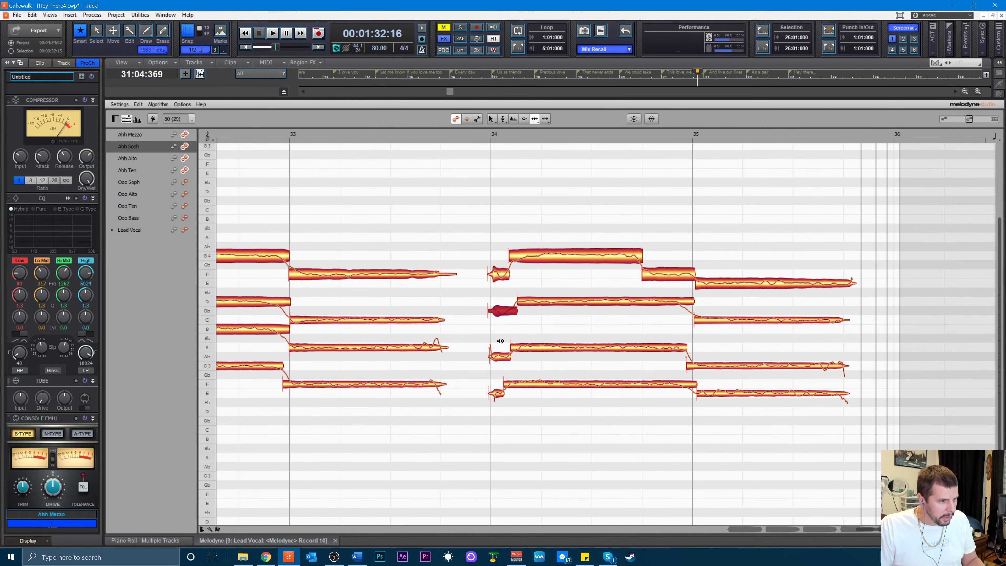
left_click(498, 356)
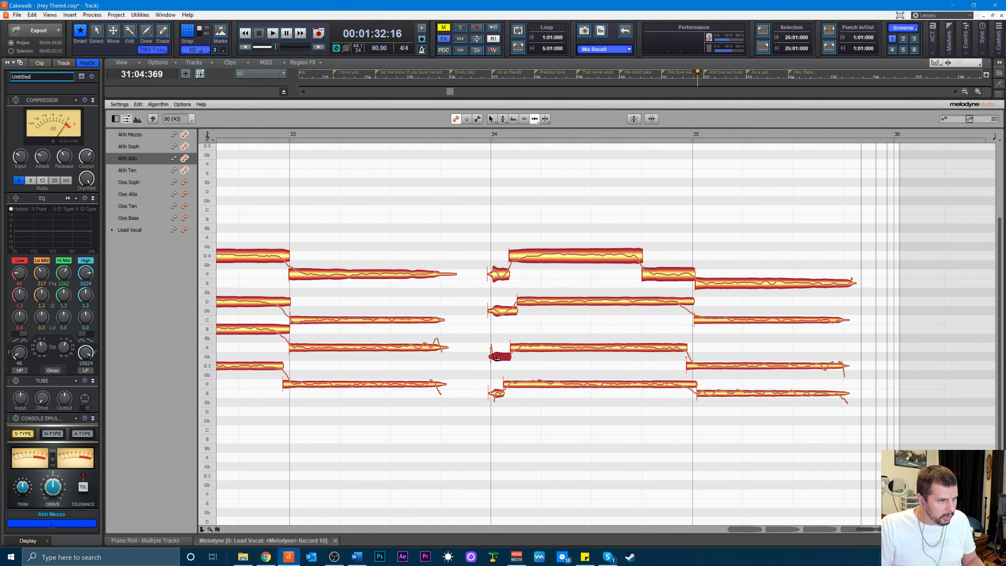
left_click(508, 381)
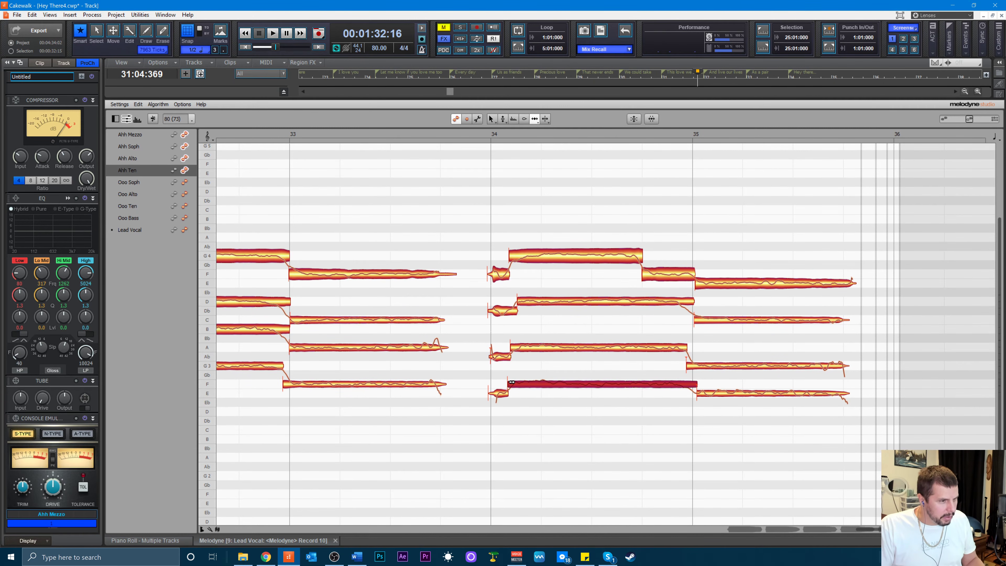
left_click_drag(493, 394, 487, 394)
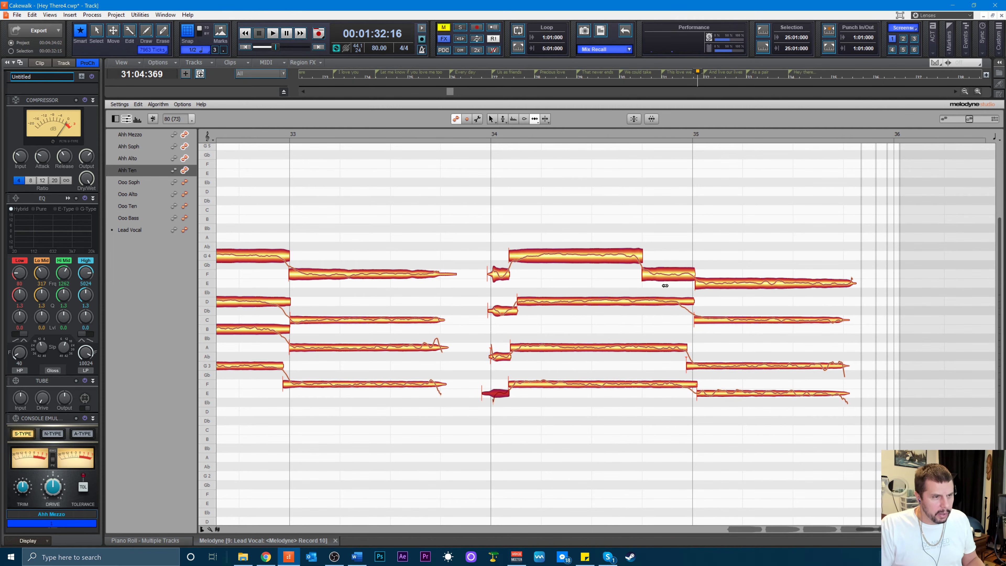
- Move the bar 35 note changes in Ahh Mezzo, Ahh Soph and Ahh Ten earlier to the bar line and play from late bar 33
left_click_drag(701, 287, 700, 289)
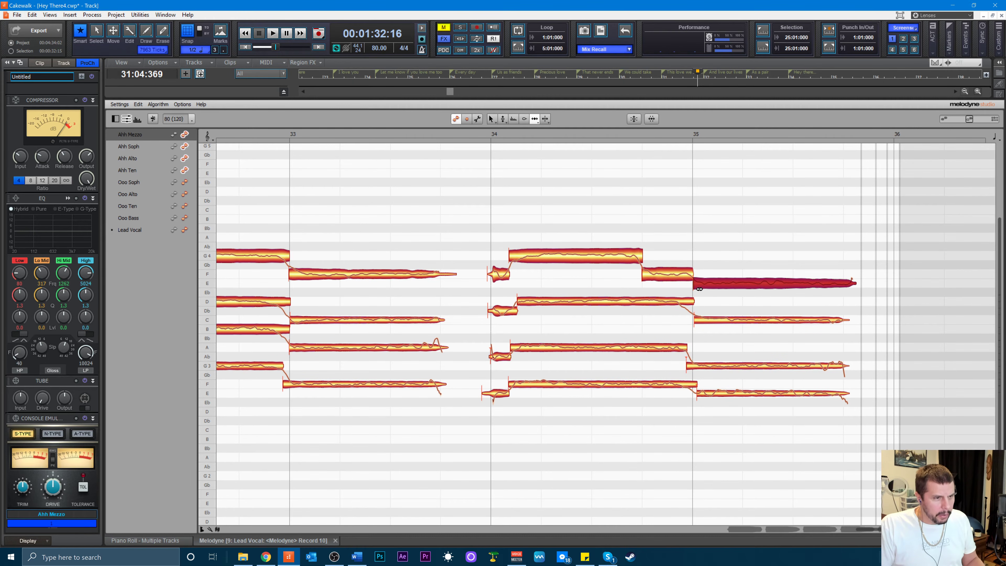
left_click(701, 317)
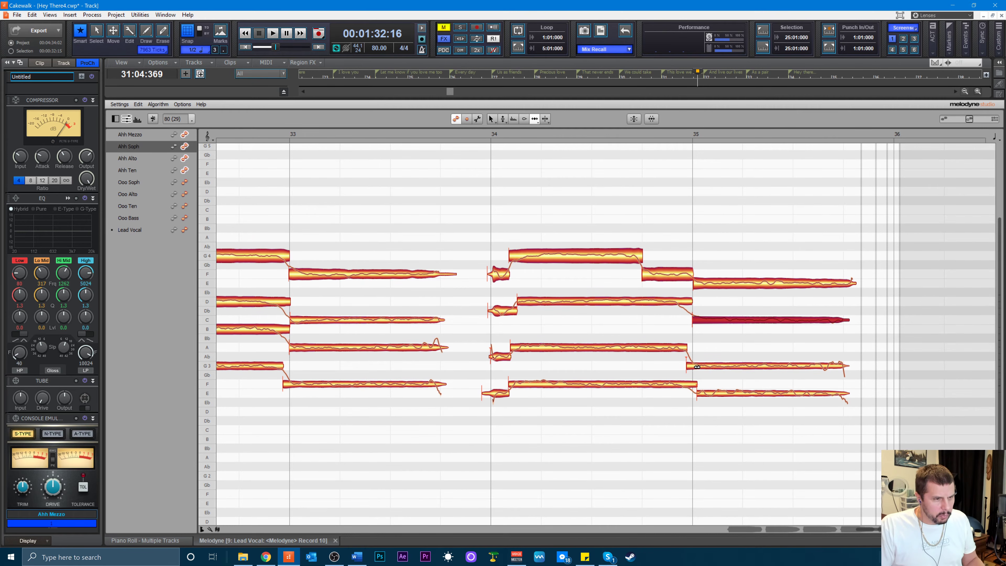
left_click(702, 393)
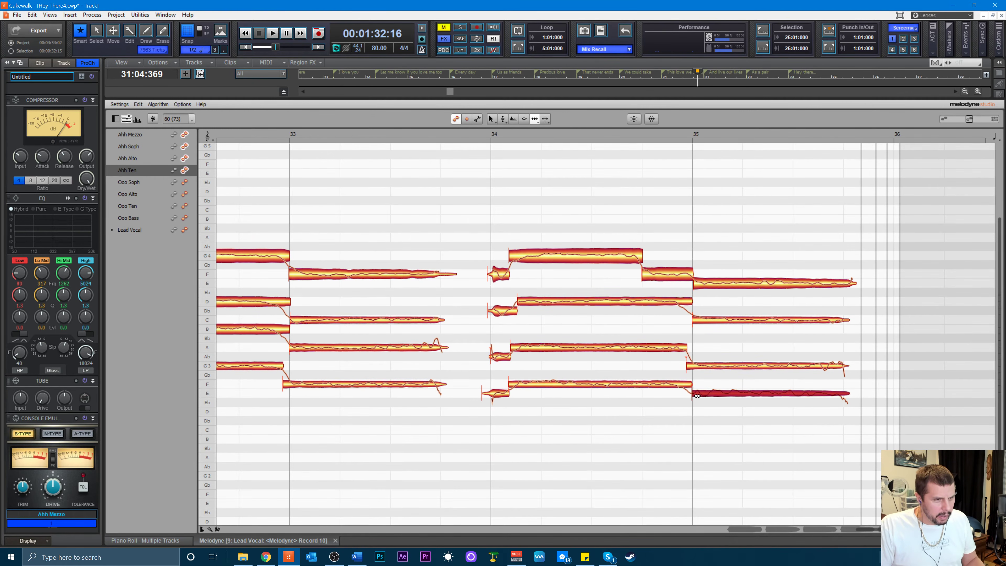
left_click(454, 136)
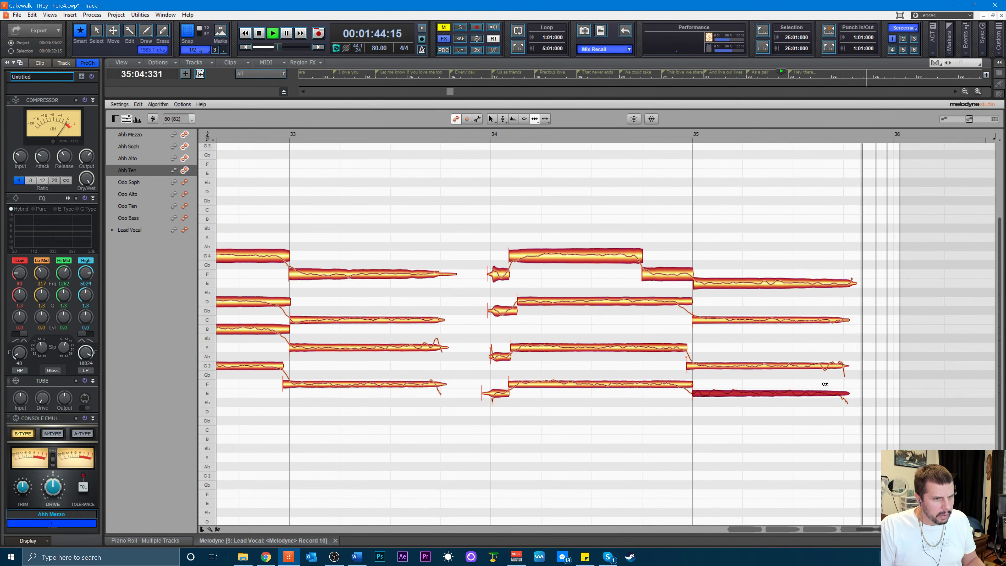
- Adjust the endings of the bar 35 notes, pulling Ahh Mezzo's and Ahh Ten's earlier, and replay the phrase from late bar 33
left_click(854, 280)
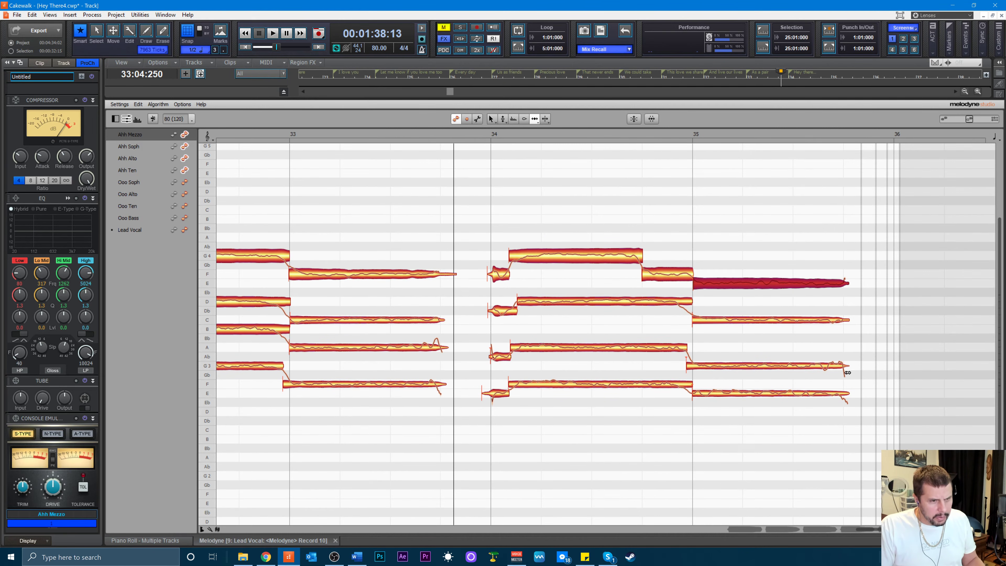
left_click(847, 394)
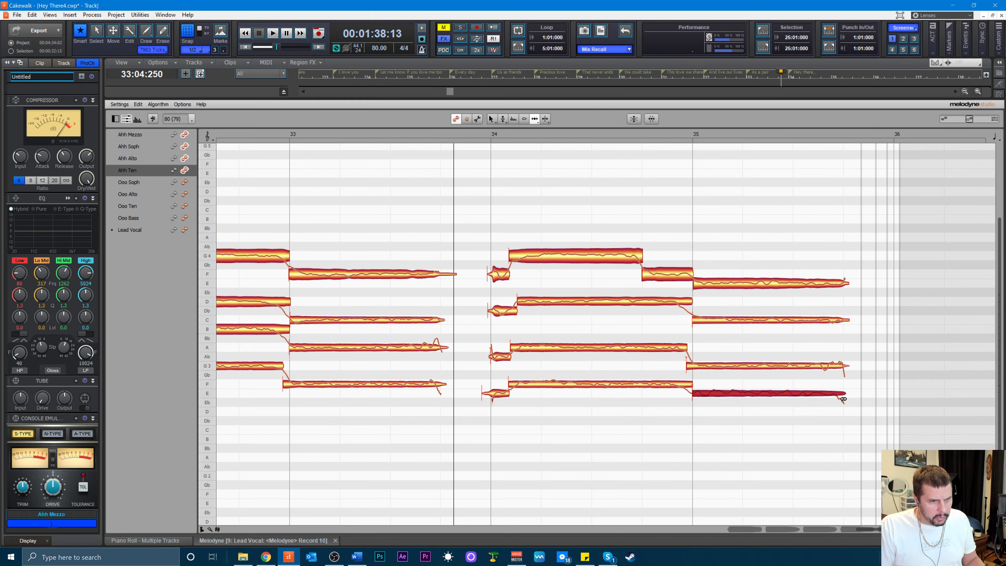
left_click(845, 366)
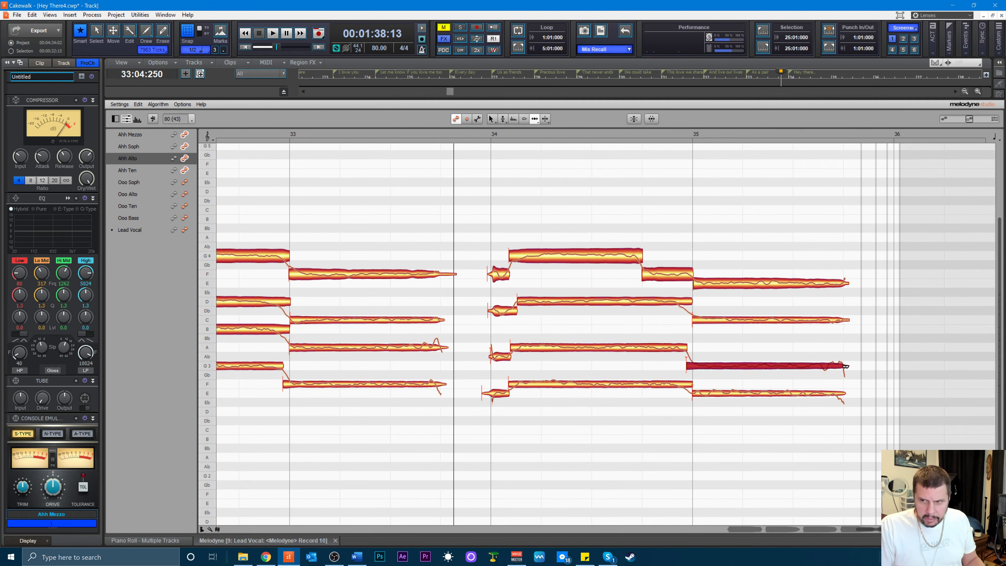
left_click(847, 321)
key("space")
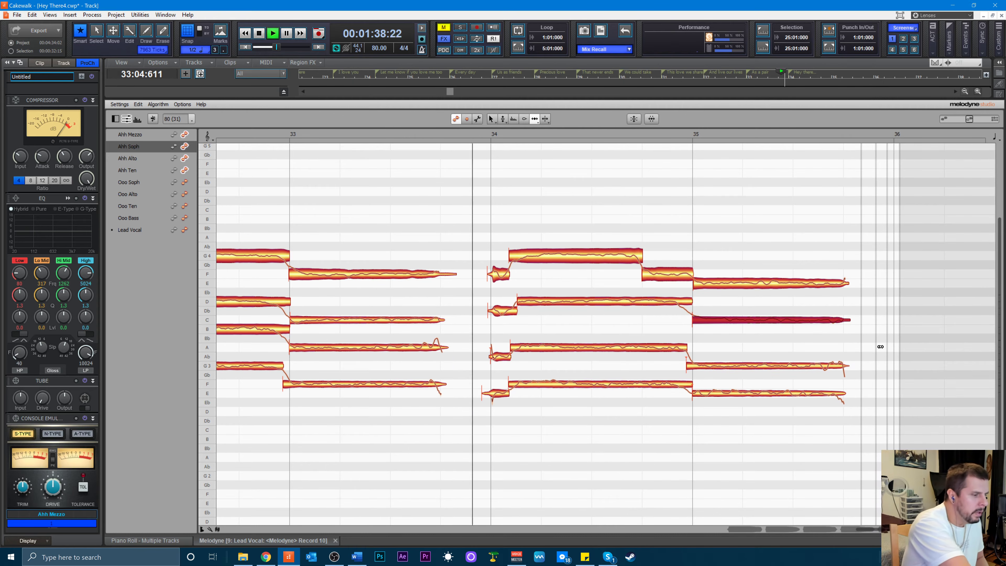
key("space")
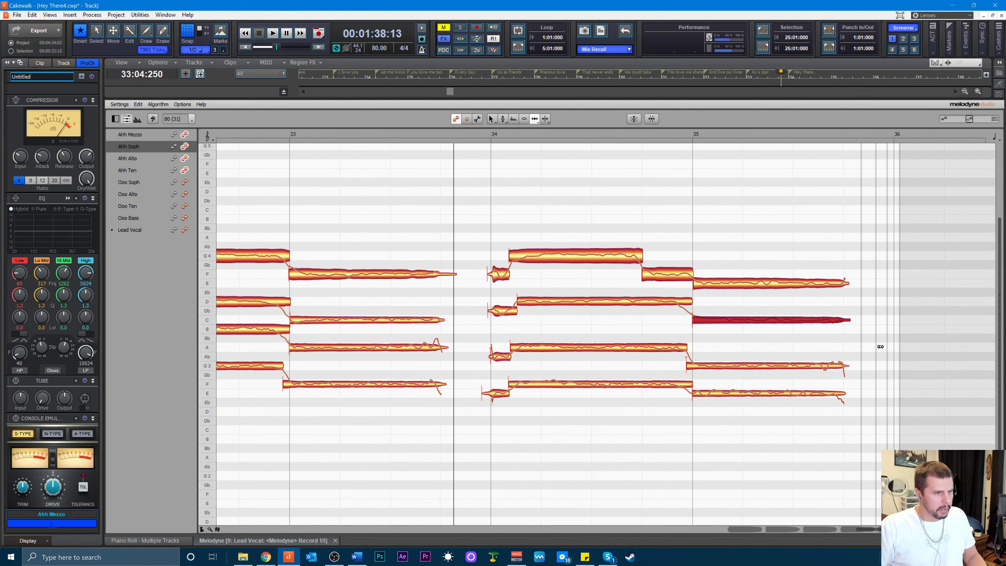
key("space")
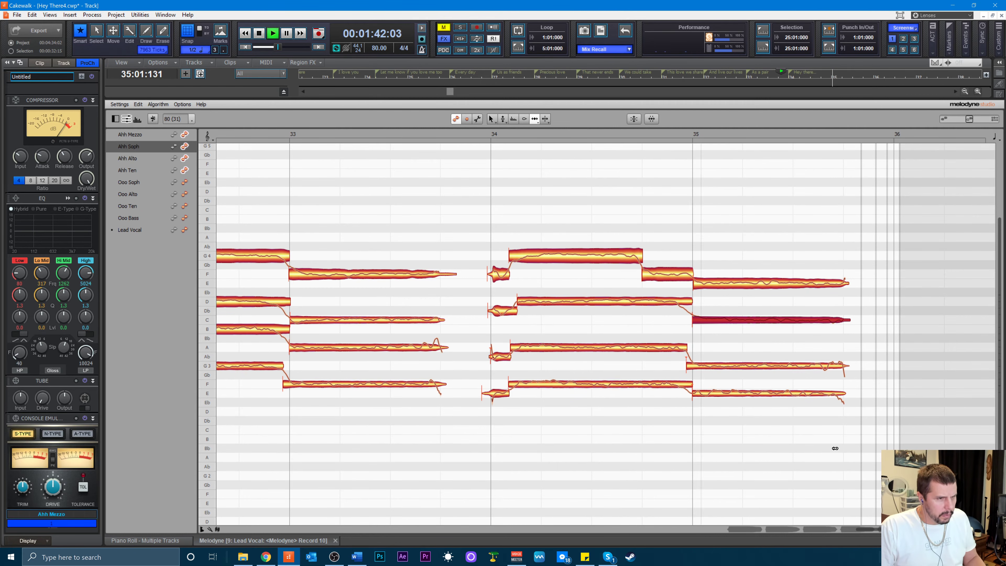
key("space")
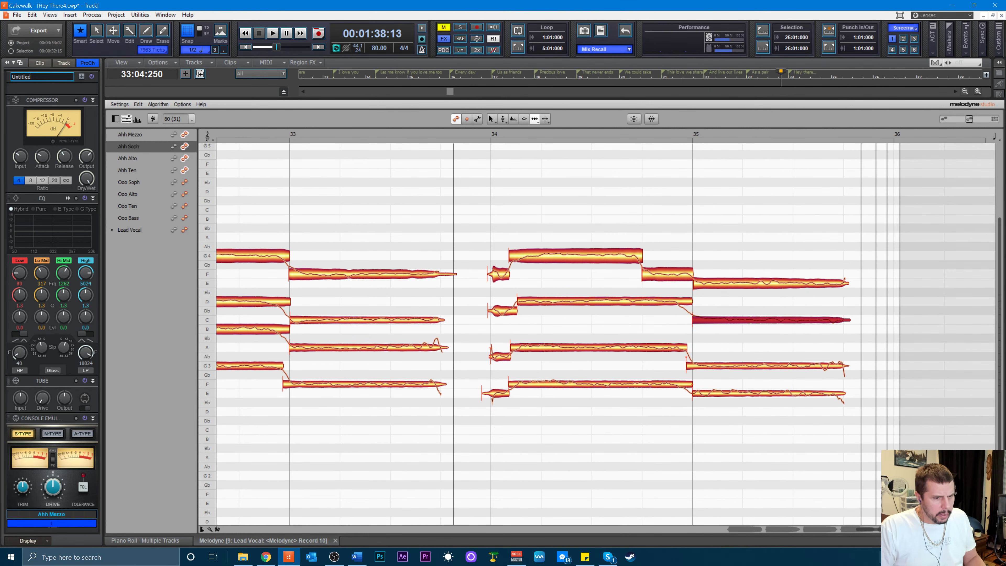
- Reduce the pitch modulation of the long bar 26 notes in all four Ahh tracks, setting Ahh Ten's to 53%
left_click_drag(893, 529, 743, 552)
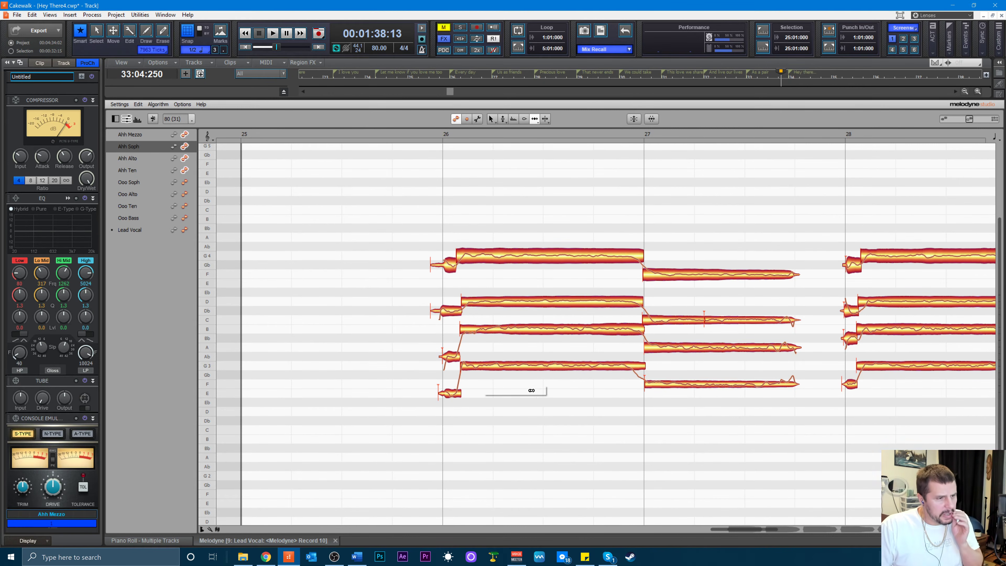
right_click(503, 396)
mouse_move(501, 392)
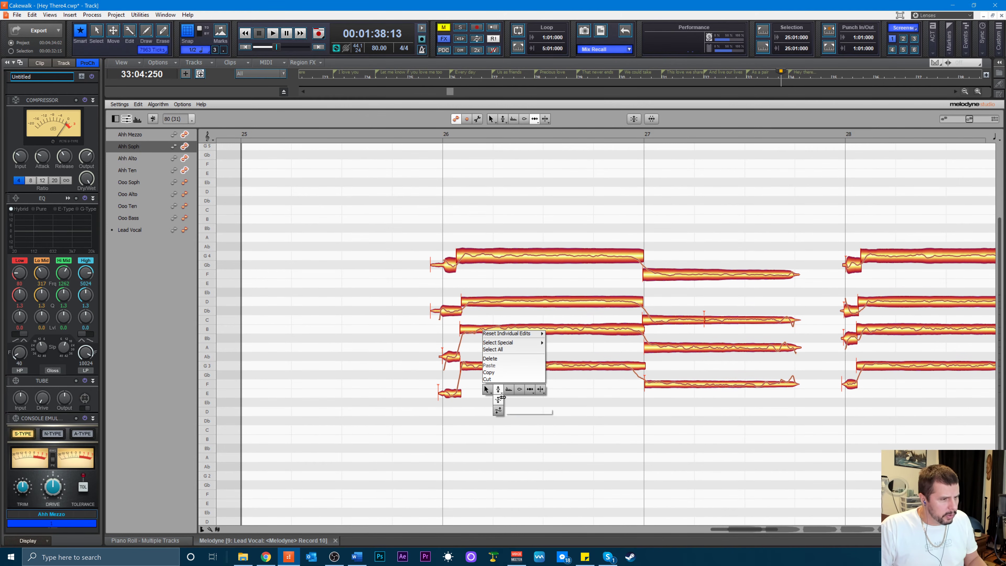
left_click(498, 410)
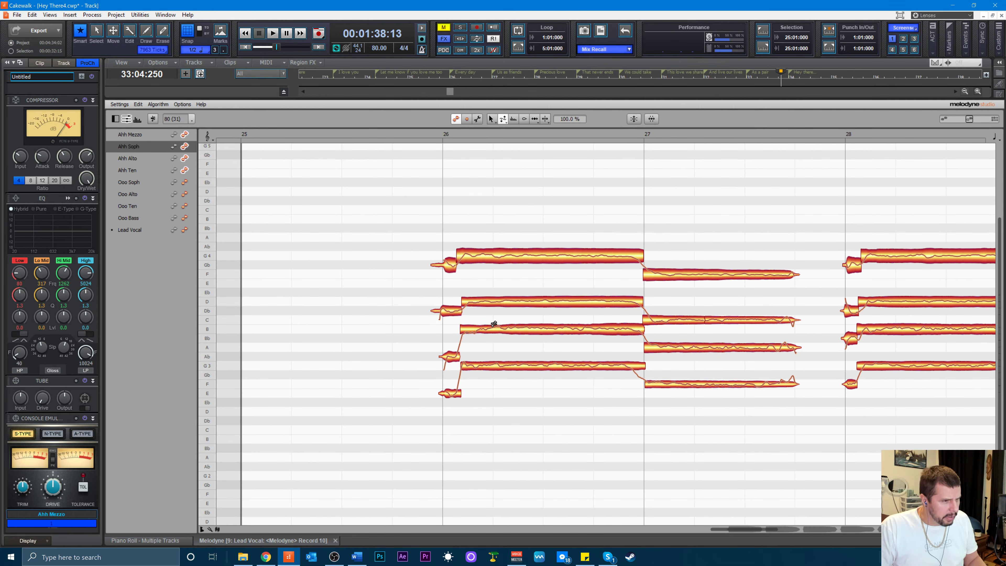
left_click(495, 256)
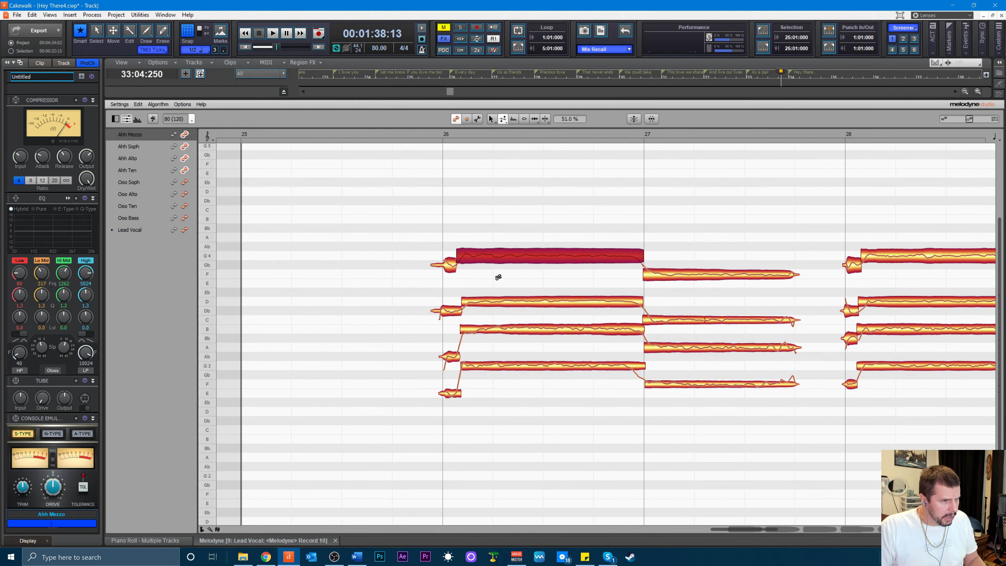
left_click(500, 303)
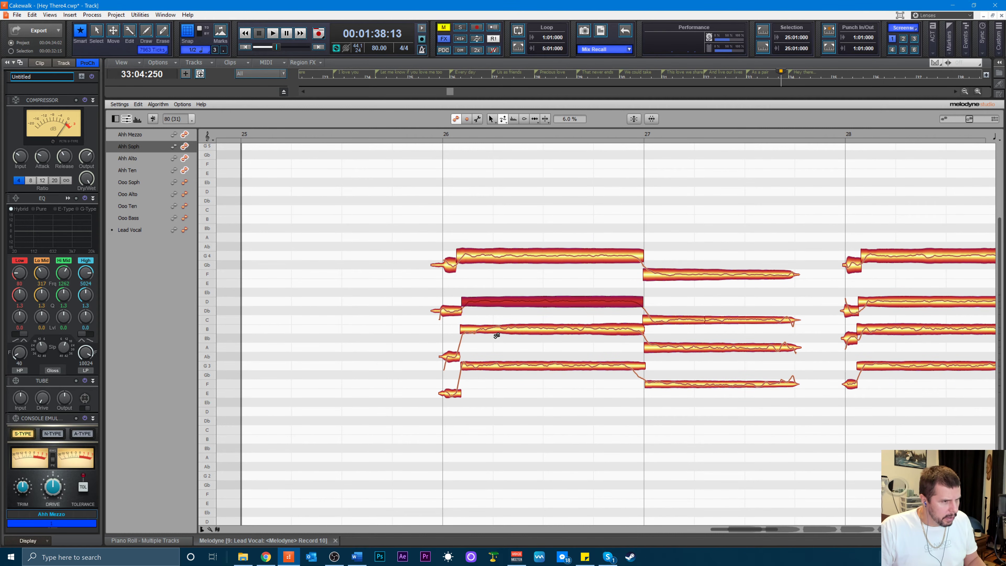
left_click(496, 329)
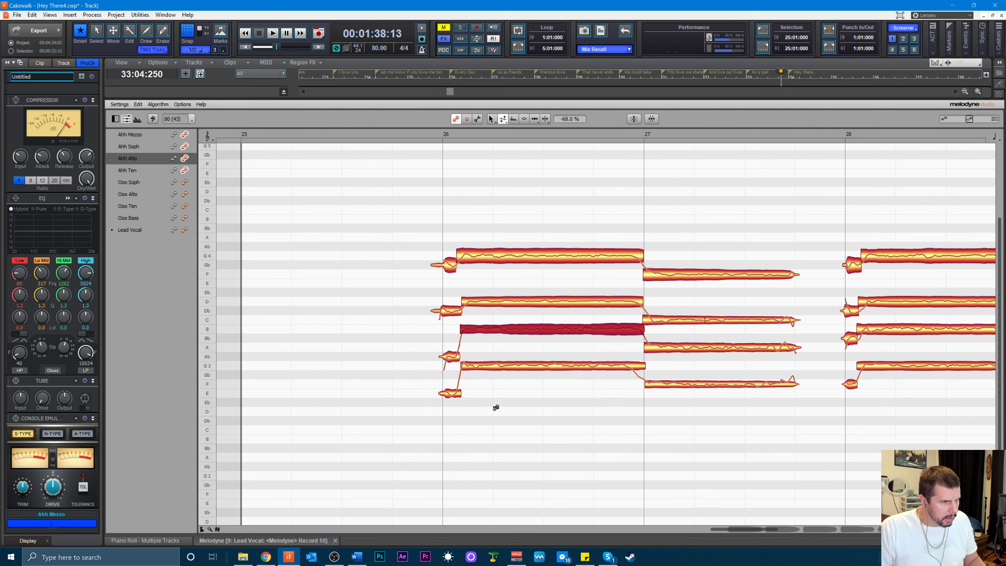
left_click(497, 367)
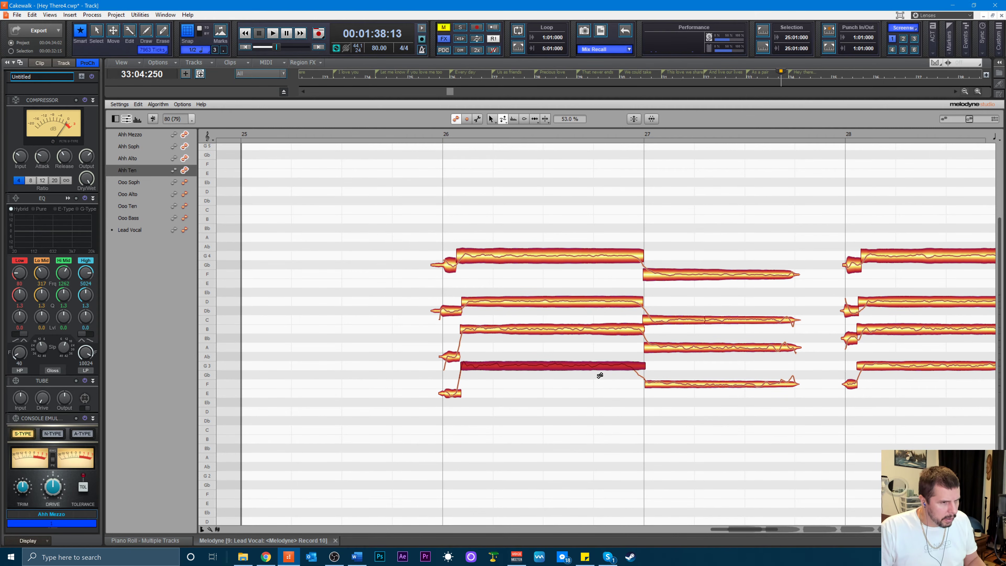
- Reduce the pitch modulation of the bar 27 Ahh notes, setting Ahh Mezzo's to 26%, and play from late bar 25
left_click(677, 345)
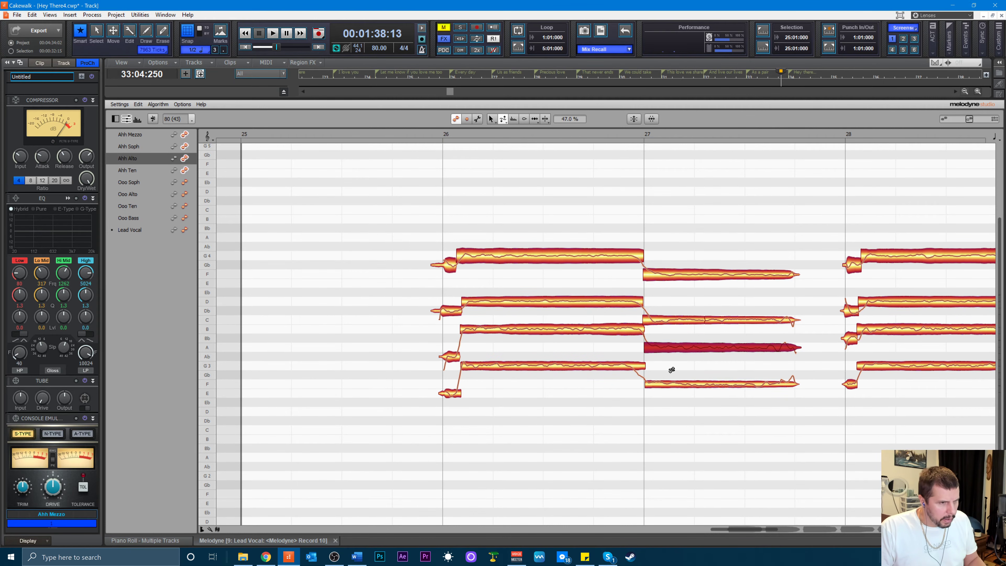
left_click(672, 384)
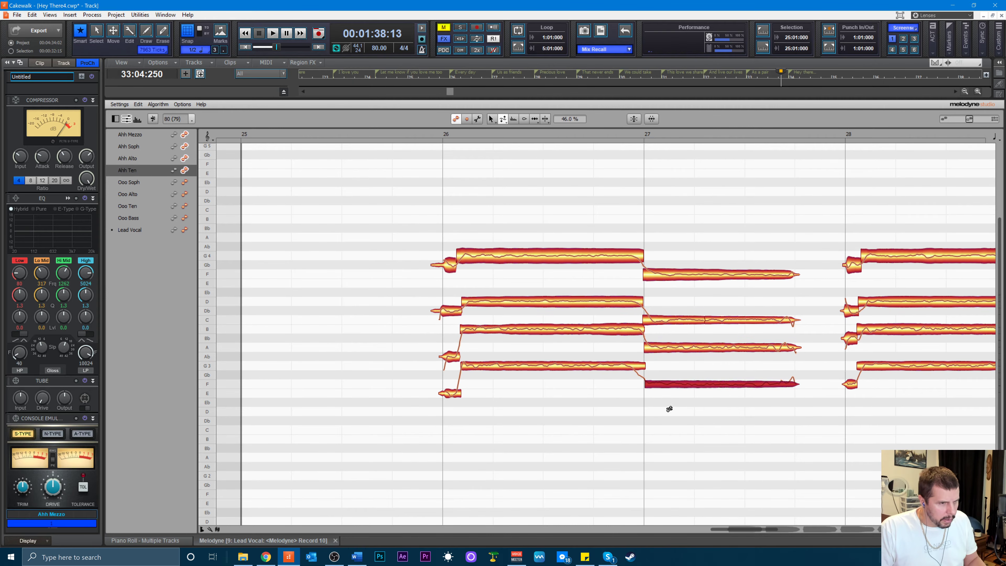
left_click(671, 320)
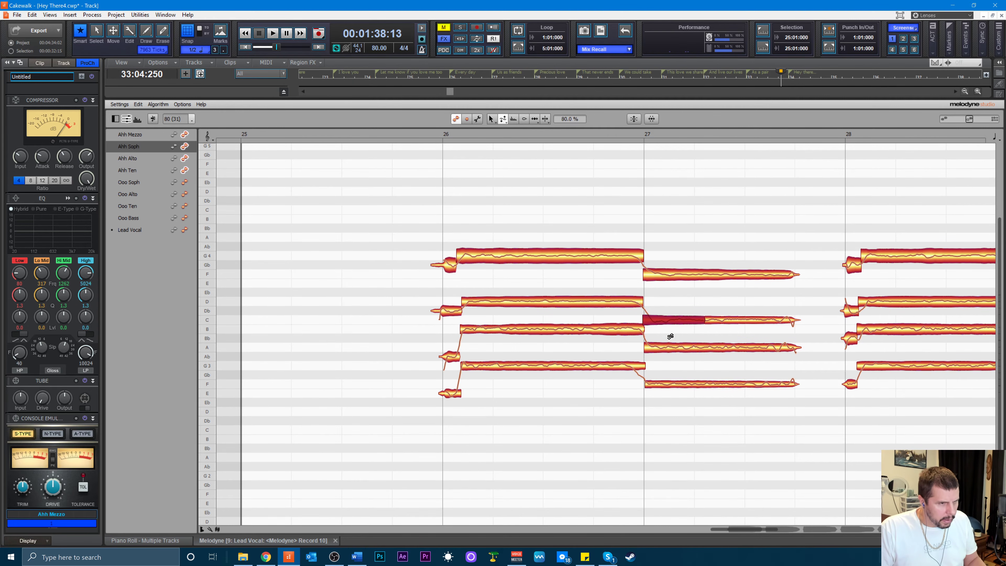
left_click(672, 278)
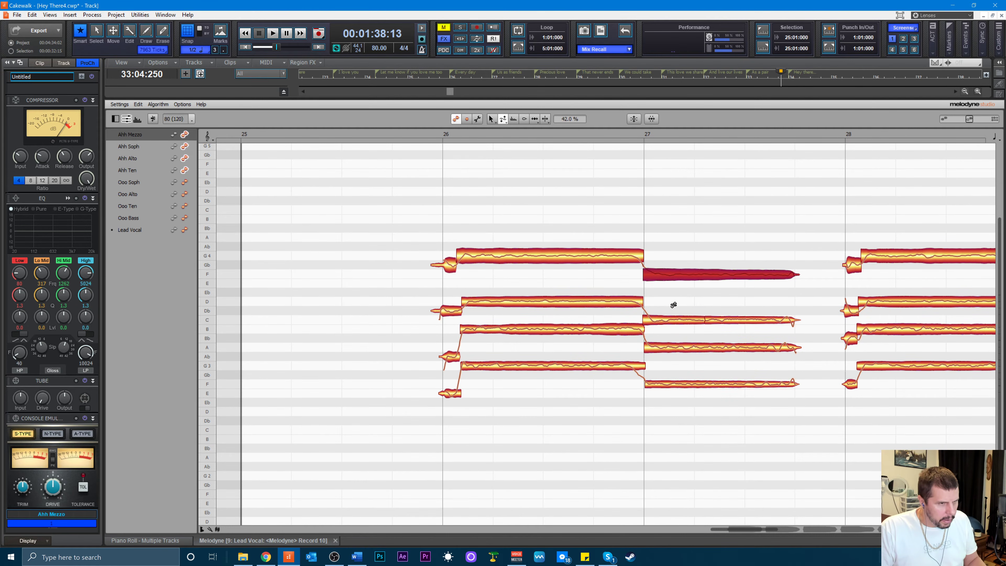
left_click(418, 137)
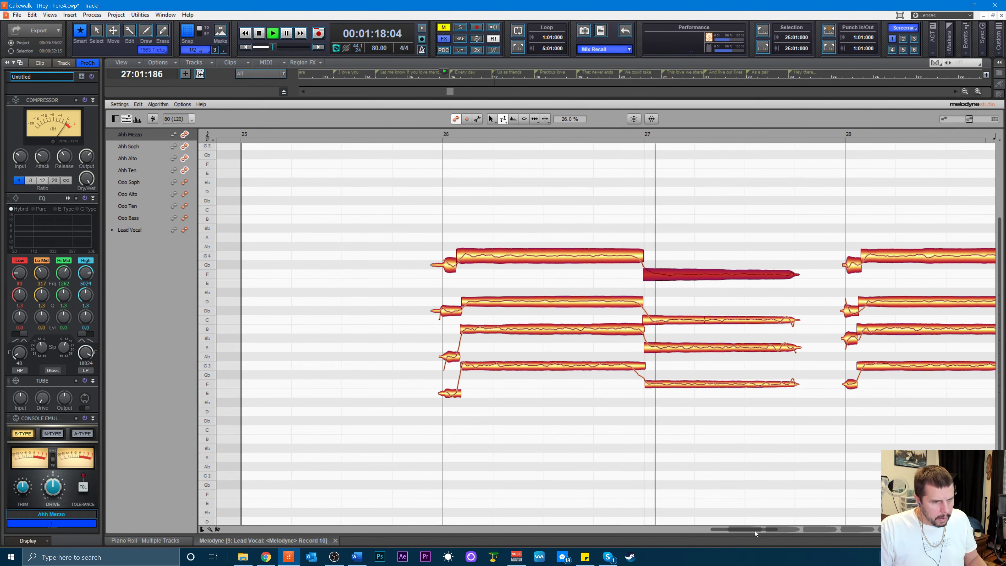
- Reduce the pitch modulation of the long bar 28 notes in all four Ahh tracks during playback, setting Ahh Mezzo's to 38%, and stop playback
left_click_drag(754, 531, 795, 529)
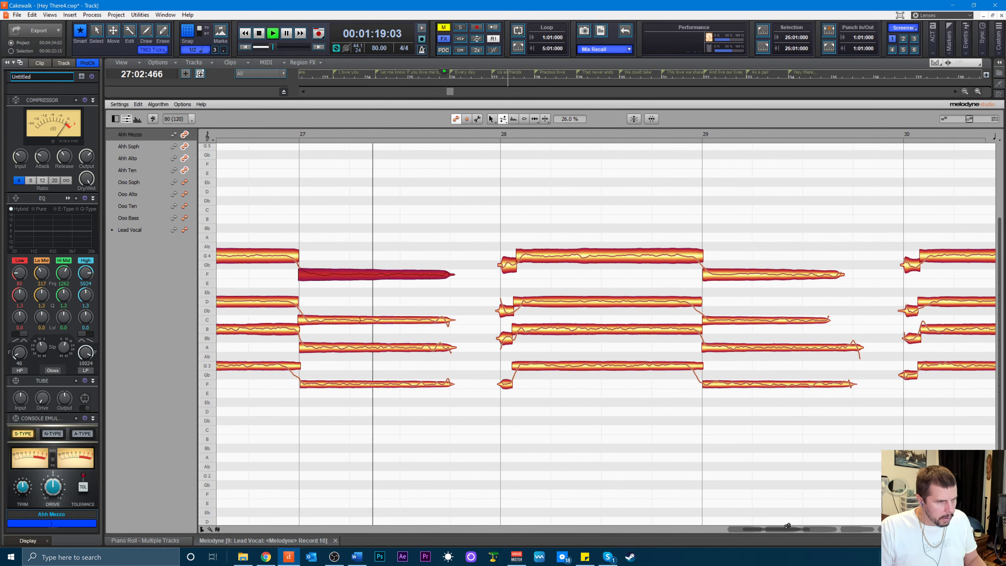
left_click(553, 366)
left_click(540, 329)
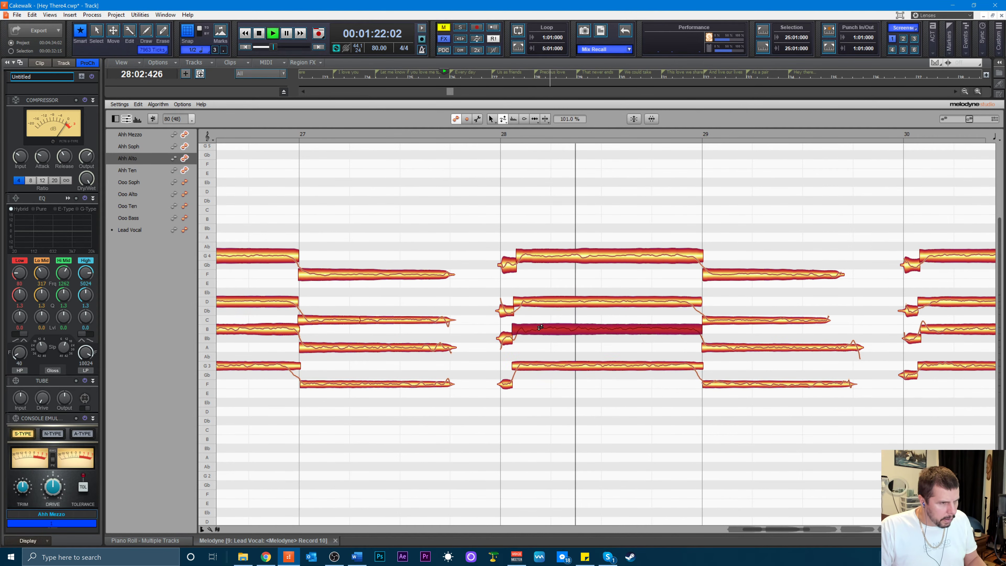
left_click(551, 302)
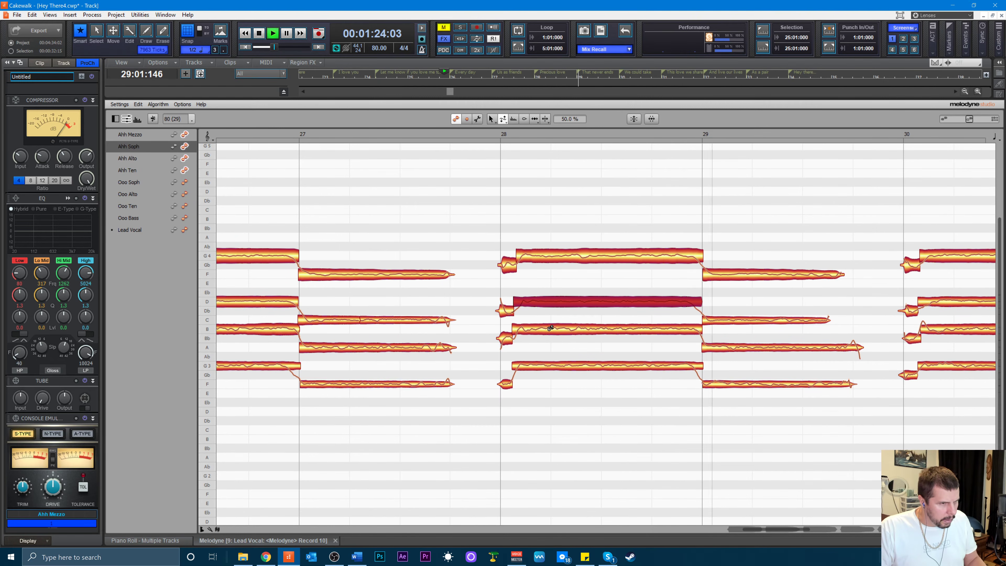
left_click(557, 261)
key("space")
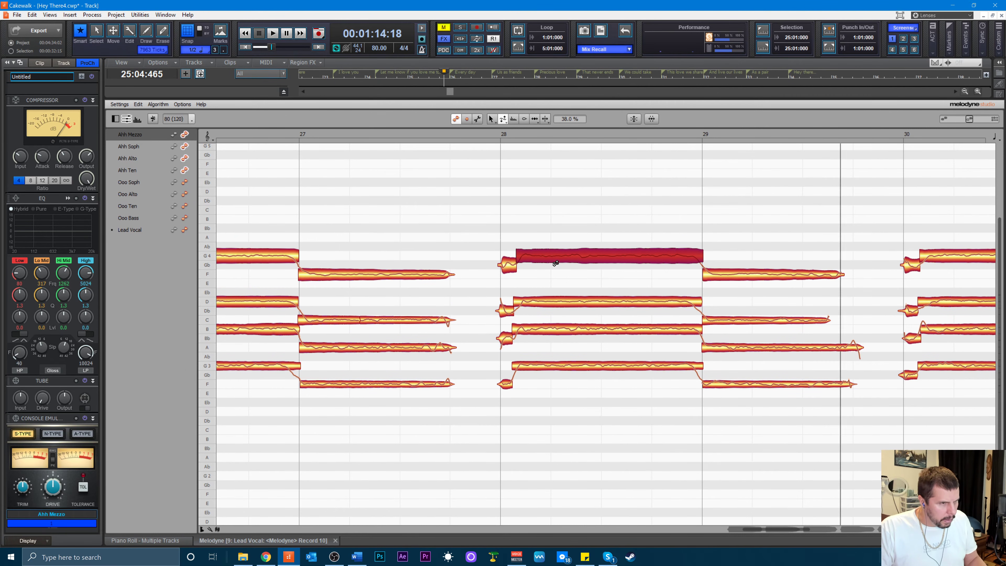
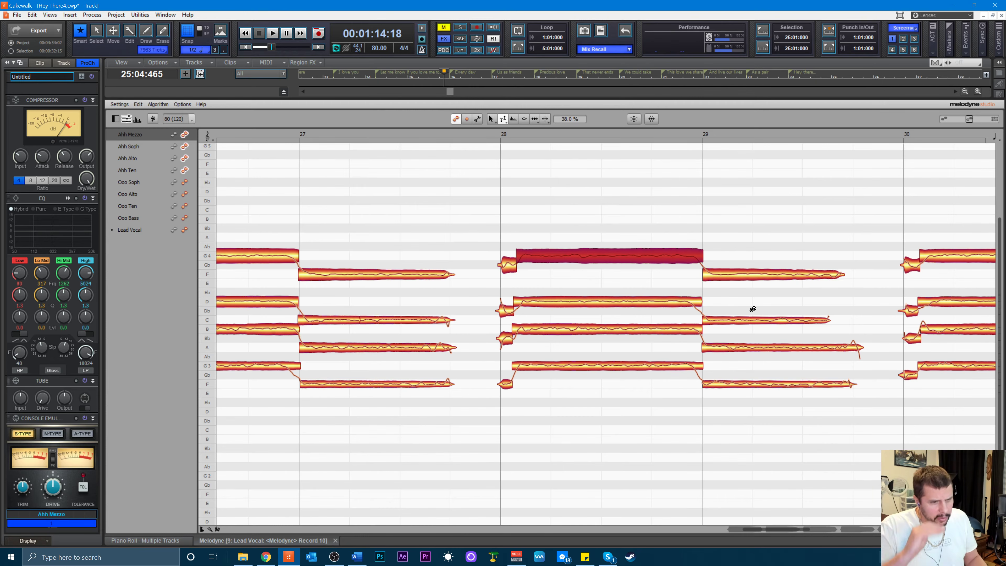
- Reduce pitch modulation on the bar 29 notes in Ahh Alto and Ahh Ten (-11%) and on all four long bar 30 Ahh notes
left_click(728, 346)
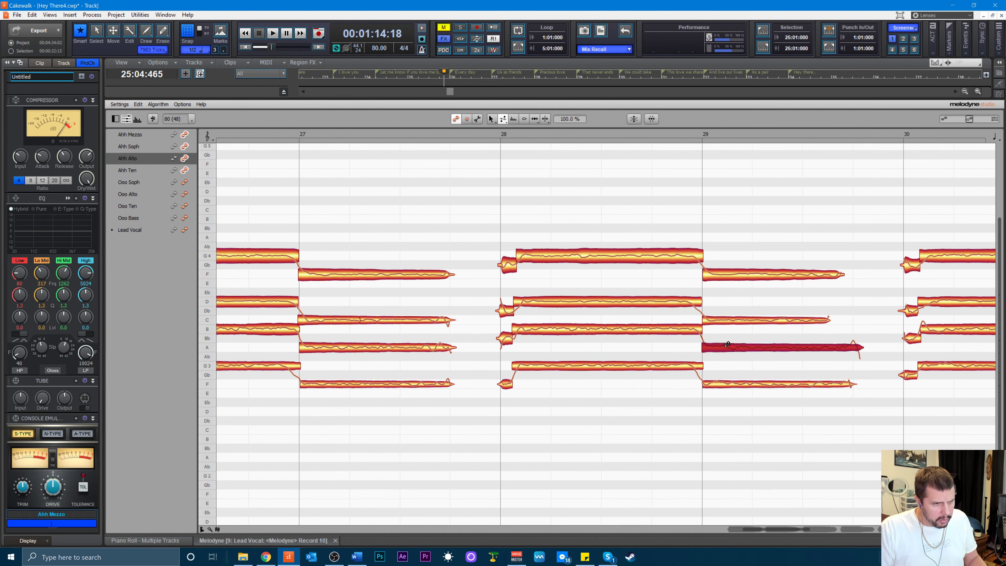
left_click(720, 383)
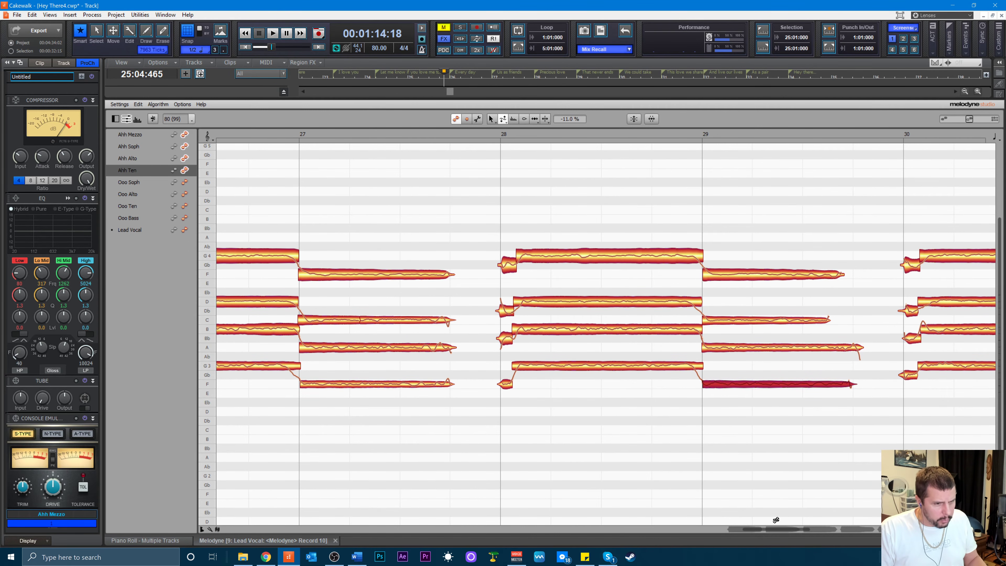
left_click_drag(777, 528, 815, 531)
left_click(567, 365)
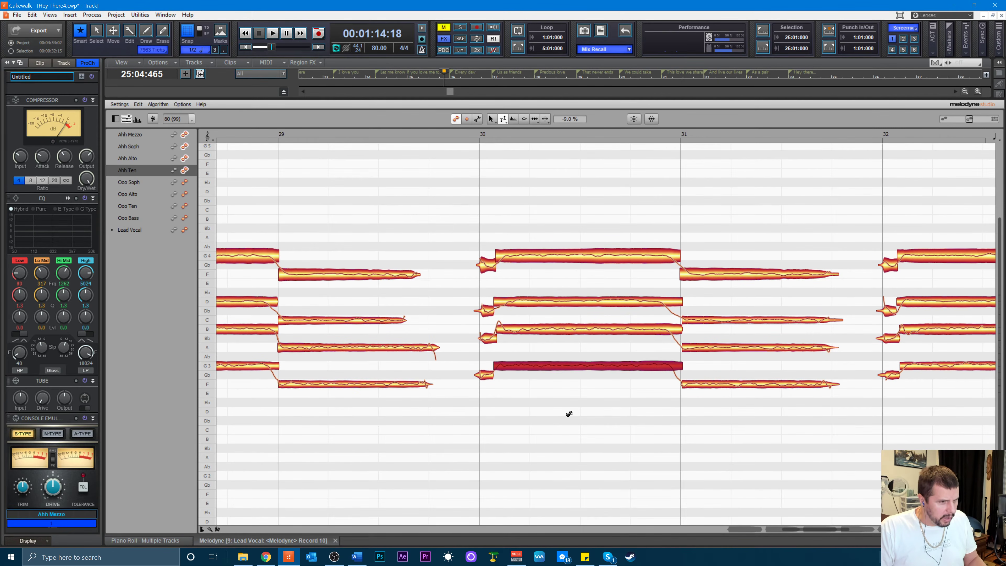
left_click(555, 336)
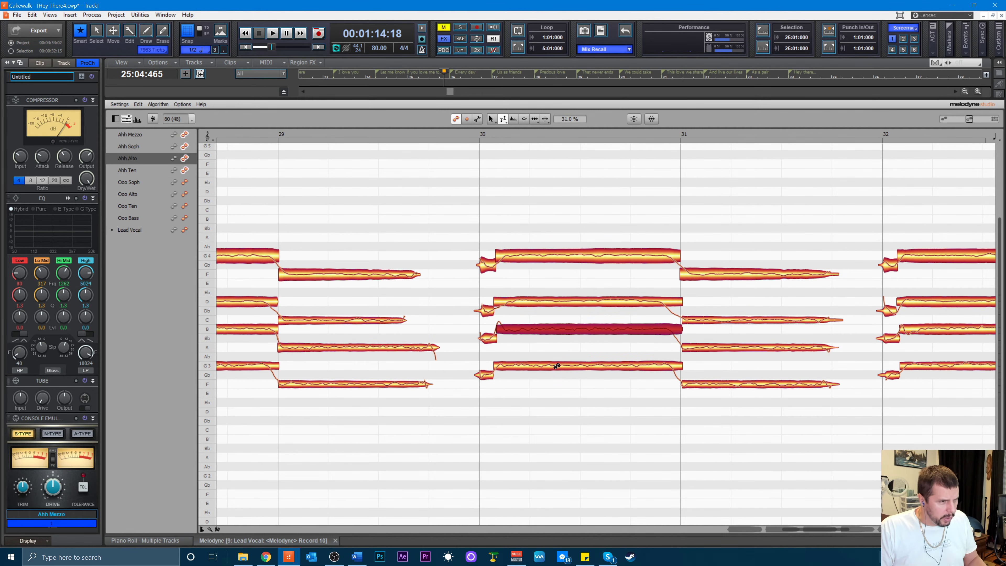
left_click(547, 300)
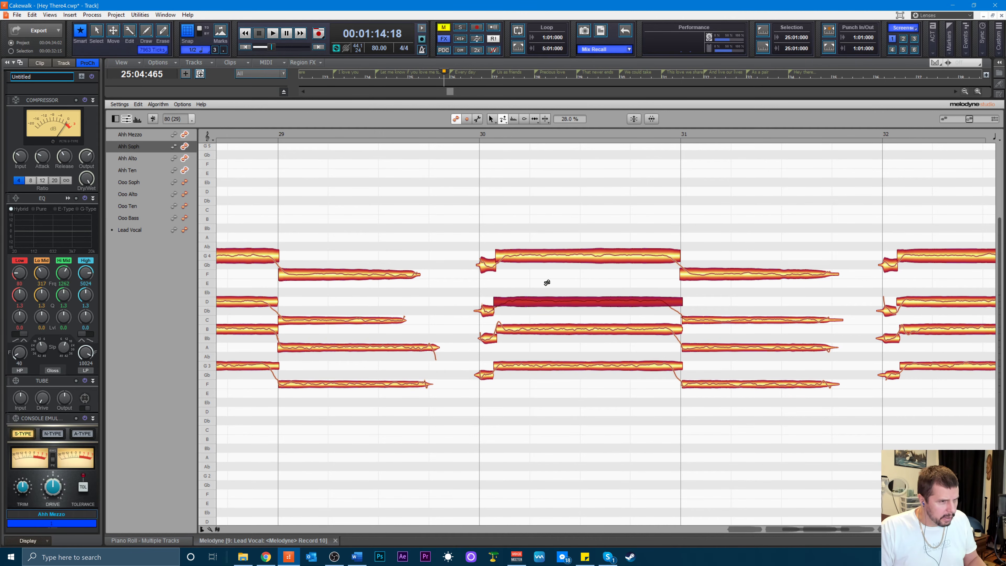
left_click(547, 259)
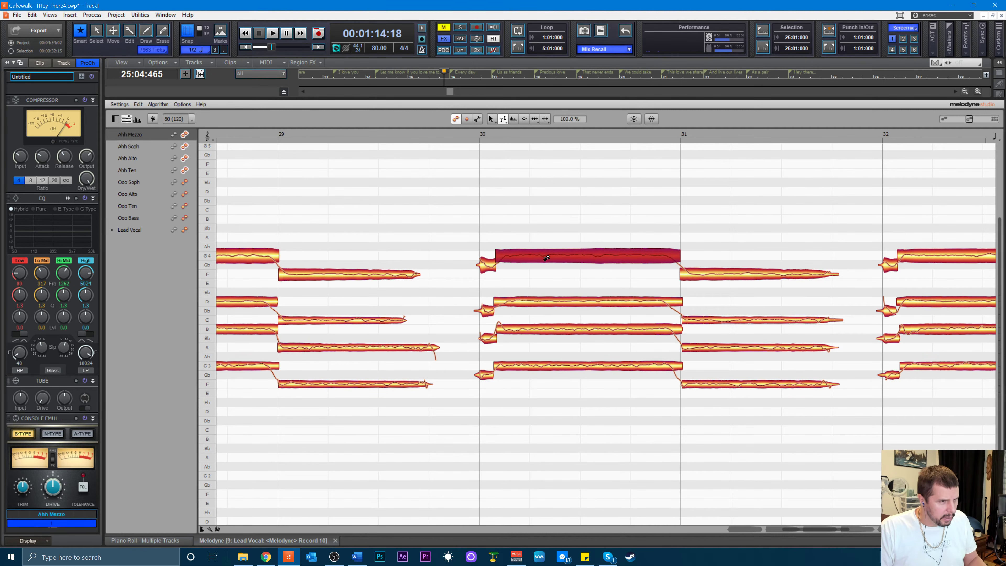
- Reduce the pitch modulation of the bar 31 notes in Ahh Soph, Ahh Alto and Ahh Ten, setting Ahh Ten's to 37%
left_click(740, 320)
left_click(741, 348)
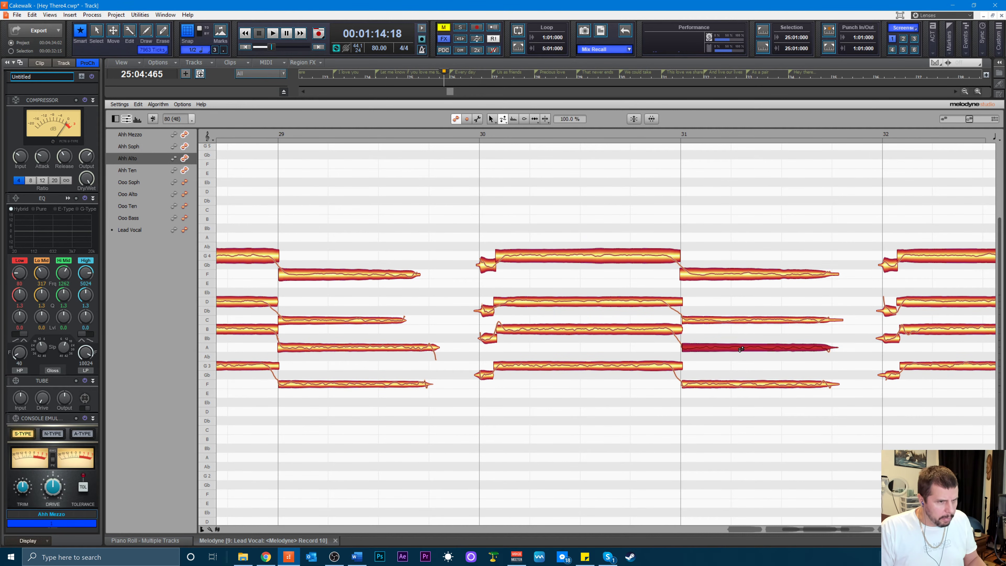
left_click(737, 383)
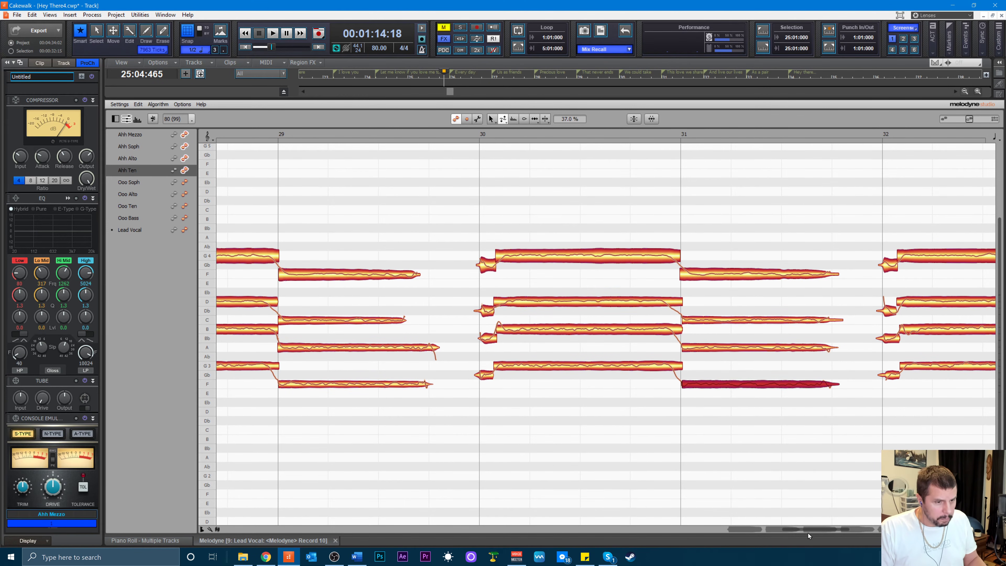
- Reduce the pitch modulation of the long bar 32 notes in Ahh Ten, Ahh Alto, Ahh Soph and Ahh Mezzo
left_click_drag(812, 528, 841, 529)
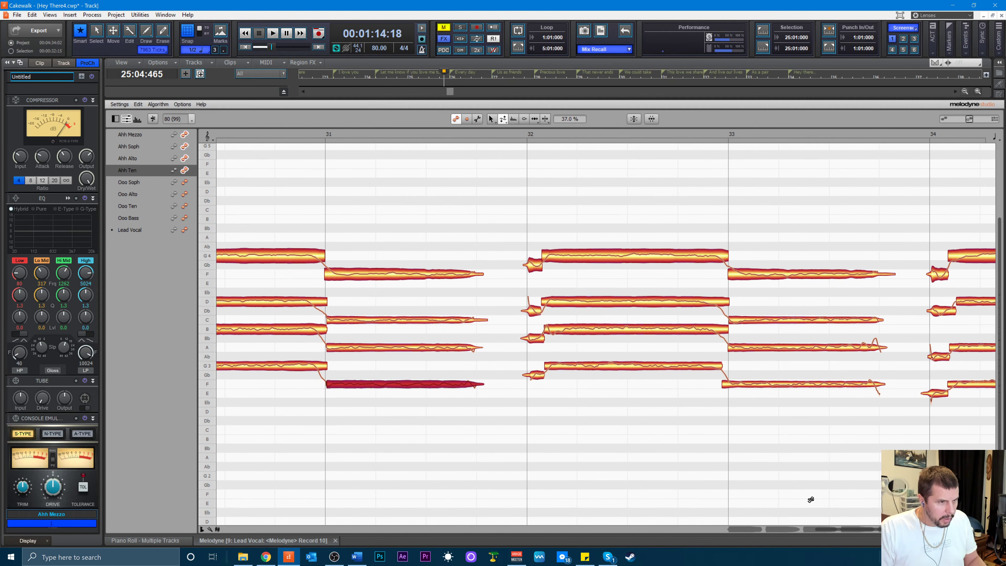
left_click(619, 364)
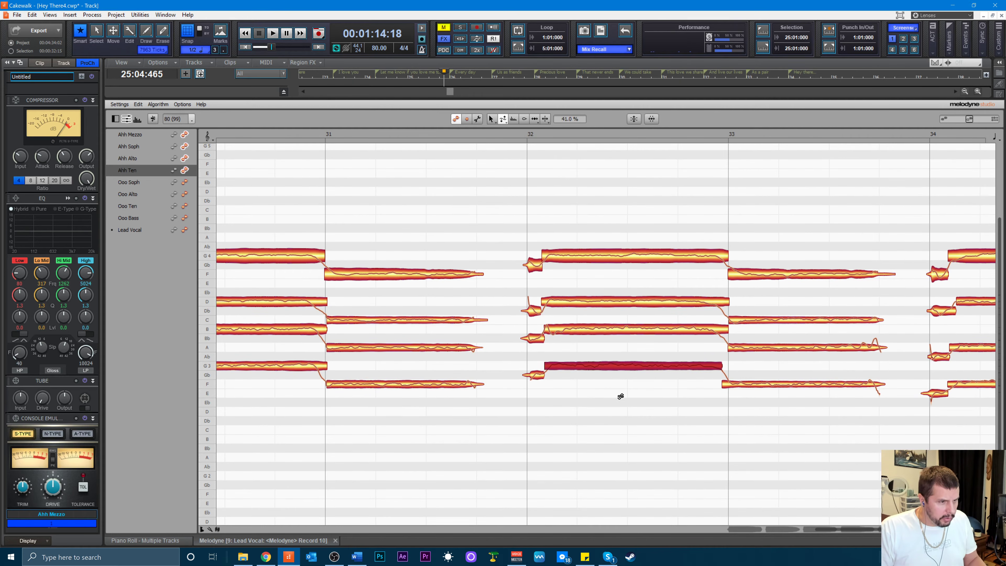
left_click(612, 334)
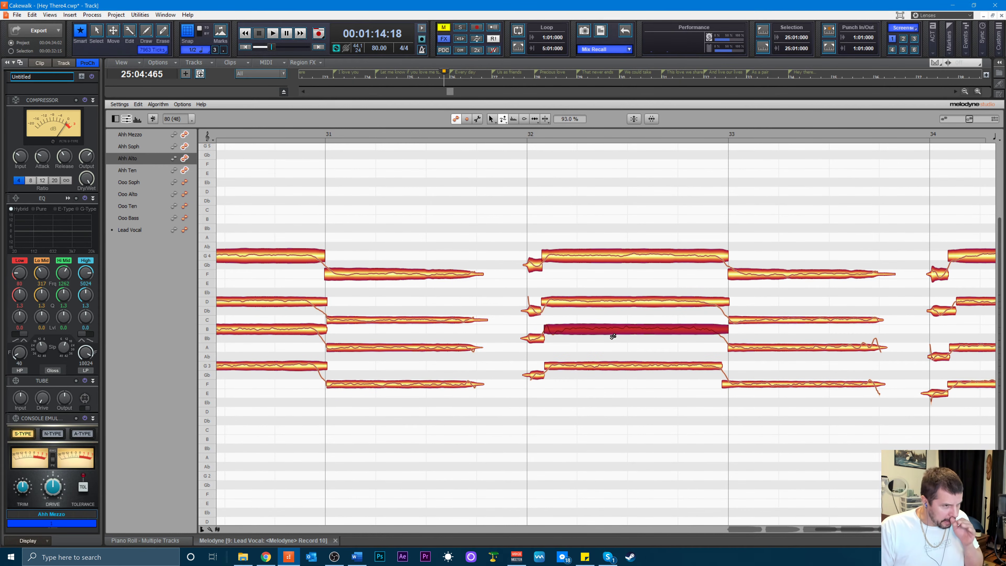
left_click(594, 301)
left_click(592, 256)
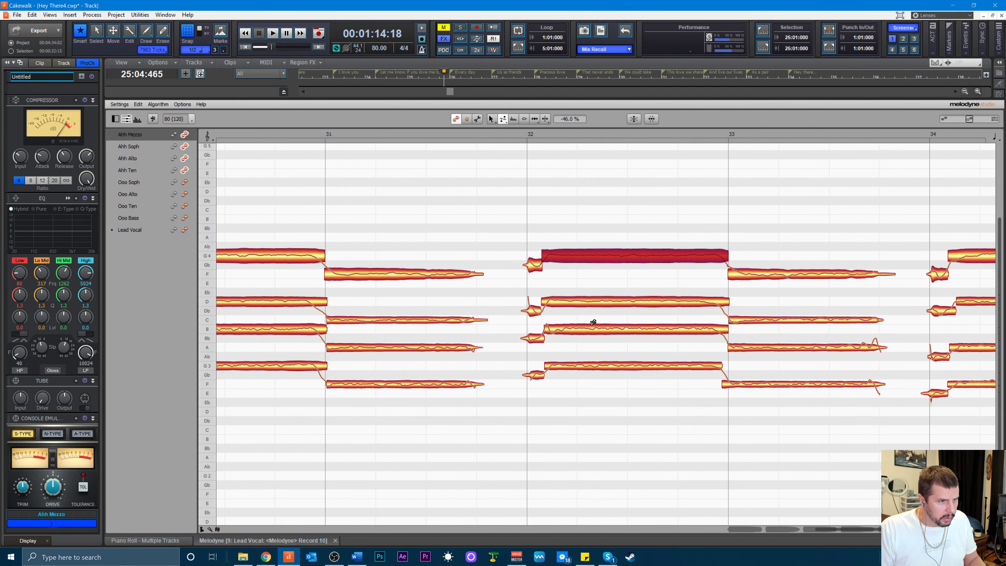
- Reduce the pitch modulation of the bar 33 notes in all four Ahh tracks, setting Ahh Ten's to 55%
left_click(750, 275)
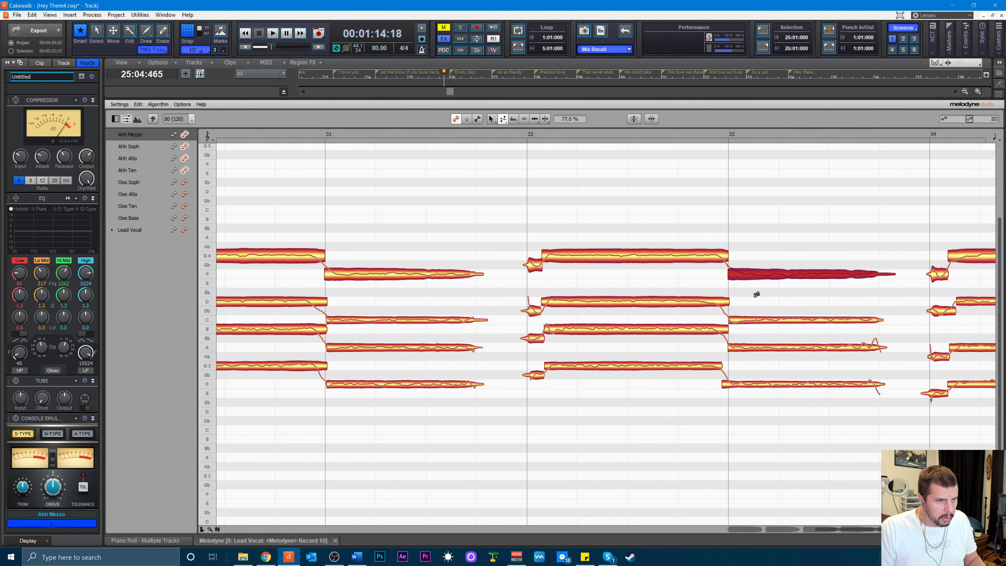
left_click(760, 321)
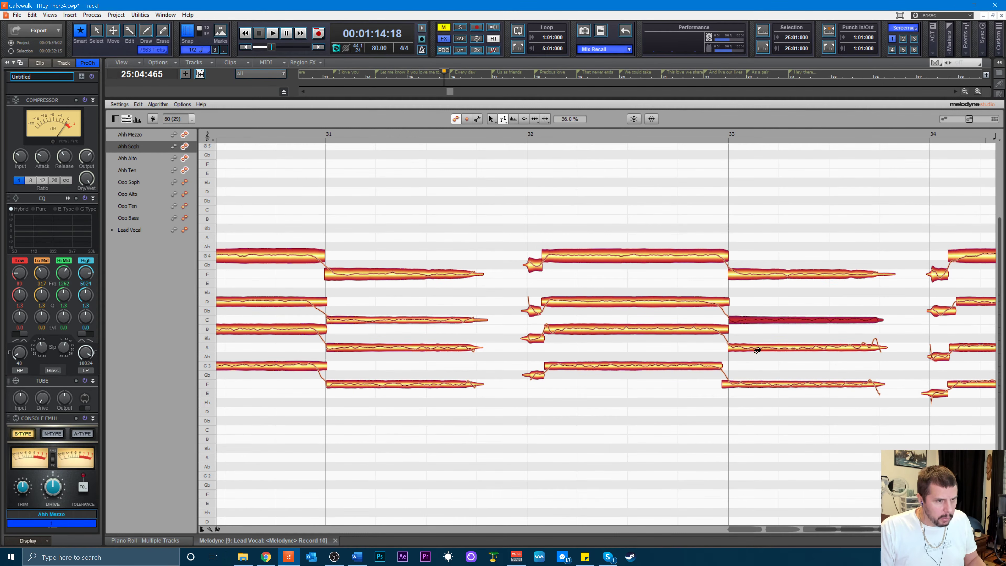
left_click(760, 348)
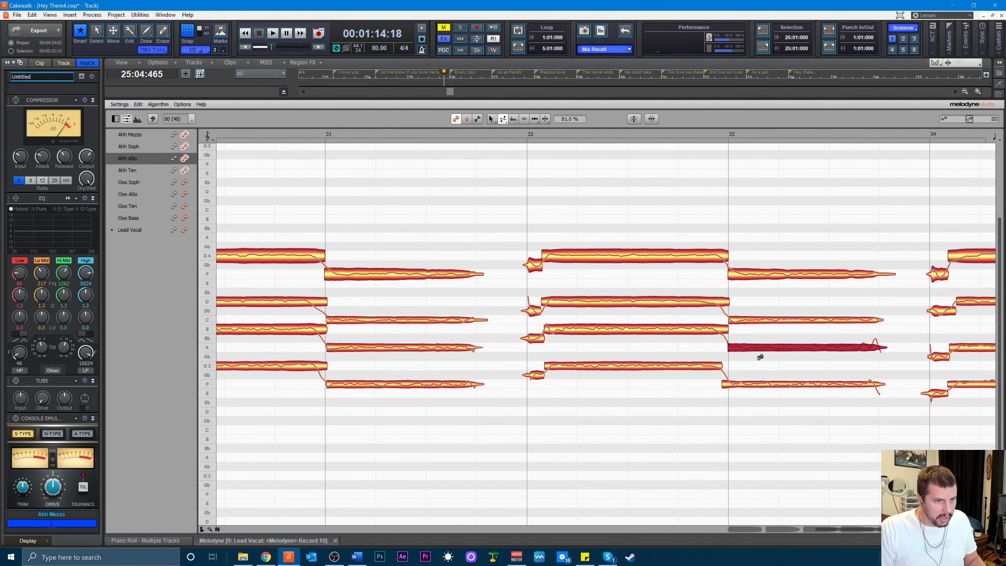
left_click(764, 384)
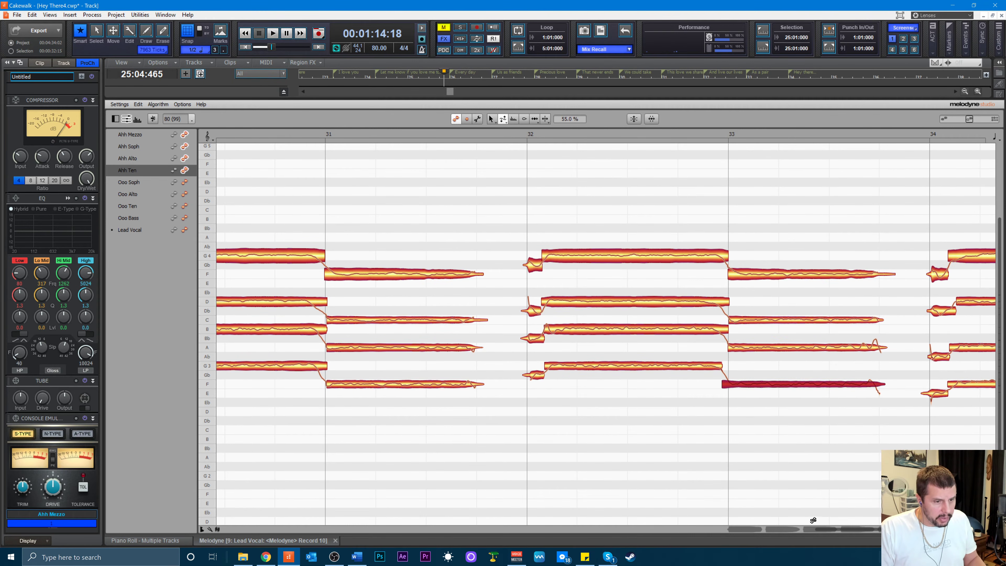
- Reduce the pitch modulation of the long notes after the short bar 34 notes in all four Ahh tracks
left_click_drag(831, 529, 864, 523)
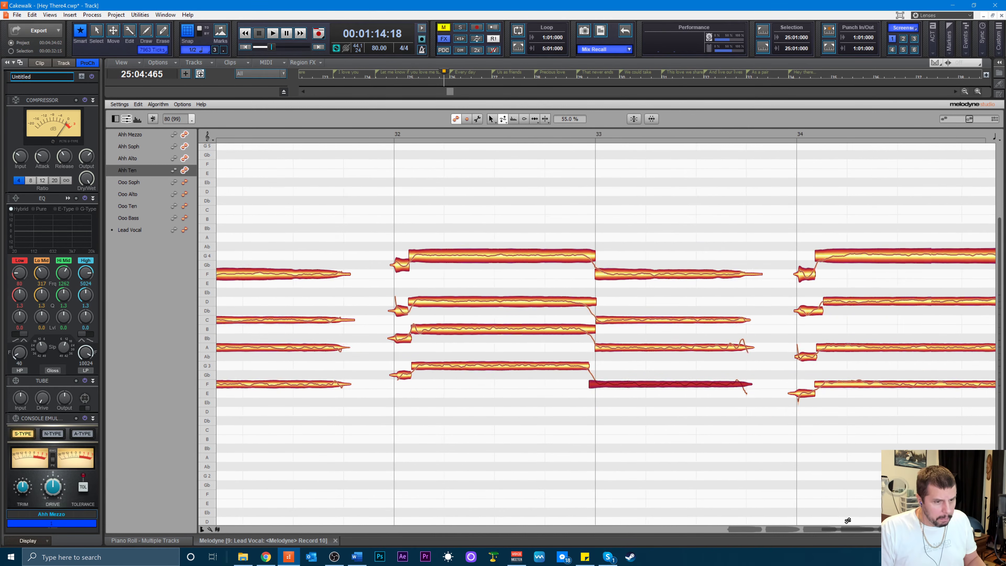
left_click(649, 385)
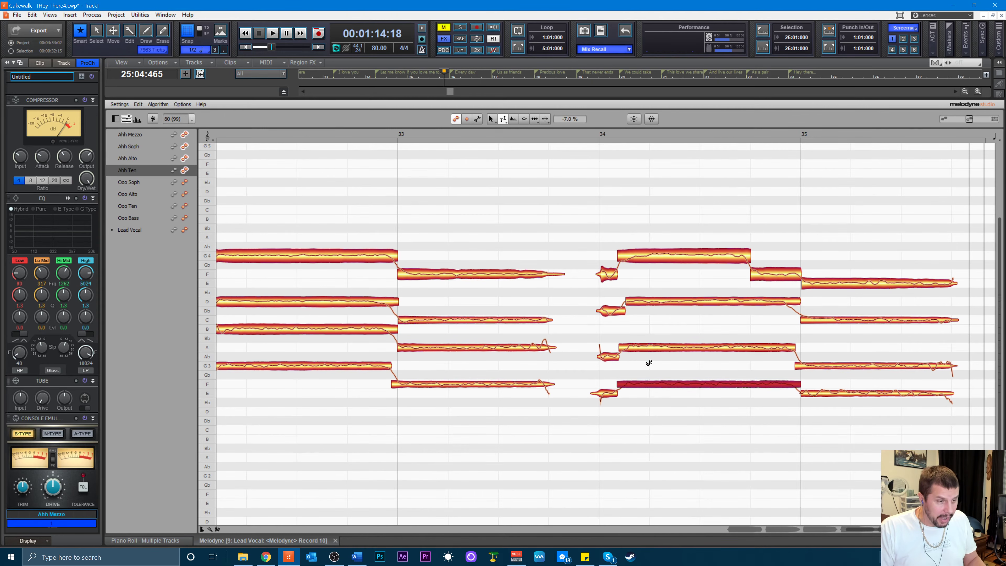
left_click(650, 350)
left_click(652, 305)
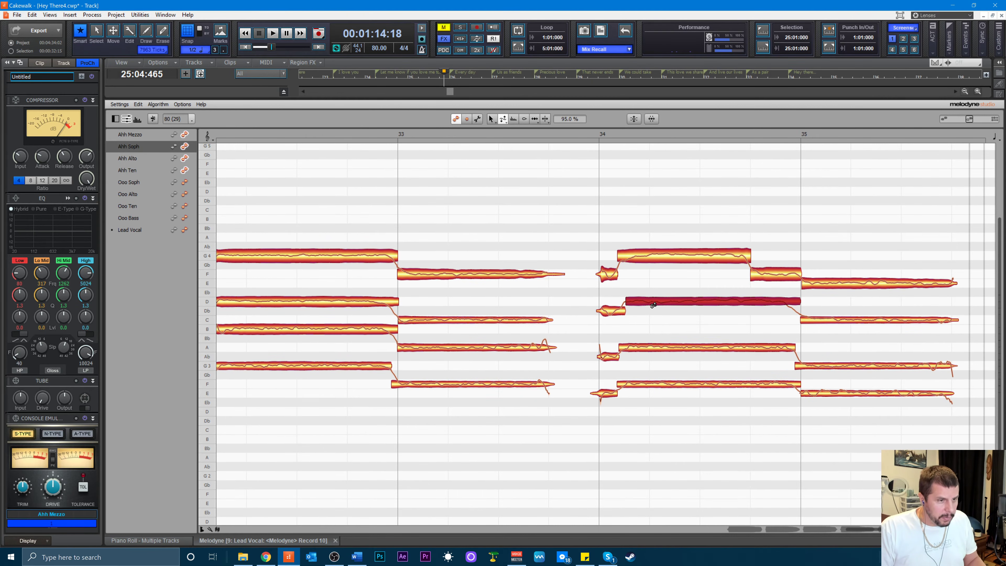
left_click(652, 256)
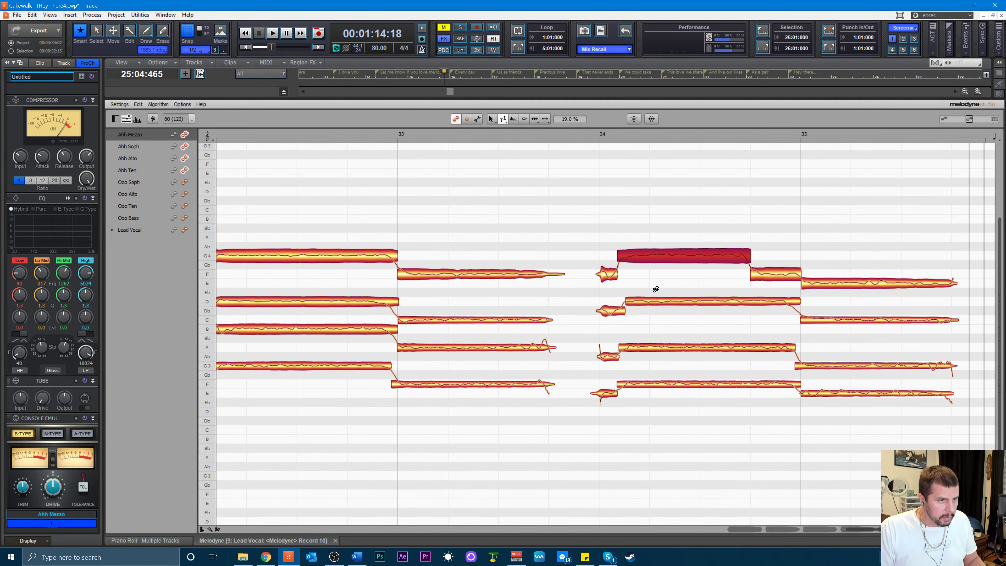
- Reduce the pitch modulation of Ahh Mezzo's bar 35 note
left_click(842, 283)
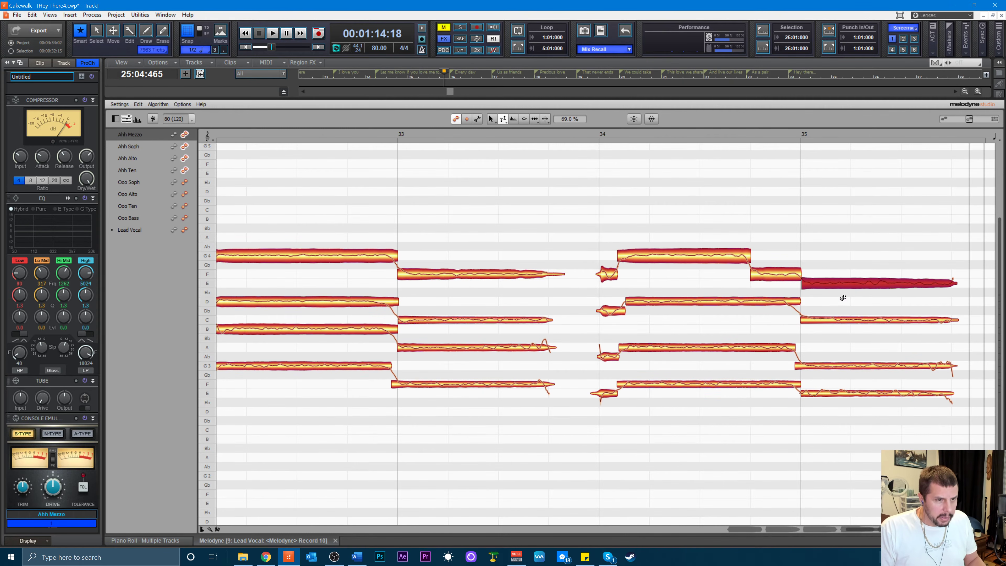
- Select the bar 35 notes of Ahh Soph, Ahh Alto and Ahh Ten one after another, and save the project
left_click(848, 321)
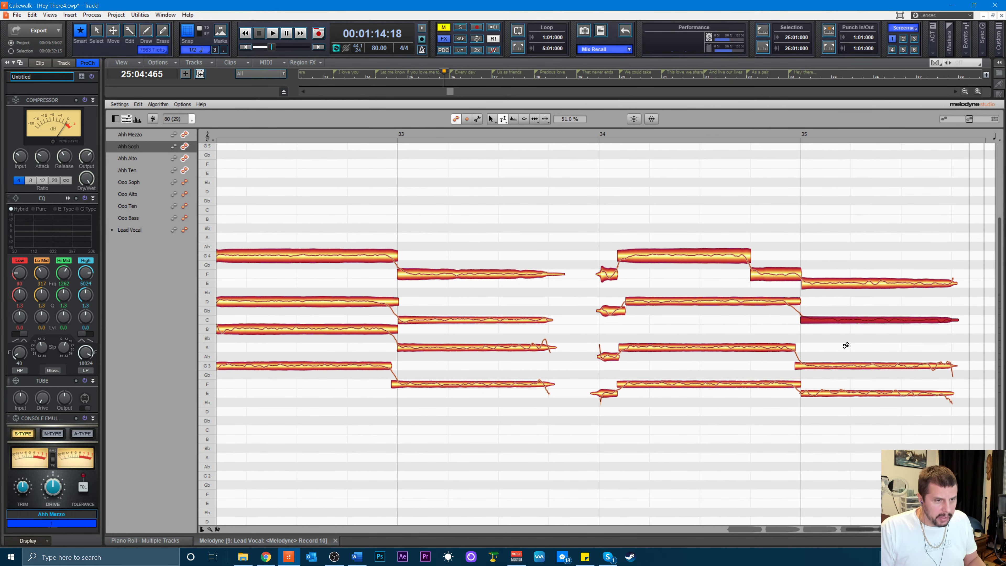
left_click(837, 366)
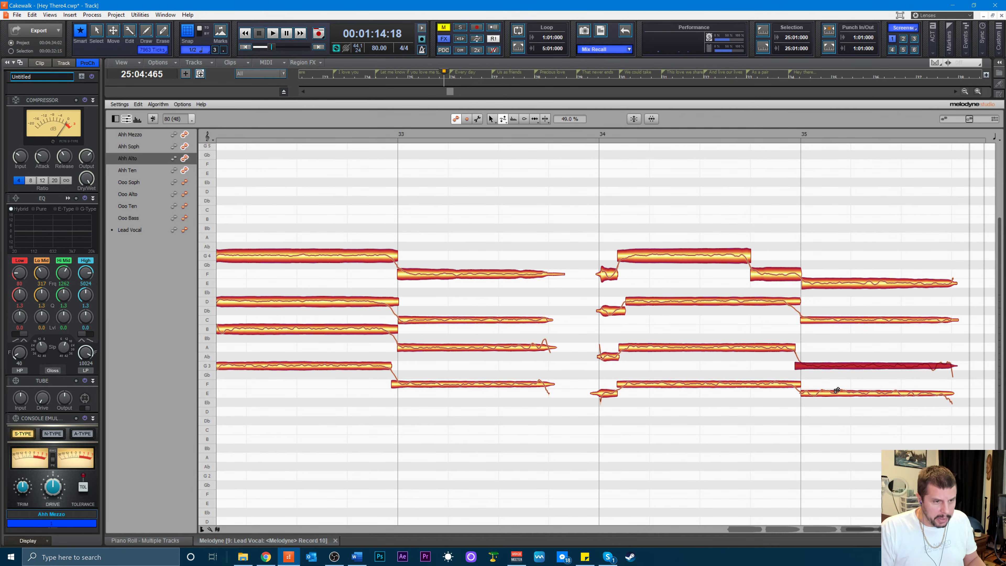
left_click(836, 392)
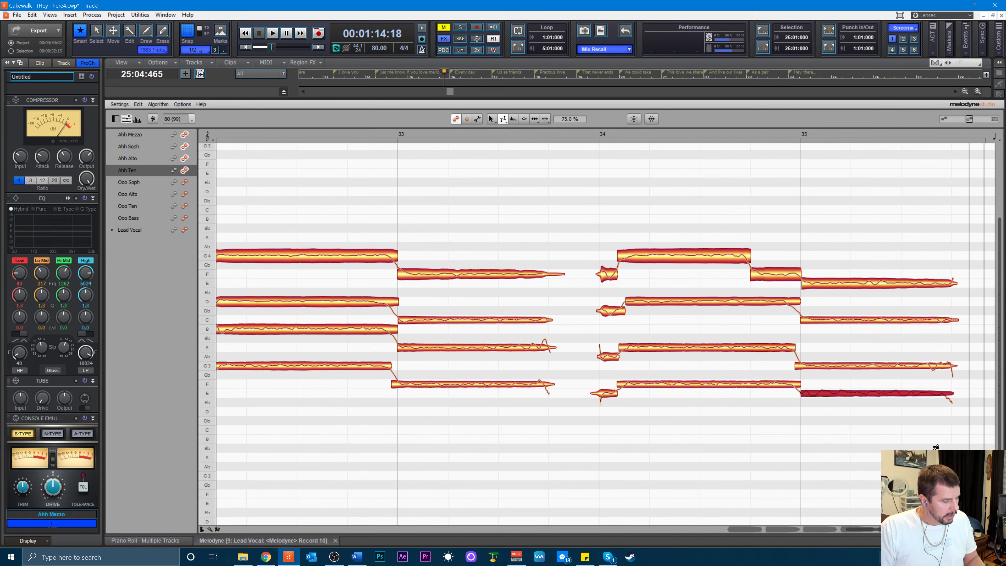
key("ctrl+s")
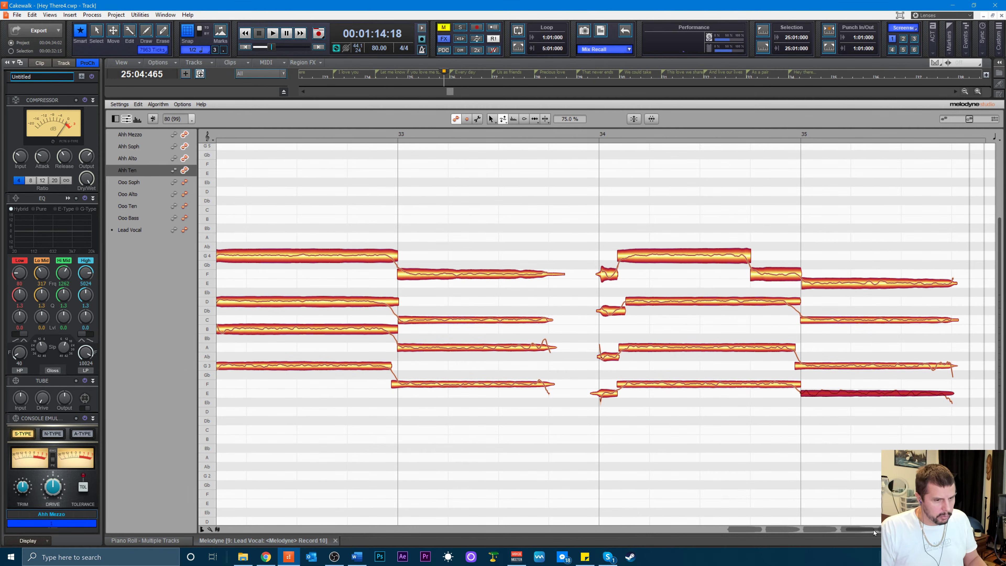
- Play back the vocal harmonies from 25:04:080, just before the first notes at bar 26
left_click_drag(874, 530, 734, 546)
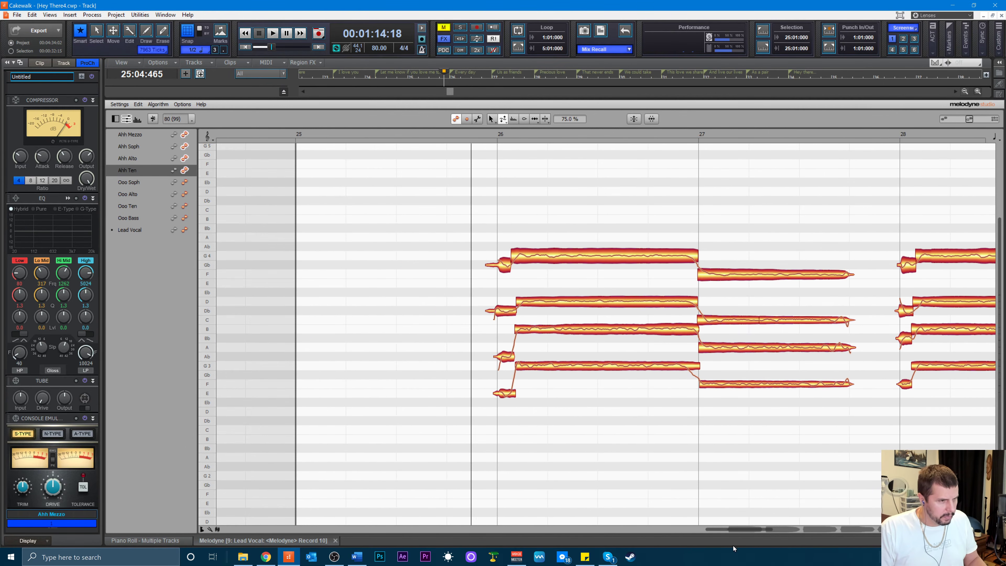
left_click(451, 137)
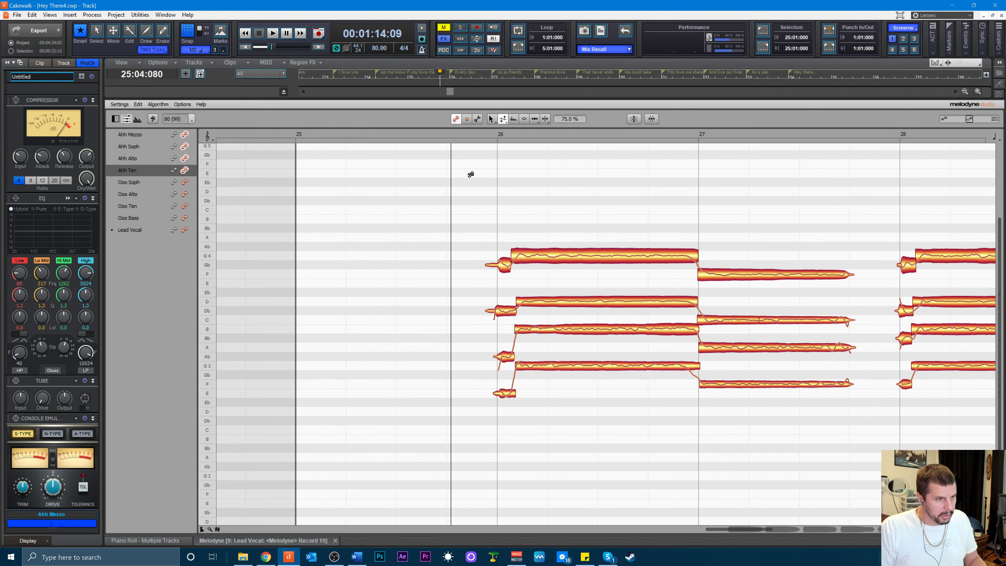
key("space")
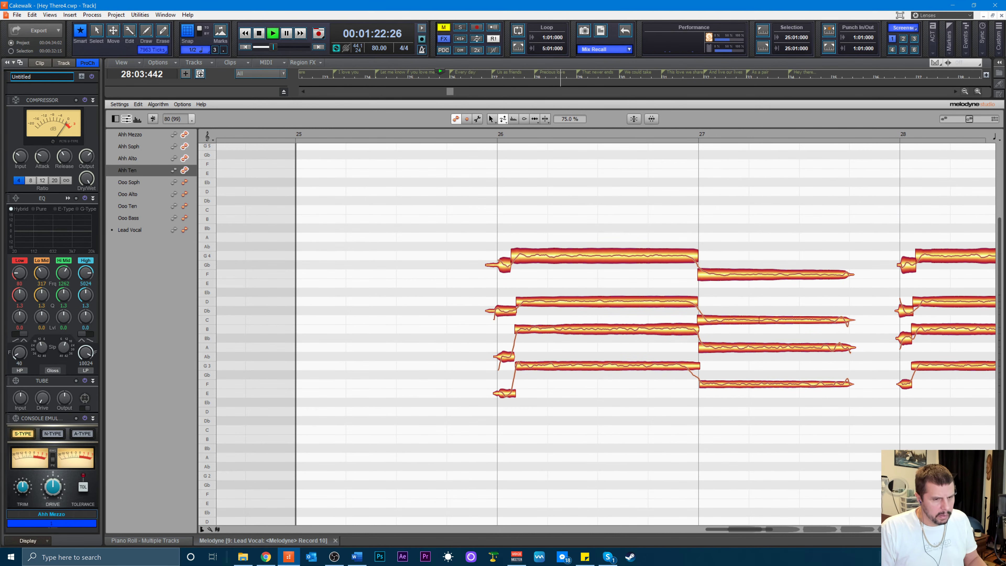
- Collapse the Melodyne editor, stop playback, and enlarge the bus pane below the tracks
key("d")
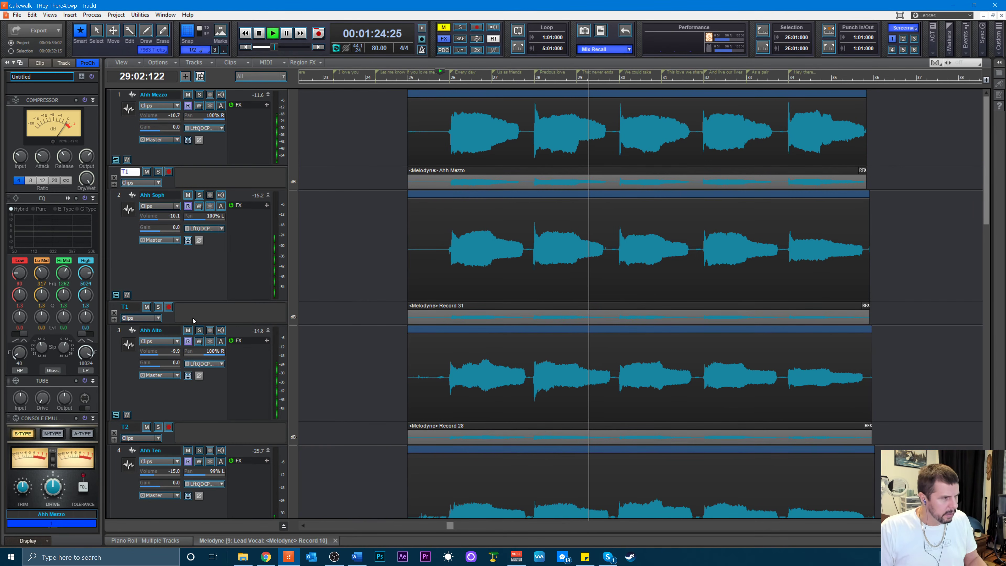
key("space")
scroll(159, 266, "down", 9)
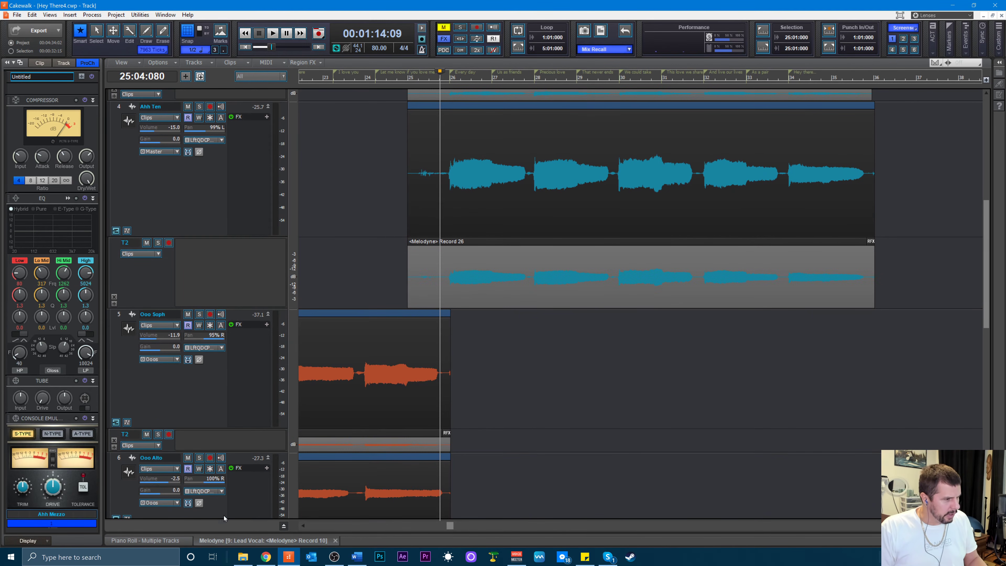
left_click_drag(227, 526, 230, 335)
- Insert a new stereo bus after the Ooos bus and name it Aahs
right_click(161, 452)
left_click(189, 453)
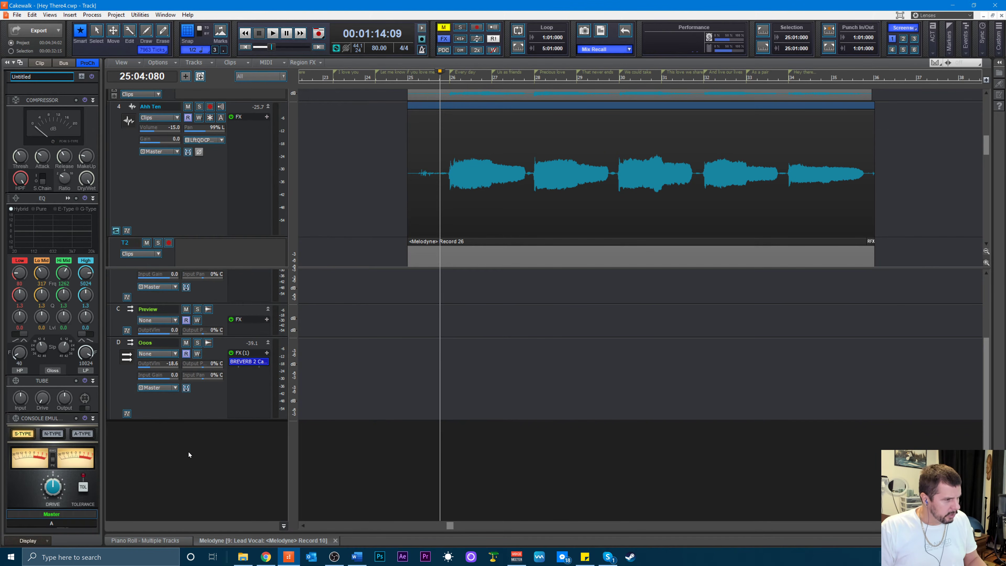
right_click(163, 439)
left_click(172, 444)
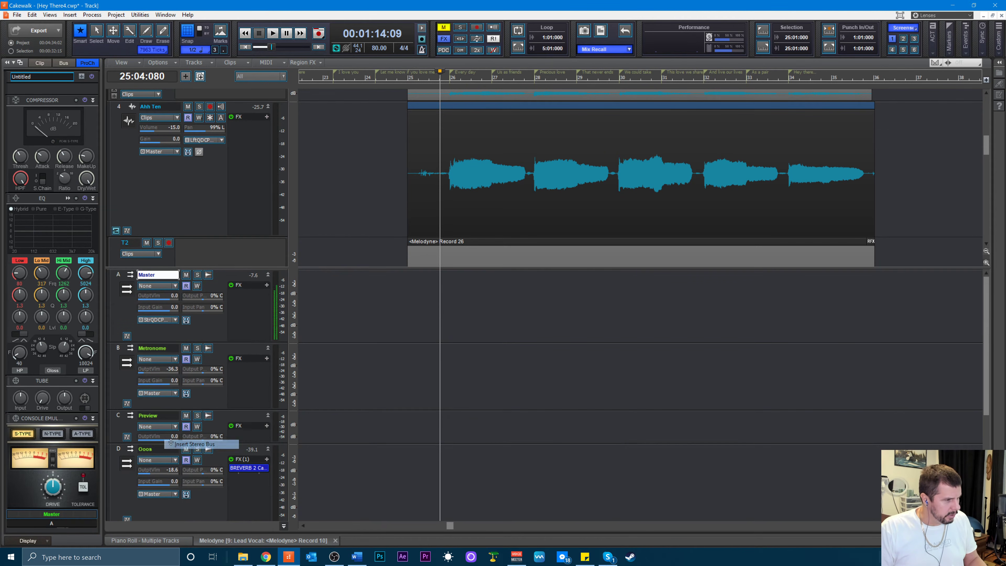
scroll(146, 455, "down", 3)
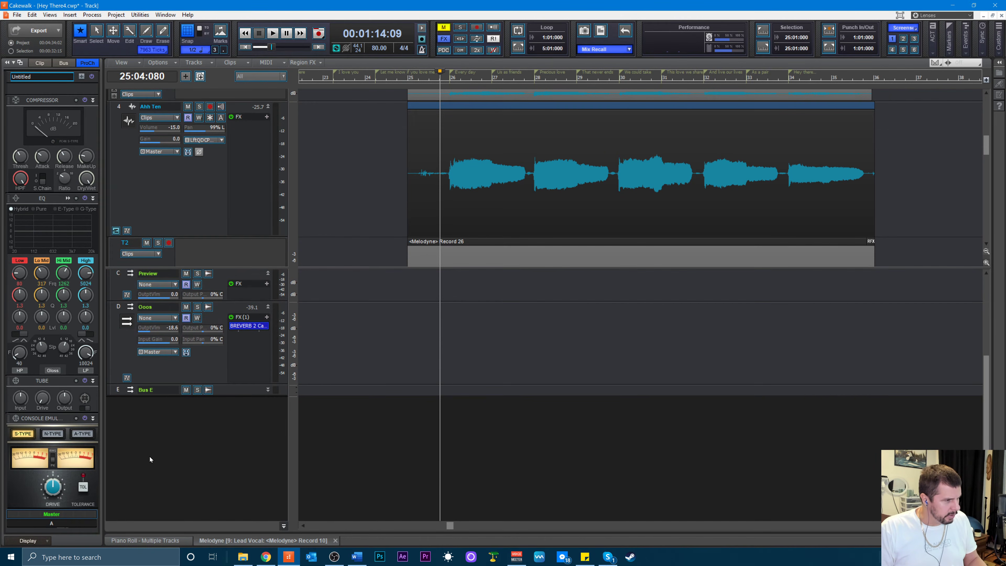
double_click(156, 391)
type("A")
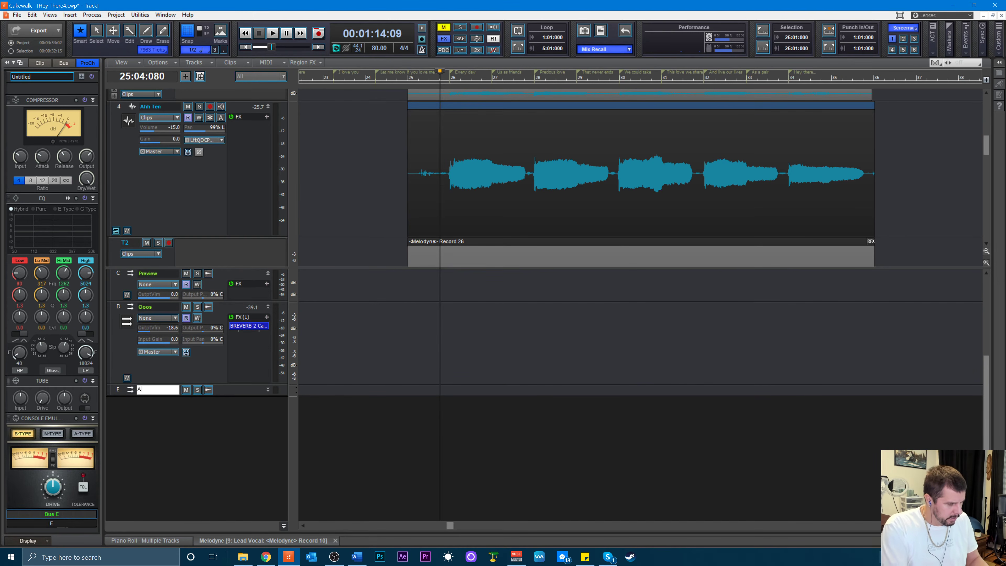
type("ahs")
key("Return")
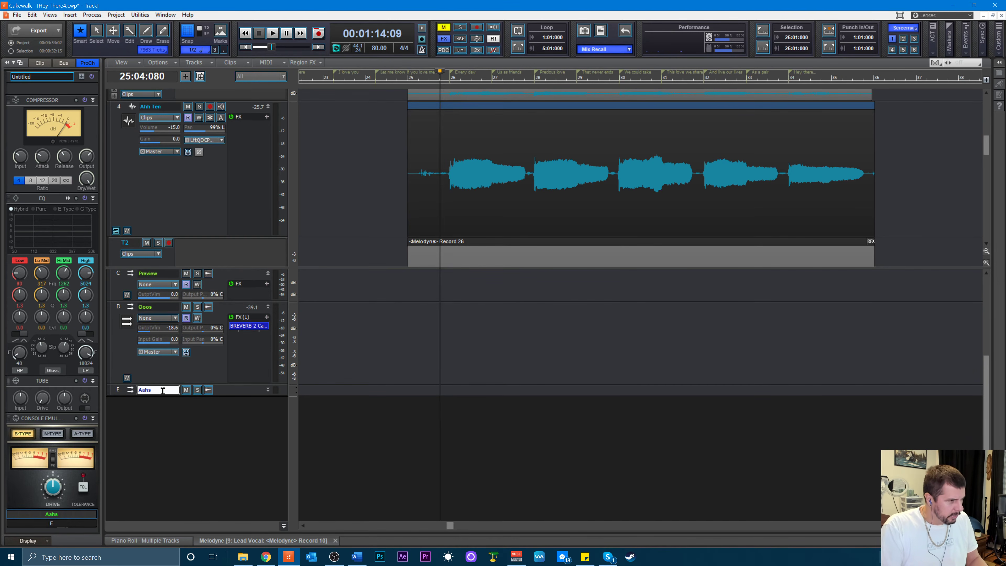
- Route the outputs of the Ahh Mezzo and Ahh Soph tracks to the Aahs bus
scroll(173, 253, "up", 3)
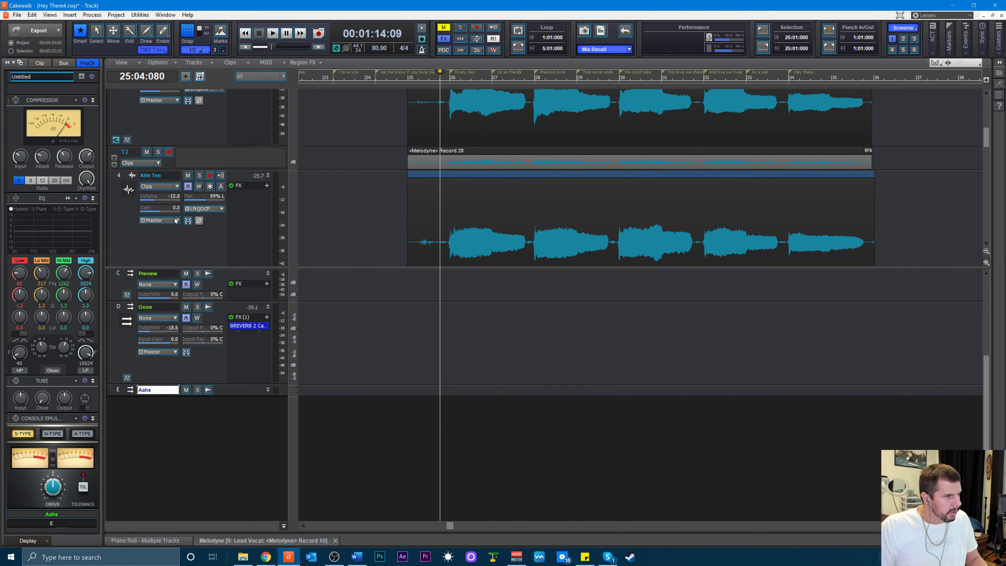
scroll(174, 220, "up", 2)
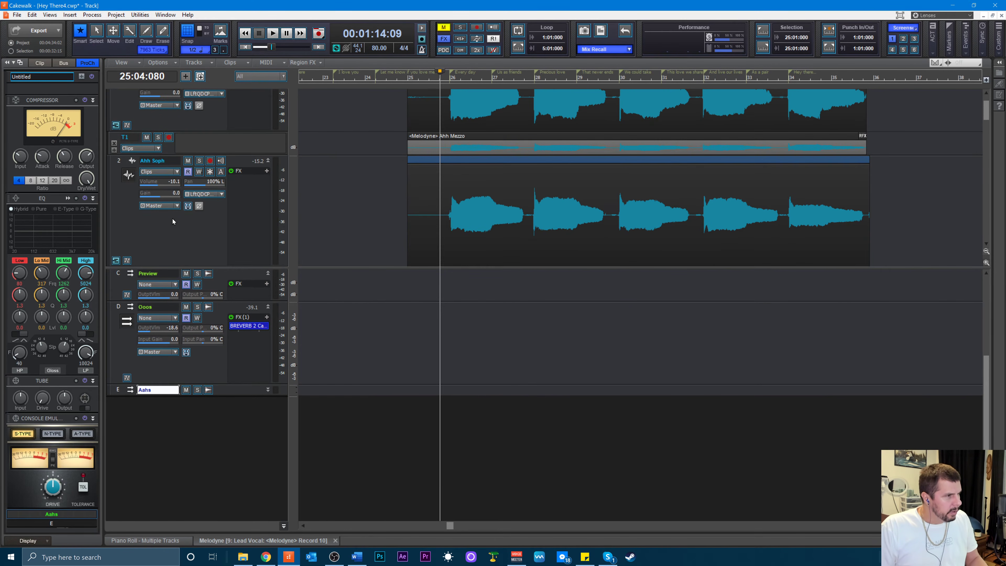
scroll(170, 205, "up", 1)
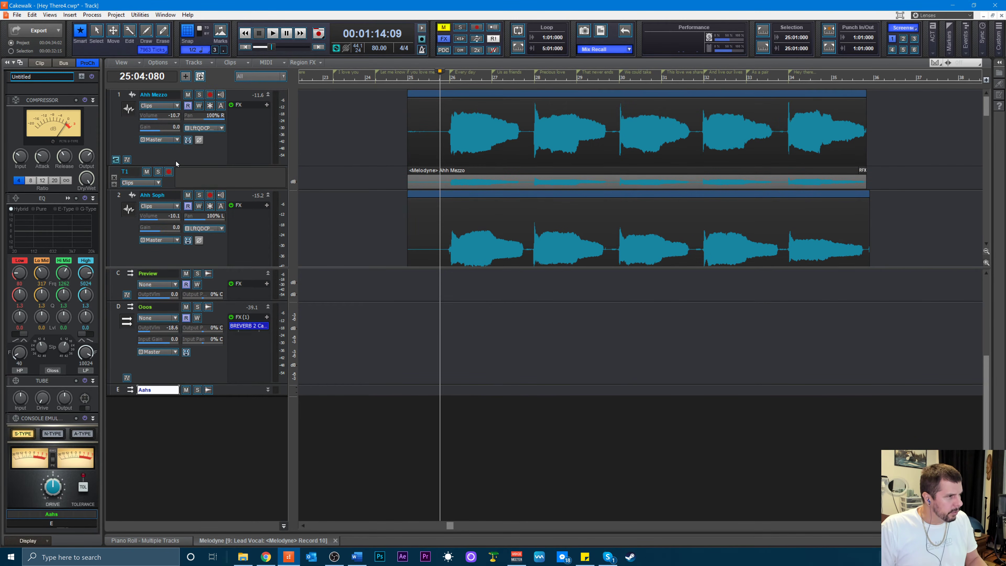
left_click(176, 140)
left_click(201, 255)
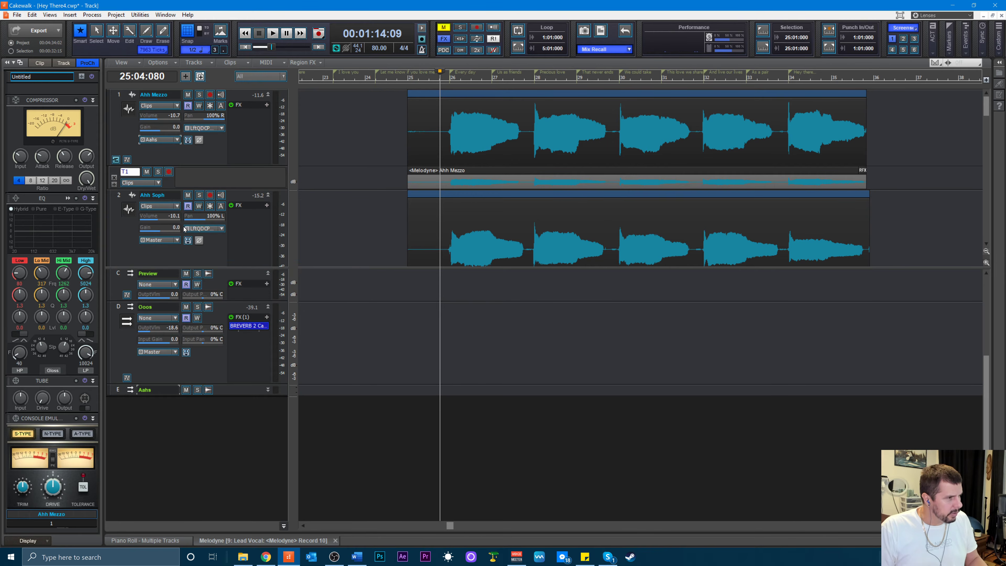
left_click(177, 239)
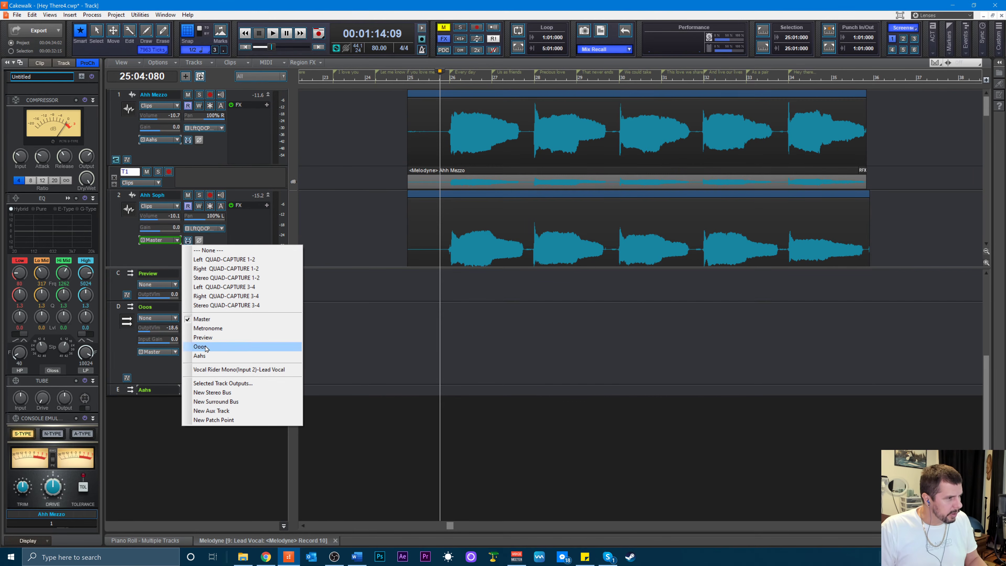
left_click(200, 356)
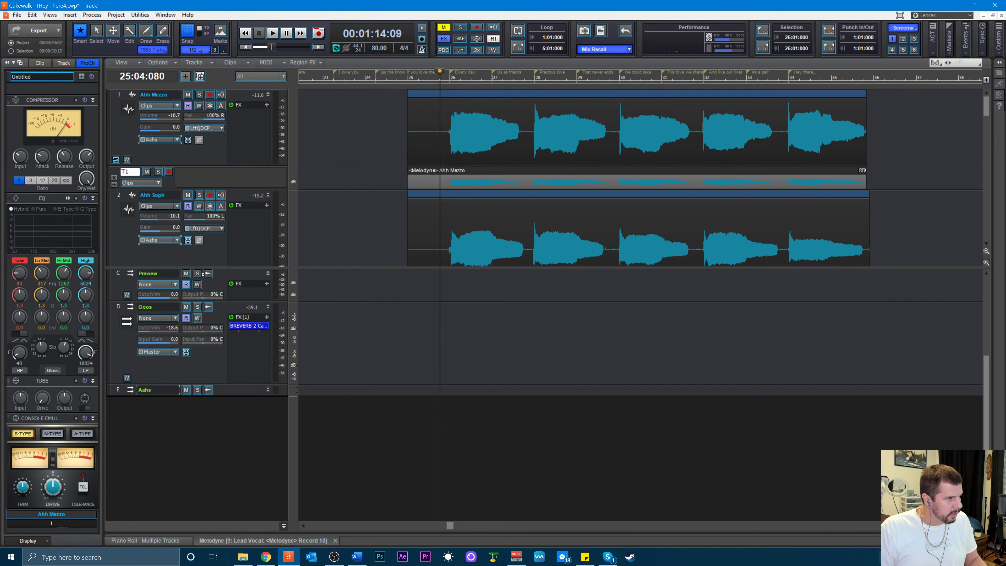
- Route the outputs of the Ahh Alto and Ahh Ten tracks to the Aahs bus
scroll(197, 212, "down", 3)
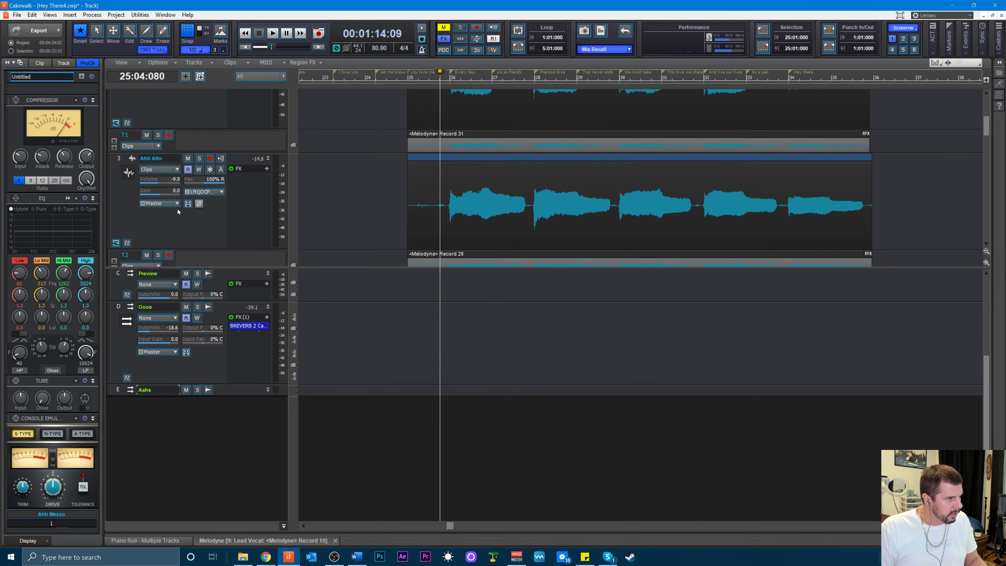
left_click(177, 205)
left_click(200, 319)
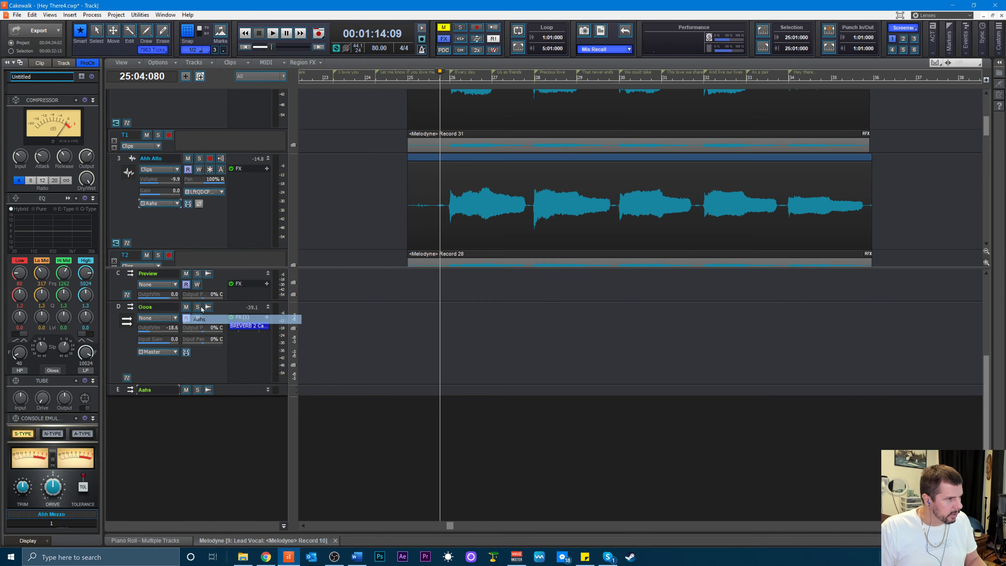
scroll(190, 213, "down", 2)
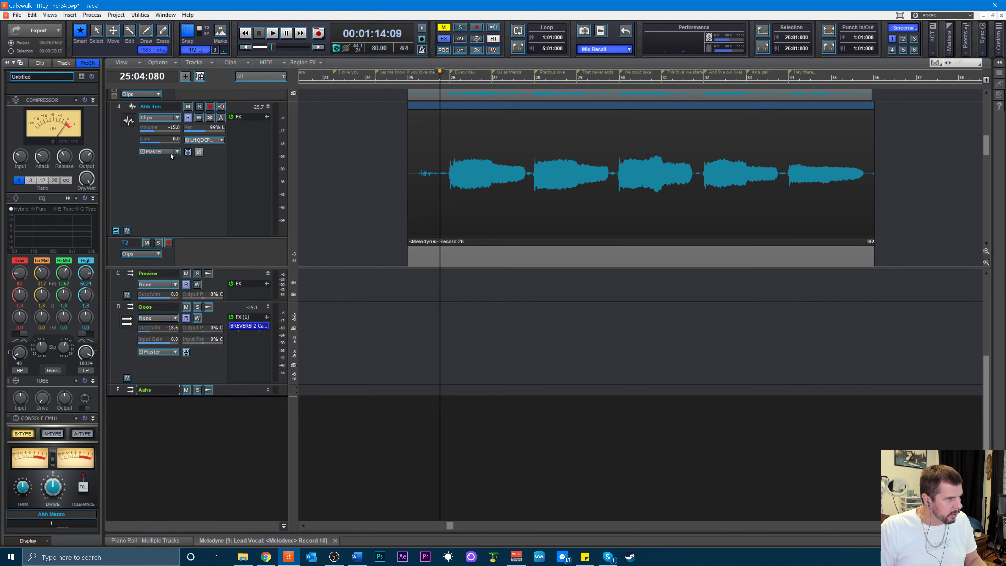
left_click(177, 151)
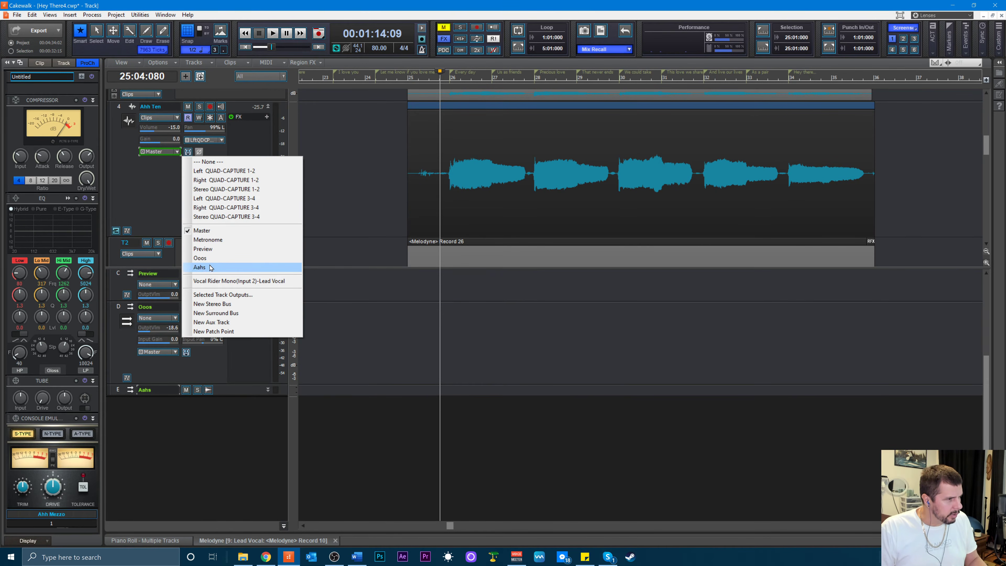
left_click(200, 258)
scroll(203, 223, "down", 4)
scroll(199, 195, "down", 1)
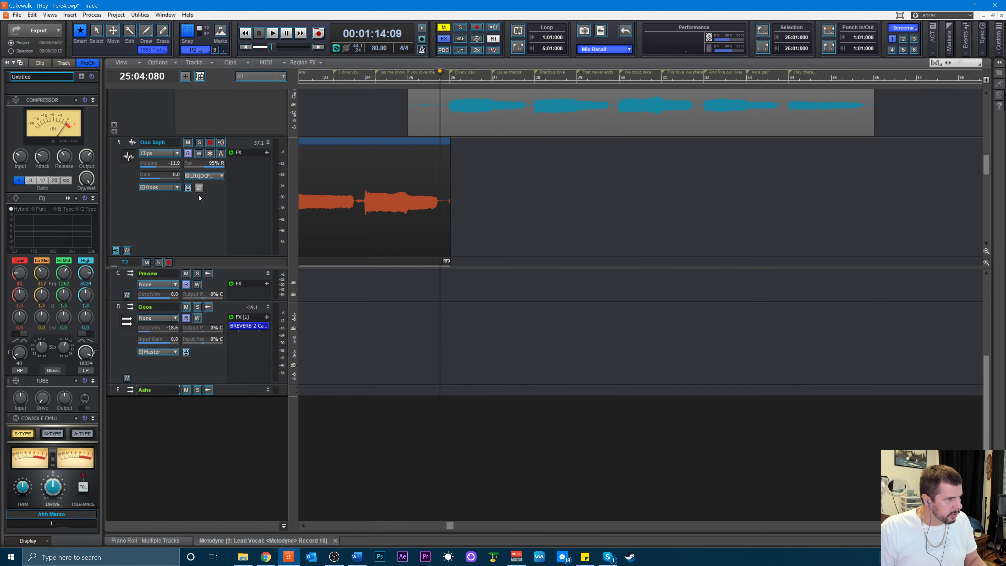
scroll(197, 199, "up", 3)
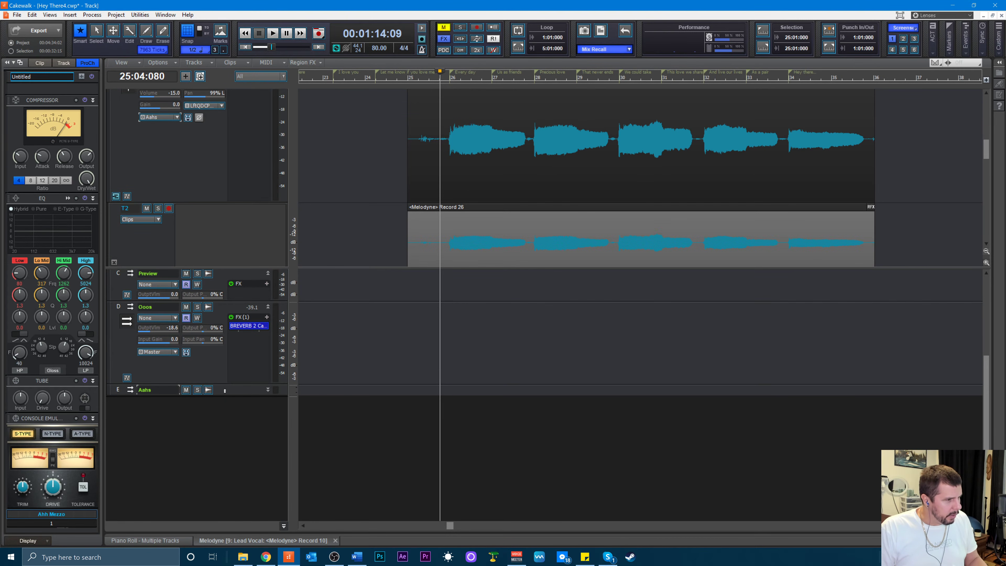
- Expand the Aahs bus strip and insert the BREVERB 2 Cakewalk audio effect on it
left_click_drag(225, 396, 226, 494)
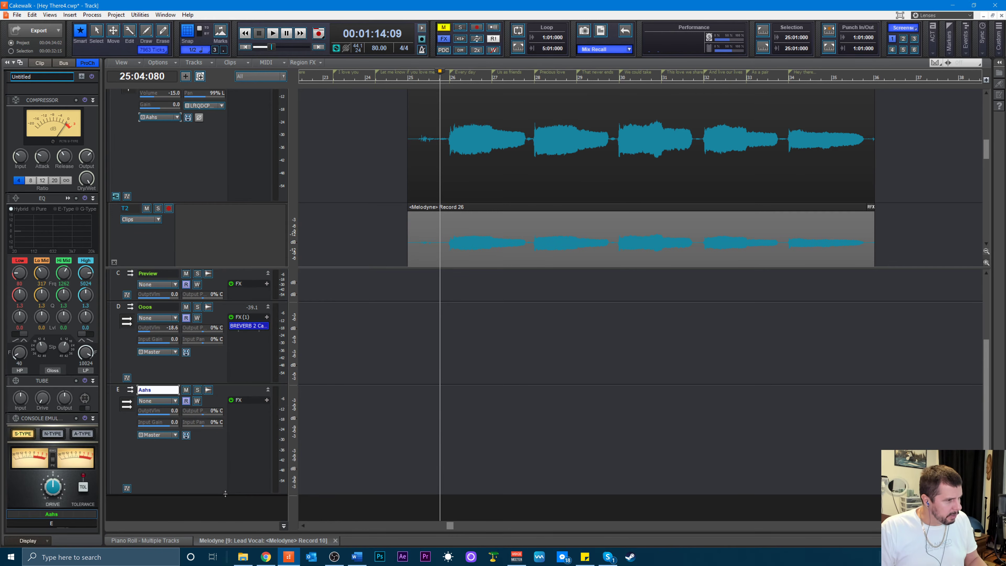
right_click(245, 407)
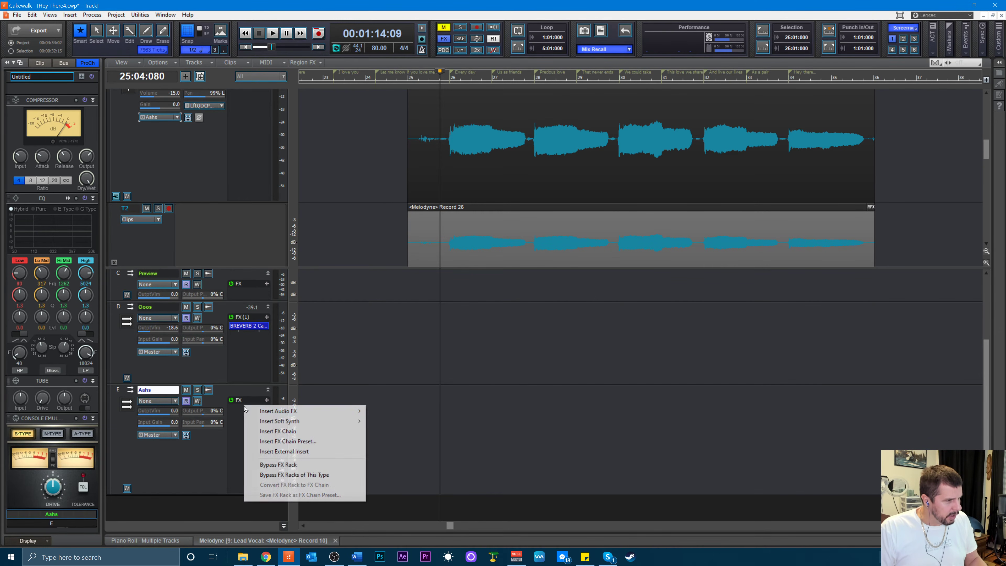
mouse_move(277, 411)
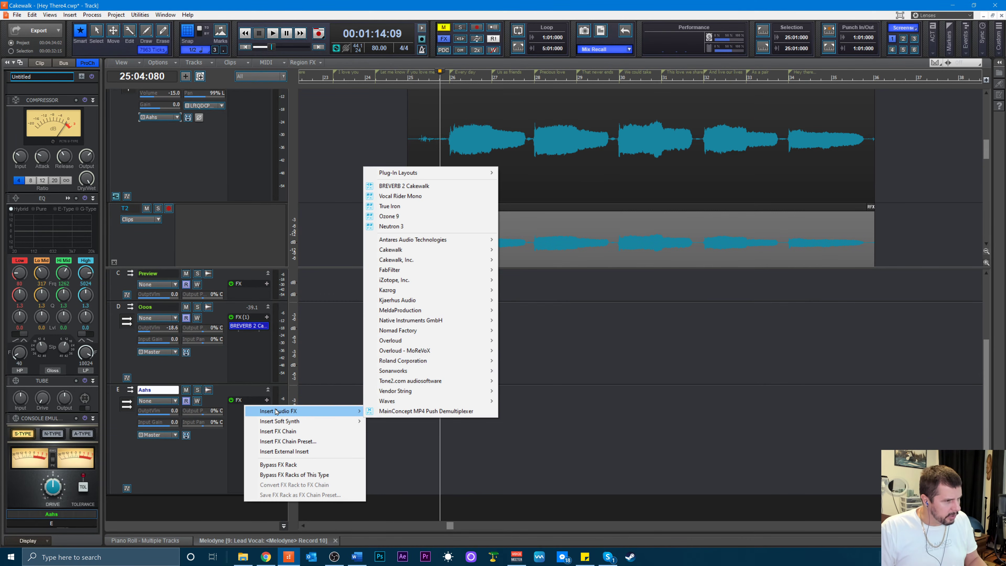
left_click(412, 186)
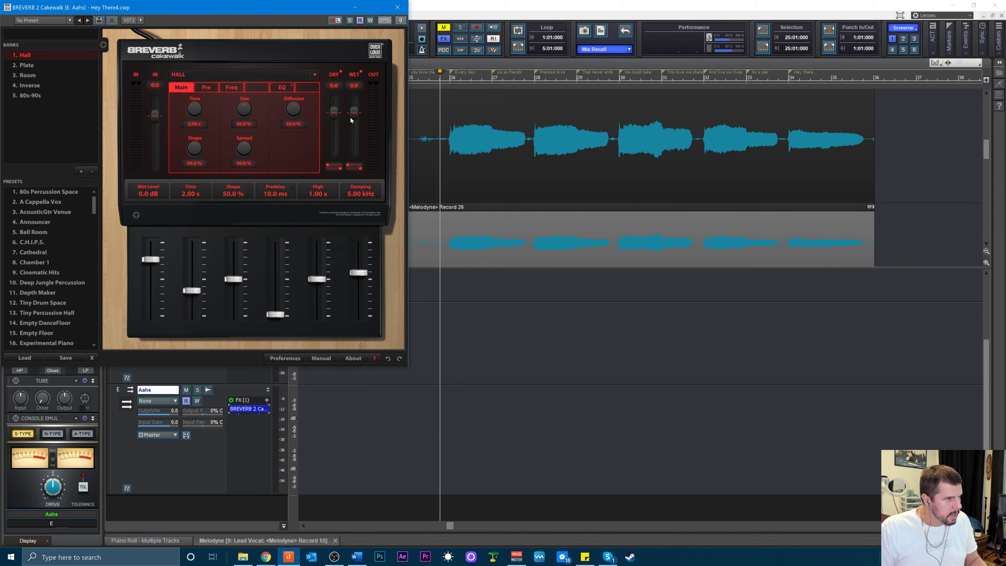
- During playback, lower the reverb's wet level to about -15.5 dB and close the plug-in window
key("space")
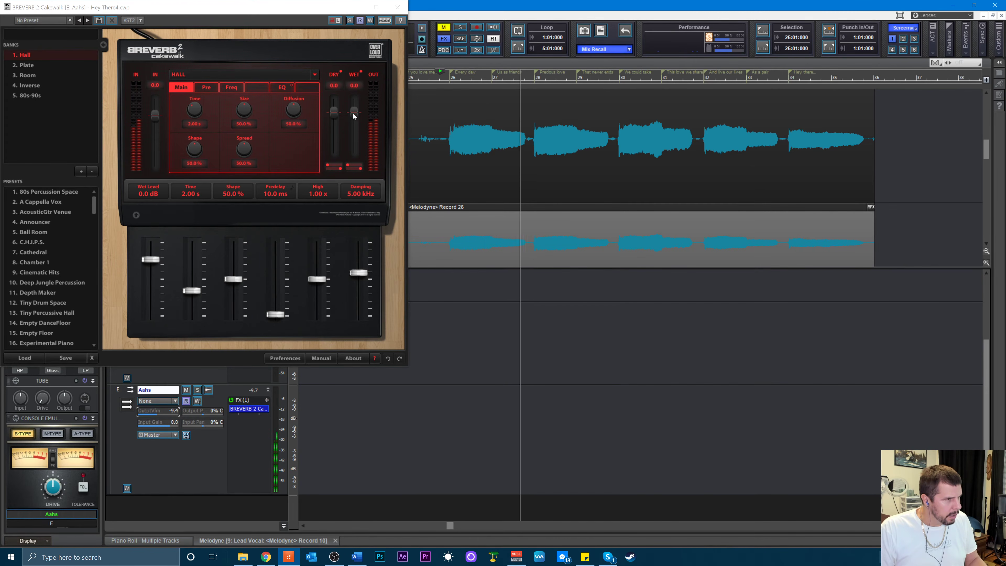
left_click_drag(355, 112, 354, 128)
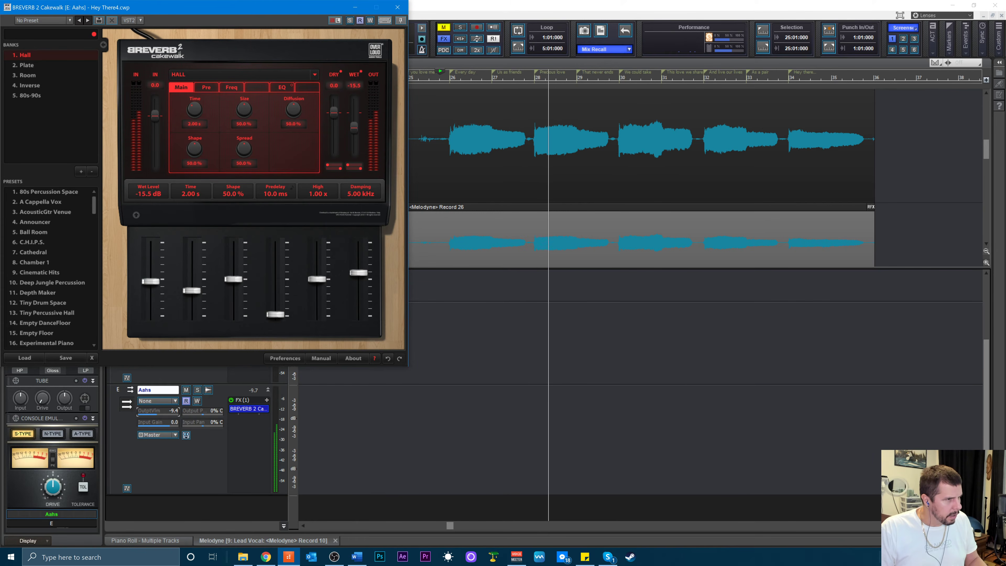
left_click(398, 7)
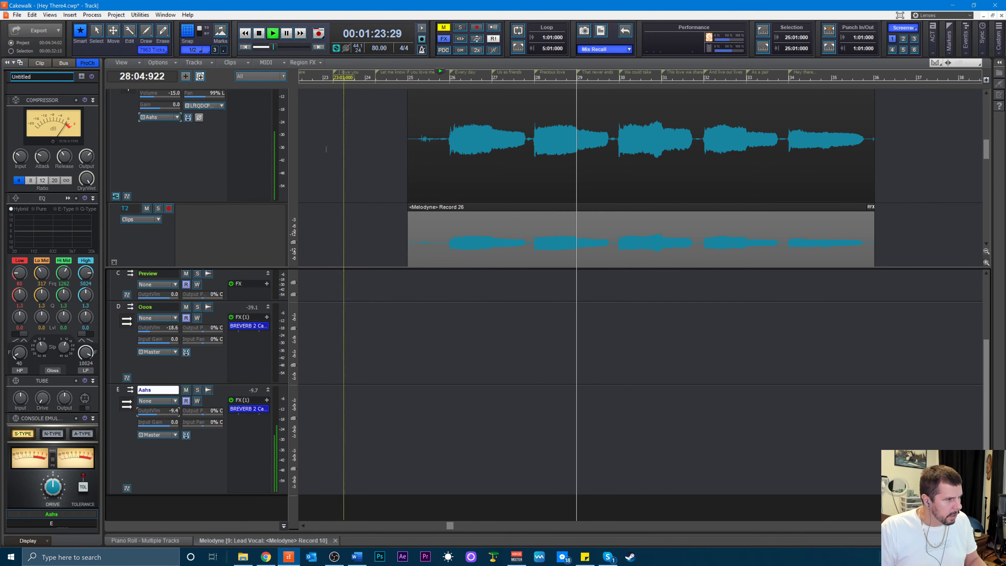
- Lower the Aahs bus output volume to about -16.8 dB while the harmonies play
left_click_drag(168, 414, 166, 412)
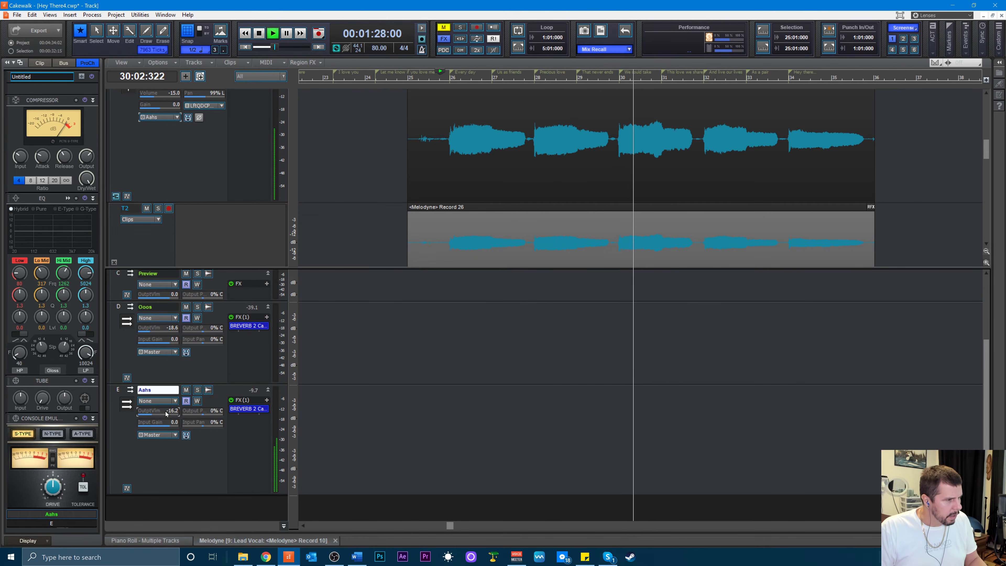
left_click_drag(166, 413, 165, 414)
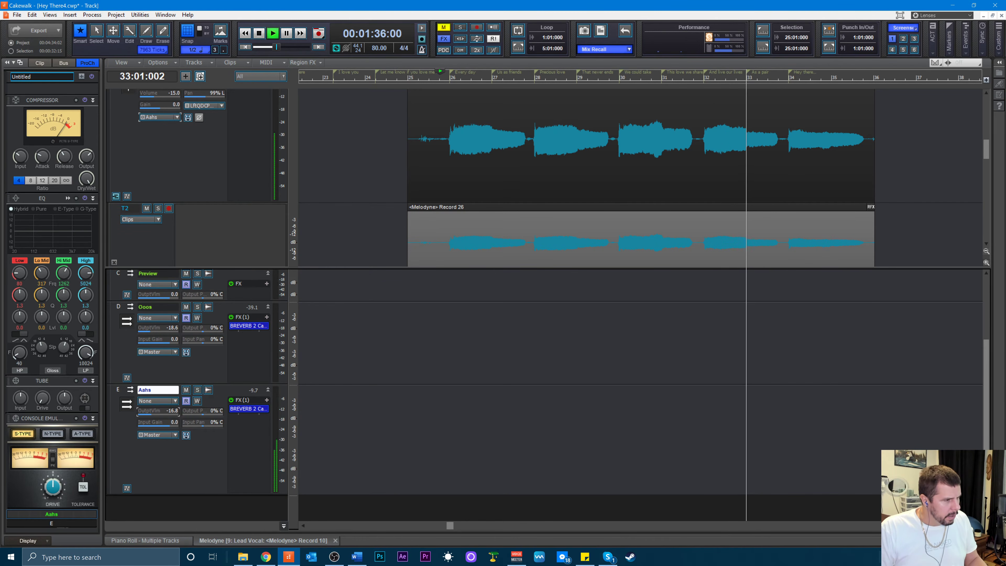
- Raise the Aahs bus output volume to about -15.4 dB and lower the Ahh Mezzo track's volume to about -17.4 dB during playback
left_click_drag(163, 414, 166, 414)
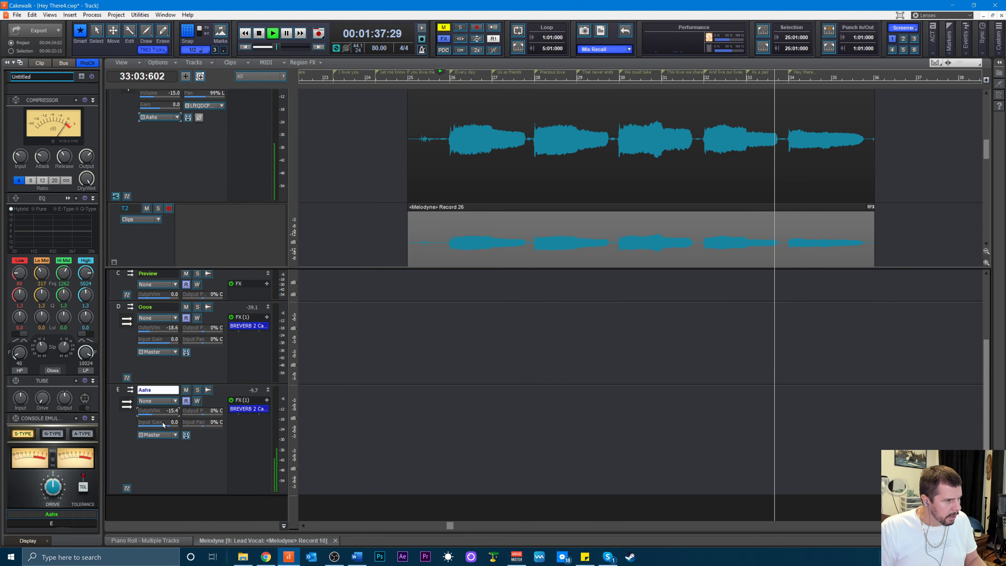
scroll(196, 218, "up", 3)
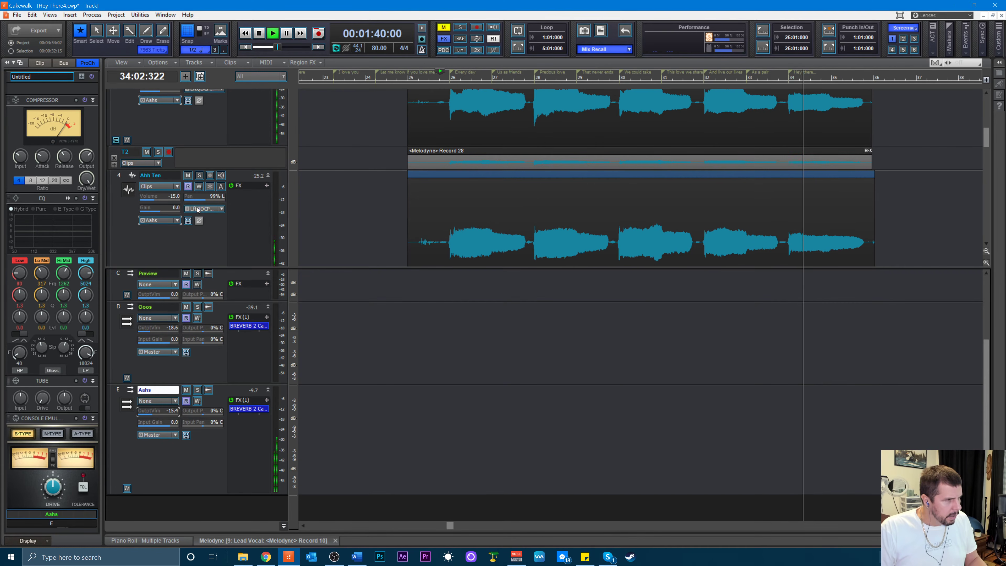
scroll(197, 210, "up", 2)
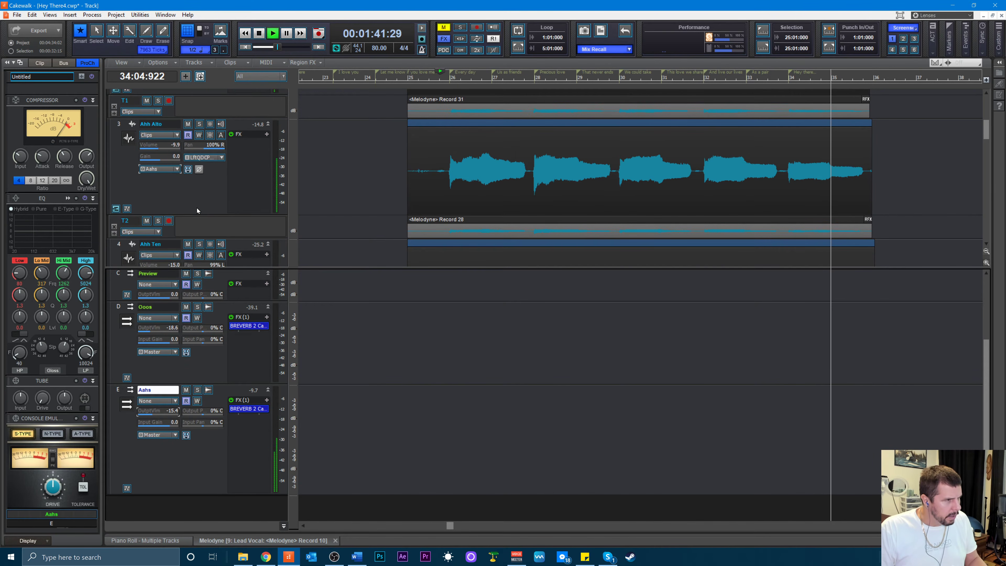
scroll(197, 209, "up", 2)
scroll(197, 209, "up", 3)
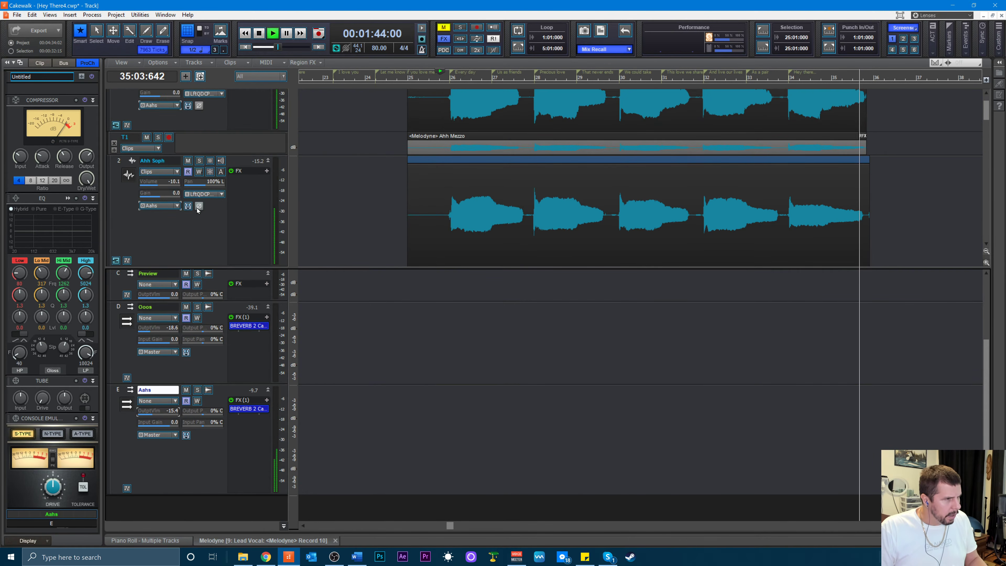
key("space")
key("space")
scroll(191, 201, "up", 1)
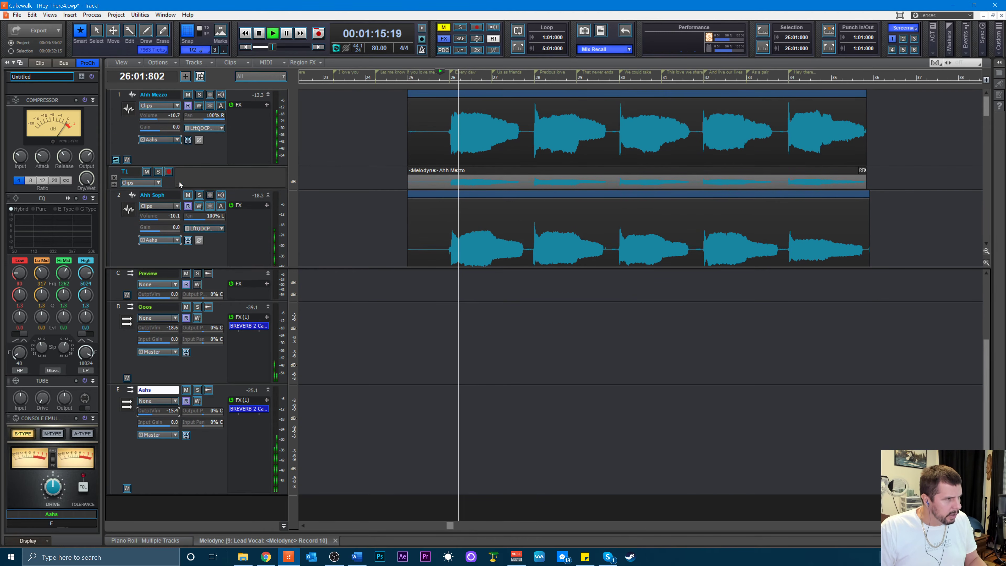
left_click_drag(162, 116, 157, 116)
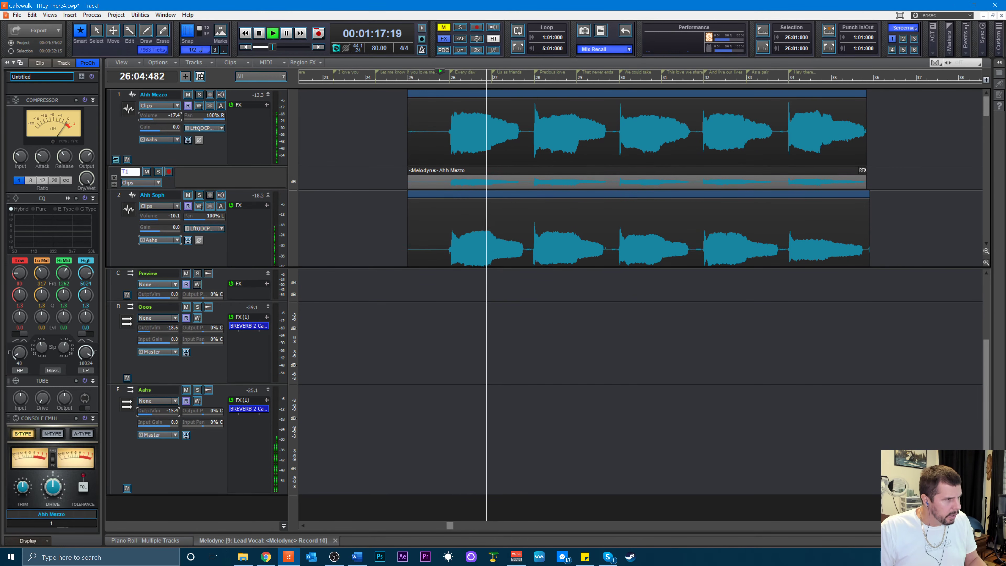
- Raise the Ahh Ten track's volume to about -5.1 dB during playback, soloing it briefly to judge its level
scroll(201, 216, "down", 2)
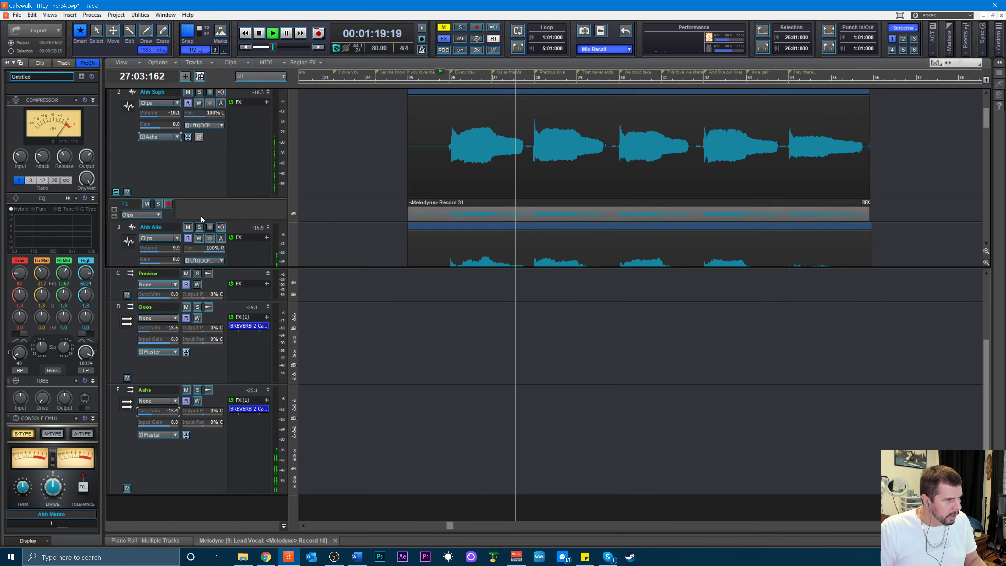
scroll(202, 217, "down", 2)
scroll(167, 217, "down", 2)
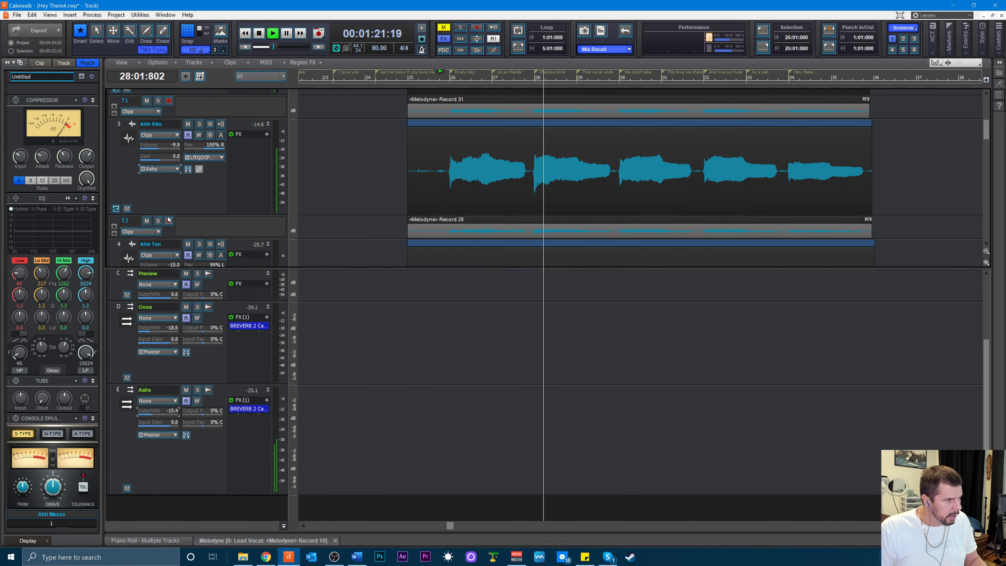
scroll(161, 240, "down", 2)
left_click_drag(155, 198, 163, 199)
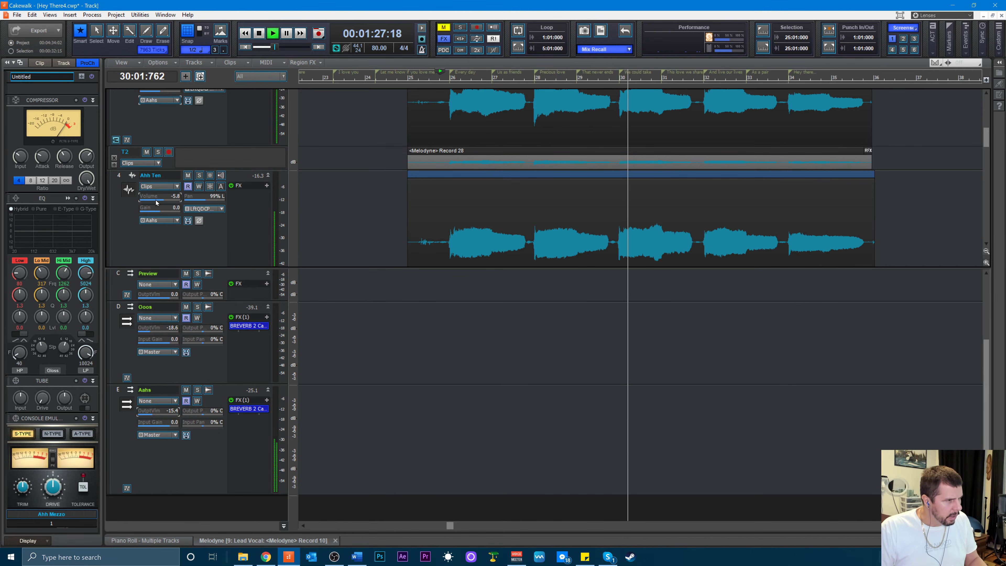
left_click(198, 176)
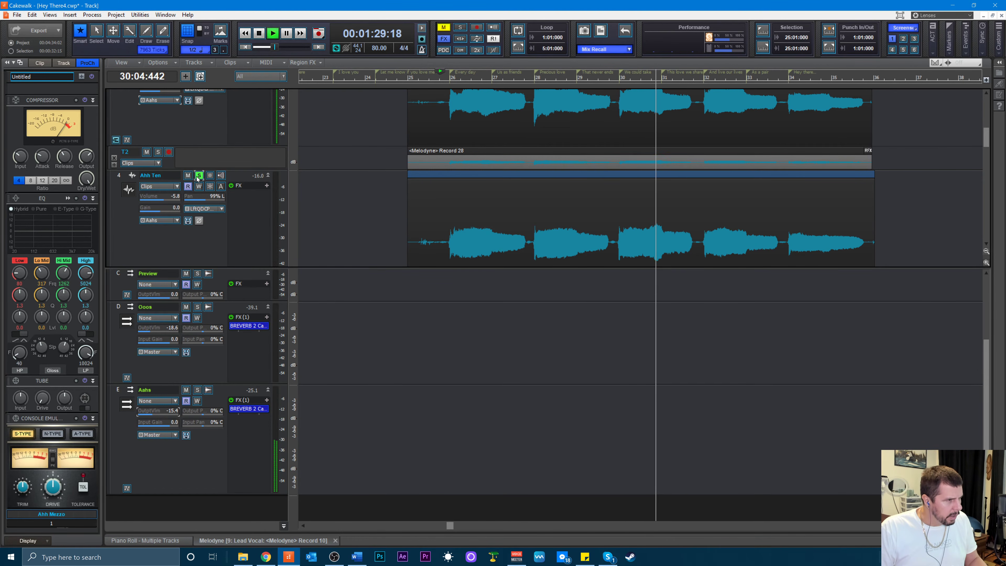
left_click_drag(163, 199, 165, 200)
left_click(199, 175)
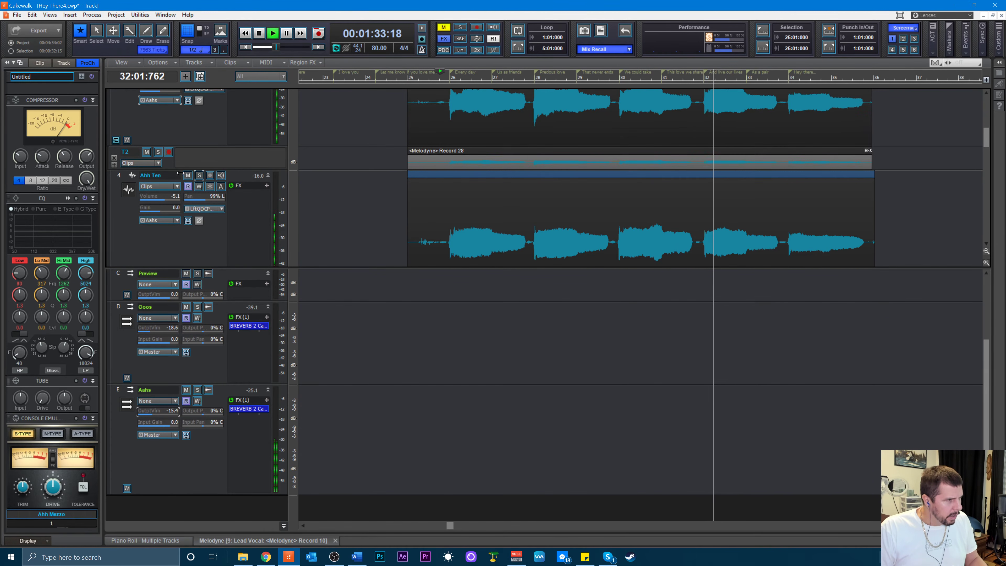
- Raise the Ahh Alto track's volume to about -6.1 dB, soloing it briefly during playback, and save the project
scroll(176, 154, "up", 3)
left_click(199, 158)
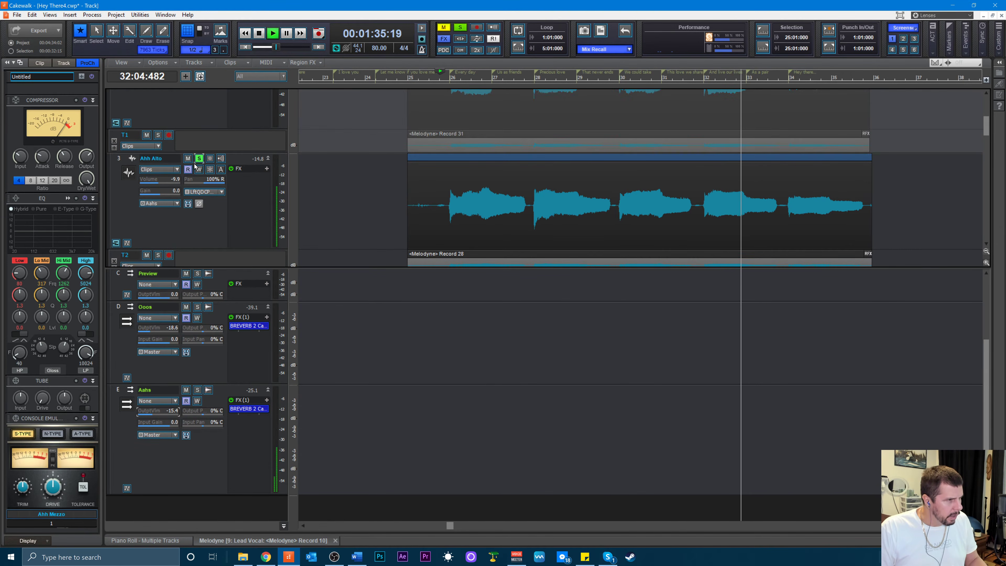
left_click_drag(159, 183, 163, 183)
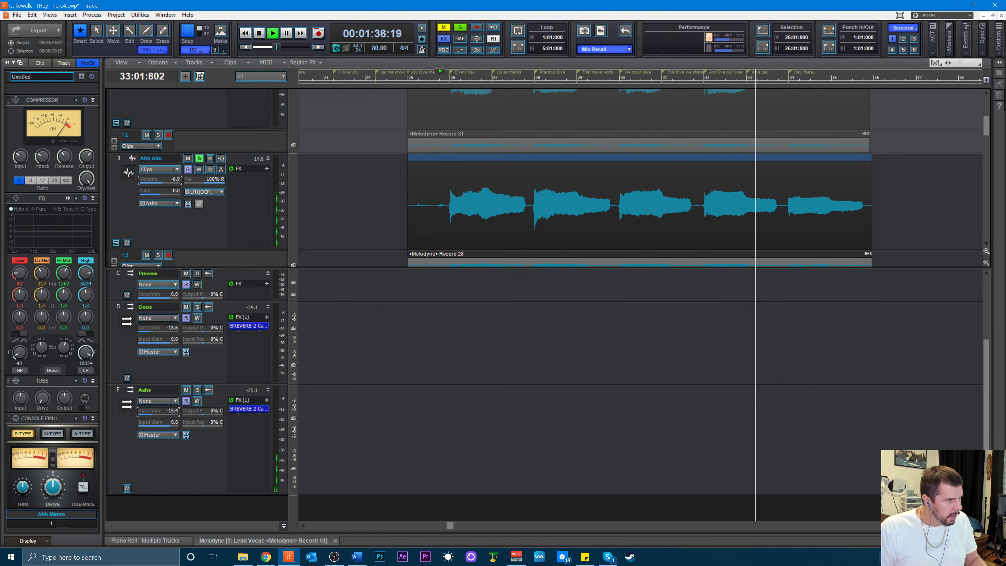
key("space")
key("space")
left_click(199, 159)
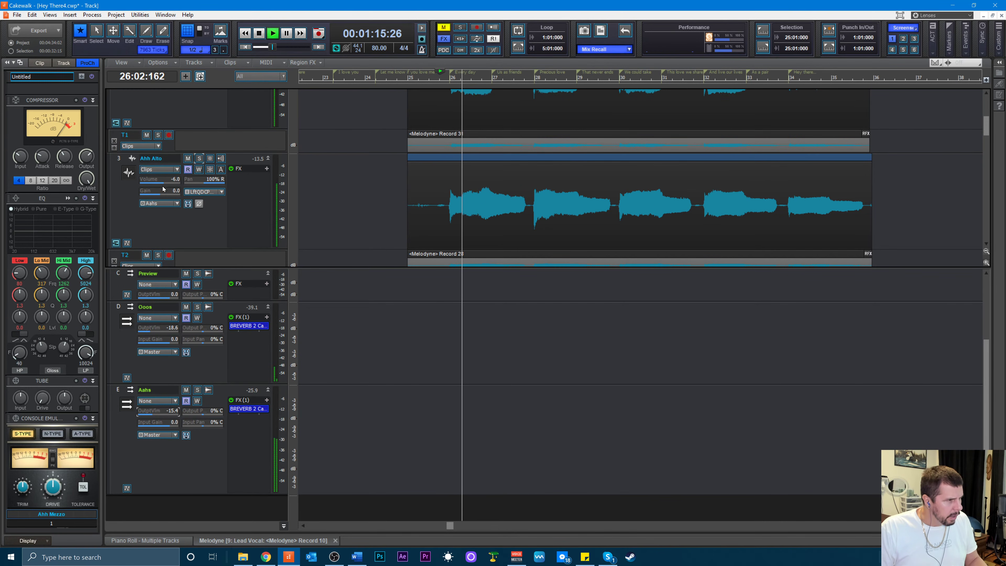
left_click_drag(157, 181, 164, 185)
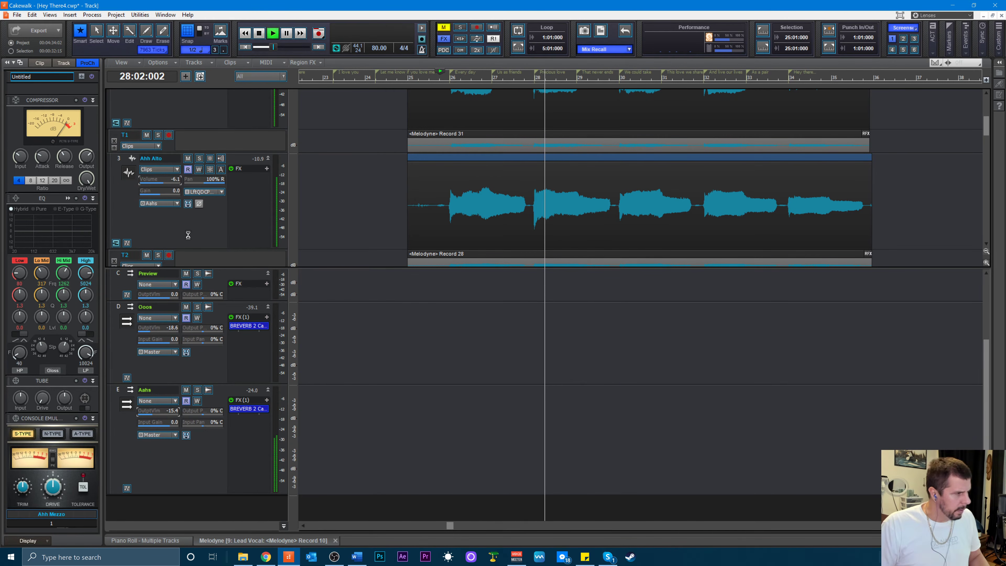
key("ctrl+s")
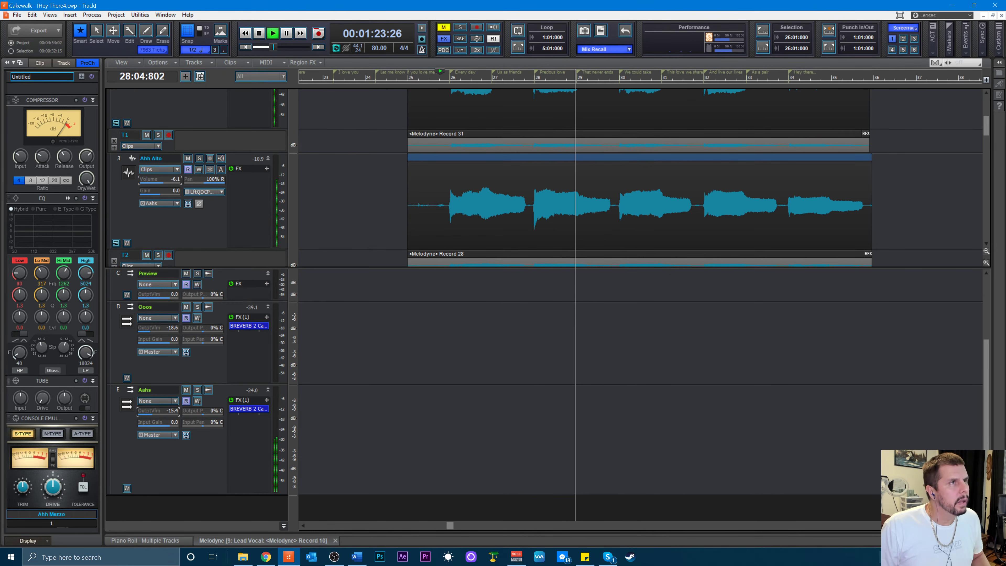
- Replay the section from 24:03:000 and listen to how the Ahh harmonies balance against each other
key("alt+Tab")
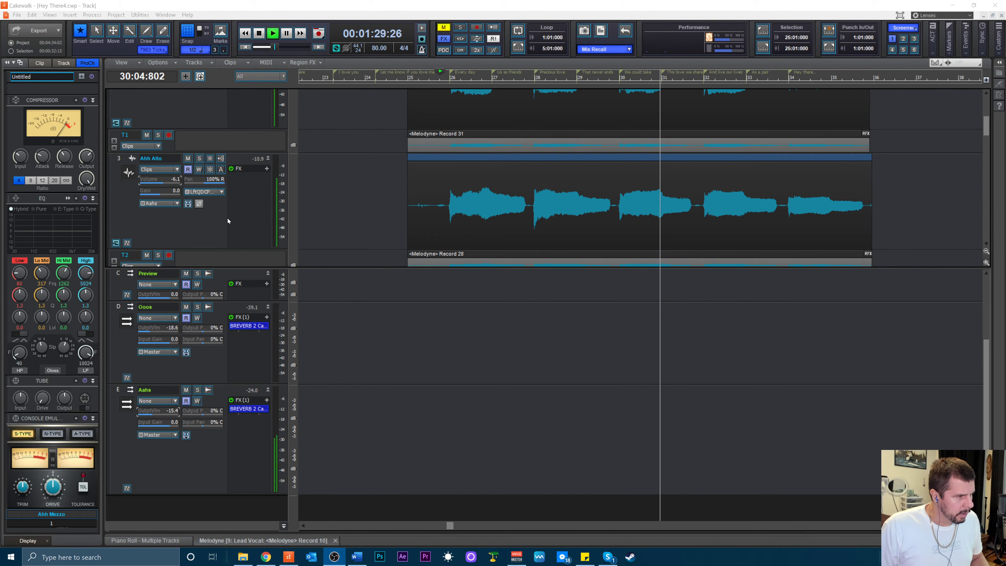
scroll(227, 218, "down", 2)
scroll(228, 221, "up", 2)
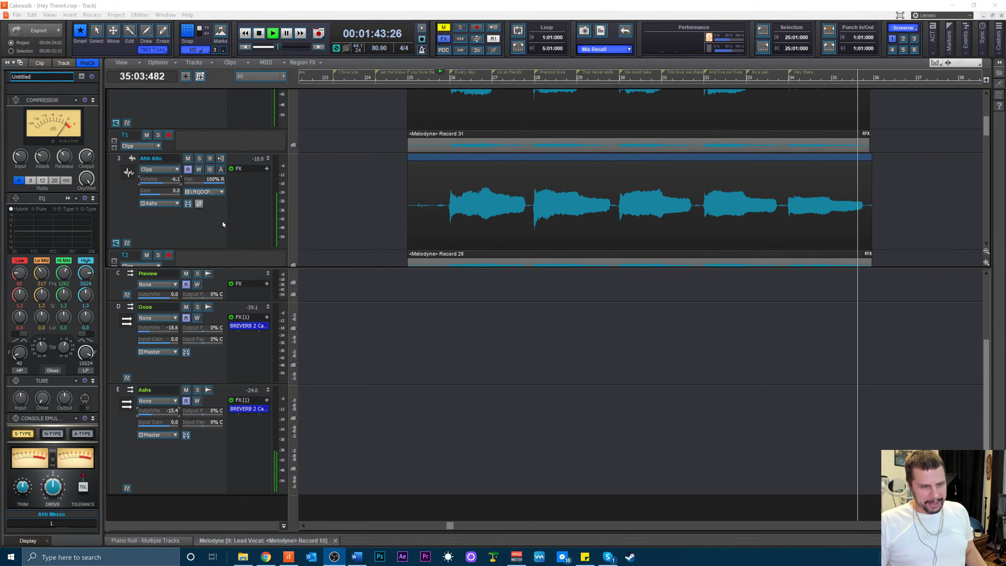
left_click(381, 88)
key("space")
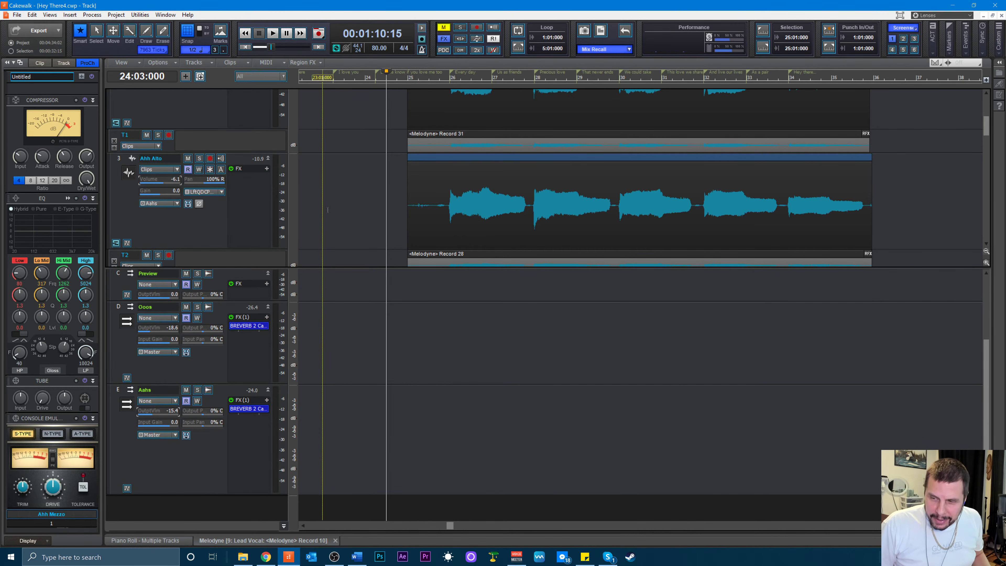
scroll(364, 218, "up", 3)
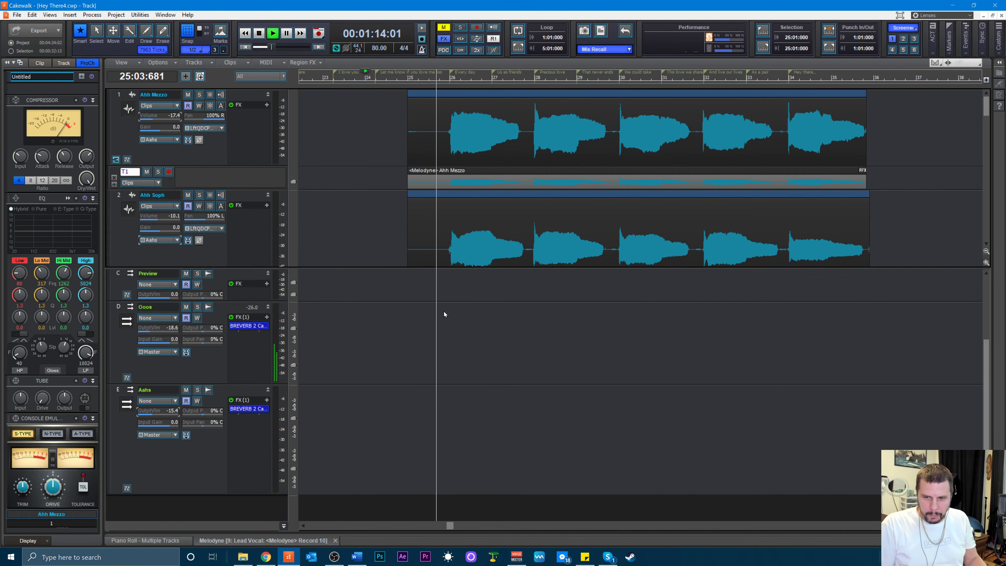
scroll(388, 238, "down", 3)
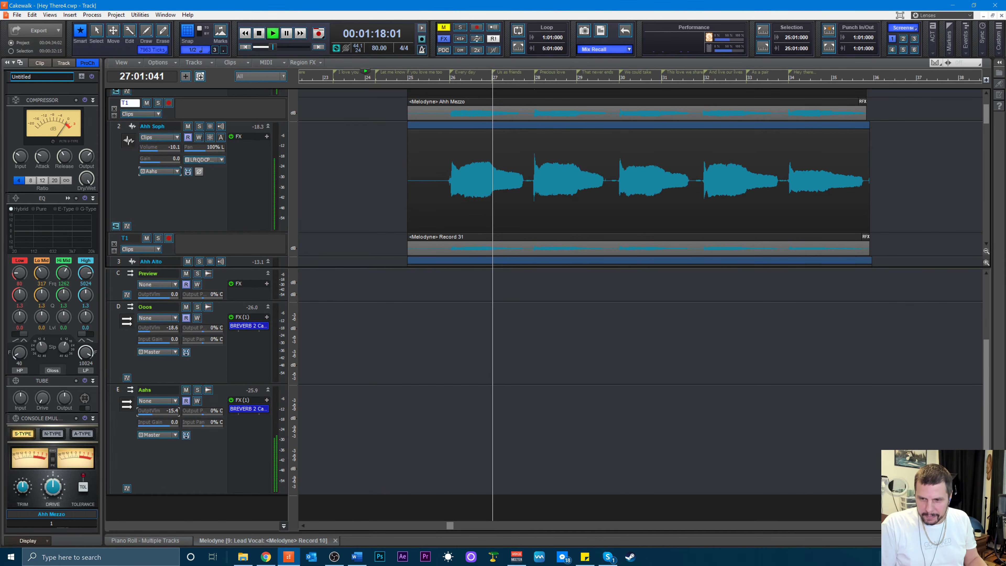
key("alt+Tab")
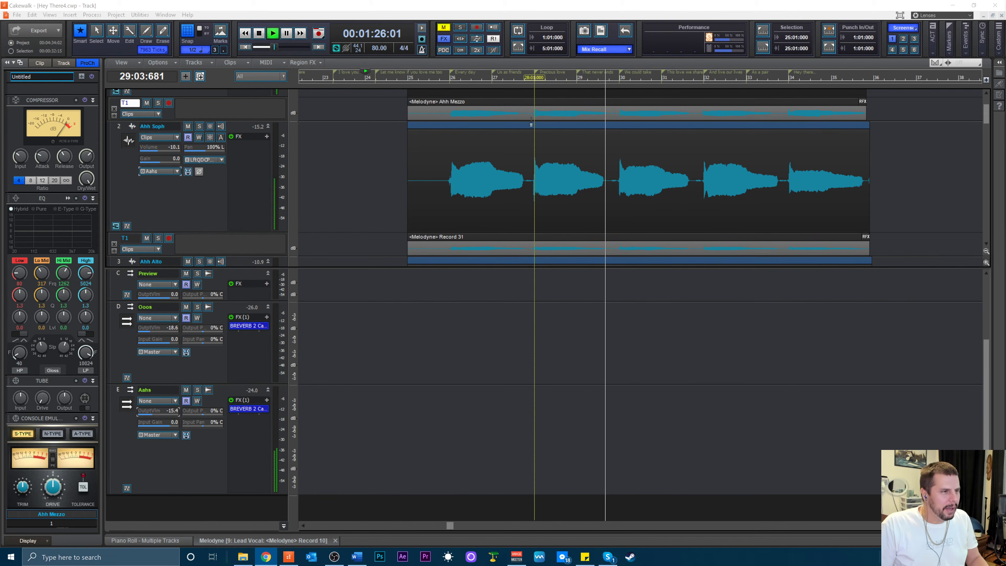
left_click(377, 81)
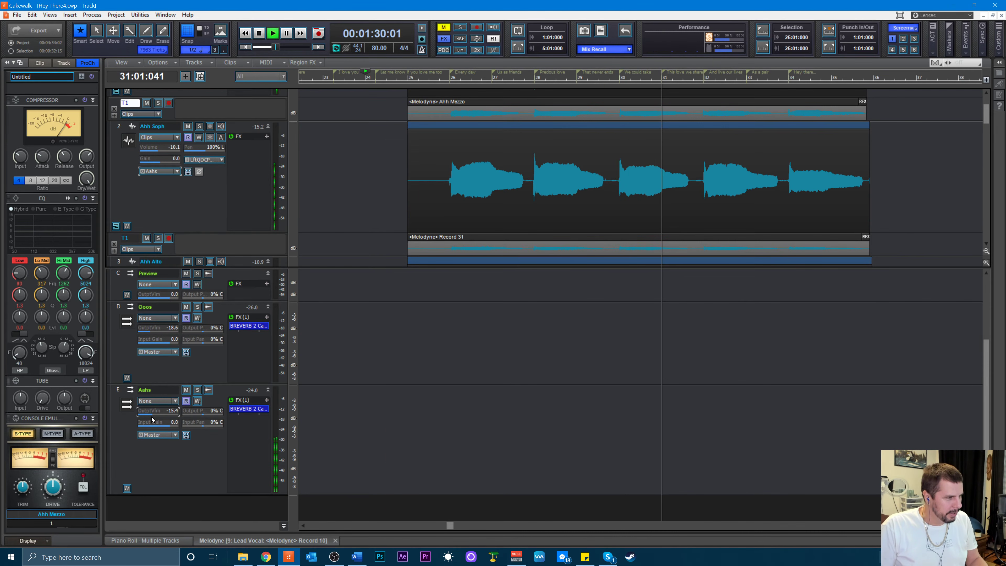
- Raise the Aahs bus output volume to about -8 dB and check the individual Ahh tracks while they play
left_click_drag(152, 417, 160, 417)
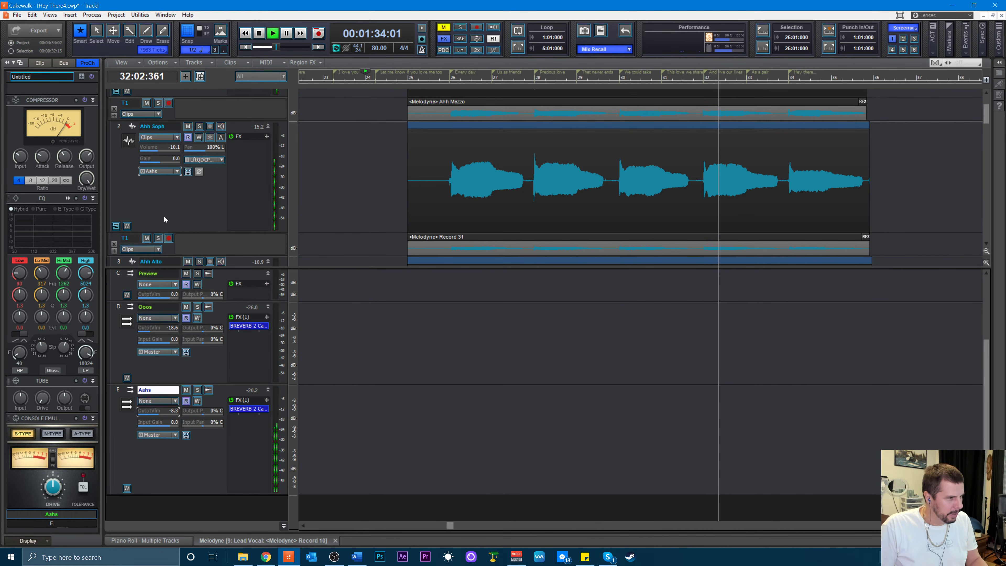
scroll(169, 204, "up", 2)
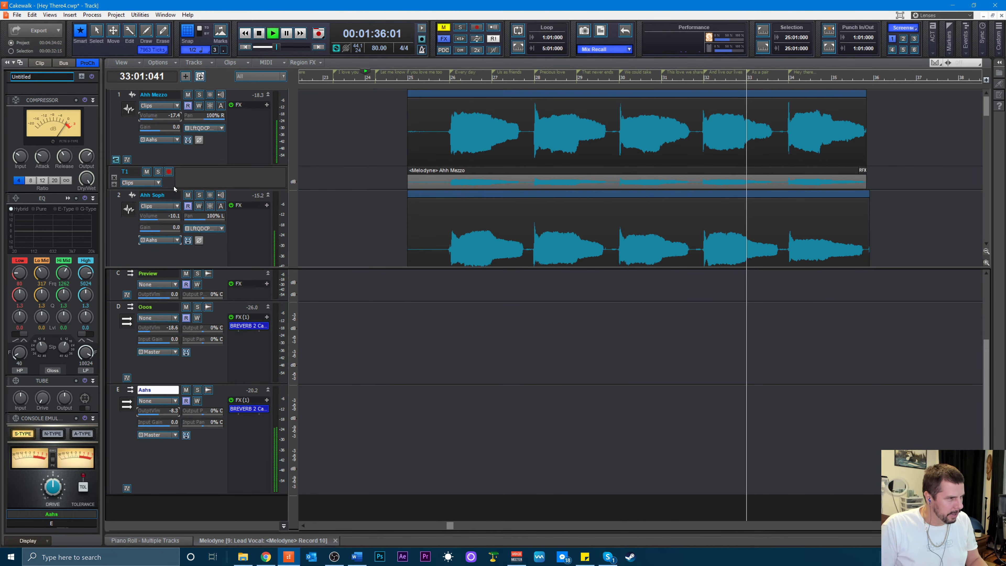
scroll(172, 198, "down", 2)
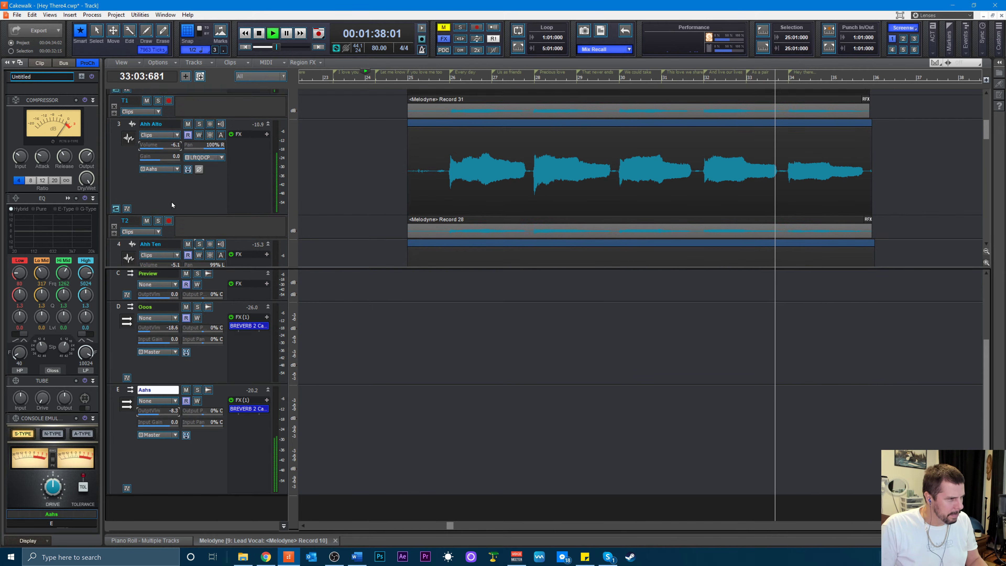
scroll(171, 202, "down", 1)
scroll(171, 202, "up", 2)
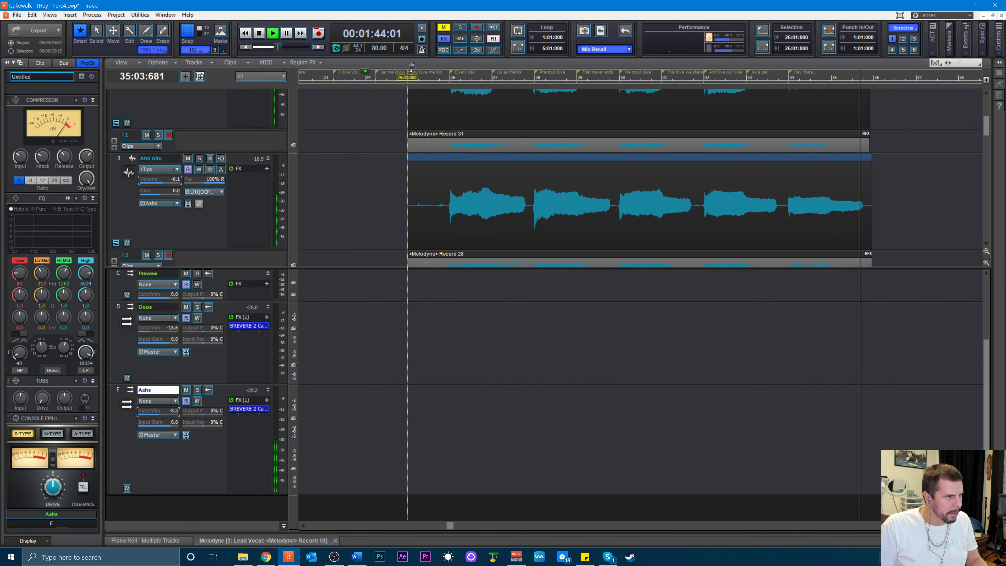
- Replay from 24:03:000, lower the Ahh Alto volume to about -9.5 dB with a brief solo check, and set the Aahs bus output to about -13.6 dB
left_click(398, 79)
left_click(385, 76)
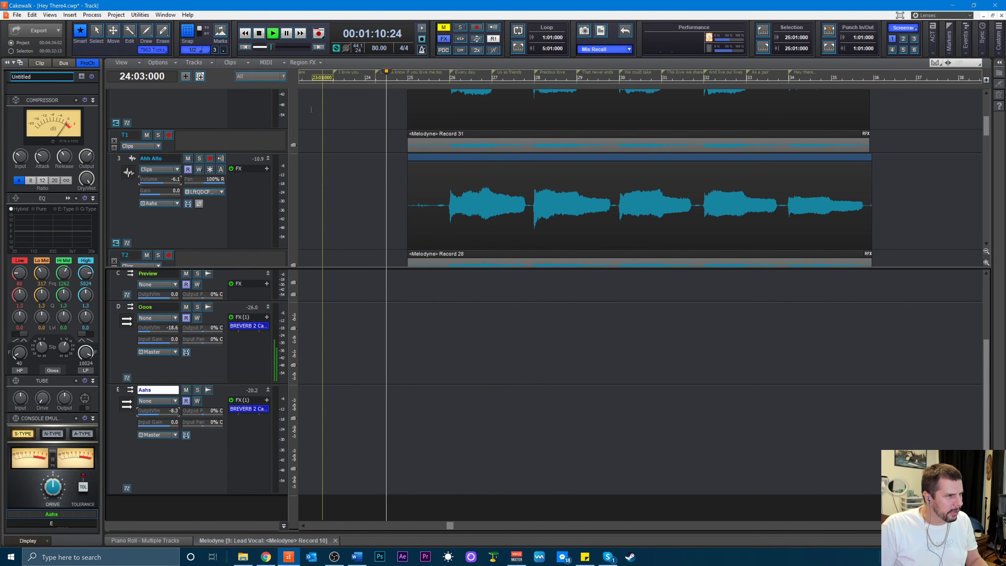
left_click(198, 159)
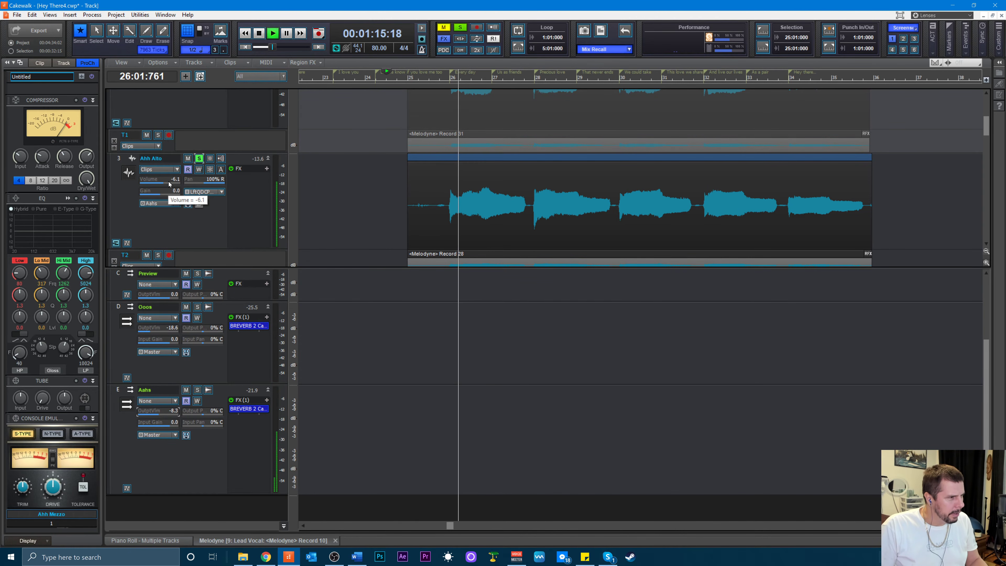
left_click_drag(168, 181, 160, 182)
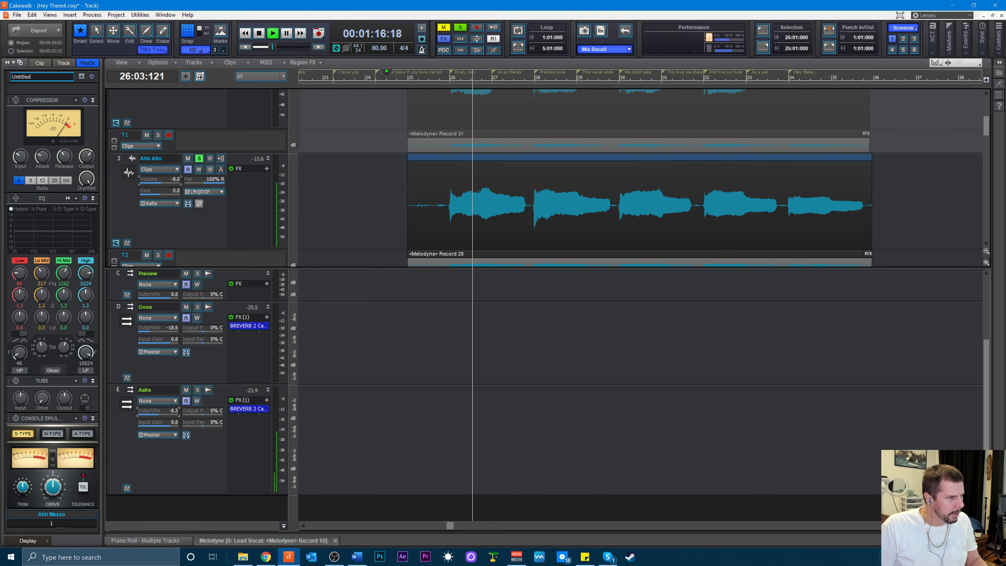
left_click(199, 158)
left_click_drag(167, 182, 165, 182)
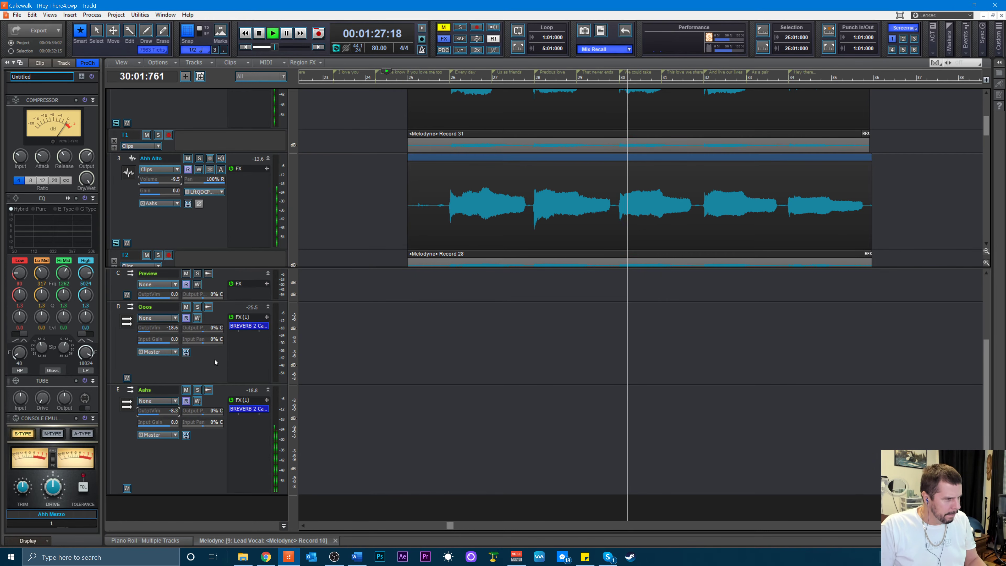
left_click_drag(163, 412, 161, 414)
key("space")
- Play the song from measure 9 and review the Ooo backing tracks
key("ctrl+Left")
key("ctrl+Left")
key("ctrl+Left")
key("ctrl+Left")
key("ctrl+Left")
key("ctrl+Left")
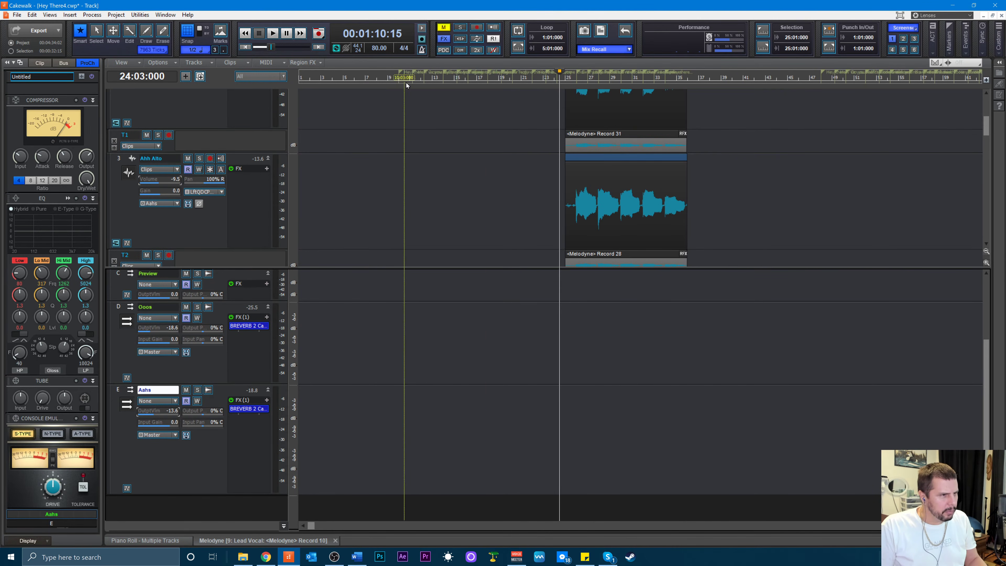
left_click(388, 78)
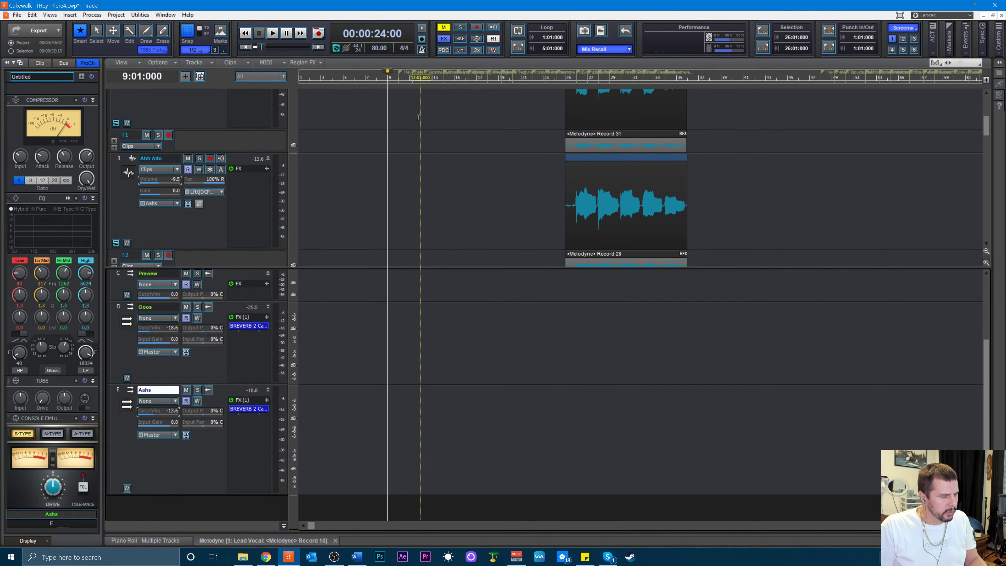
key("space")
scroll(418, 117, "down", 3)
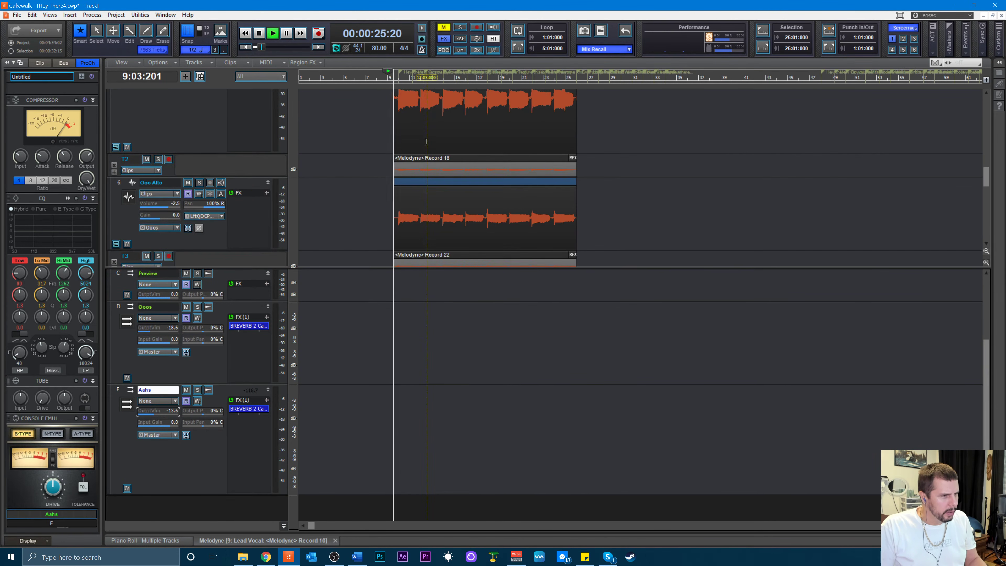
scroll(426, 143, "up", 1)
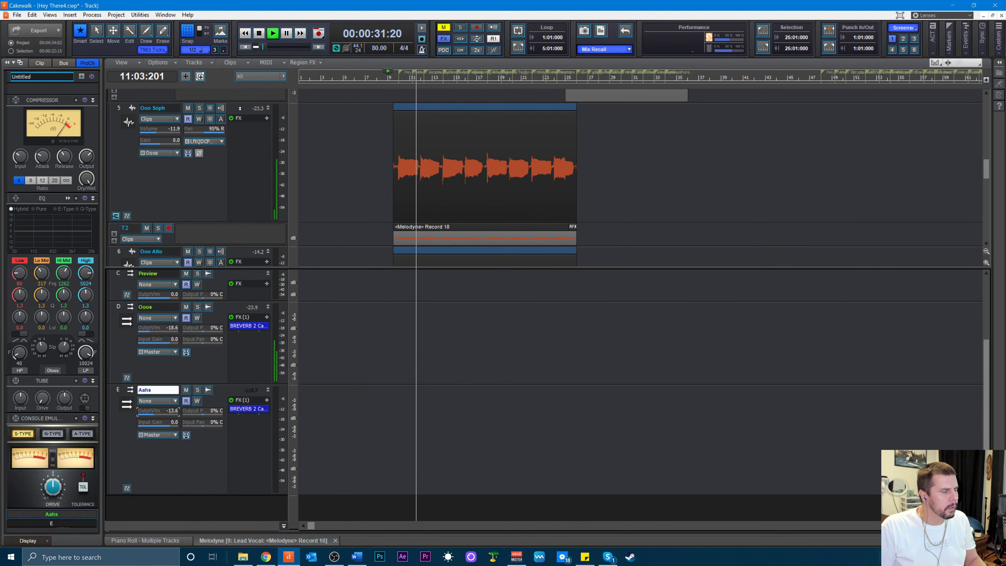
- Lower the Aahs bus output volume to about -16.2 dB while the Ahh section plays
scroll(207, 183, "up", 1)
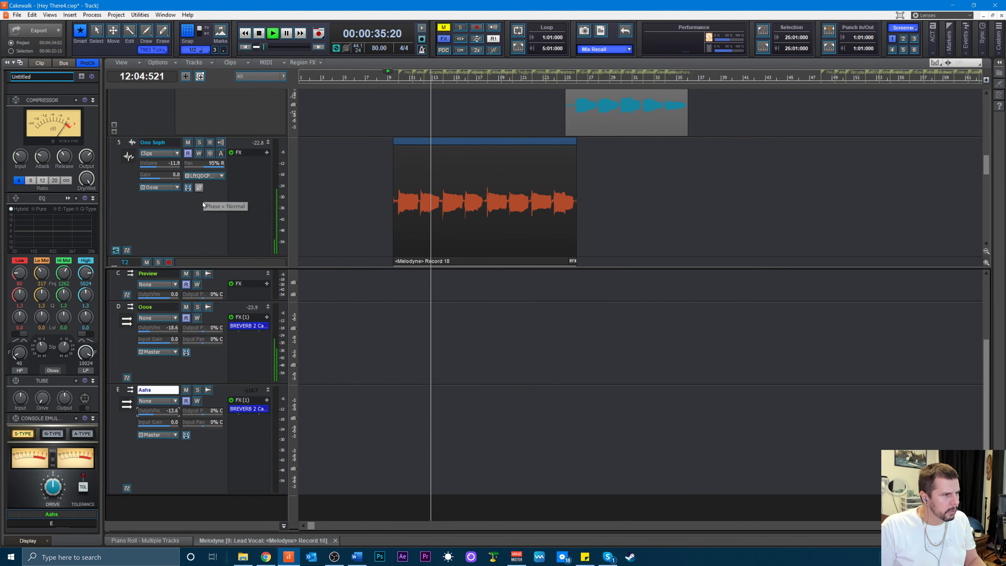
scroll(203, 204, "up", 3)
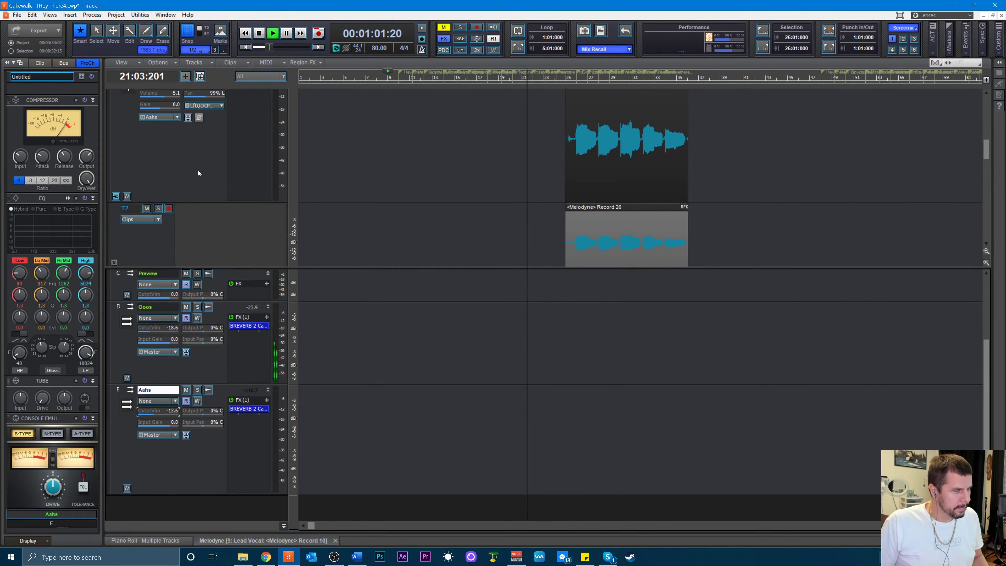
scroll(198, 171, "down", 3)
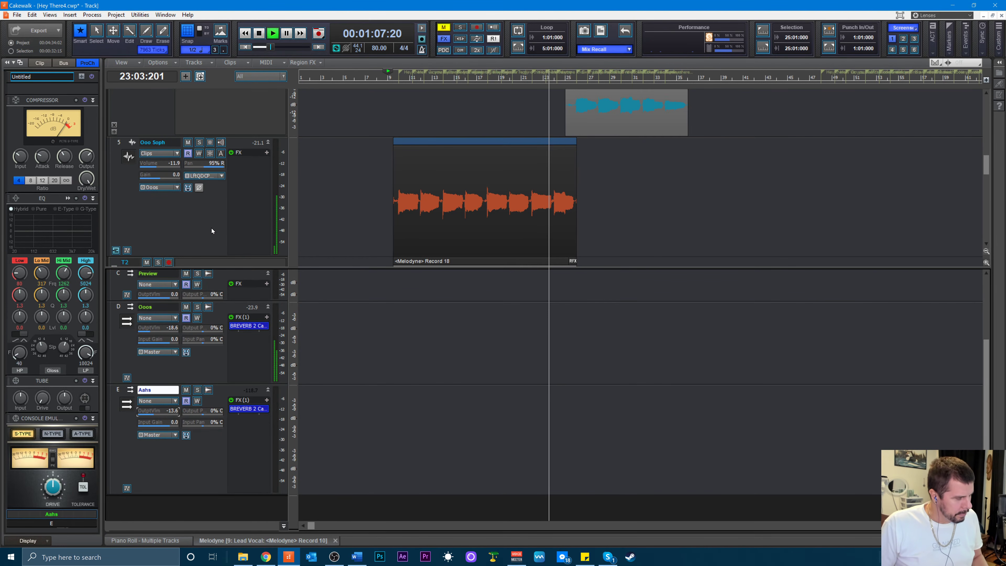
scroll(212, 228, "up", 3)
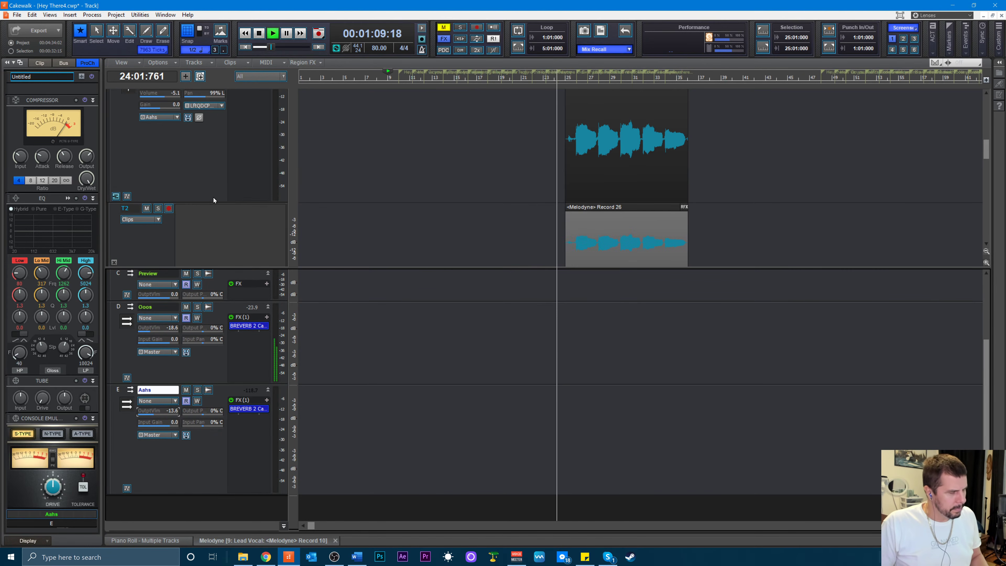
scroll(213, 201, "up", 1)
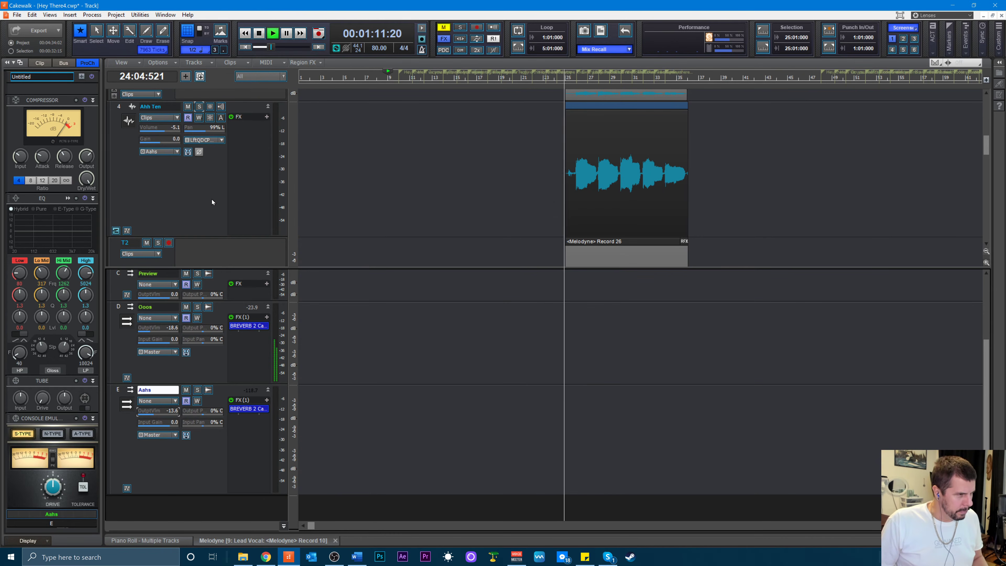
left_click_drag(168, 411, 162, 413)
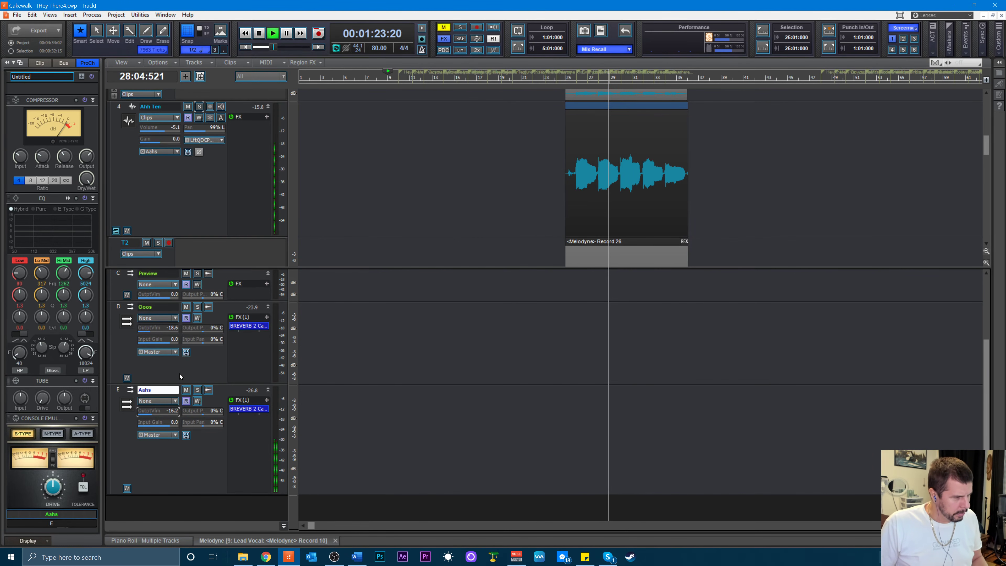
scroll(214, 352, "up", 3)
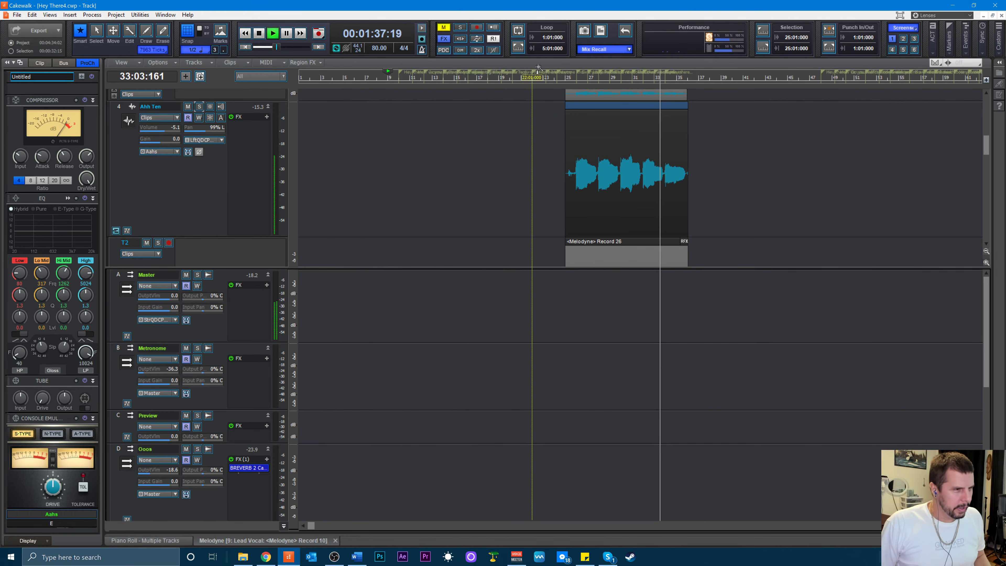
- Stop playback at 23:01:000 and open the Melodyne editor on the Ahh harmony notes from measure 25 to 35
left_click(543, 78)
key("space")
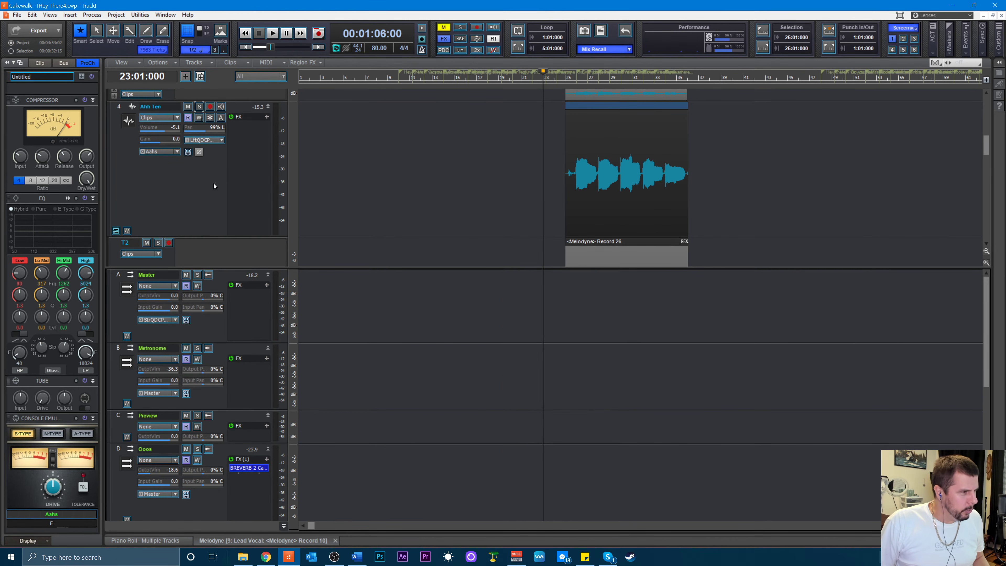
scroll(215, 190, "down", 3)
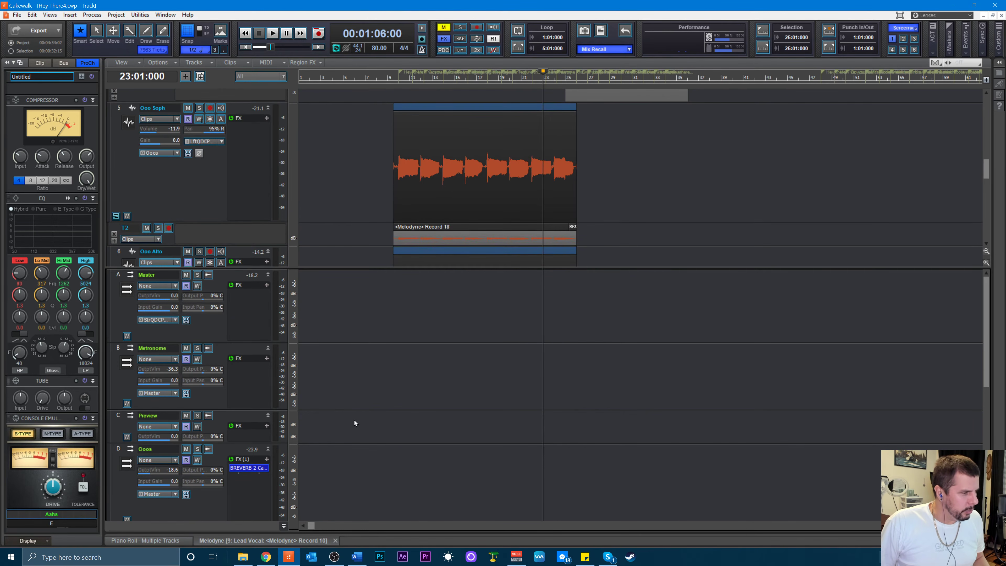
left_click(270, 540)
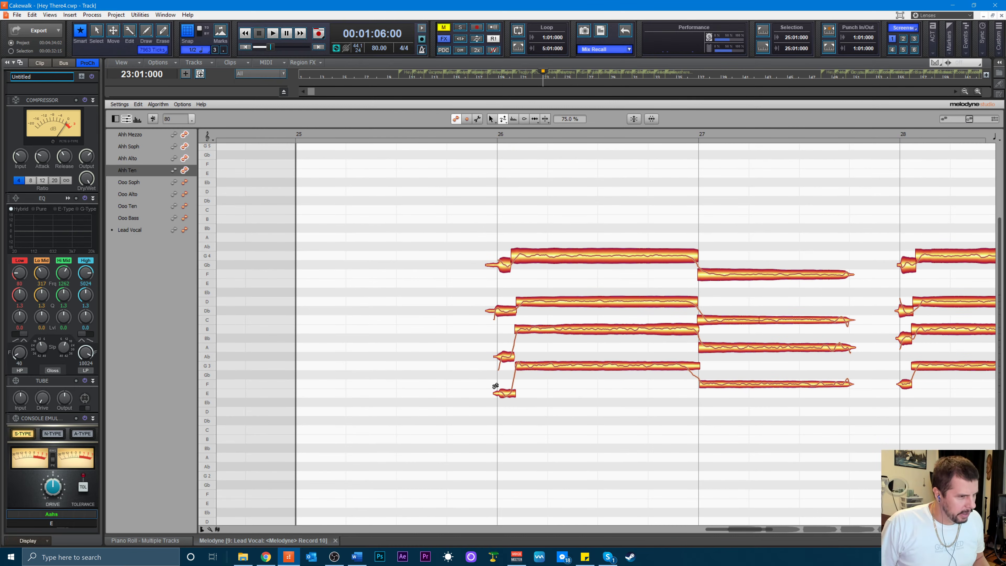
scroll(686, 404, "down", 1)
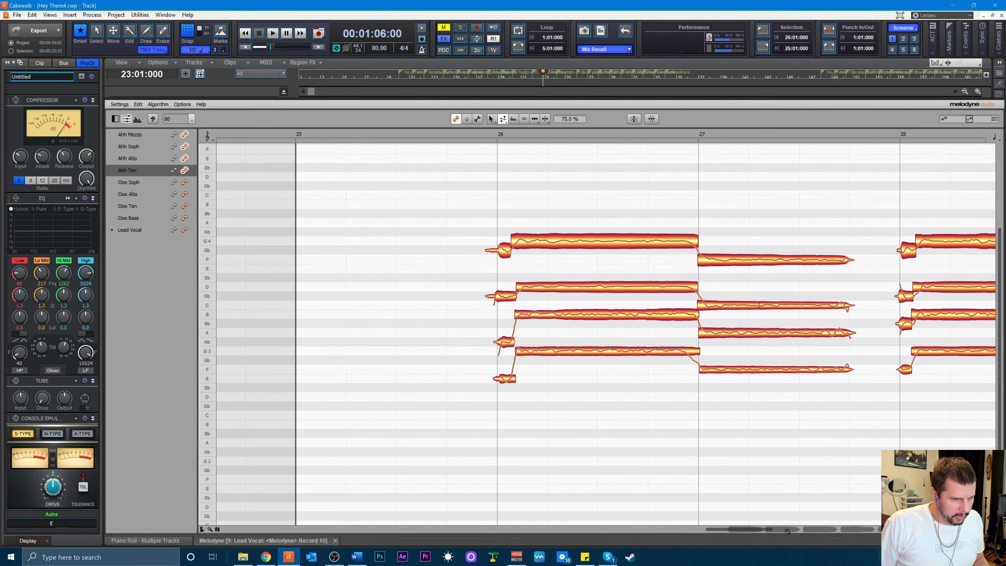
left_click_drag(788, 531, 944, 531)
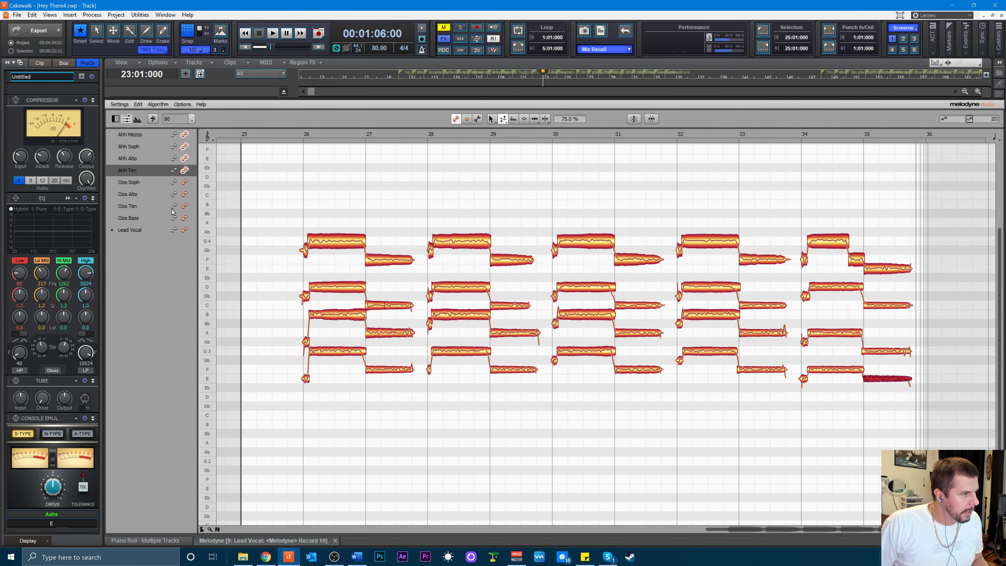
- Enable note editing for Ooo Soph, Ooo Alto, Ooo Ten and Ooo Bass alongside the Ahh tracks, leaving Lead Vocal out
left_click(184, 182)
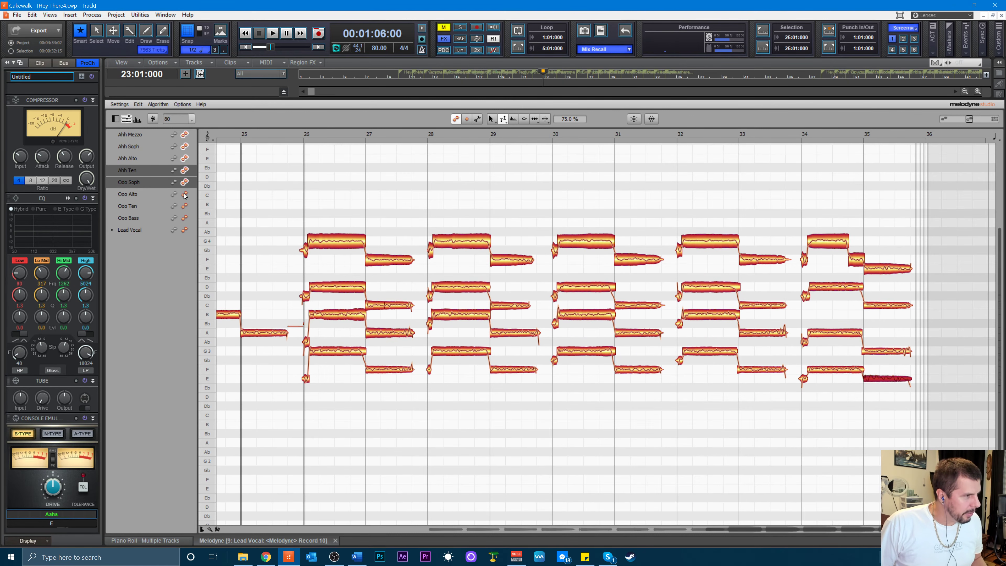
left_click(185, 194)
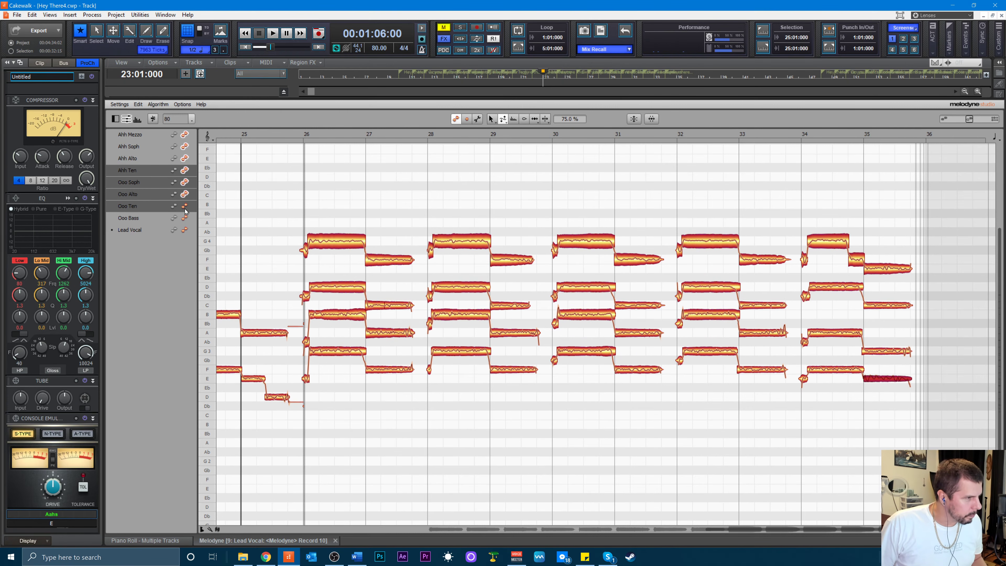
left_click(185, 206)
left_click(184, 218)
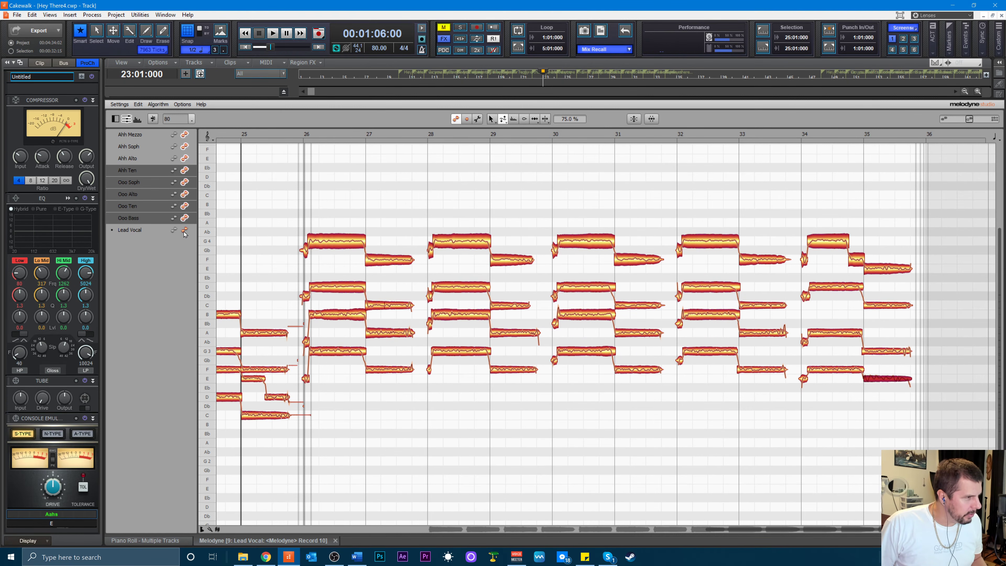
left_click(185, 231)
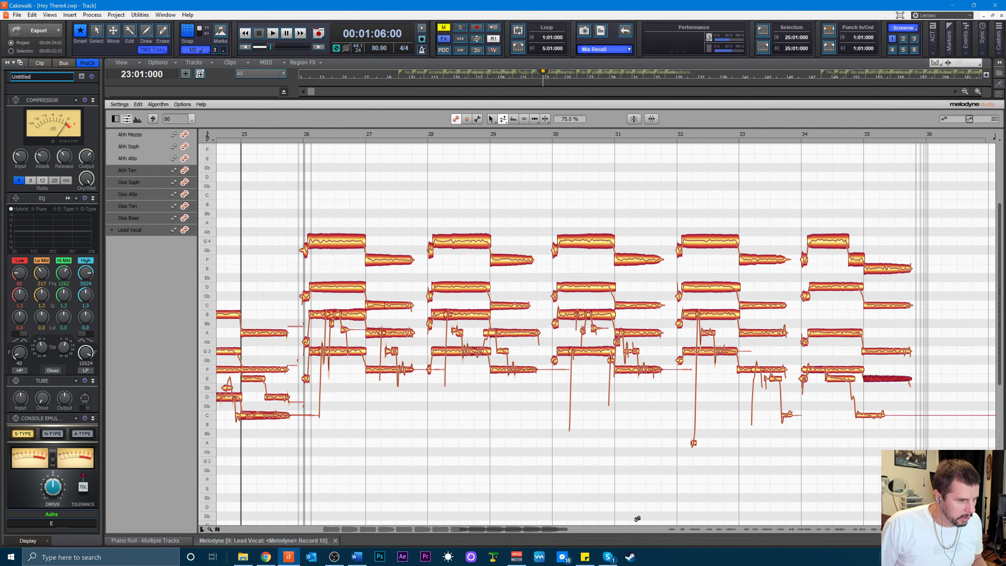
left_click(185, 231)
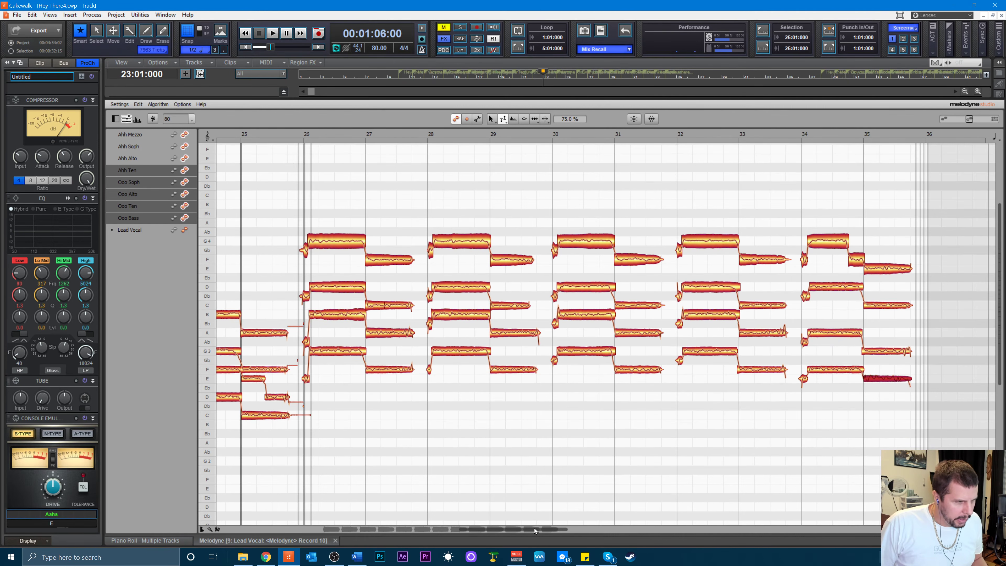
- Play from just before measure 10 and follow the Ooo notes up to the Ahh entrance at measure 26
left_click_drag(534, 529, 403, 526)
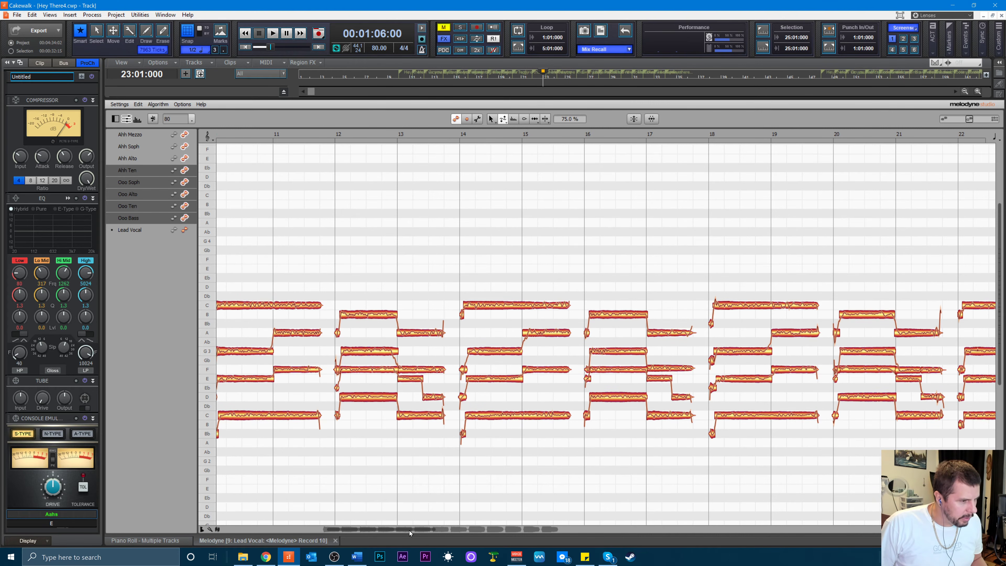
left_click_drag(409, 530, 382, 531)
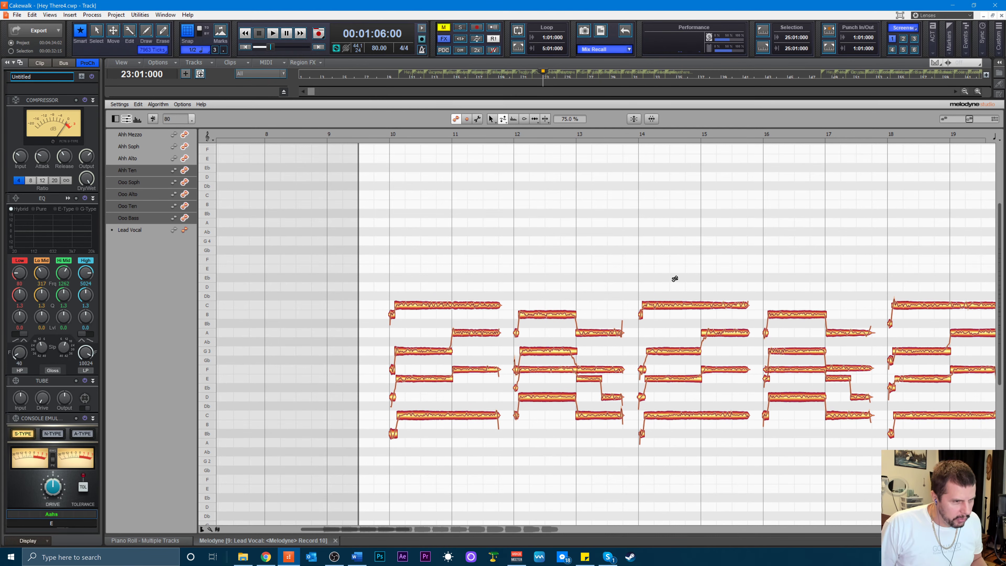
left_click(382, 137)
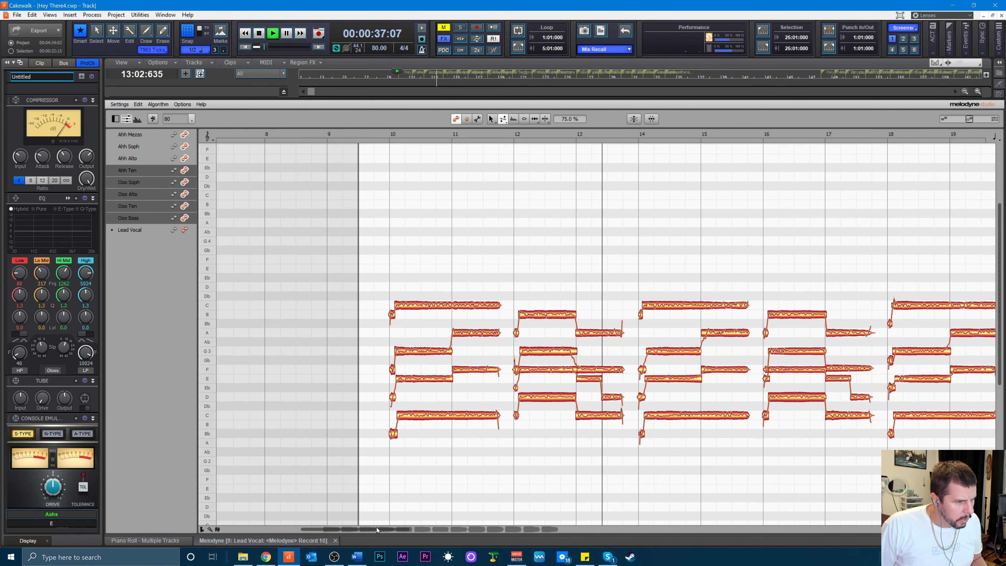
left_click_drag(376, 528, 416, 534)
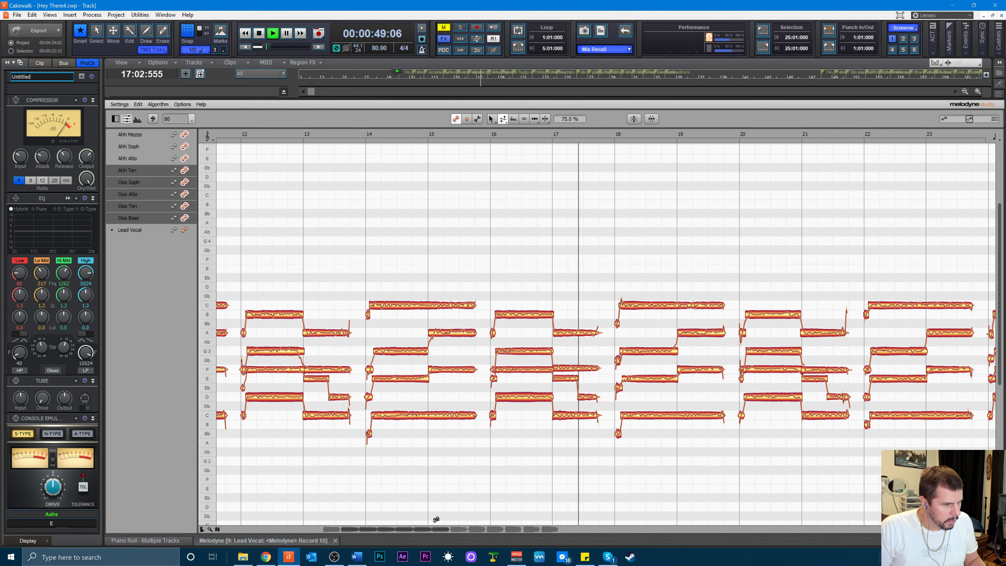
left_click_drag(431, 528, 462, 531)
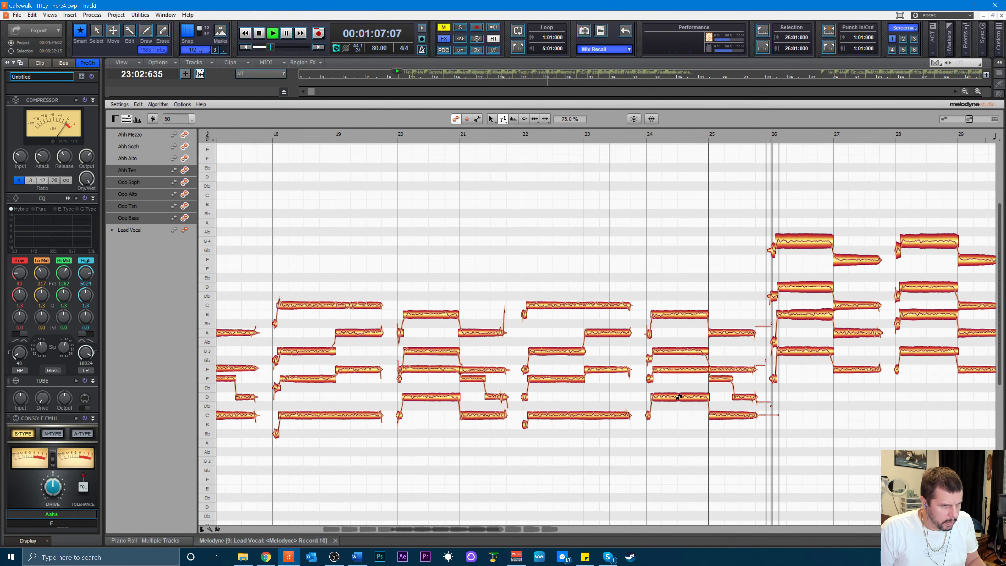
left_click_drag(453, 530, 477, 528)
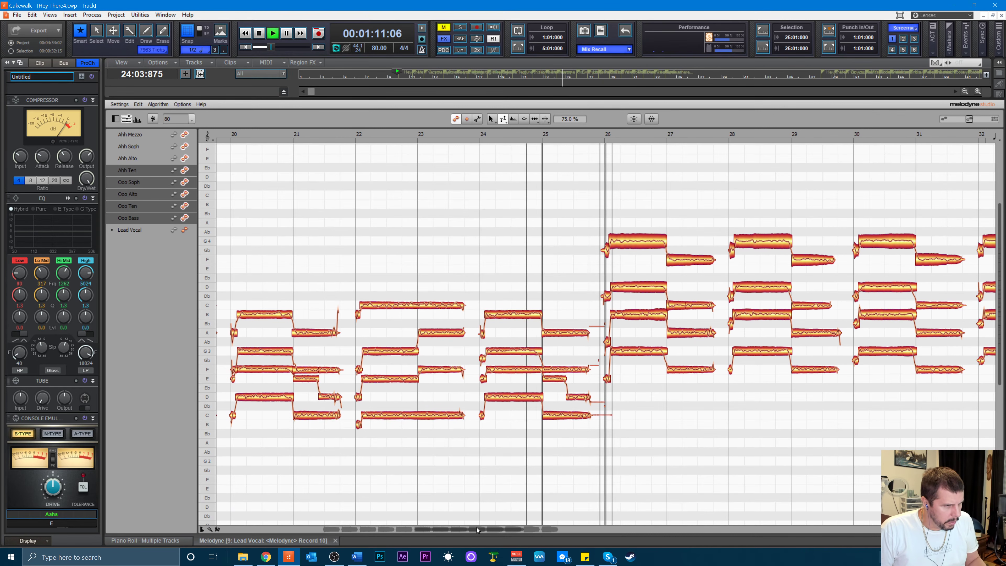
left_click_drag(477, 528, 491, 531)
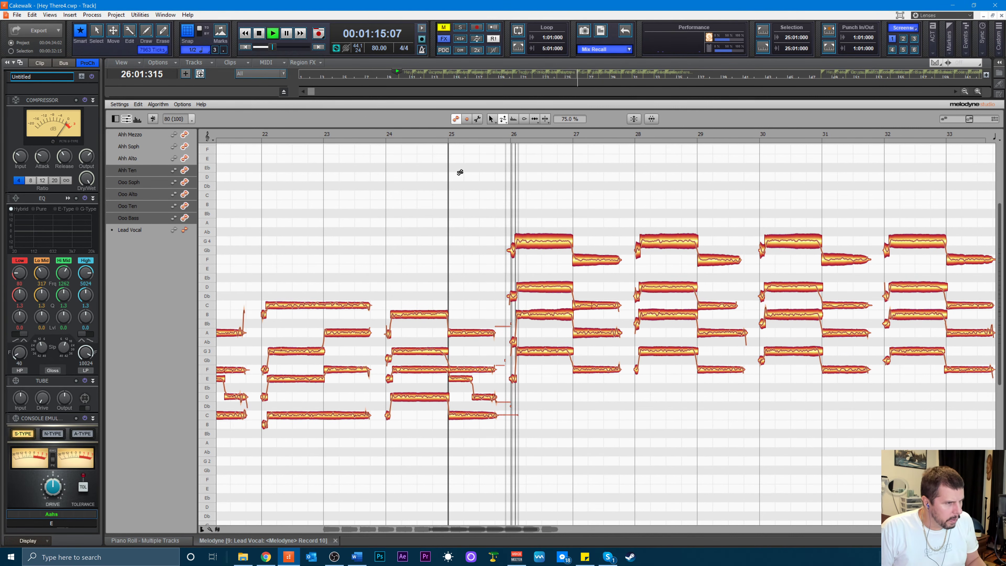
- Delete the stray thin note fragments of the Ooo tracks between their last notes and the Ahh entrance around measure 26
left_click(469, 135)
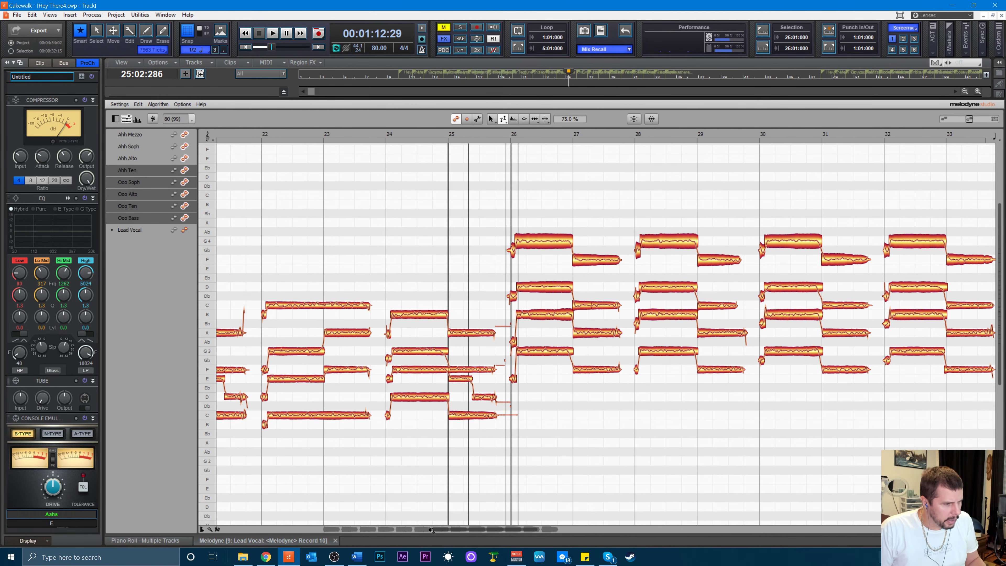
left_click_drag(432, 530, 462, 535)
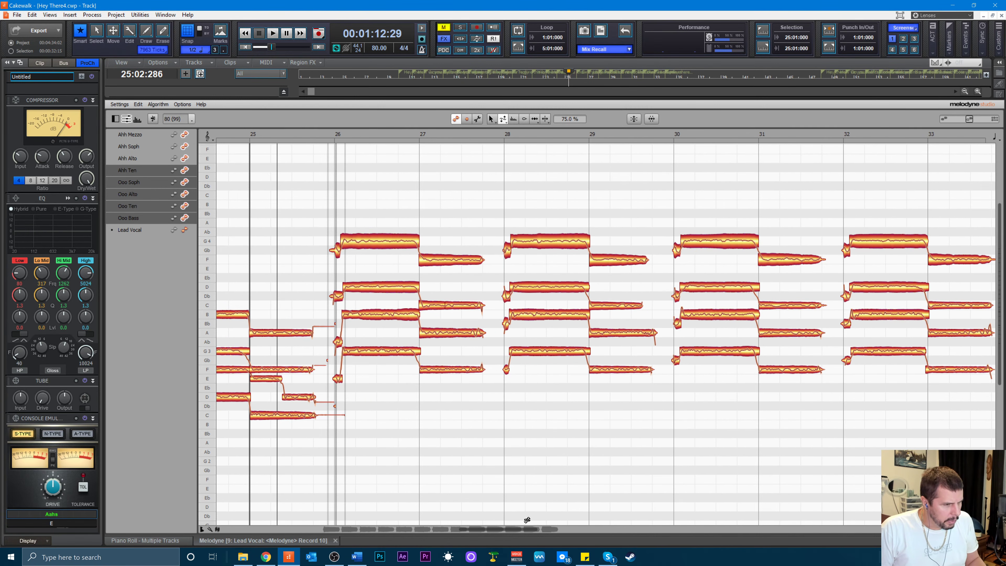
left_click_drag(538, 530, 511, 426)
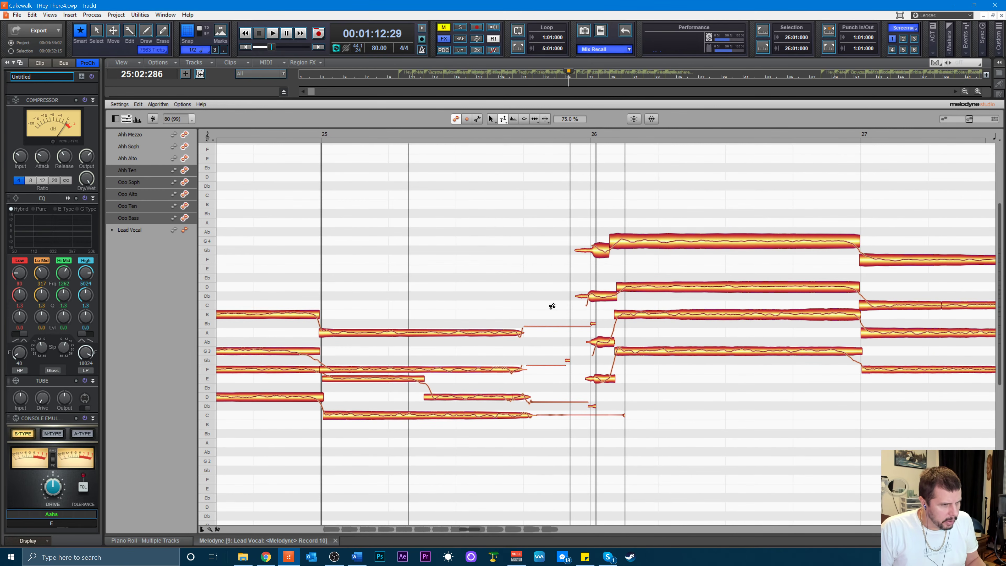
left_click_drag(550, 296, 570, 473)
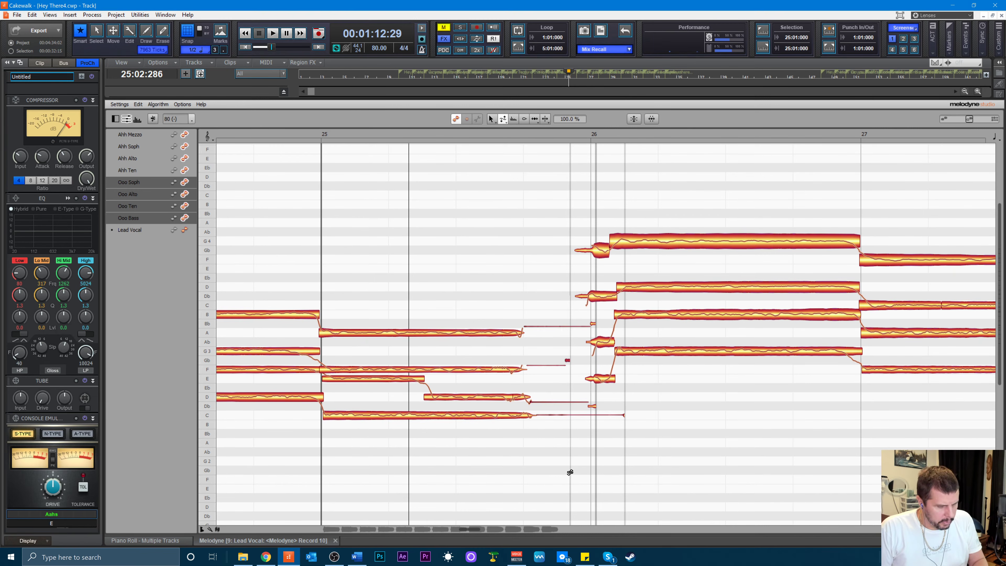
key("Delete")
left_click_drag(571, 388, 628, 447)
key("Delete")
key("Delete")
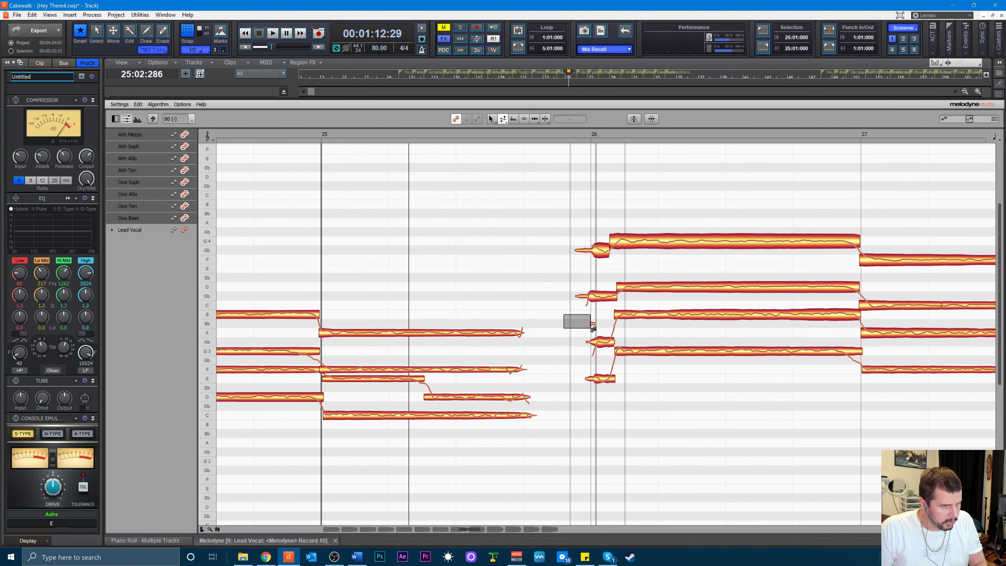
left_click_drag(593, 329, 599, 326)
key("Delete")
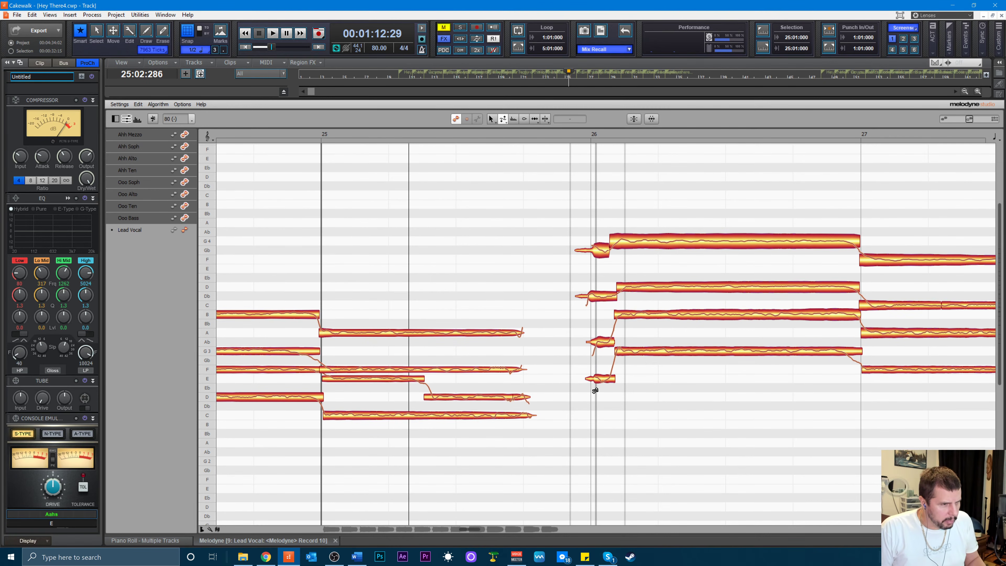
- Adjust the start timing of the Ahh Ten, Ahh Soph and Ahh Alto pickup notes near measure 26, and replay the transition
right_click(567, 371)
left_click(597, 348)
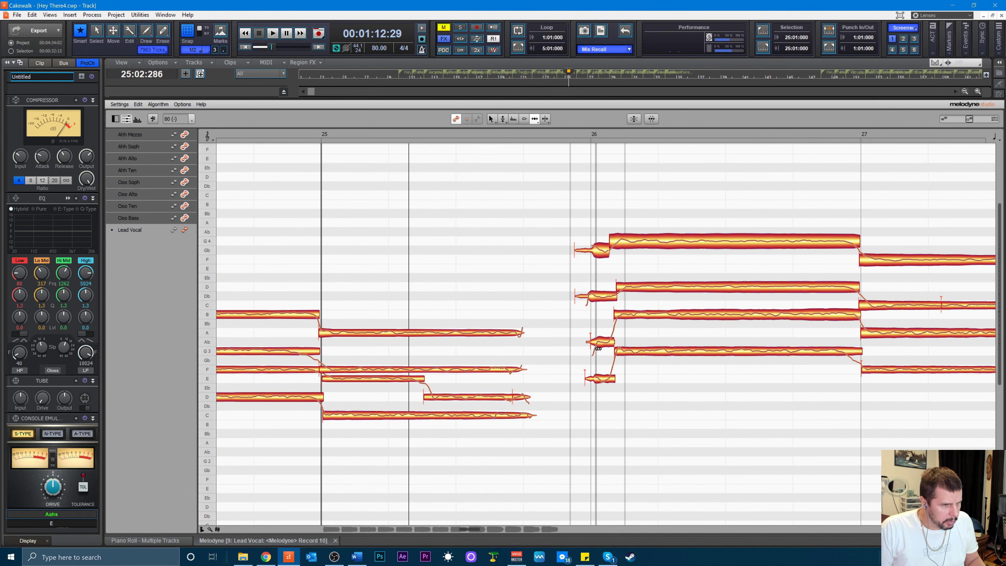
left_click(590, 379)
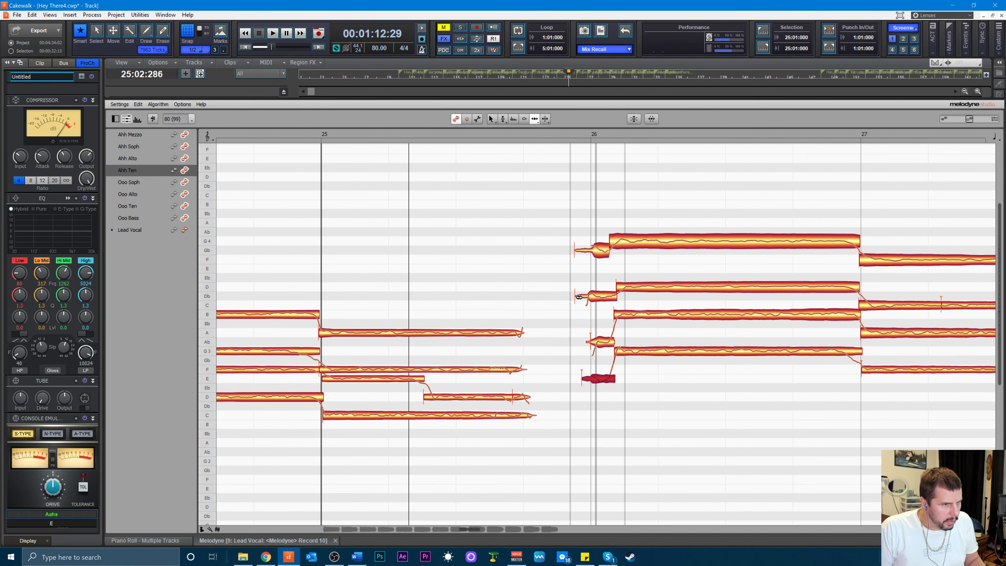
left_click_drag(579, 297, 582, 299)
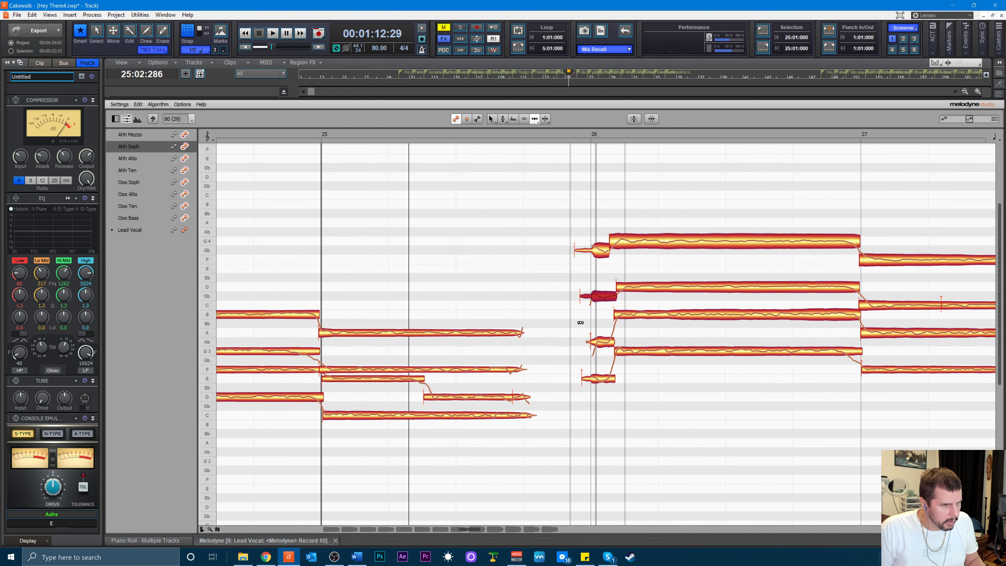
left_click(595, 347)
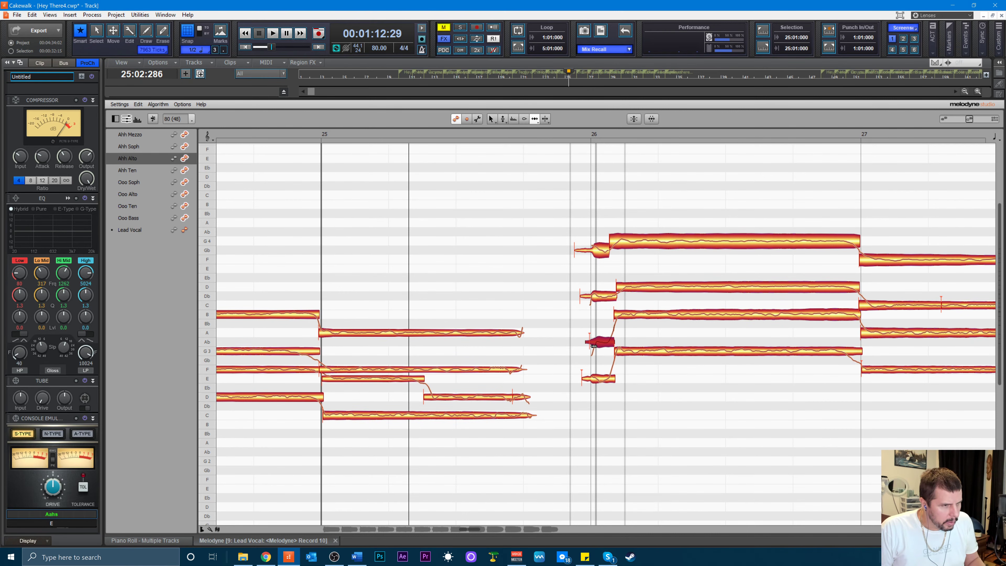
left_click(539, 138)
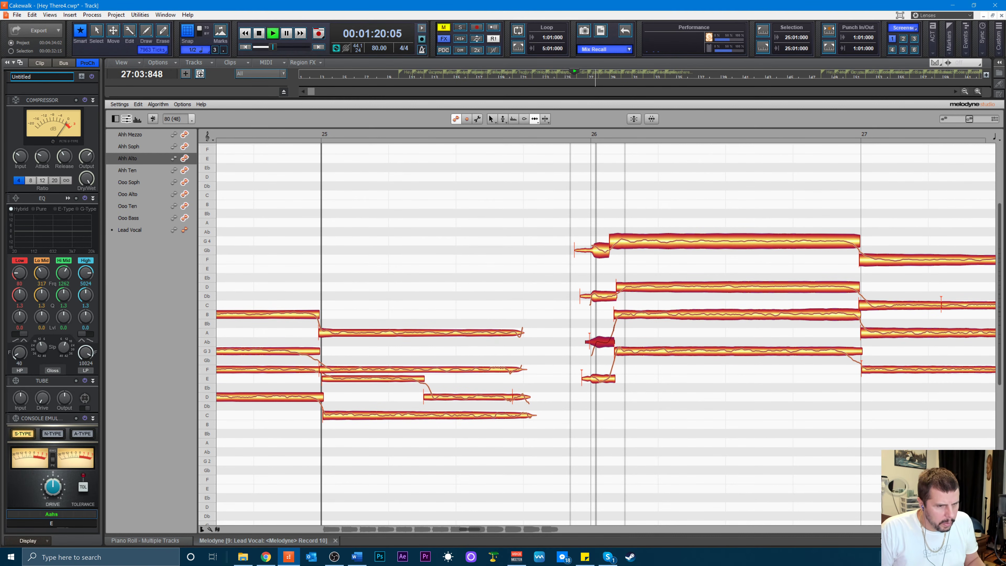
- Align the end points of the Ahh Soph, Ahh Mezzo and Ahh Alto notes in measure 29 with the Ahh Ten note
key("space")
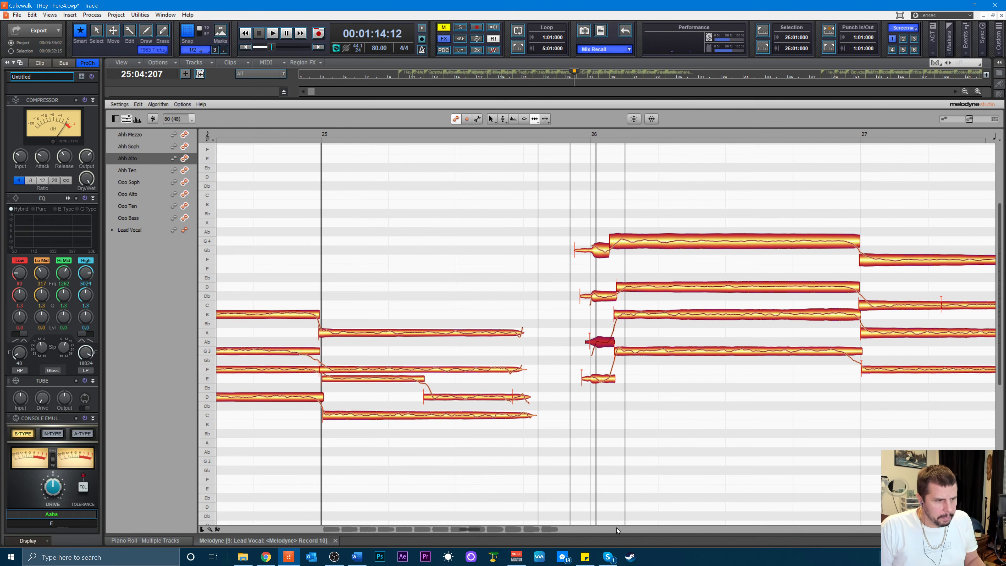
left_click_drag(478, 531, 576, 542)
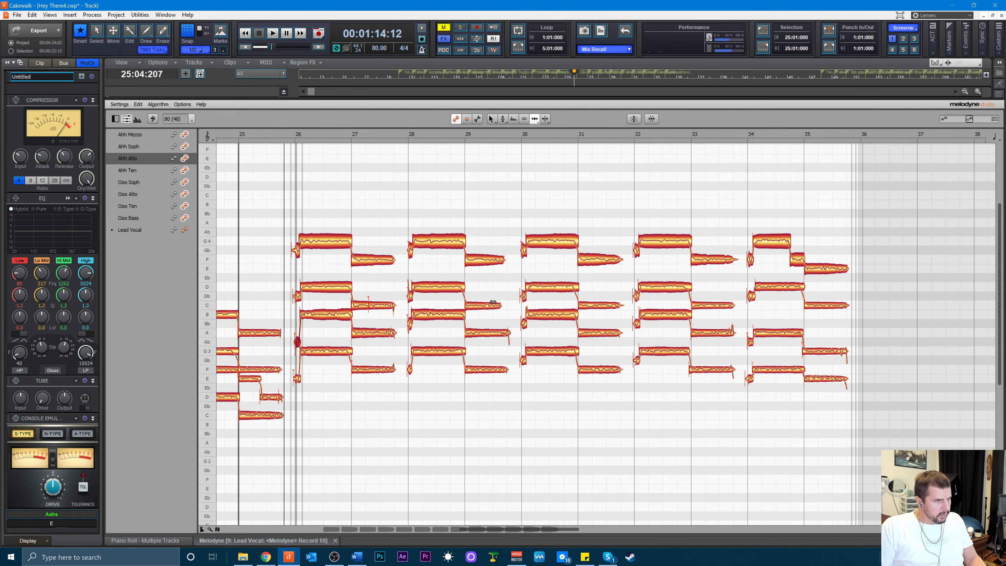
left_click(492, 188)
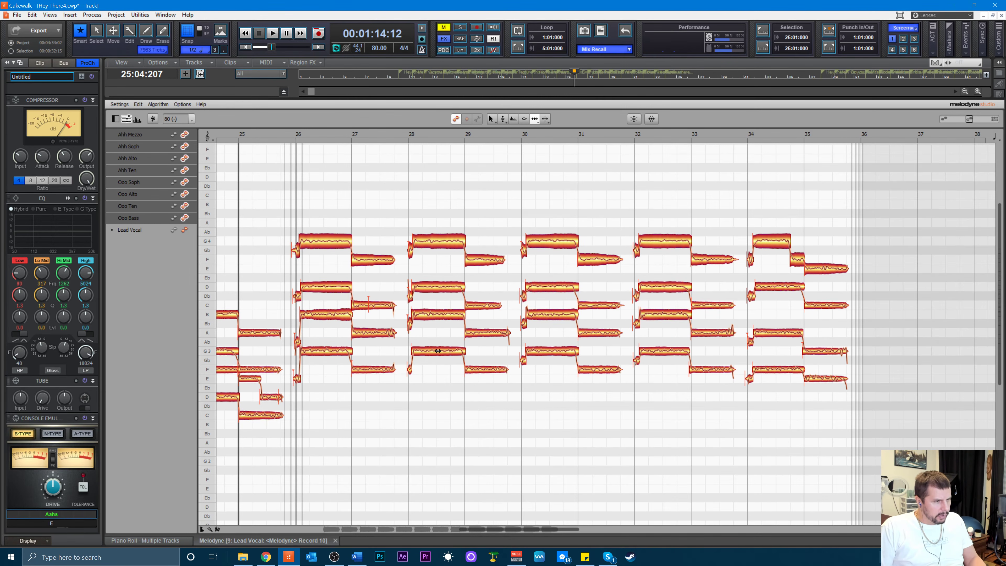
left_click(374, 134)
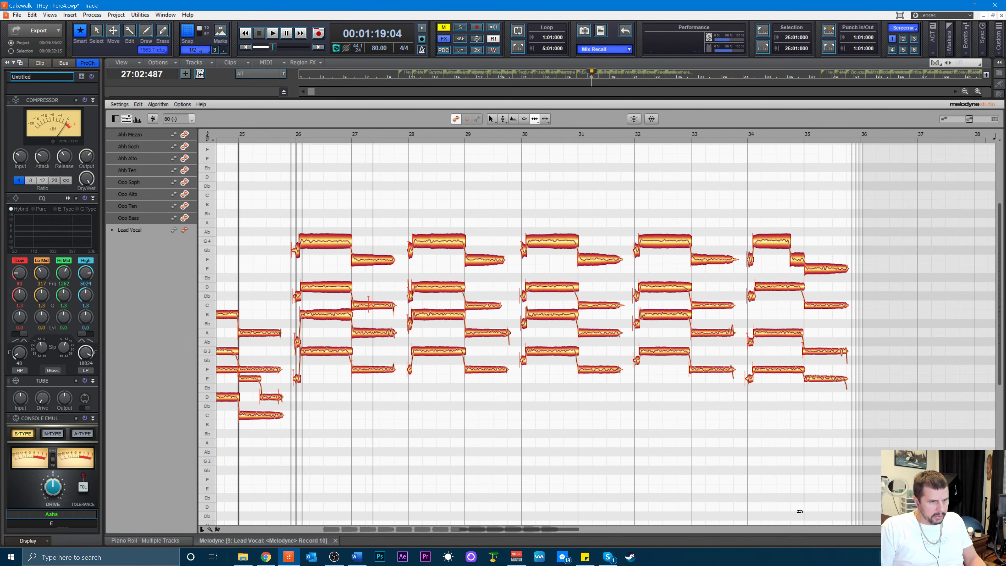
left_click_drag(575, 529, 519, 529)
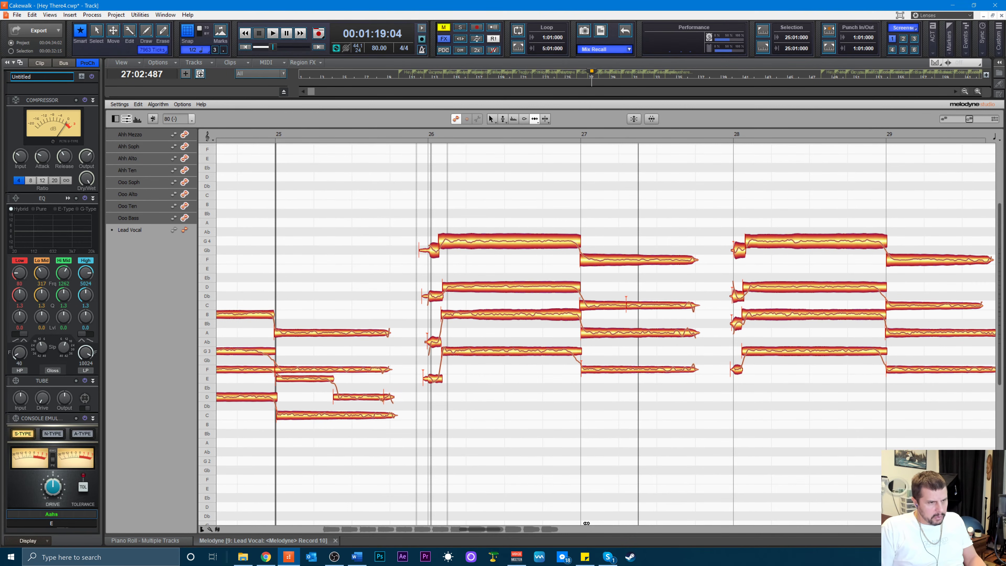
left_click_drag(486, 529, 514, 533)
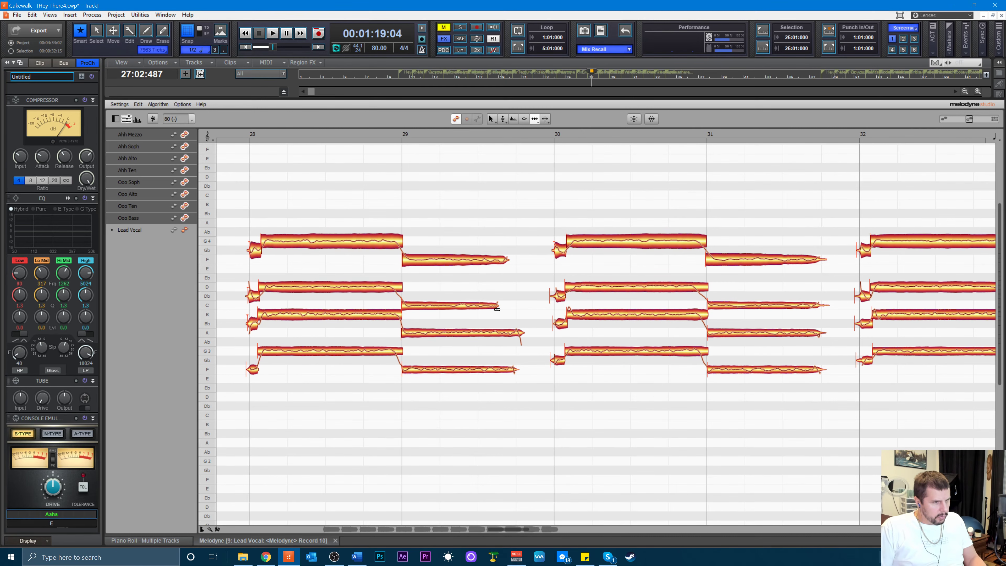
left_click_drag(497, 309, 514, 307)
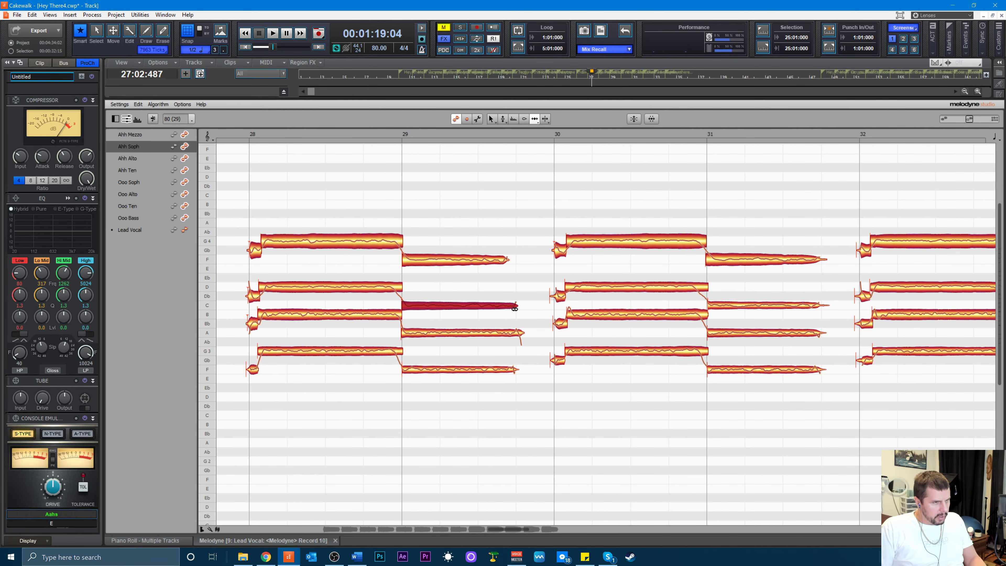
left_click(502, 258)
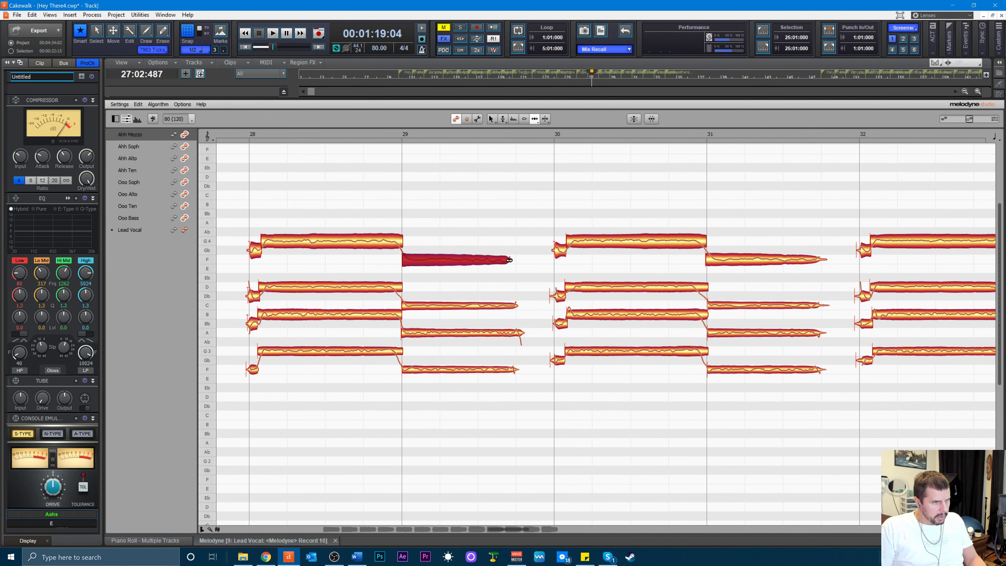
left_click_drag(510, 260, 515, 261)
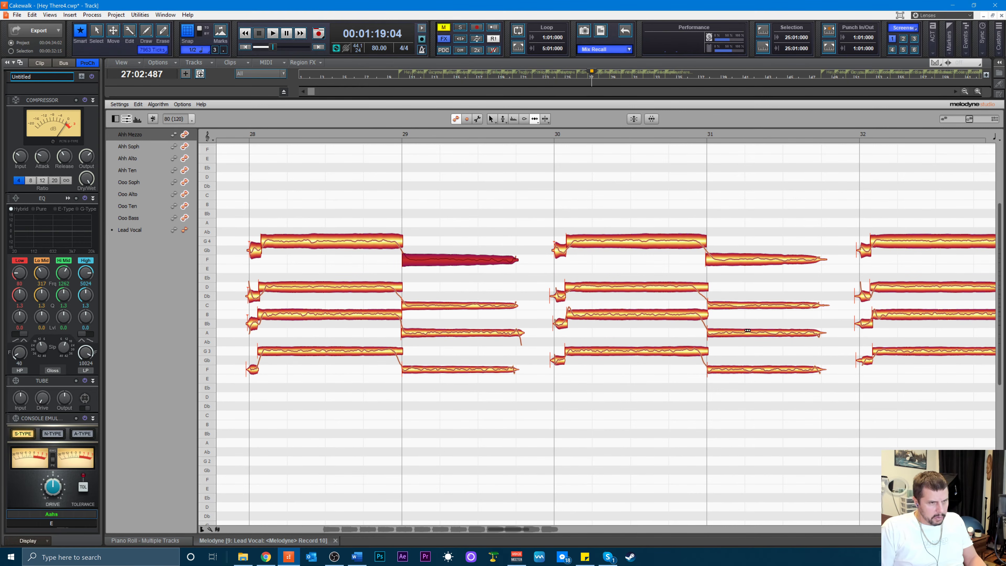
left_click(520, 333)
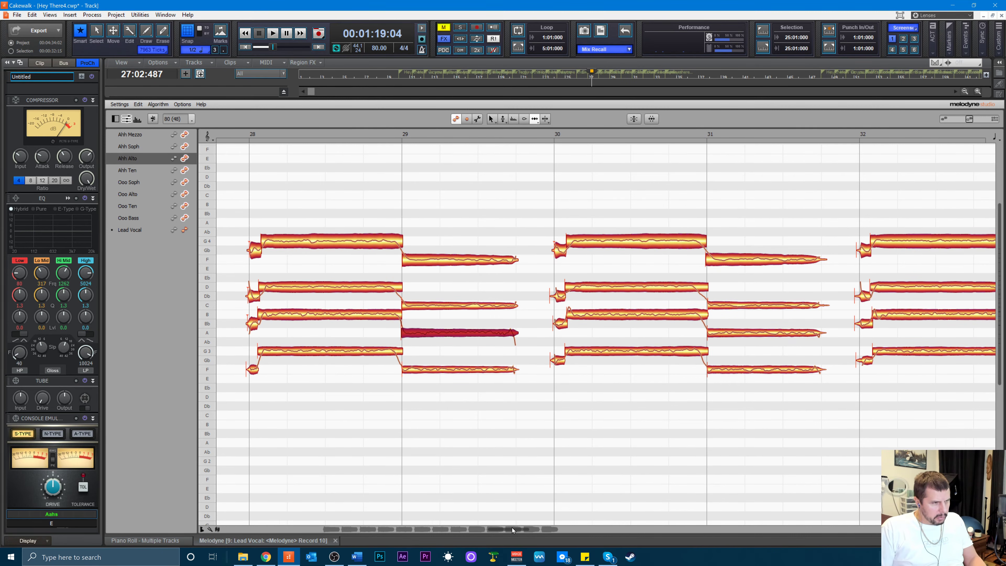
- Check the Ahh note endings up to measure 36 and play back from measure 31, then from just before measure 10
left_click_drag(513, 530, 546, 512)
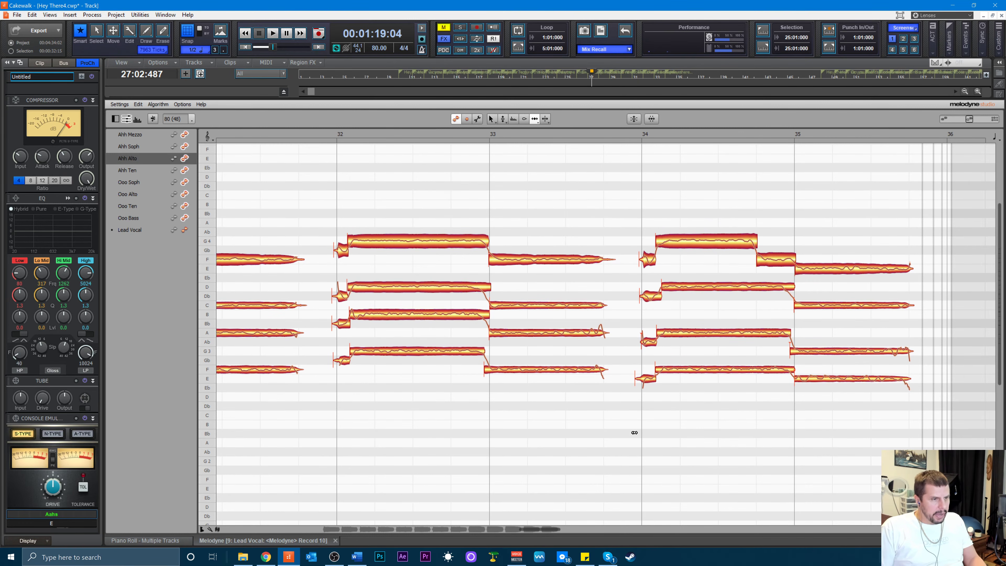
left_click_drag(531, 528, 522, 532)
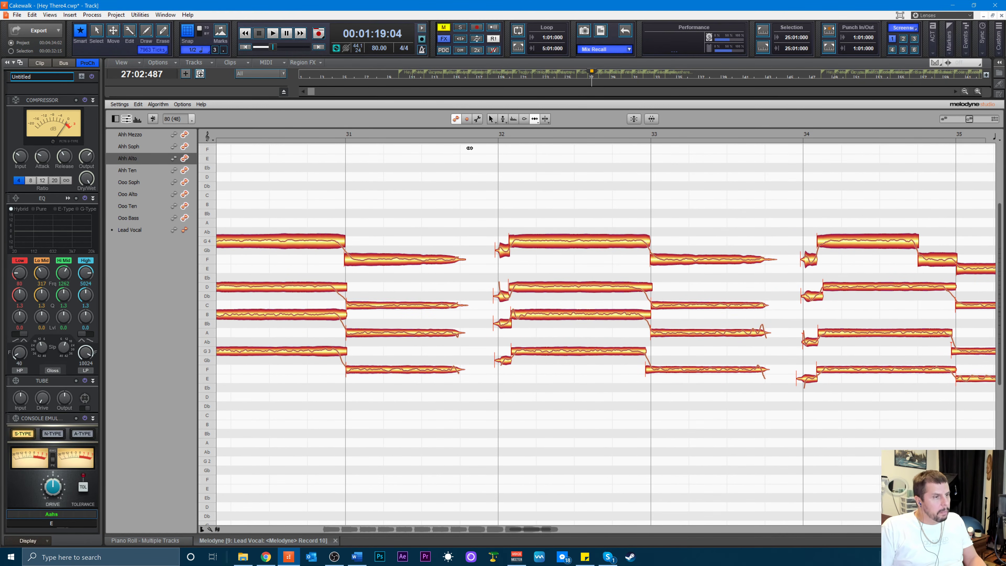
left_click(402, 135)
key("space")
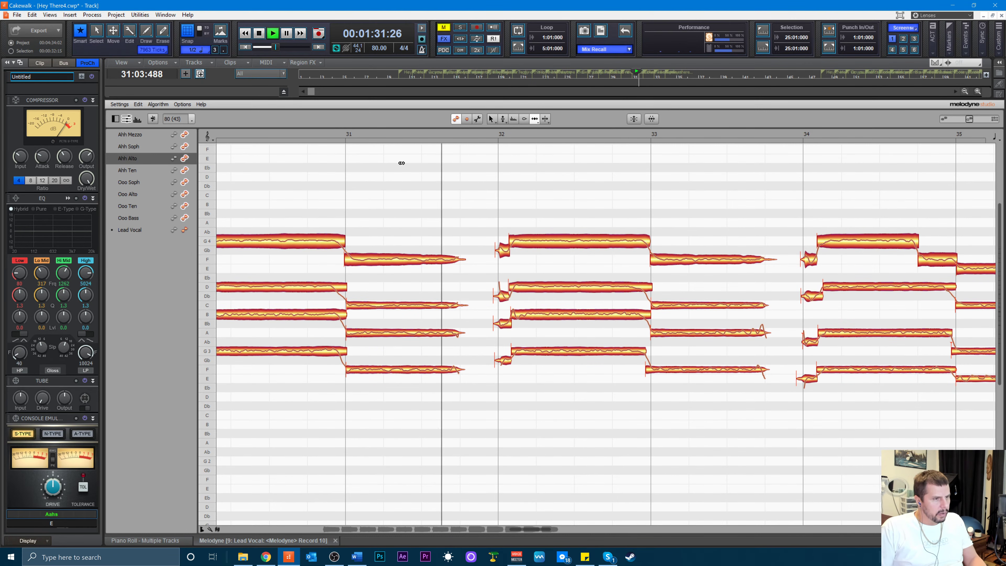
key("space")
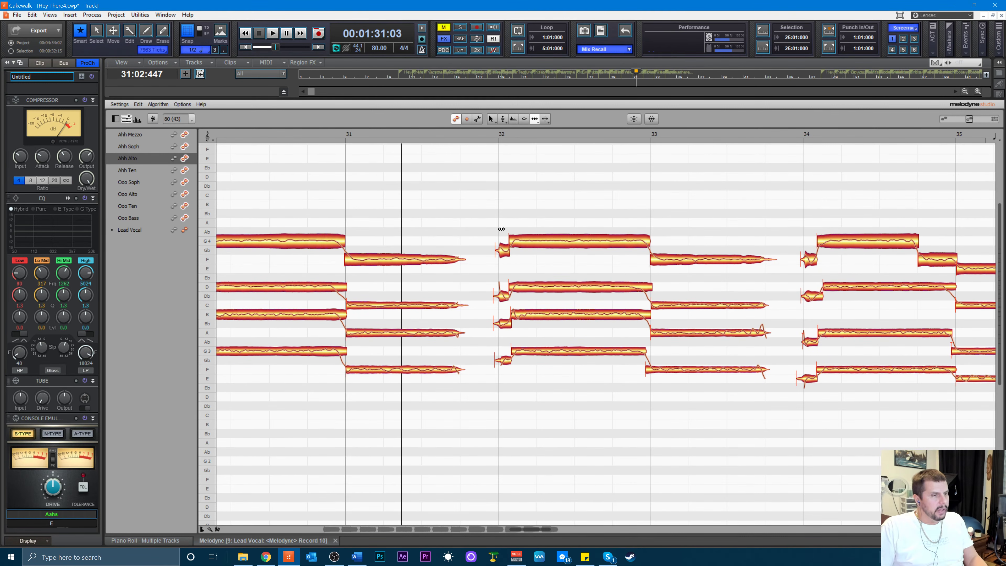
key("space")
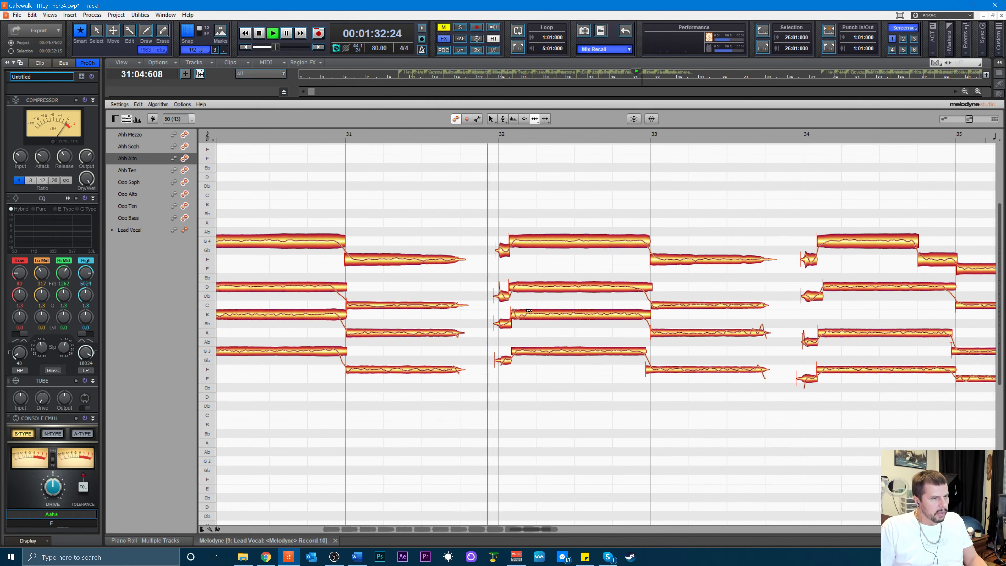
key("space")
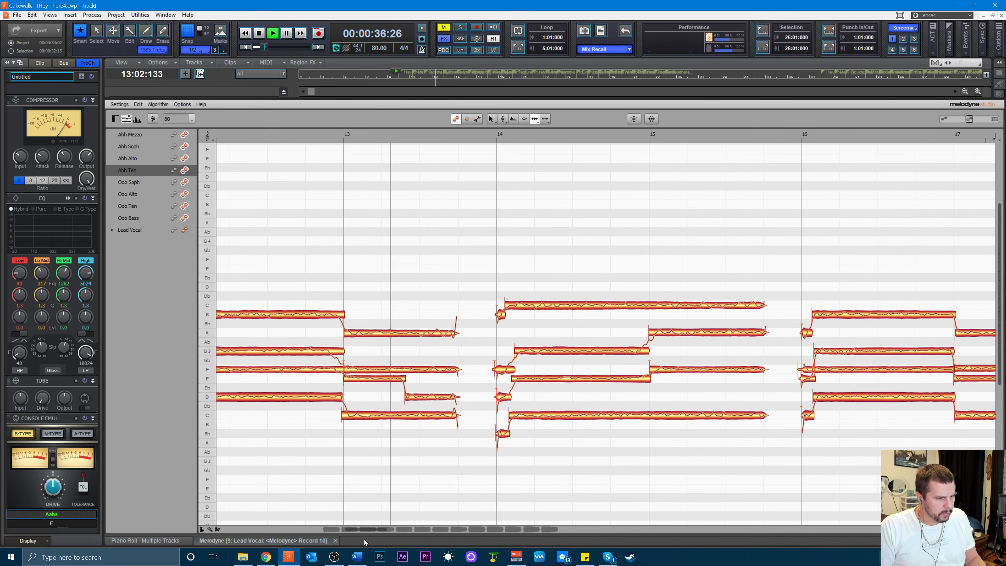
key("space")
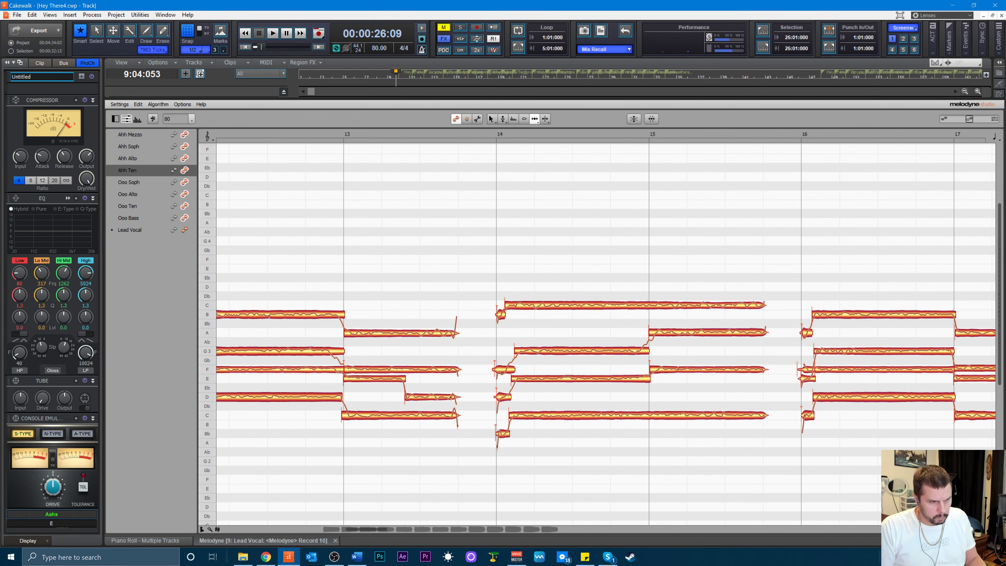
left_click_drag(378, 531, 392, 534)
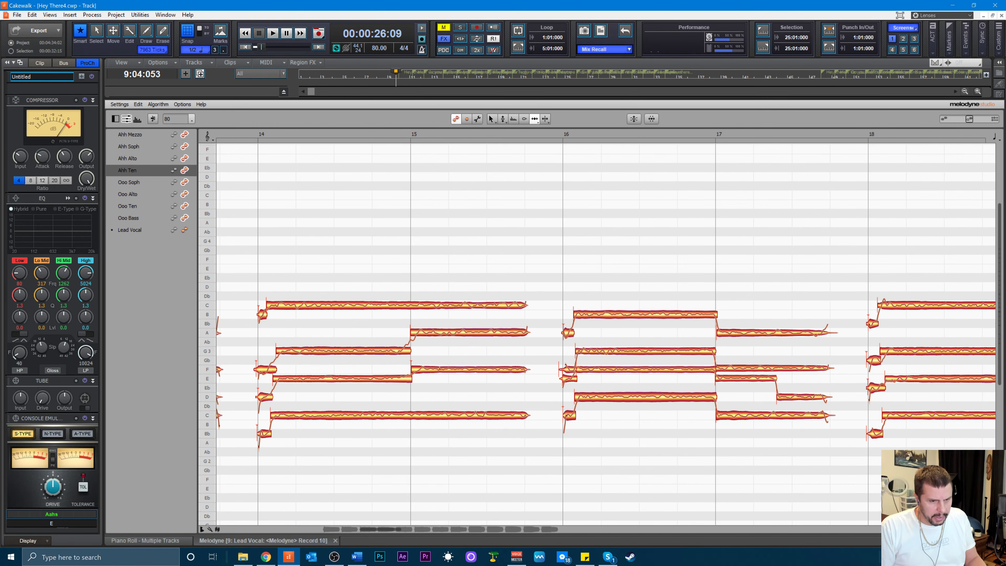
- Hide the Melodyne editor and shrink the bus pane so the track pane gives room for all Ooo tracks
key("d")
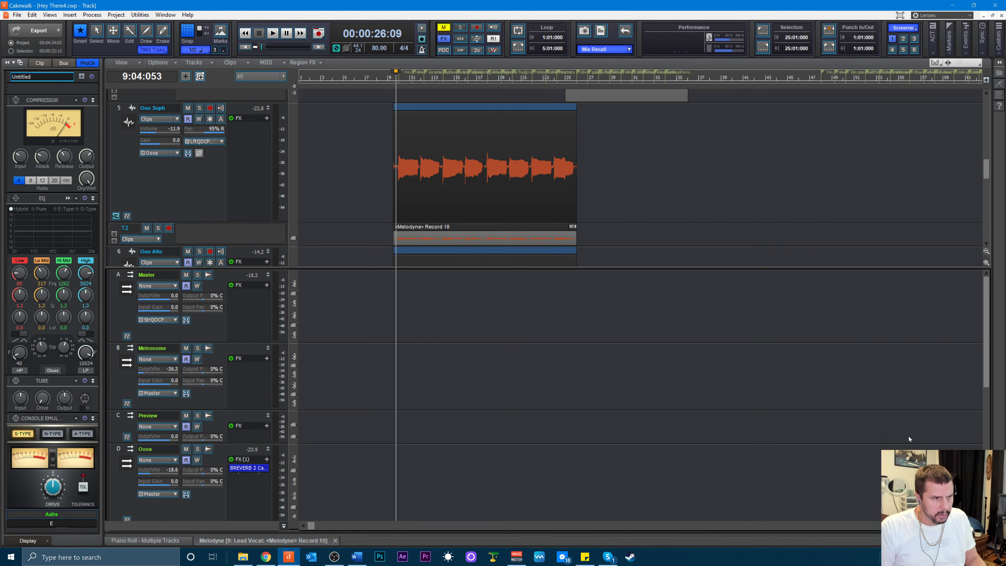
scroll(613, 184, "down", 3)
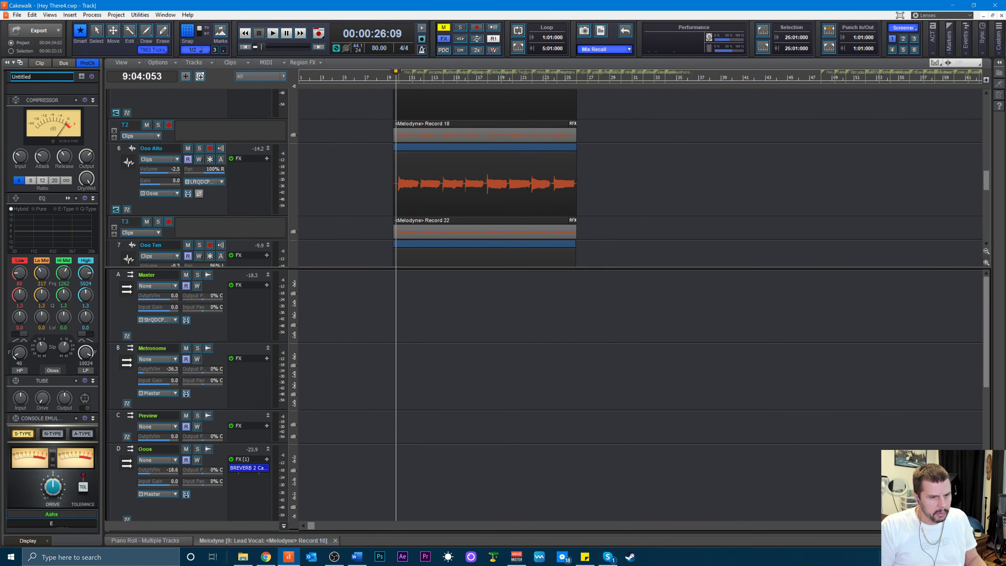
key("ctrl+Left")
key("ctrl+Left")
key("ctrl+Left")
key("ctrl+Left")
key("ctrl+Left")
key("ctrl+Left")
key("ctrl+Left")
key("ctrl+Left")
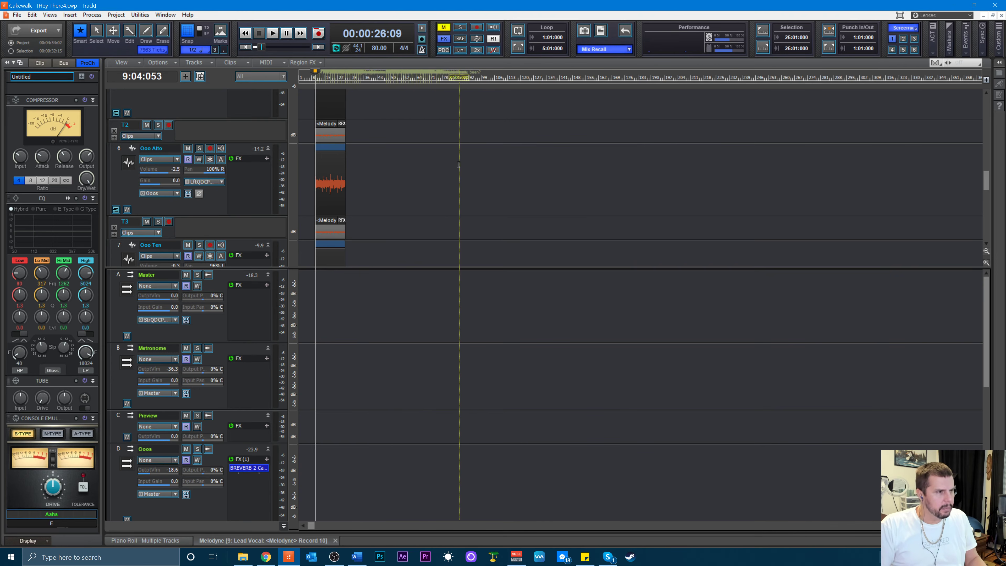
scroll(456, 165, "up", 3)
scroll(366, 164, "down", 4)
scroll(366, 164, "up", 1)
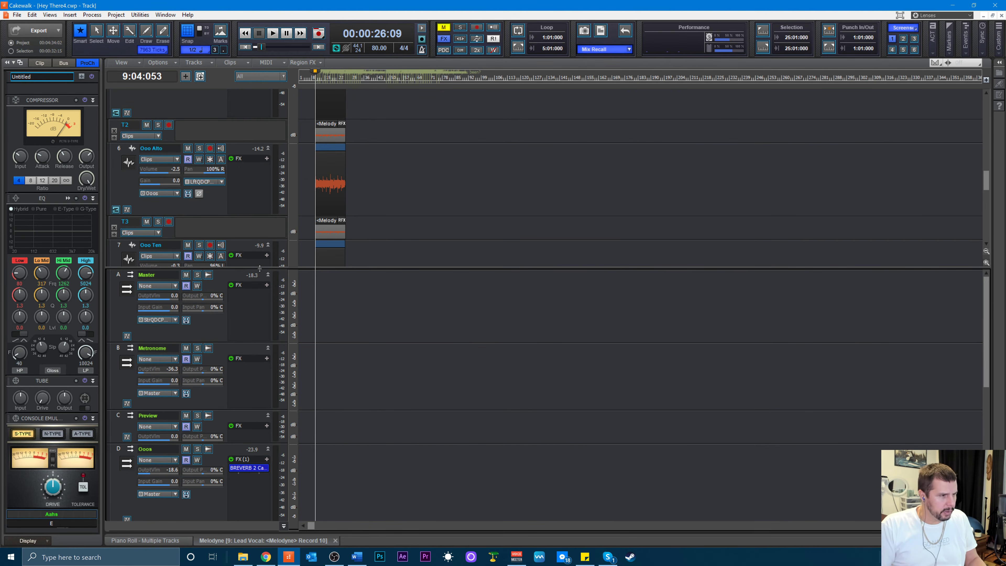
left_click_drag(261, 268, 264, 523)
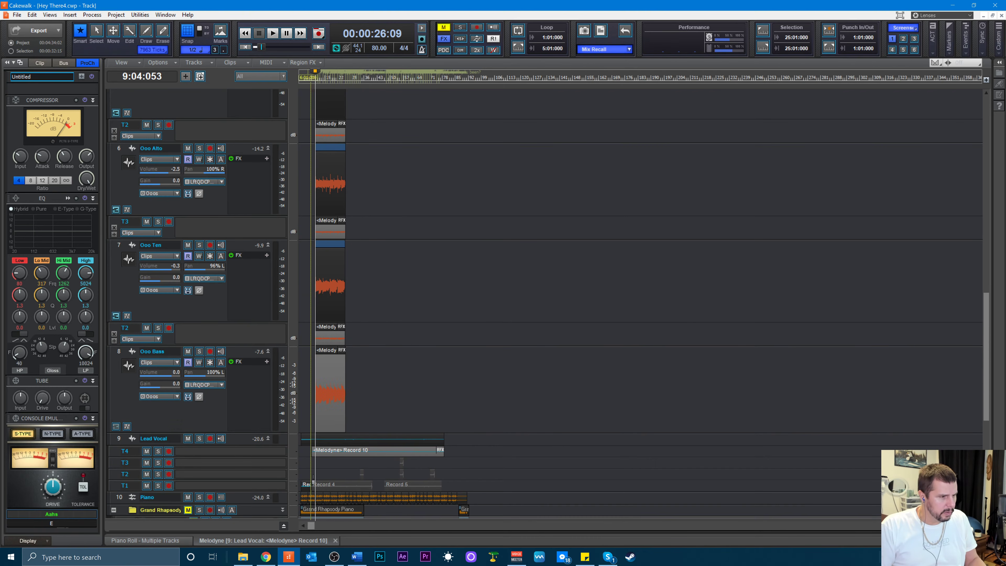
scroll(354, 438, "up", 1)
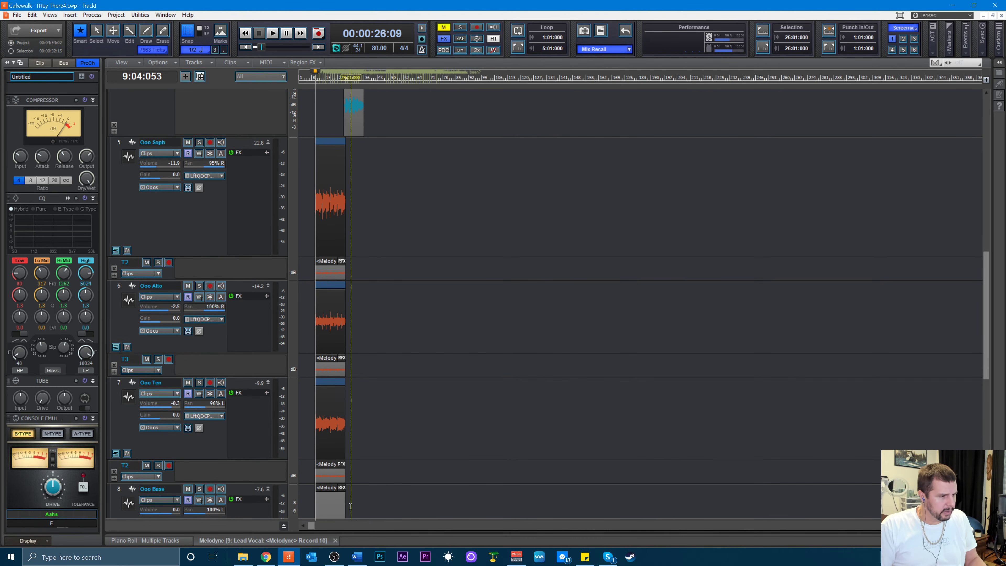
- Copy the Ooo Soph, Ooo Alto, Ooo Ten and Ooo Bass clips to measure 48 and save the project
left_click(320, 216)
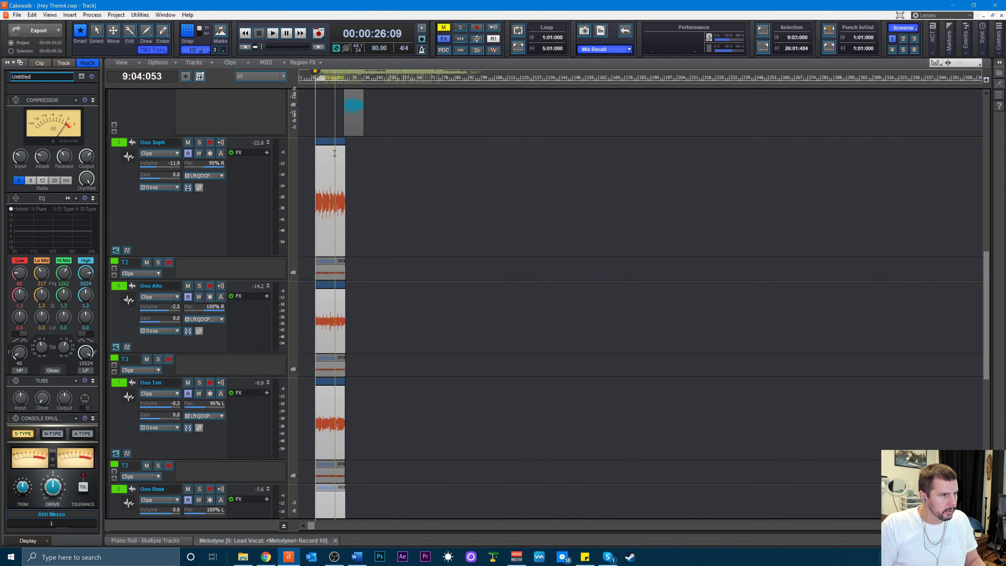
left_click_drag(329, 142, 400, 163)
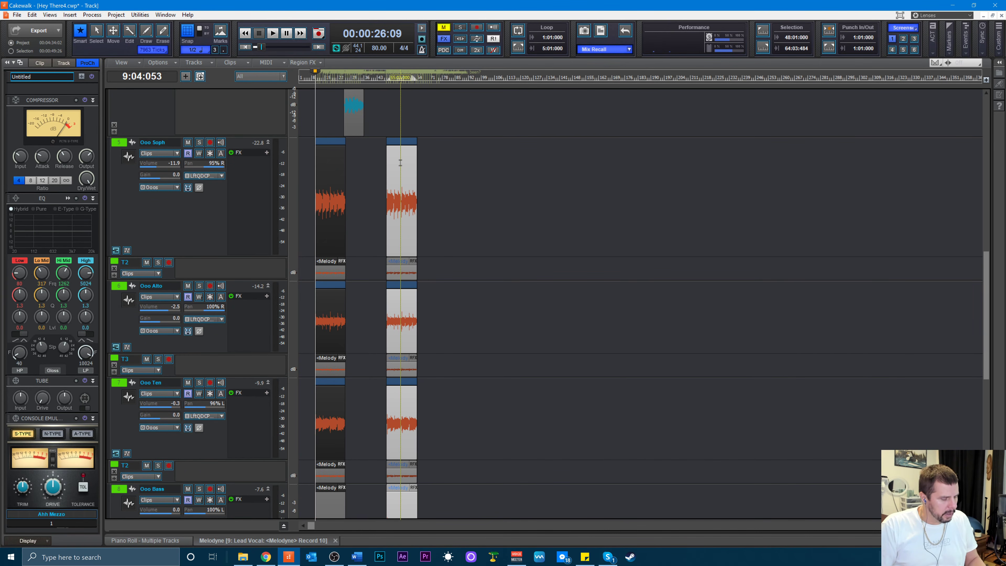
key("ctrl+s")
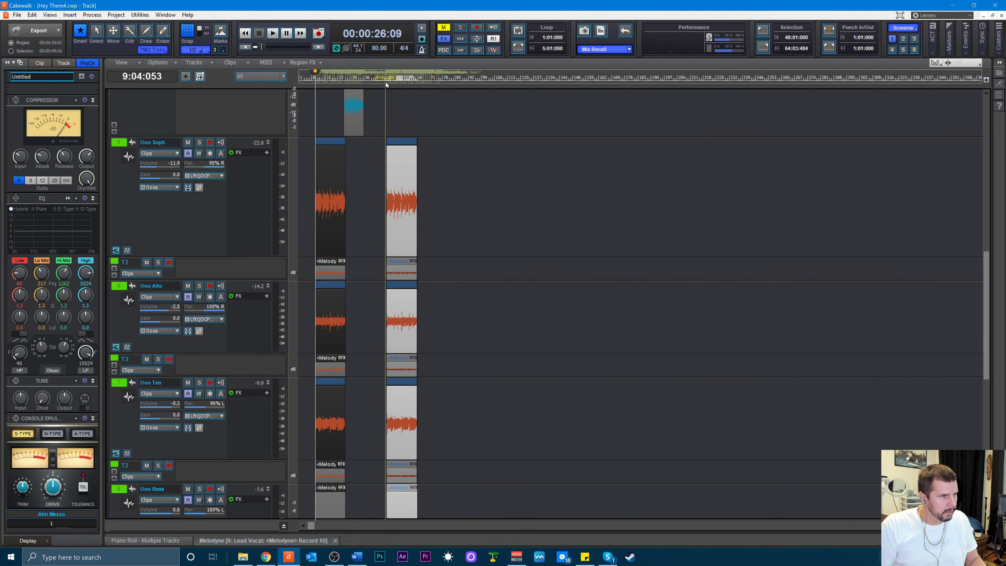
- Set the playhead to 47:03:000 and shift the copied Ooo clips earlier to start there
left_click(385, 82)
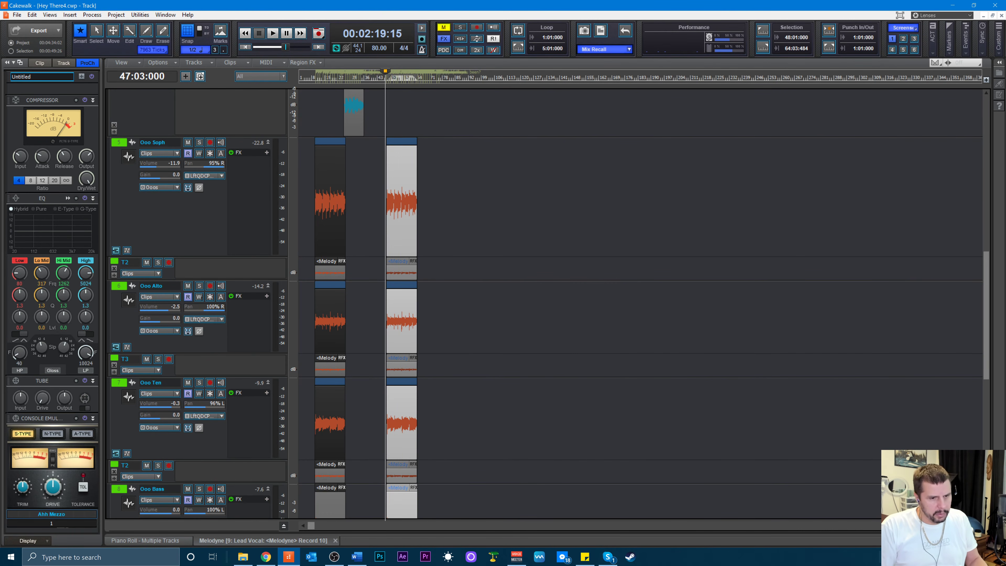
key("ctrl+Right")
key("ctrl+Right")
key("ctrl+Right")
key("ctrl+Right")
key("ctrl+Right")
key("ctrl+Right")
key("ctrl+Right")
key("ctrl+Right")
key("ctrl+Right")
key("ctrl+Right")
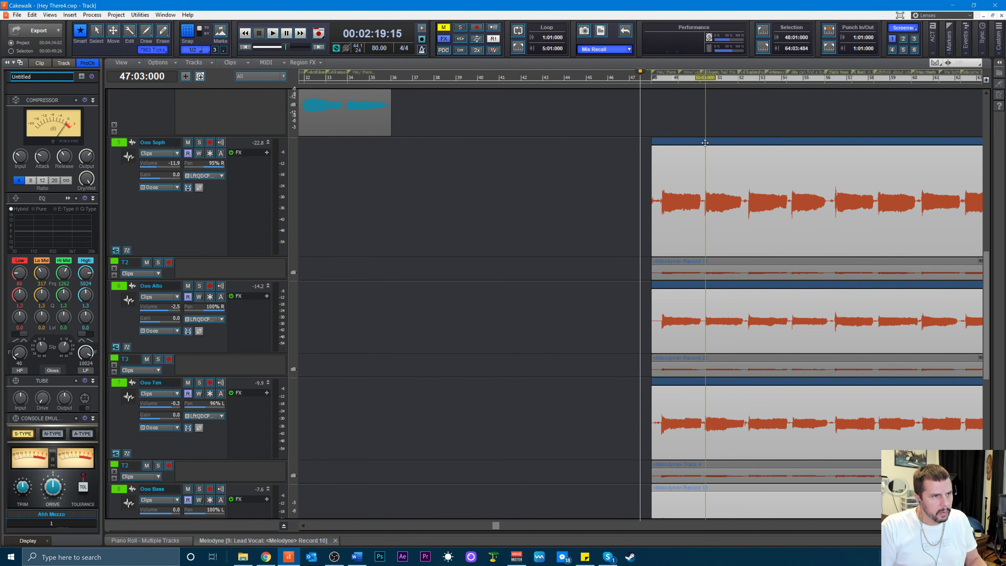
left_click_drag(705, 143, 694, 153)
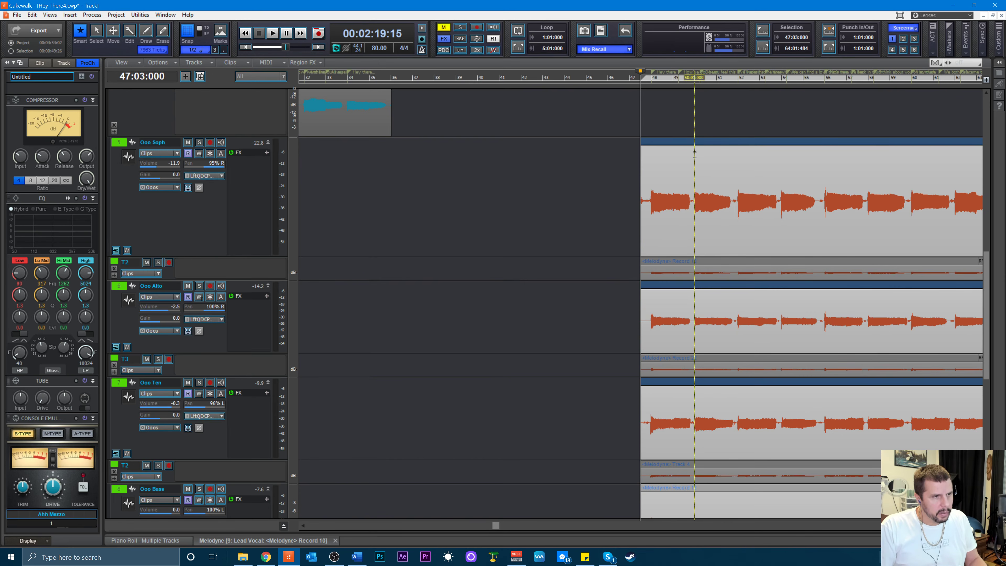
- Play back the copied Ooo clips from 47:03:000 with the earlier measures in view
key("space")
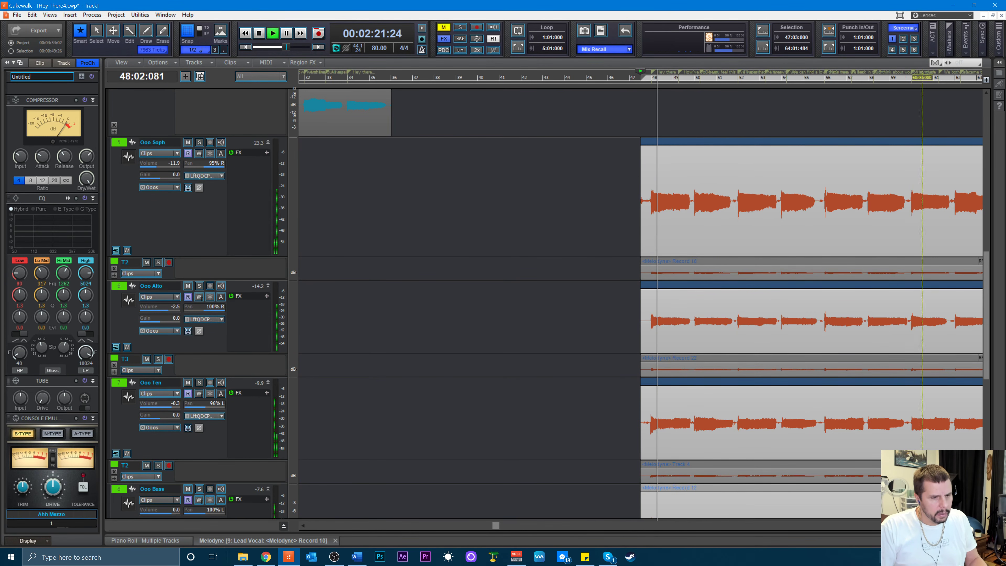
key("ctrl+Left")
key("ctrl+Left")
key("ctrl+Left")
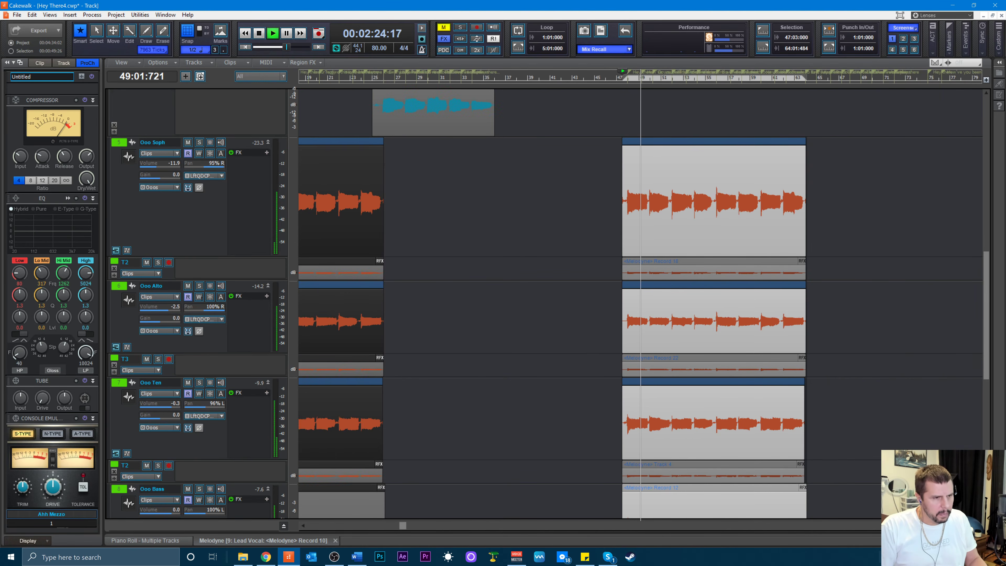
- Select the Ahh Mezzo, Ahh Soph, Ahh Alto and Ahh Ten clips starting at measure 25 and stop playback
scroll(555, 276, "up", 3)
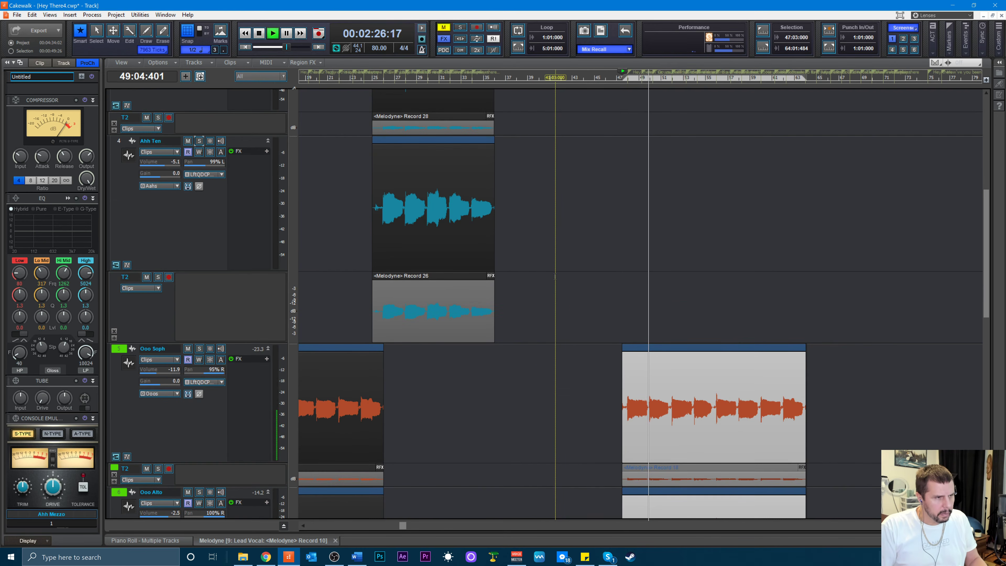
scroll(531, 356, "up", 2)
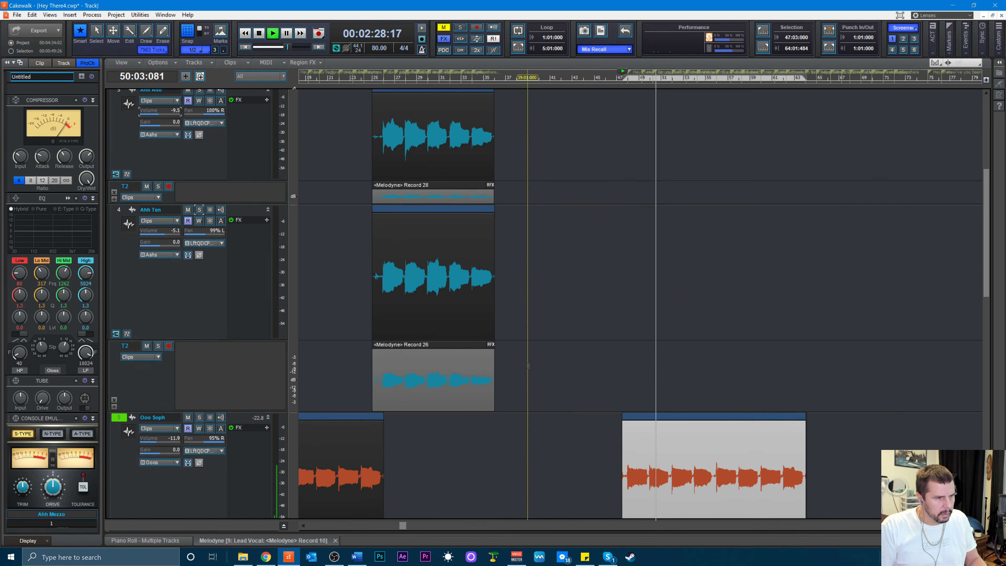
scroll(525, 381, "up", 1)
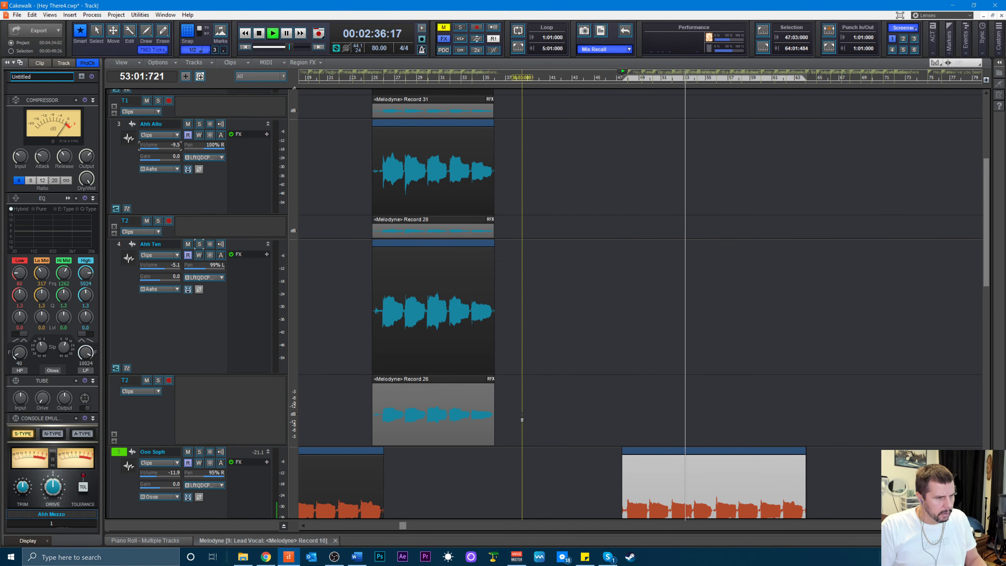
scroll(522, 420, "up", 1)
scroll(521, 423, "up", 1)
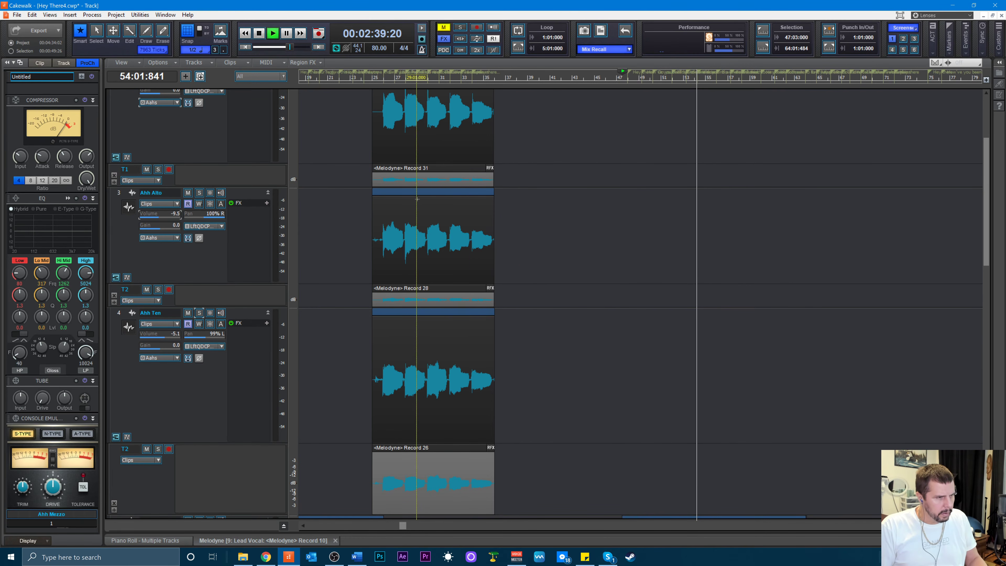
left_click_drag(417, 199, 397, 162)
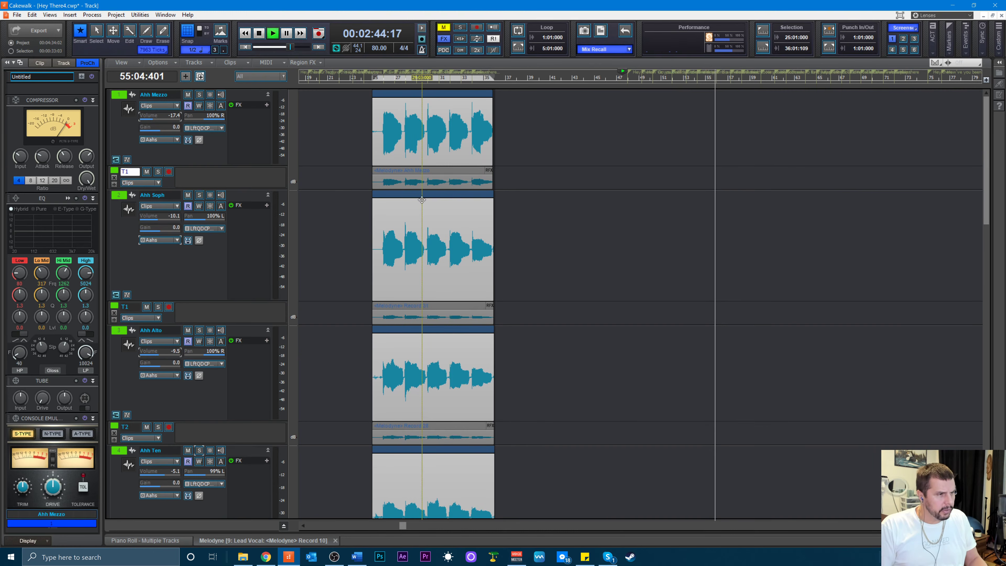
key("space")
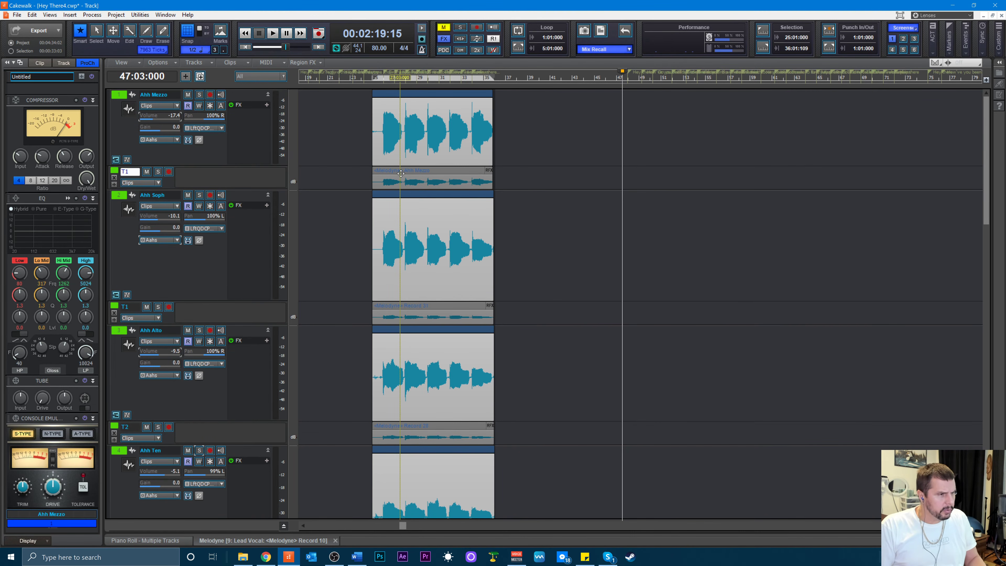
mouse_move(401, 174)
left_mouse_down()
mouse_move(750, 196)
mouse_move(847, 218)
left_mouse_up()
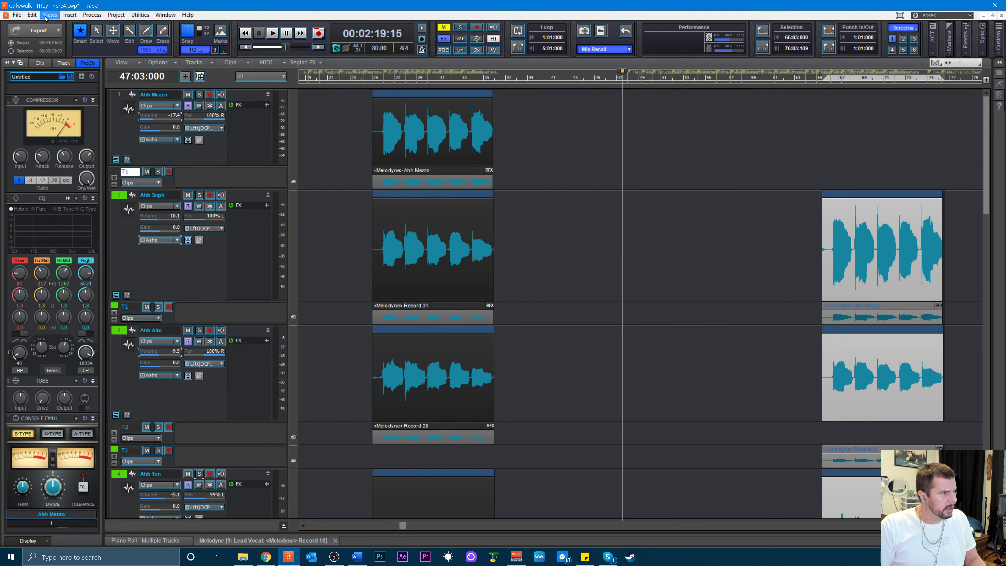
left_click(33, 15)
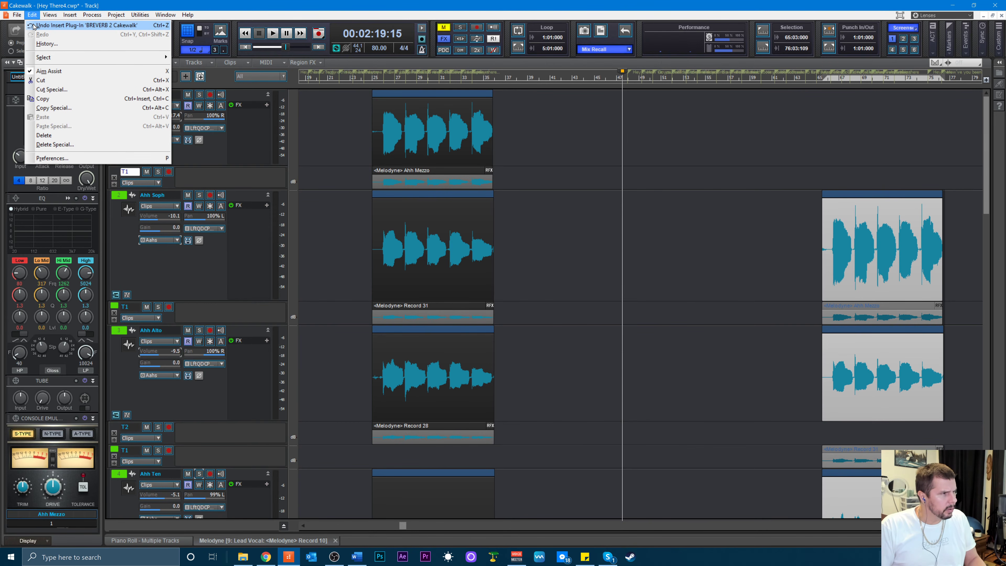
left_click(34, 26)
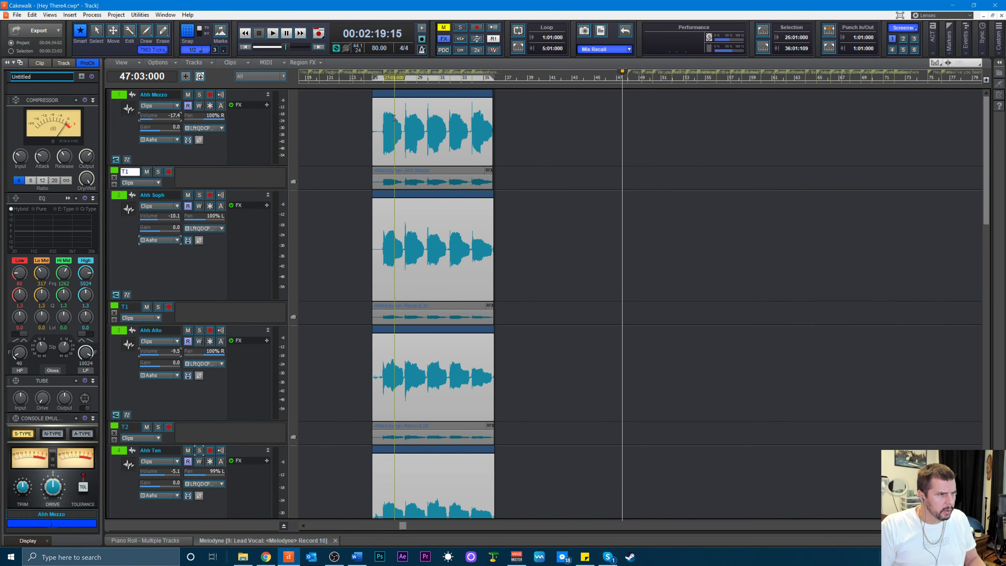
- Copy the four Ahh clips to 69:03:000 on their own tracks
scroll(411, 177, "left", 1)
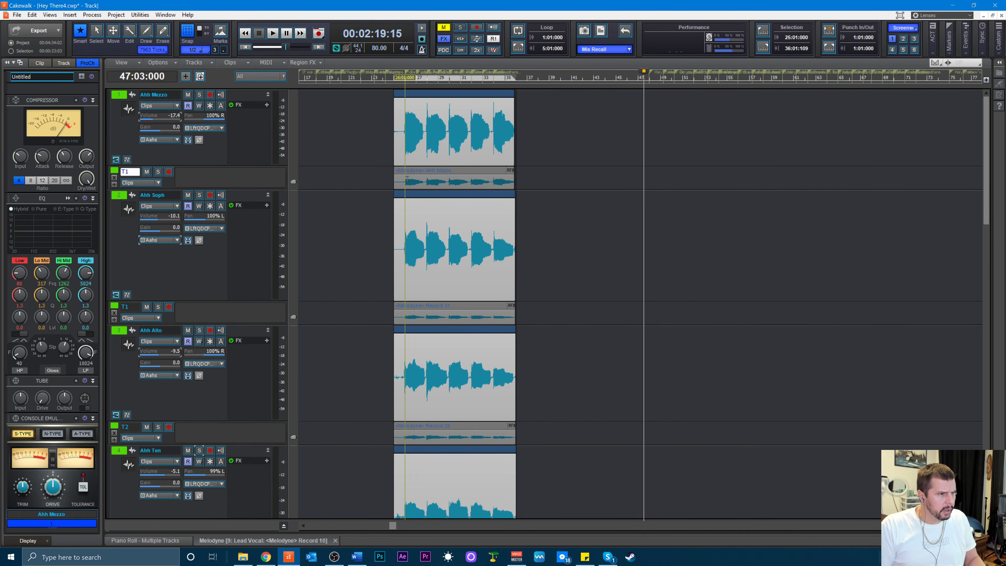
left_click_drag(408, 174, 905, 170)
left_click_drag(905, 169, 905, 169)
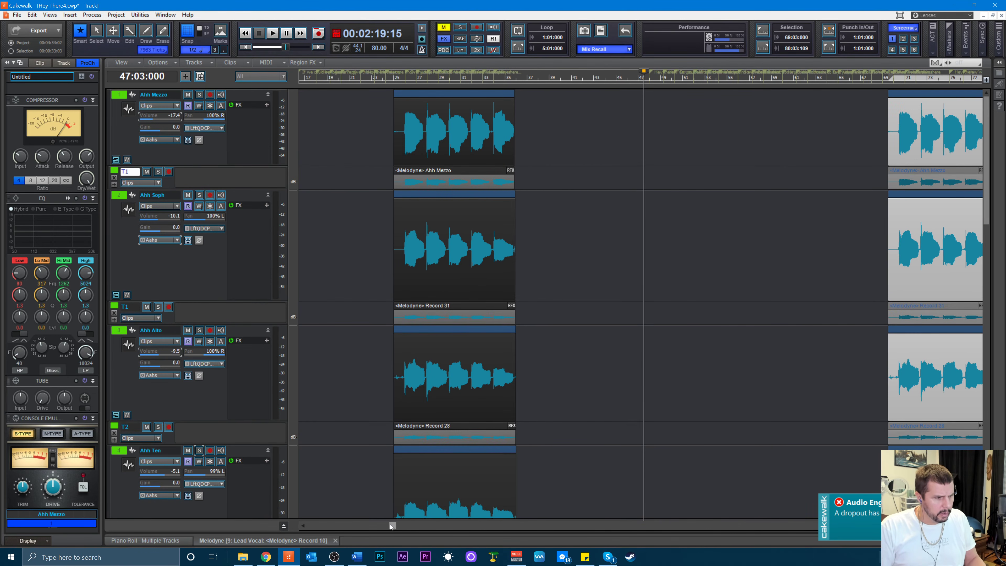
left_click_drag(390, 525, 539, 539)
scroll(589, 384, "down", 6)
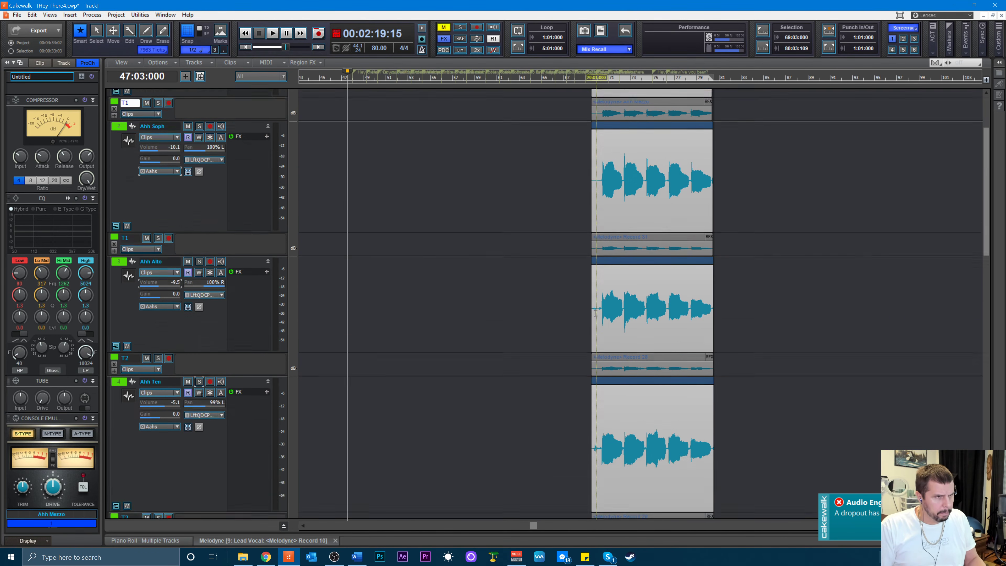
scroll(589, 383, "up", 4)
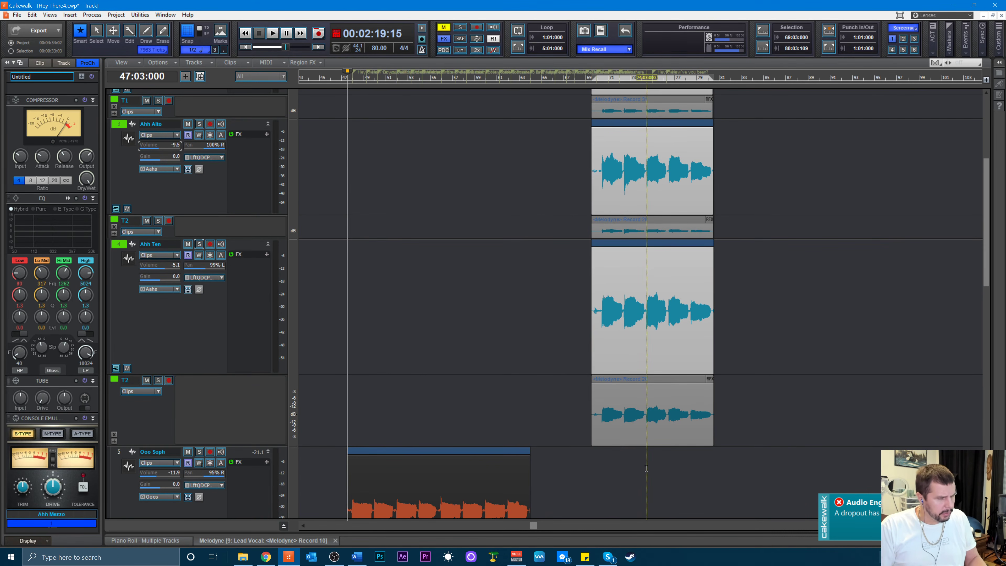
- Set the playhead to 64:01:000 and shift the copied Ahh clips earlier to start at 63:01:000
key("space")
left_click_drag(654, 468, 603, 96)
key("ctrl+a")
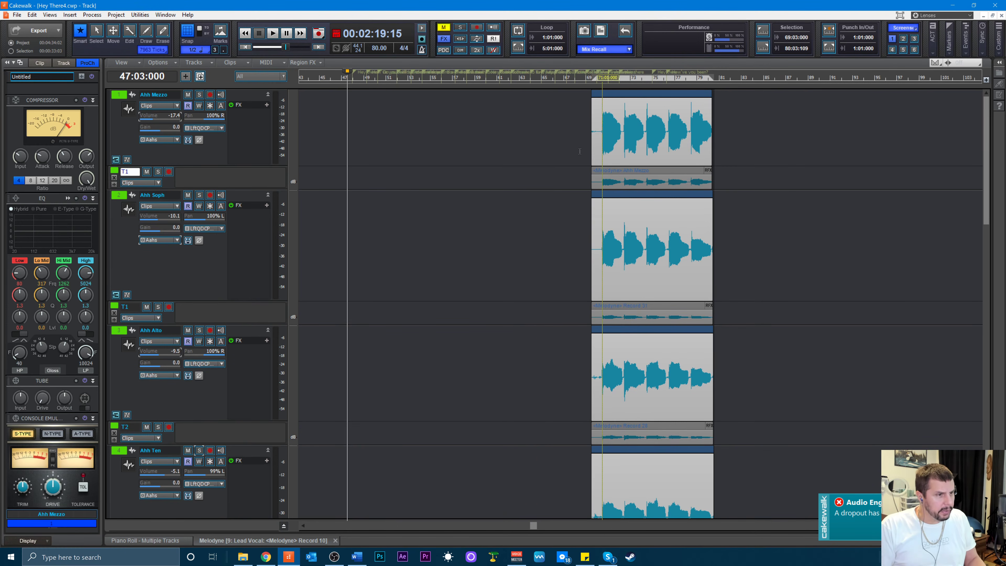
left_click(533, 81)
scroll(592, 327, "down", 5)
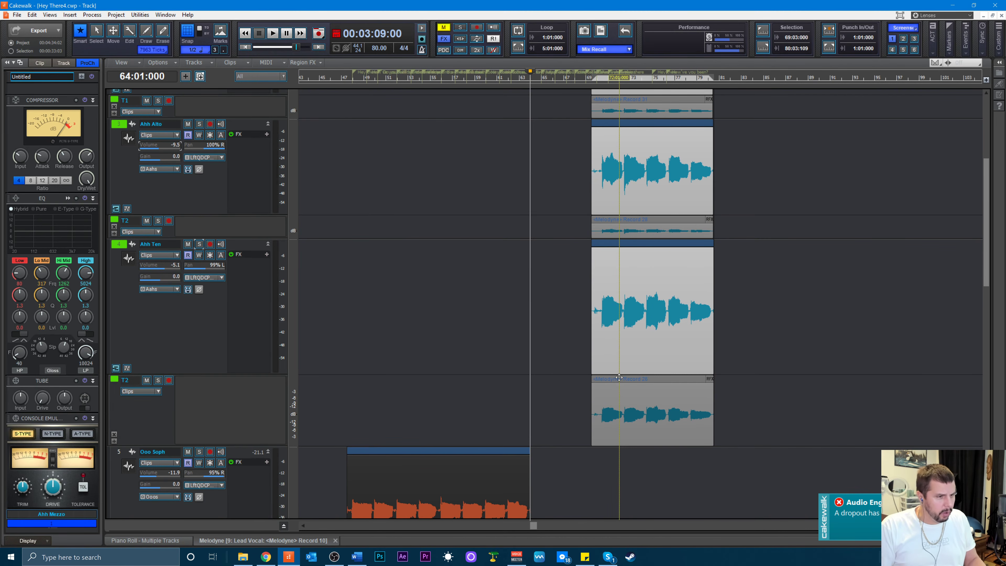
left_click_drag(620, 379, 549, 388)
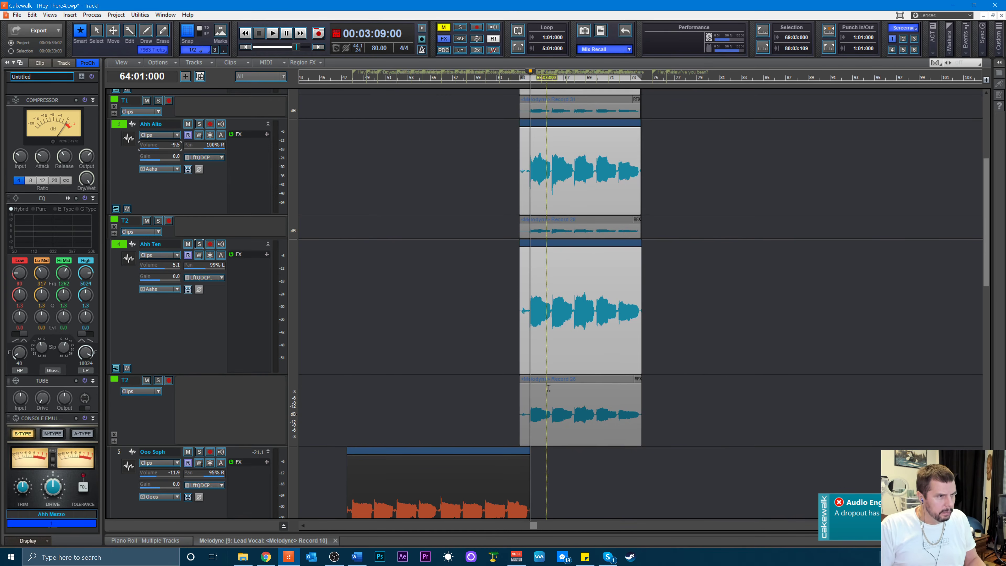
- Play back the copied Ahh clips from 63:01:000 and save the project
left_click(520, 80)
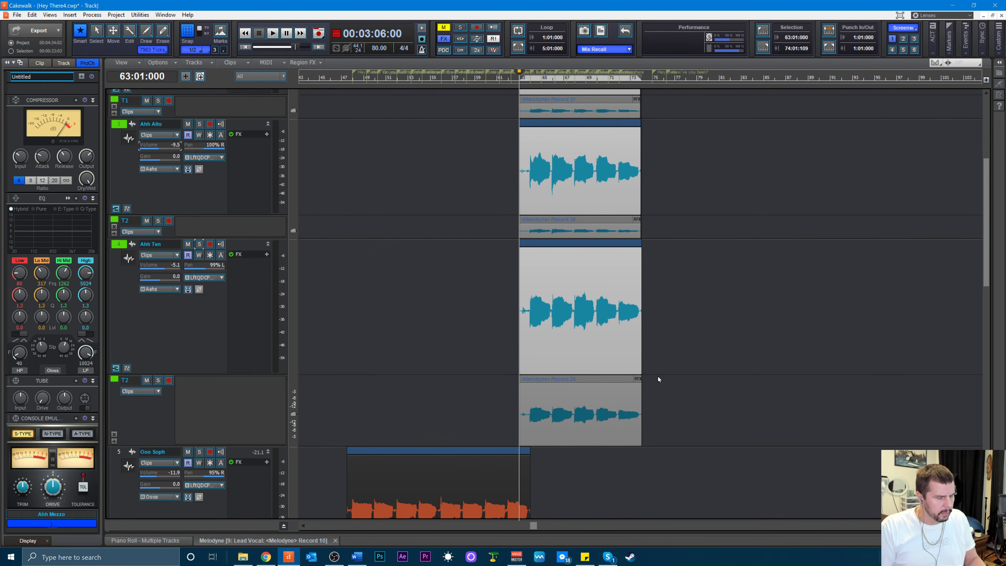
key("space")
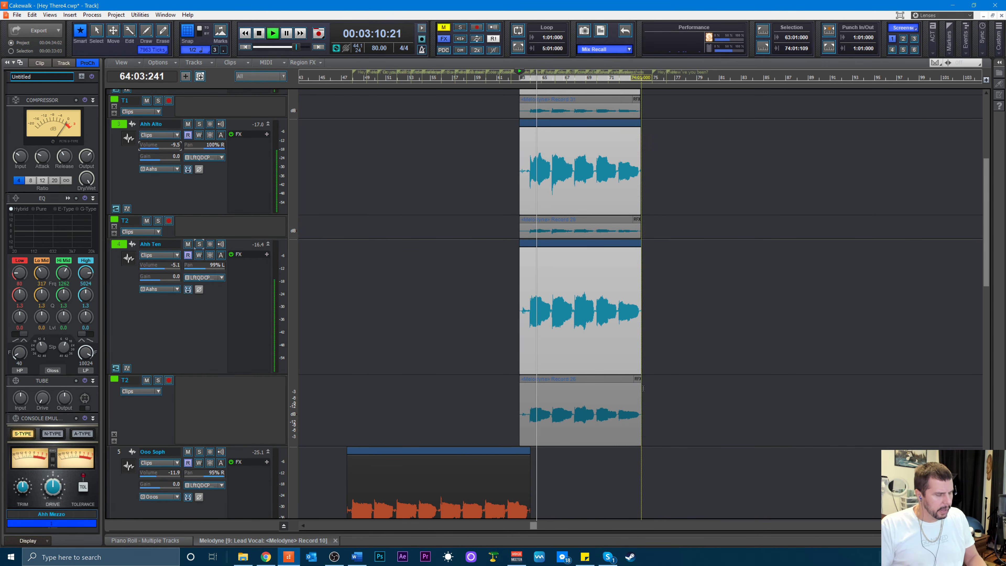
key("ctrl+s")
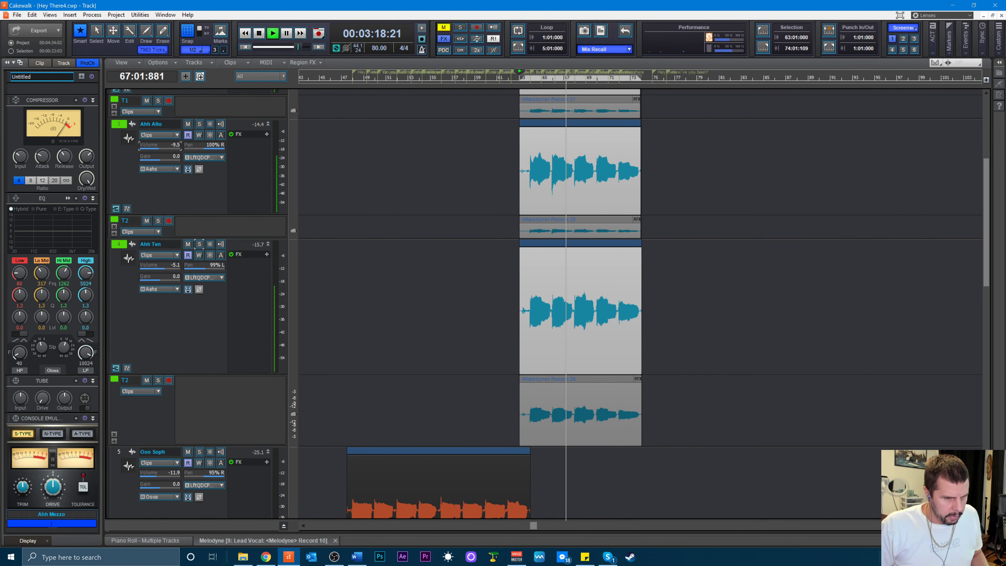
key("space")
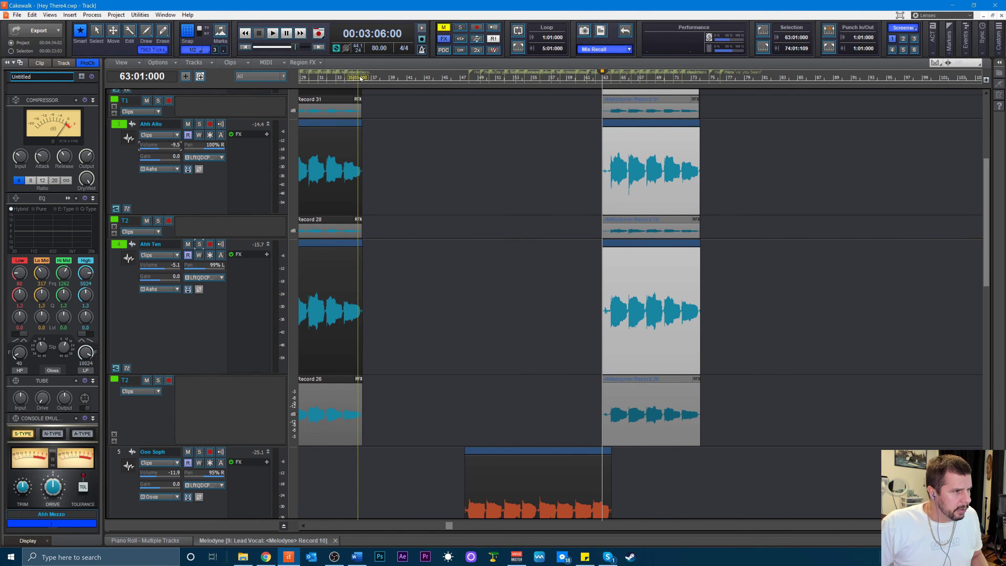
- Play back the end of the original Ahh clips from 35:03:000, viewing the waveforms enlarged around measures 25 to 49
left_click(357, 107)
key("space")
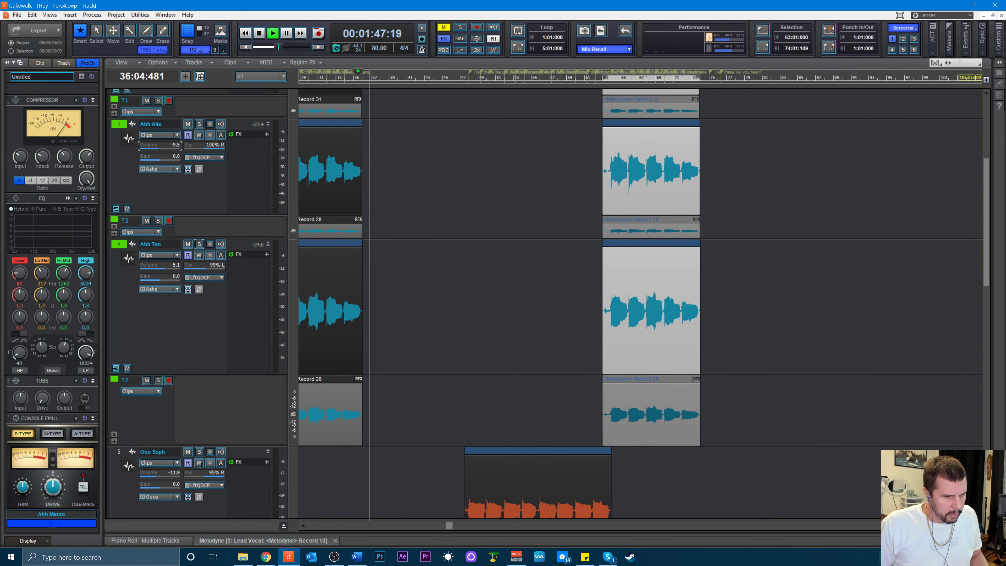
key("ctrl+Right")
key("ctrl+Right")
key("ctrl+Right")
key("ctrl+Right")
key("ctrl+Right")
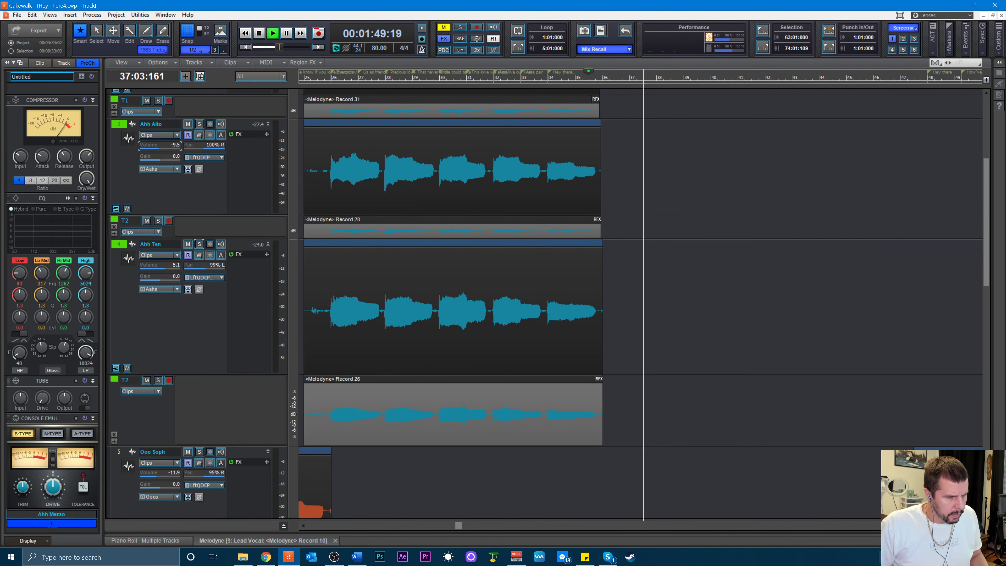
key("space")
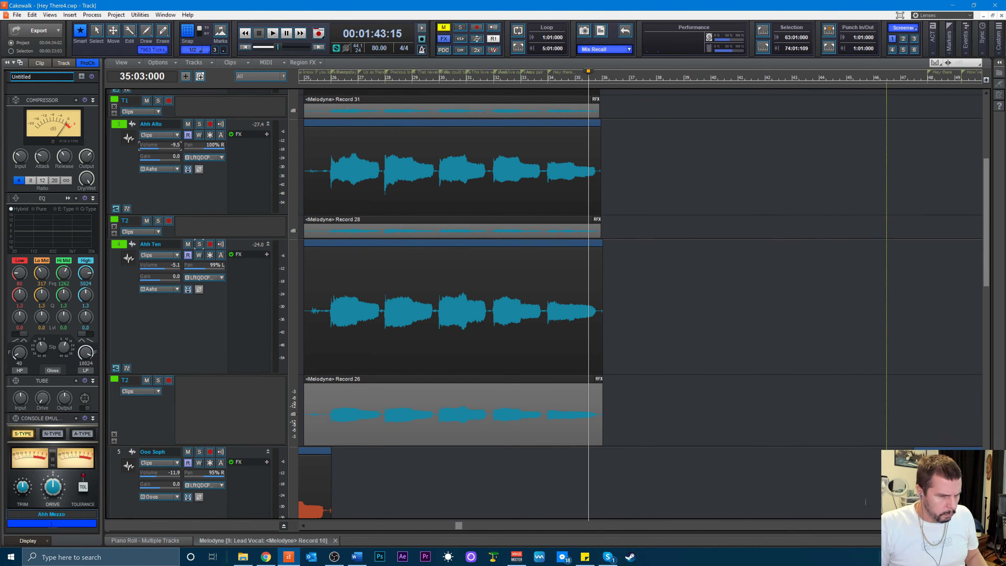
- Save the project and review the Ooo and Ahh clips across both song sections
scroll(816, 397, "down", 3)
scroll(765, 404, "up", 2)
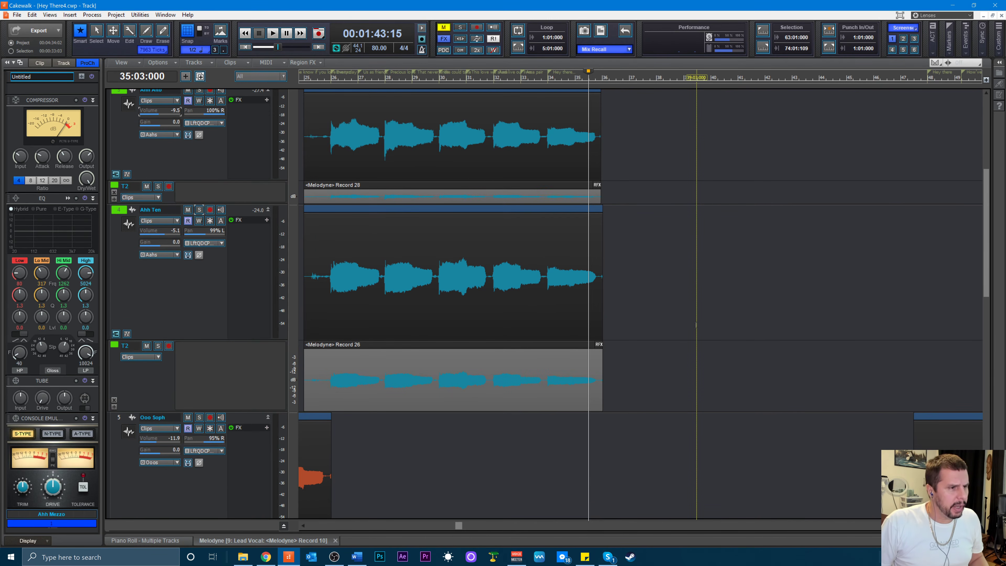
key("ctrl+s")
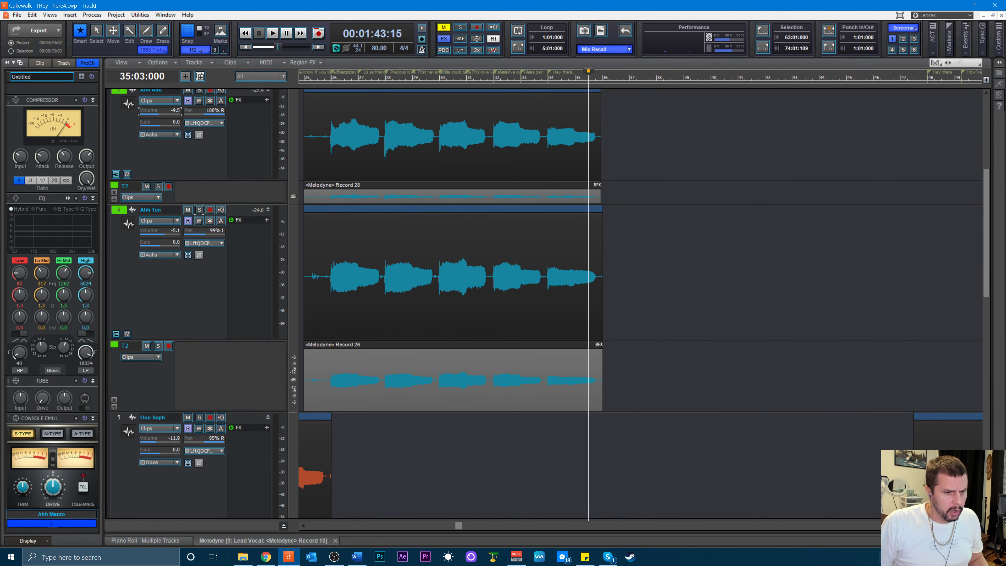
scroll(785, 357, "down", 4)
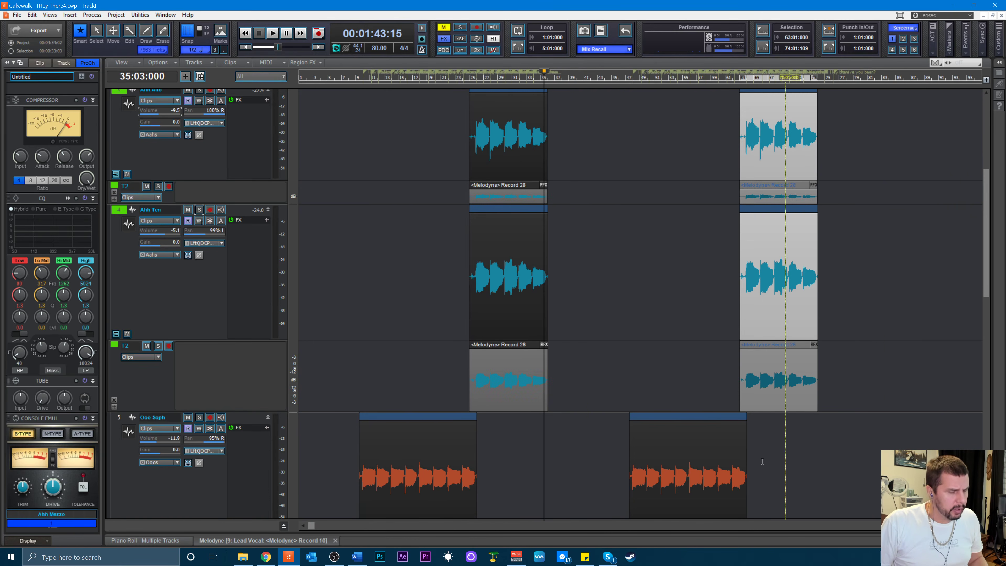
scroll(586, 358, "down", 3)
scroll(583, 328, "down", 2)
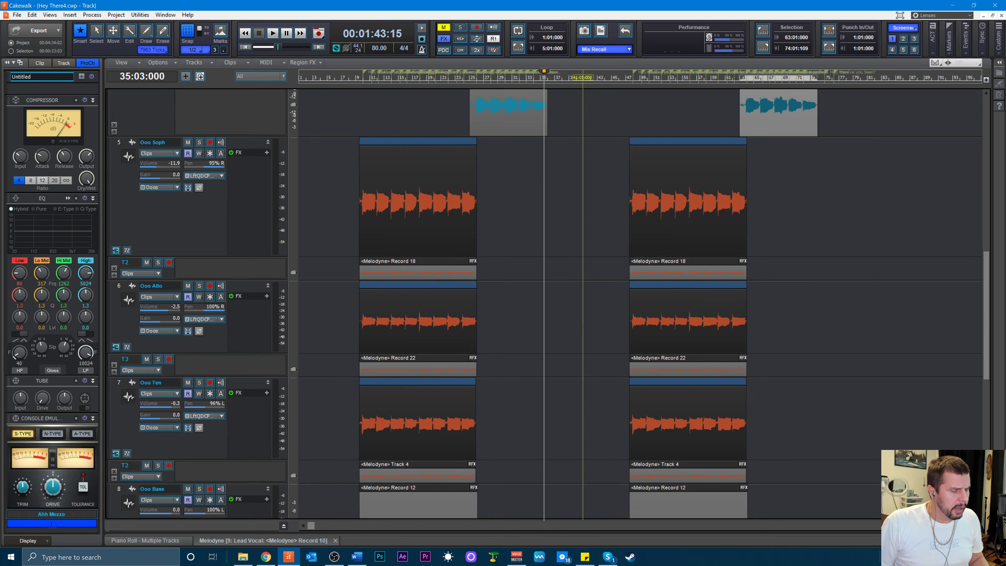
scroll(578, 323, "up", 7)
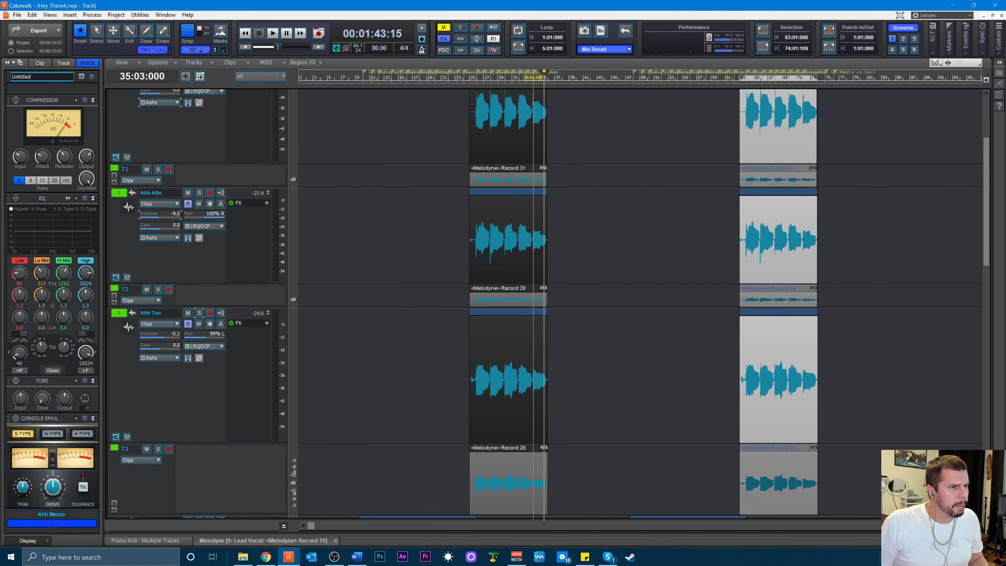
- Play back the original Ahh ending from 35:01:000 and look over the Ahh and Ooo tracks
left_click(541, 78)
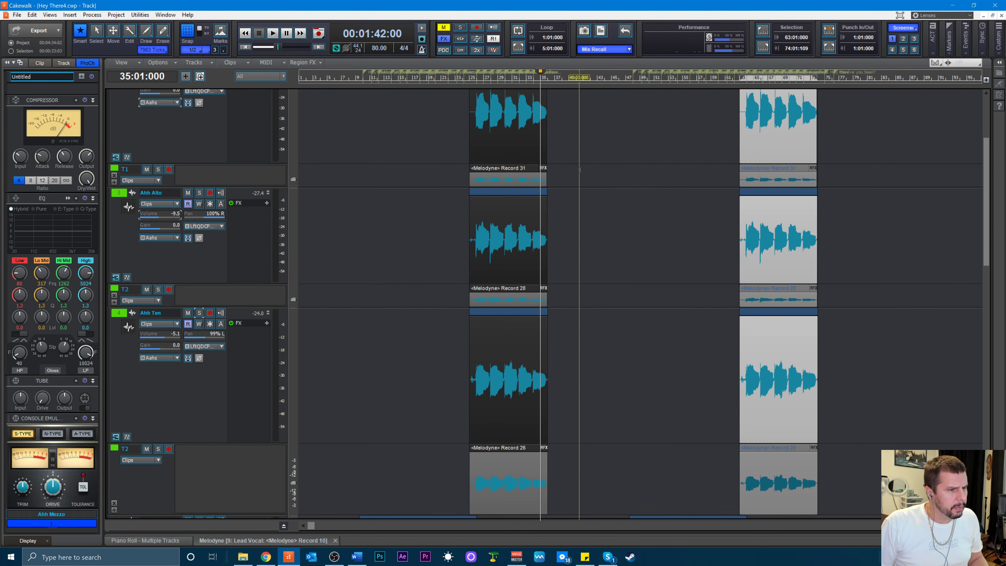
key("space")
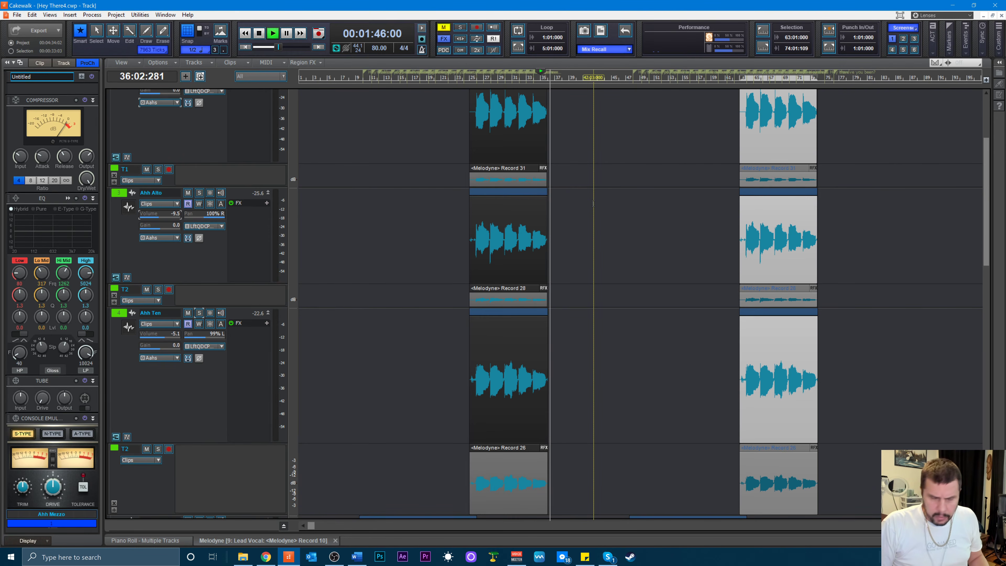
scroll(592, 214, "down", 5)
key("space")
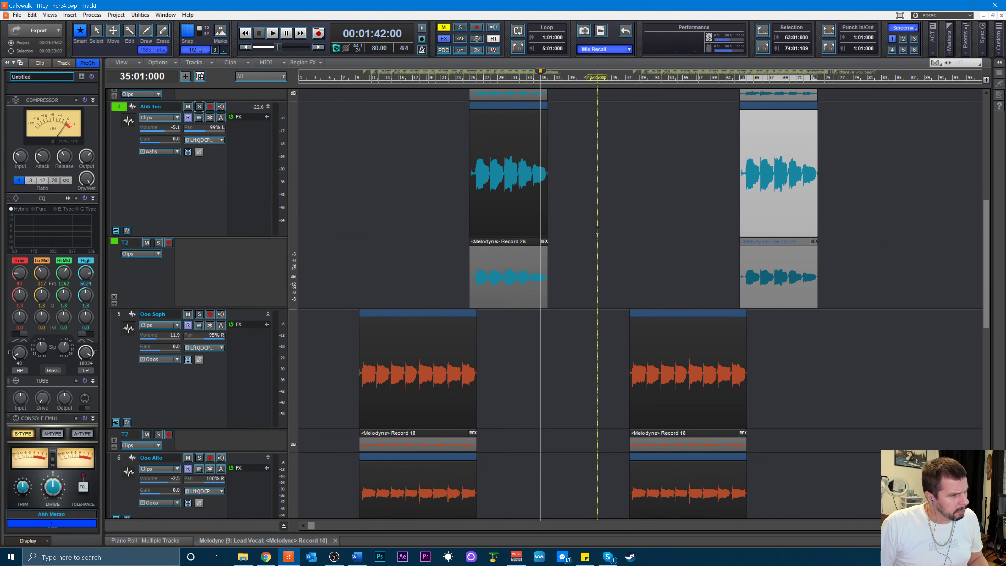
scroll(597, 230, "down", 3)
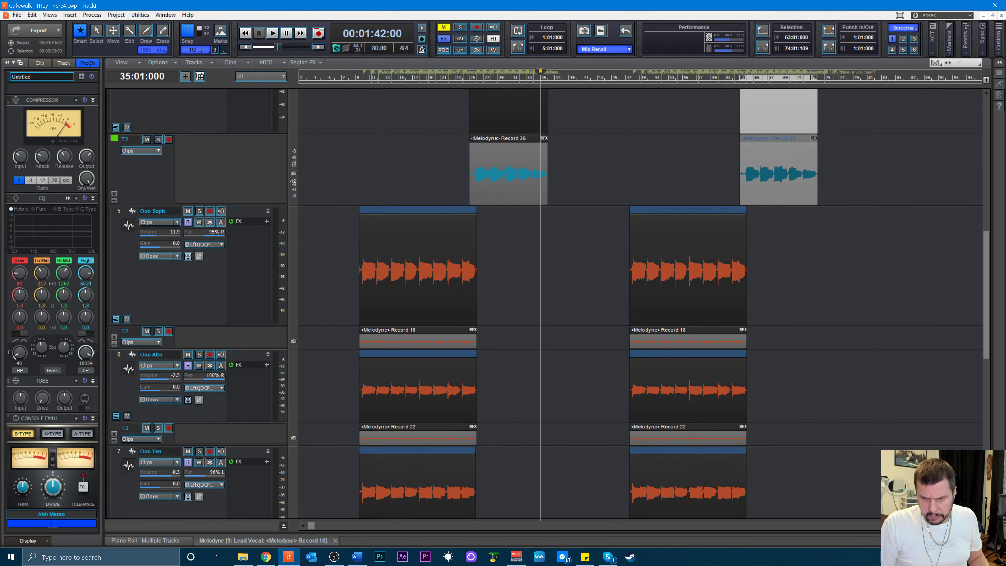
key("alt+Tab")
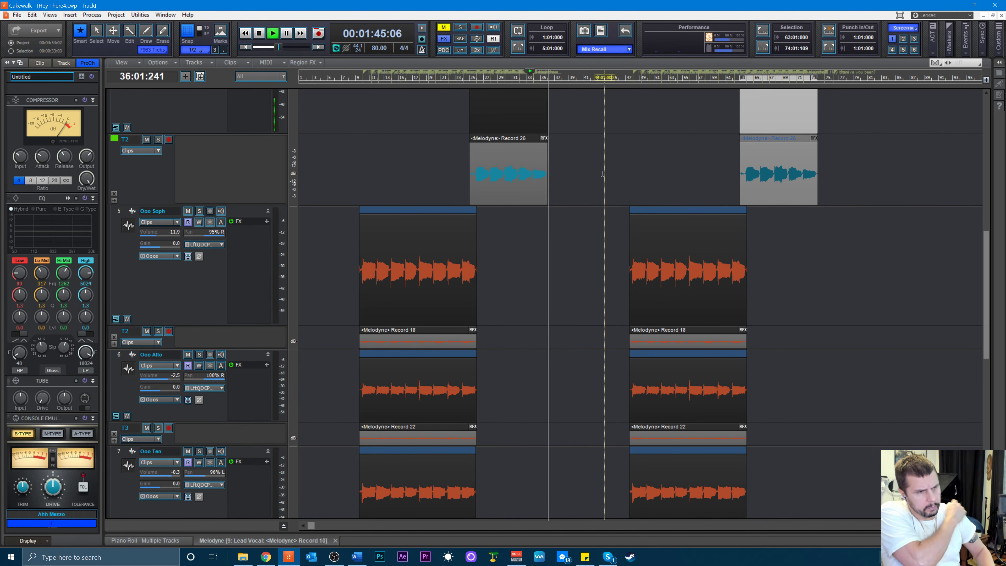
- Stop playback and copy the Ooo clips on all four tracks from 47:03:000 to 30:03:000
scroll(590, 167, "down", 3)
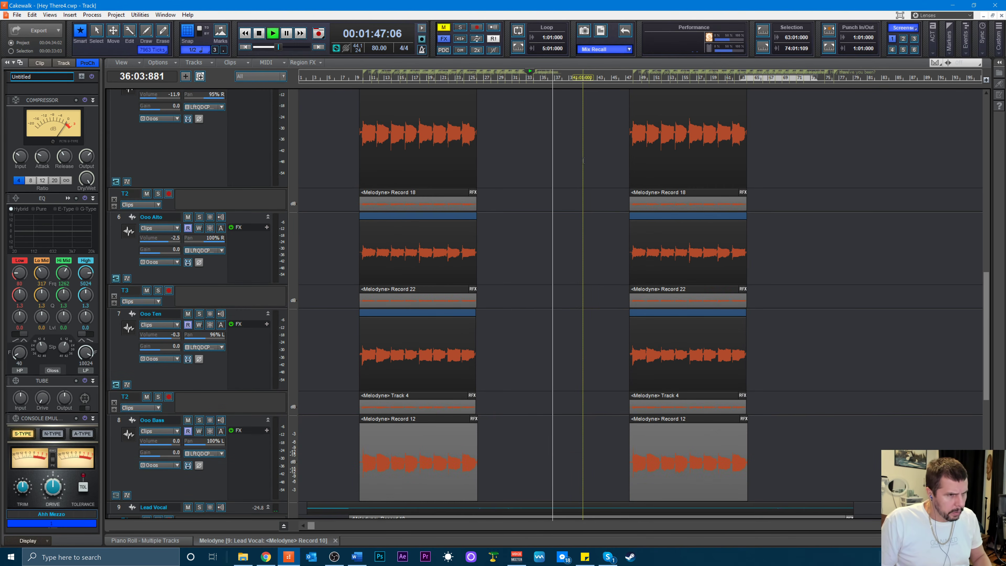
key("space")
scroll(589, 167, "up", 3)
scroll(594, 186, "down", 2)
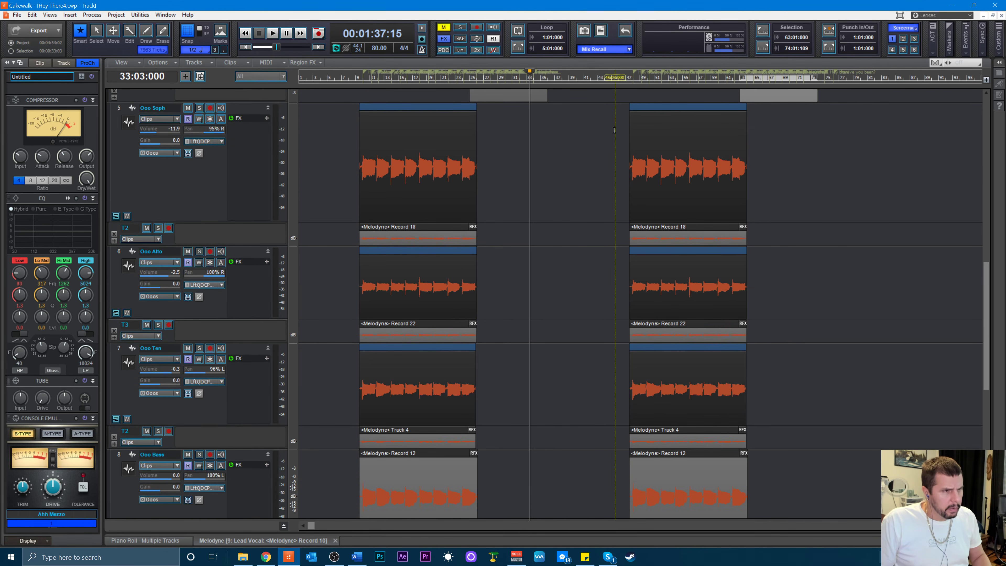
left_click_drag(617, 134, 688, 502)
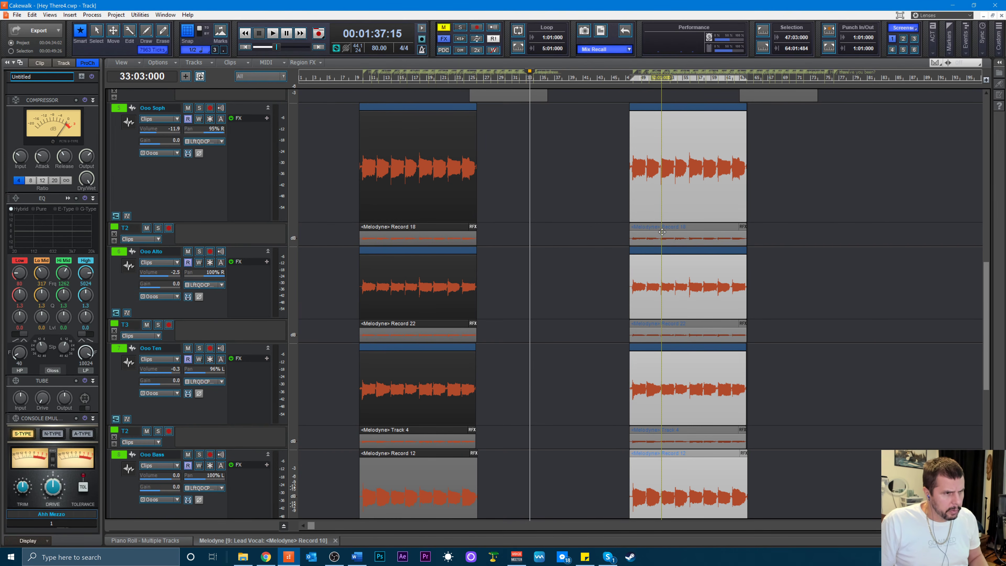
left_click_drag(662, 232, 540, 230)
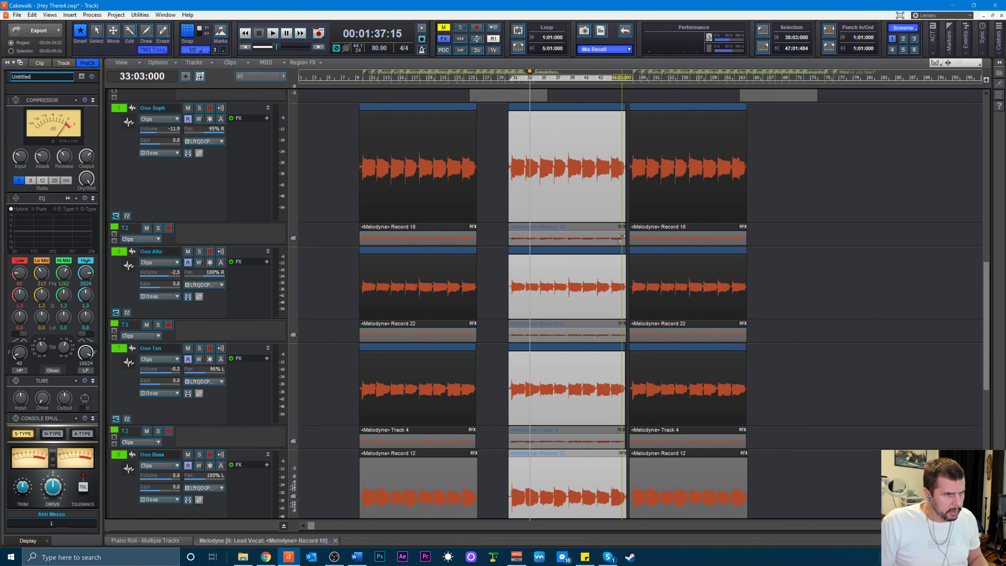
- Trim the ends of the copied Ooo clips, including the Ooo Bass clip, to 41:03:000 and deselect them
left_click_drag(621, 236, 583, 244)
scroll(584, 249, "down", 5)
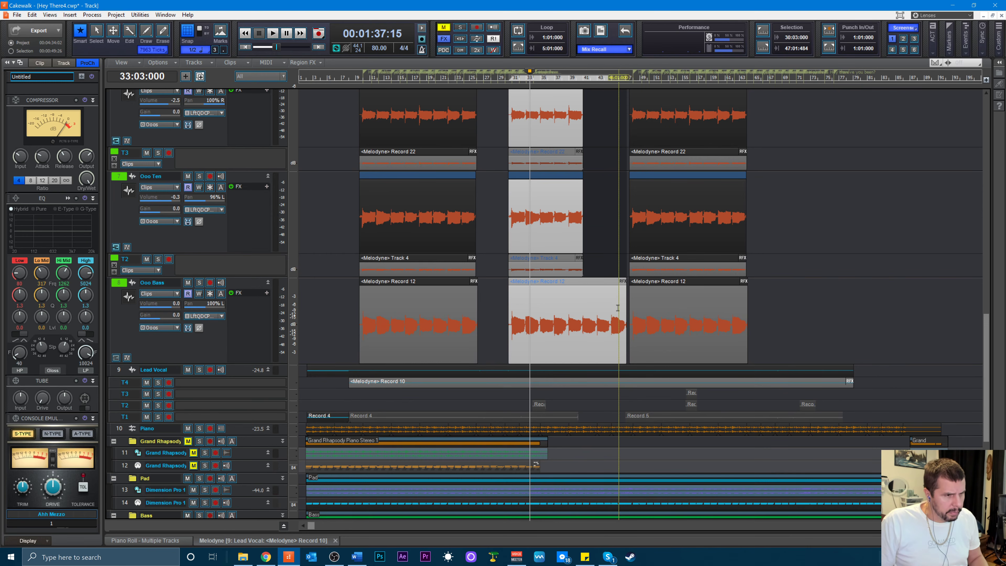
left_click_drag(622, 317, 585, 326)
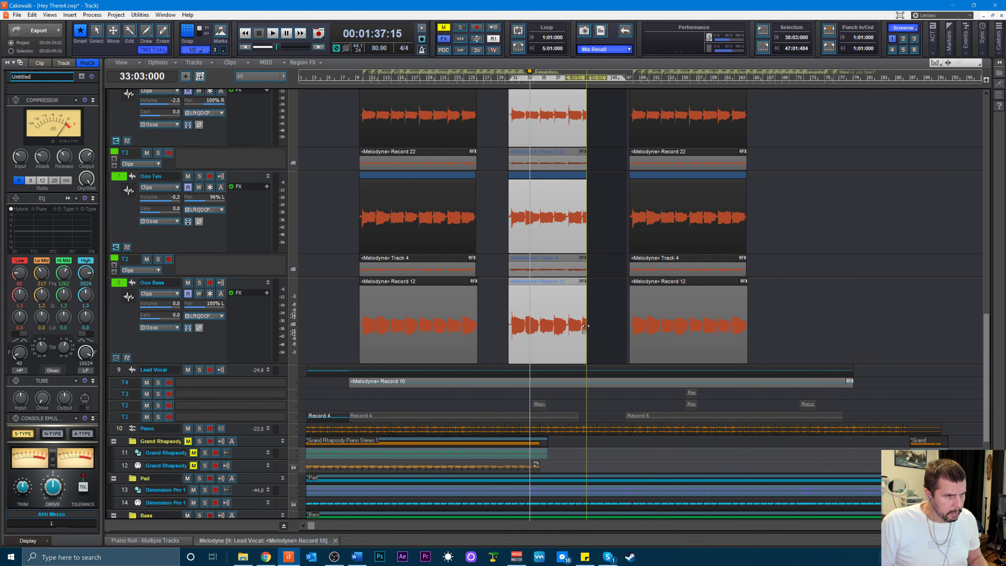
scroll(585, 303, "up", 3)
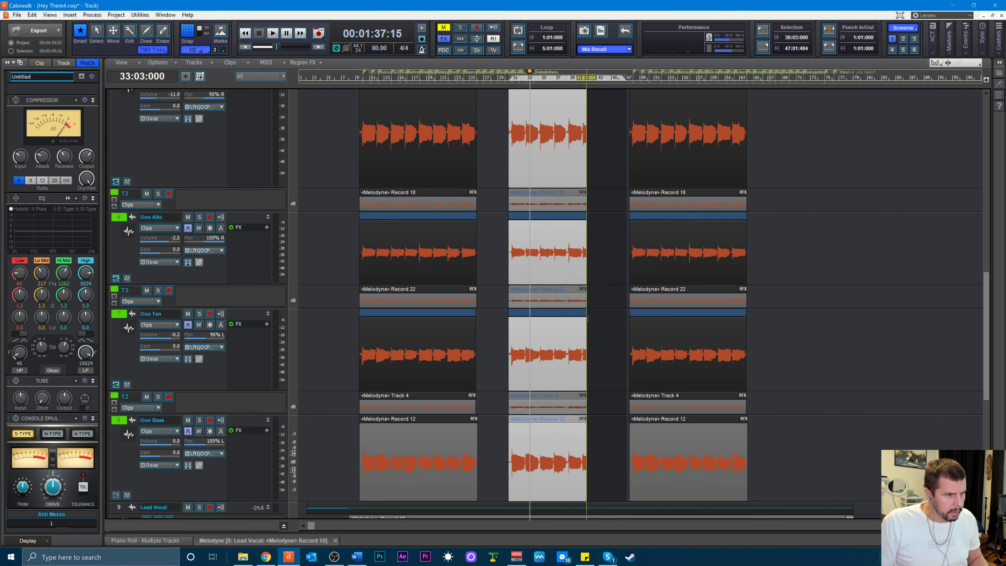
key("space")
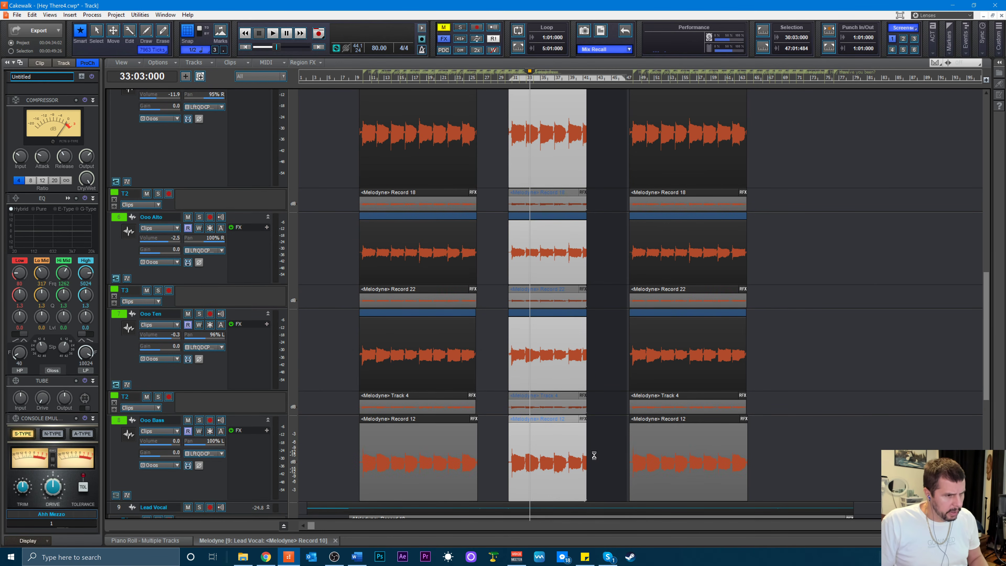
left_click(593, 458)
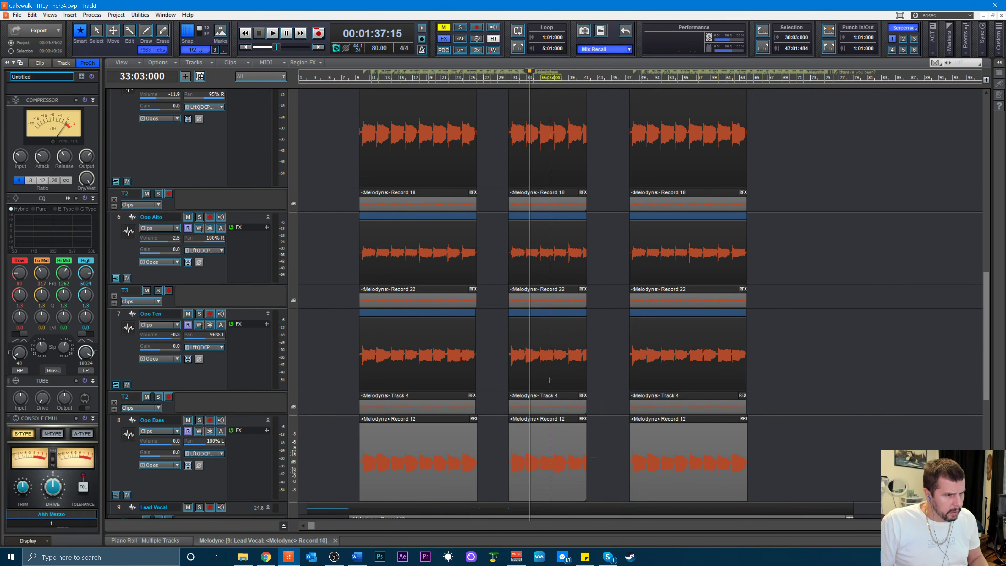
- Select the shortened Ooo clips at 30:03:000 and move them to start at 34:03:000
left_click_drag(534, 207, 550, 193)
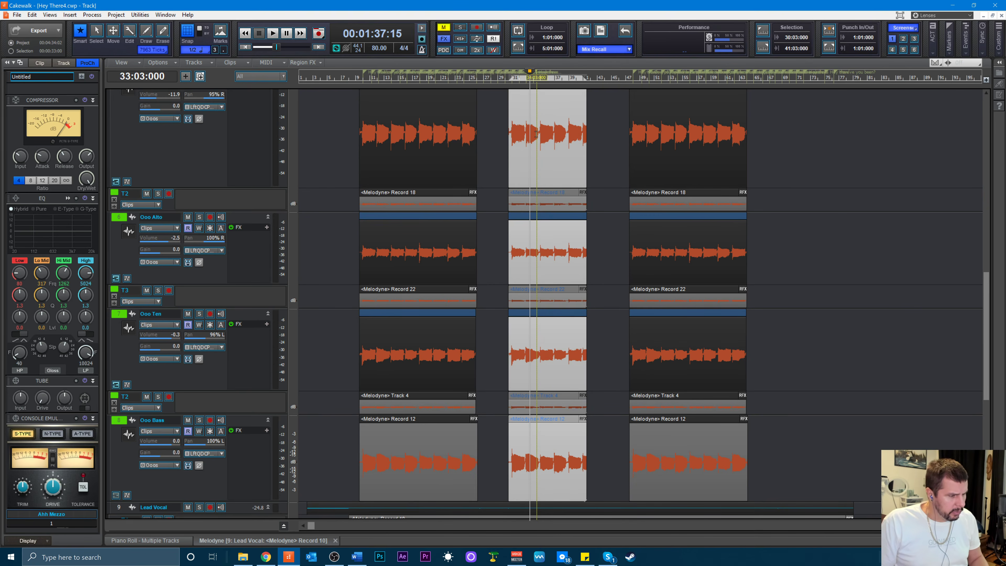
scroll(550, 193, "up", 3)
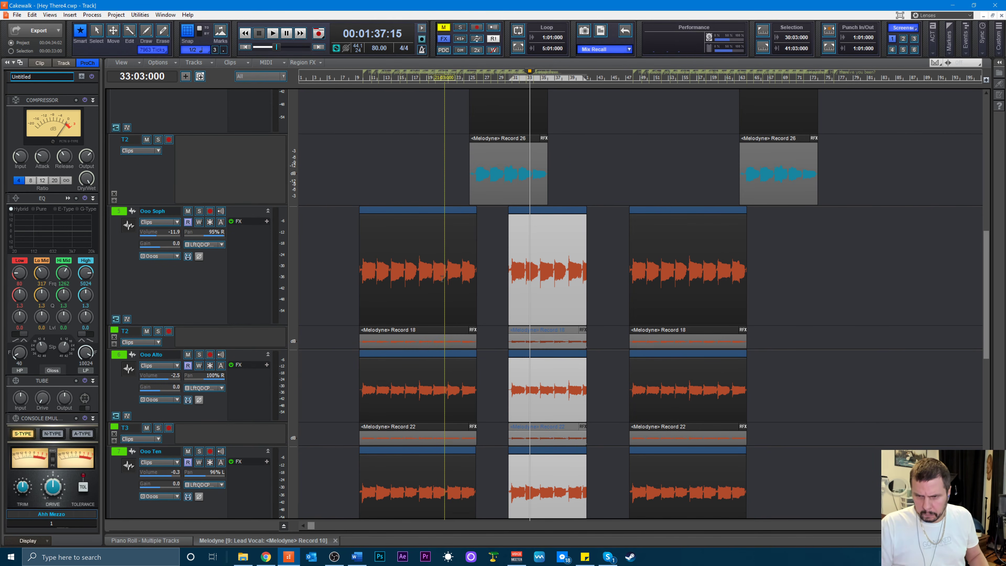
left_click(520, 79)
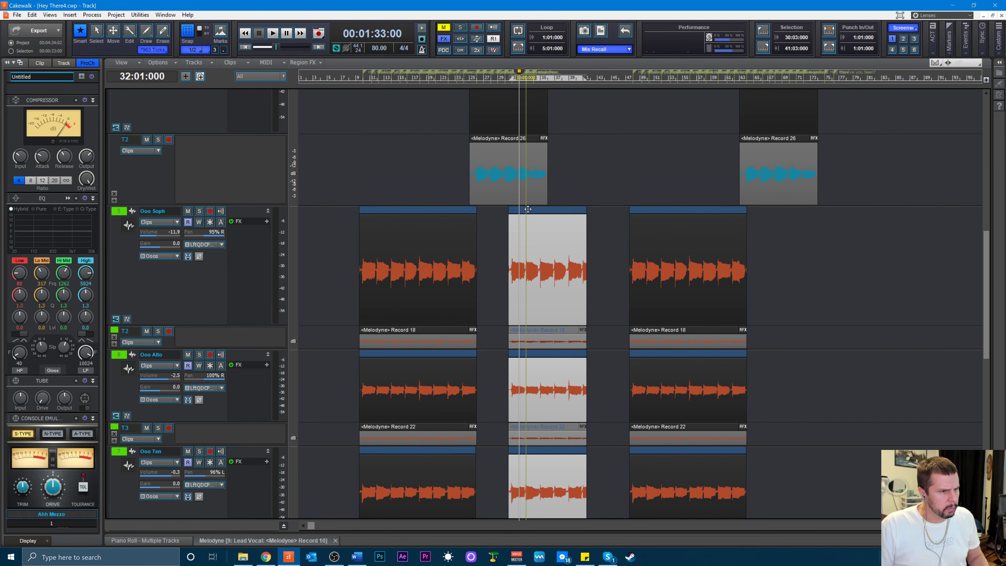
left_click_drag(528, 209, 558, 212)
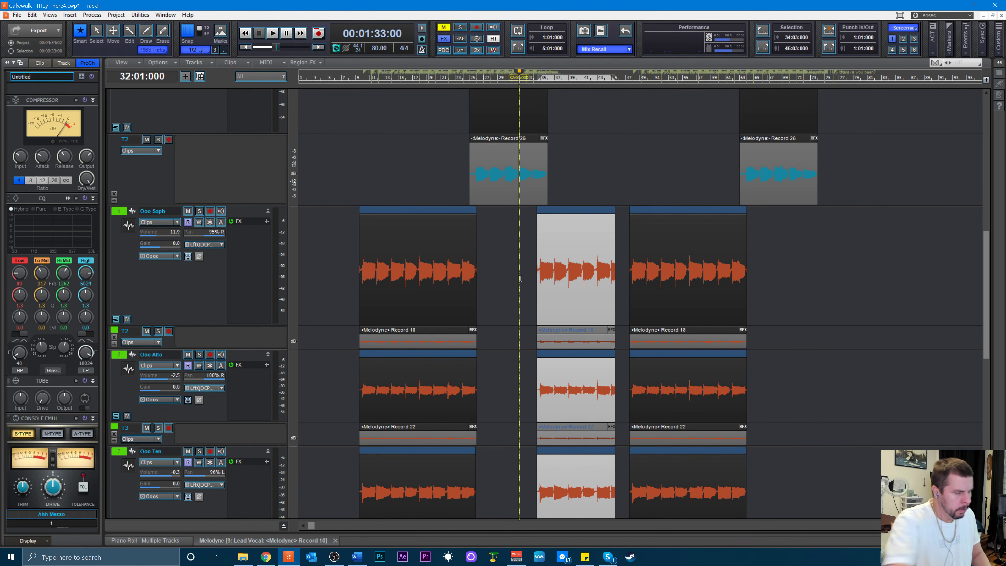
- Trim the ends of the Ooo clips starting at 34:03:000 back to about measure 43 on all four tracks
scroll(537, 278, "down", 5)
scroll(539, 278, "up", 3)
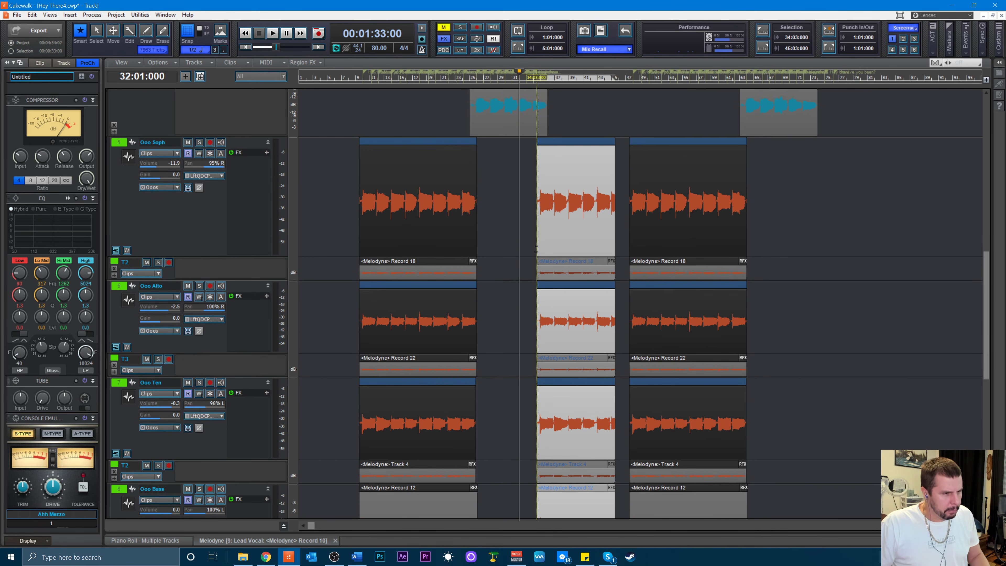
left_click_drag(517, 192, 583, 296)
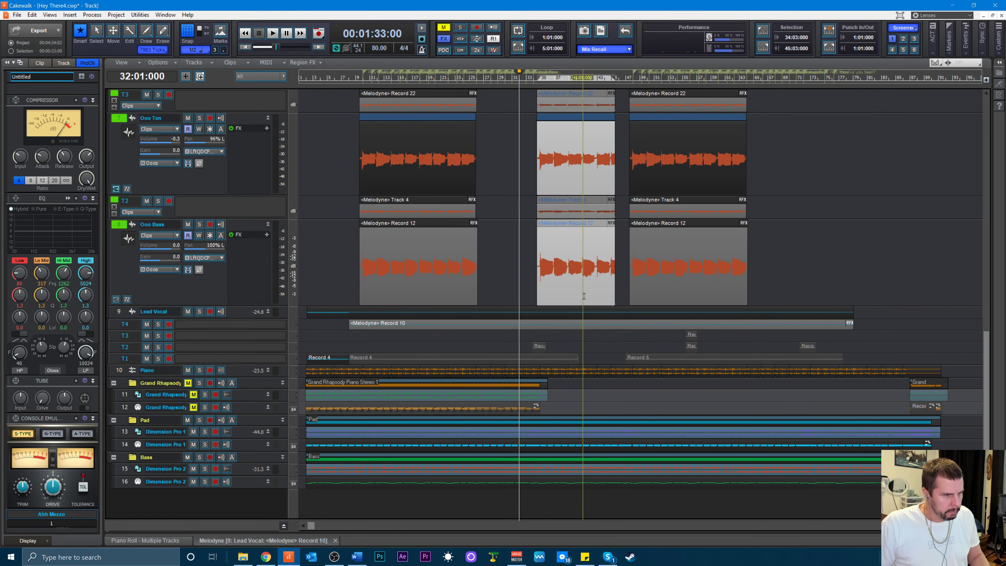
left_click_drag(613, 253, 596, 253)
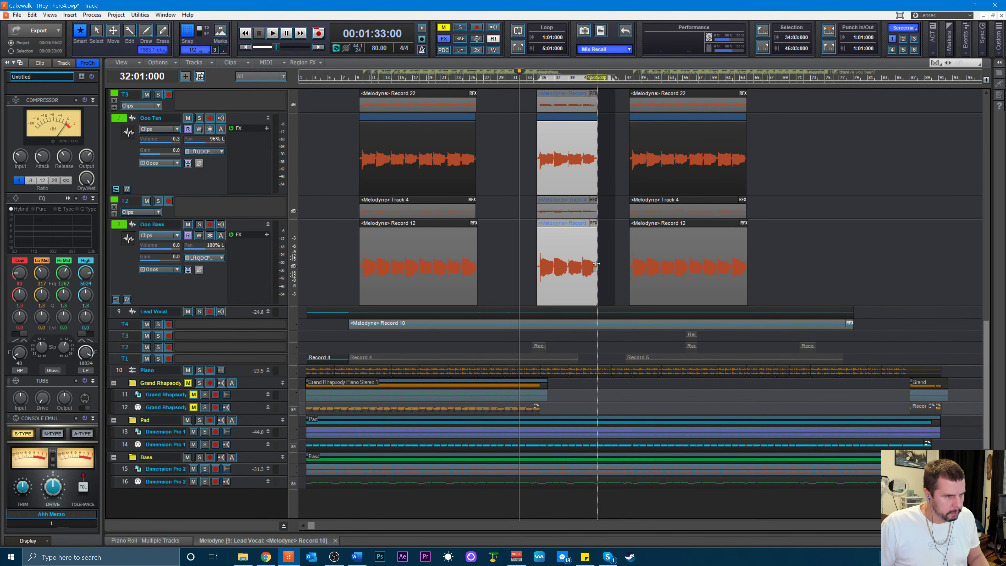
scroll(597, 262, "up", 2)
scroll(596, 262, "up", 3)
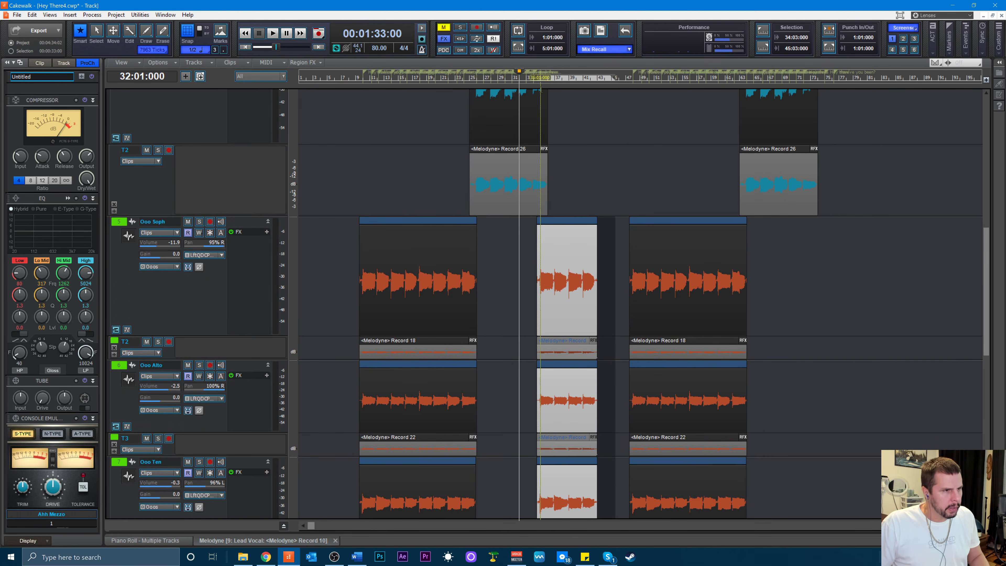
- Play back the shortened Ooo clips from 34:01:000 past their end at measure 43, viewing the waveforms enlarged
left_click(534, 82)
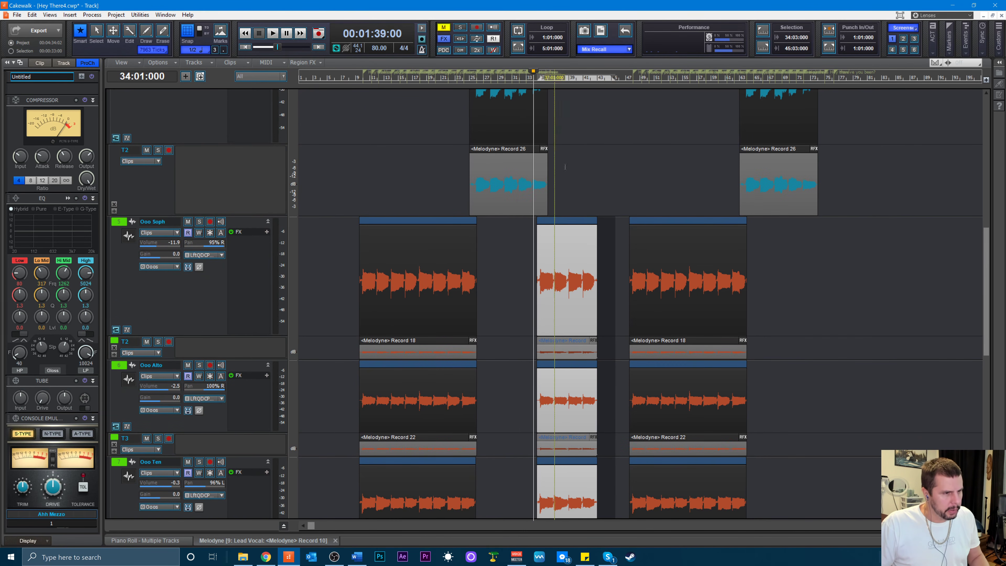
key("space")
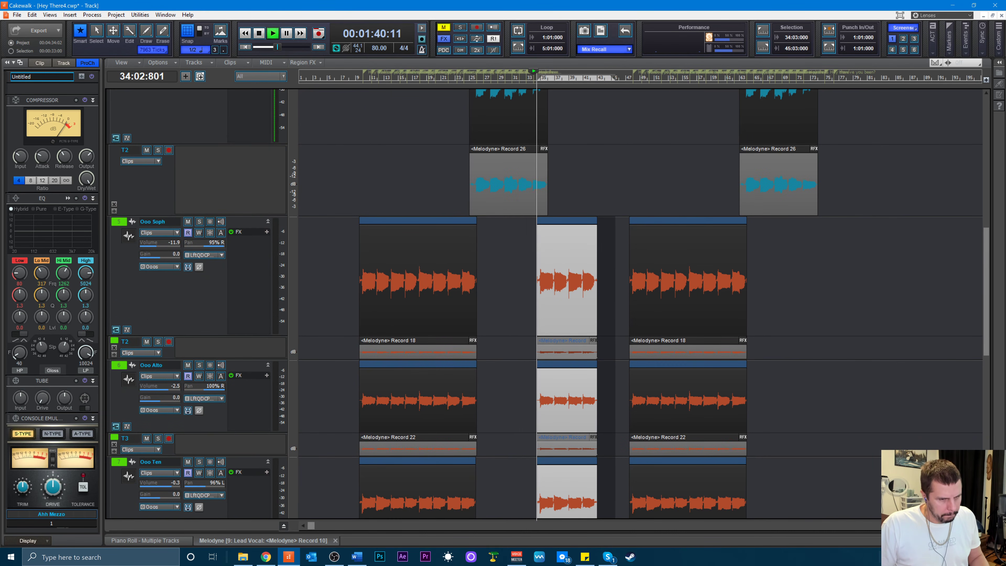
key("ctrl+Right")
key("ctrl+Right")
key("ctrl+Right")
key("ctrl+Right")
key("ctrl+Right")
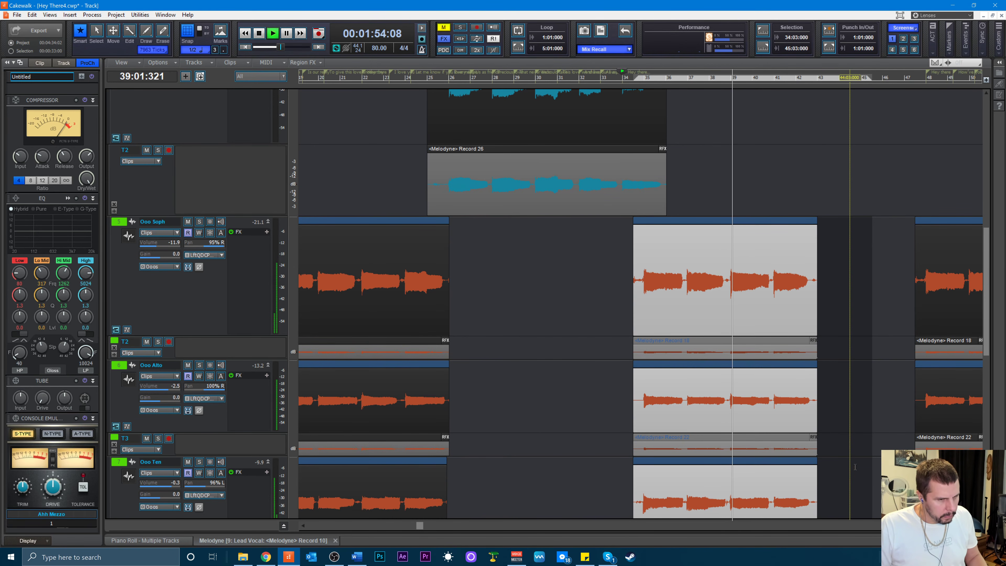
key("ctrl+Left")
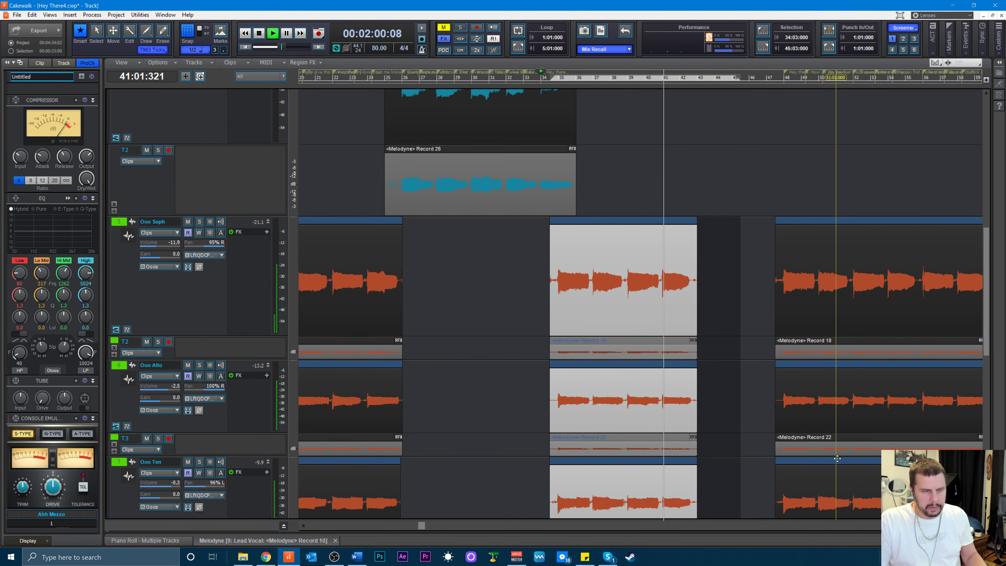
key("ctrl+Right")
key("ctrl+Right")
key("ctrl+Right")
key("ctrl+Right")
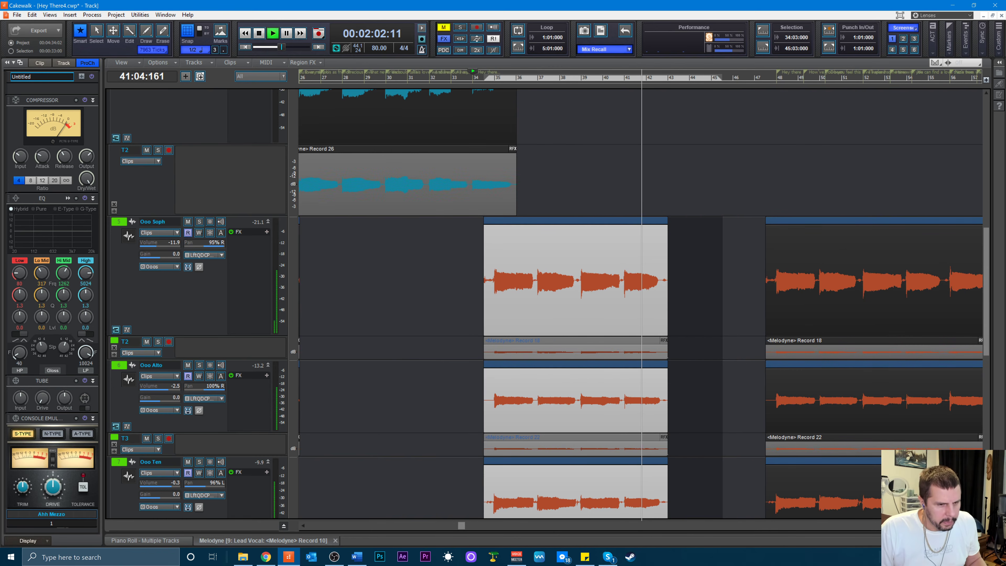
key("ctrl+Right")
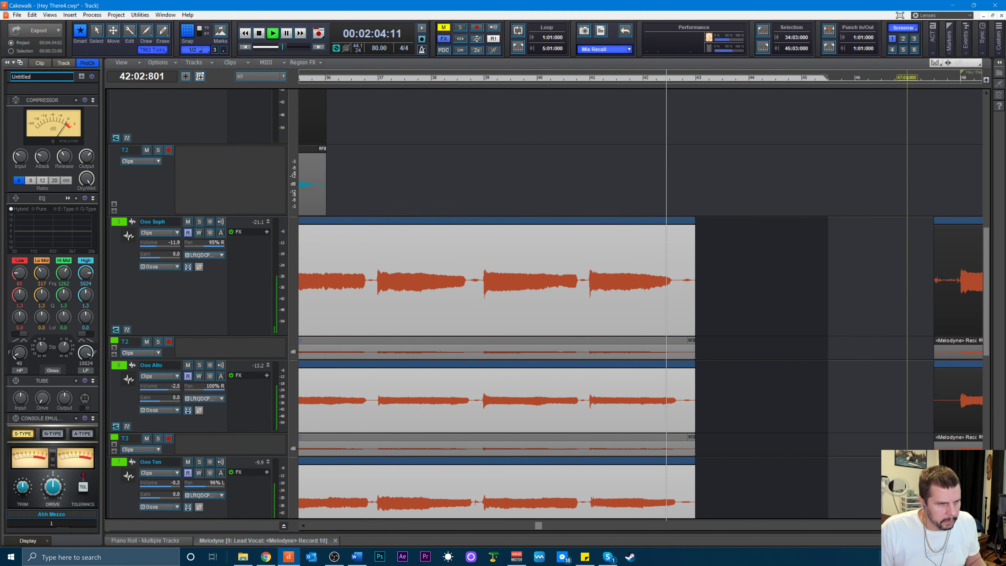
key("ctrl+Left")
key("ctrl+Left")
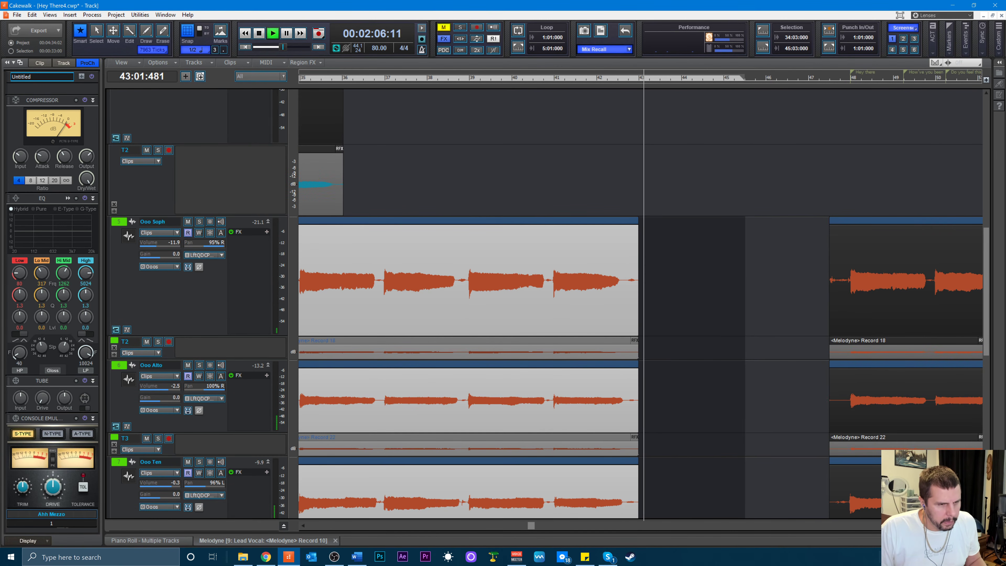
key("ctrl+Left")
key("ctrl+Left")
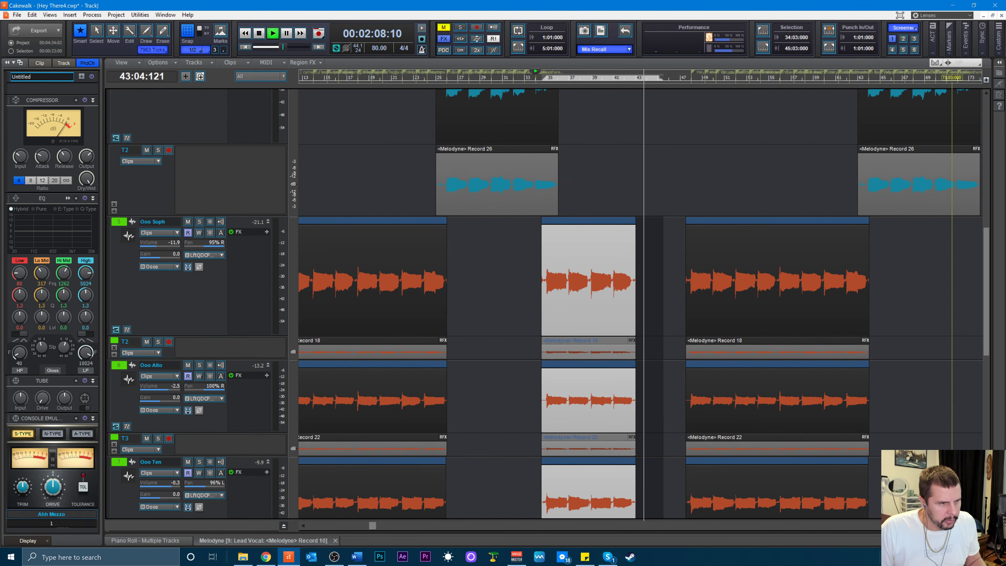
key("space")
- Select the copied Ahh clips at 63:01:000 on all four Ahh tracks
scroll(857, 327, "up", 5)
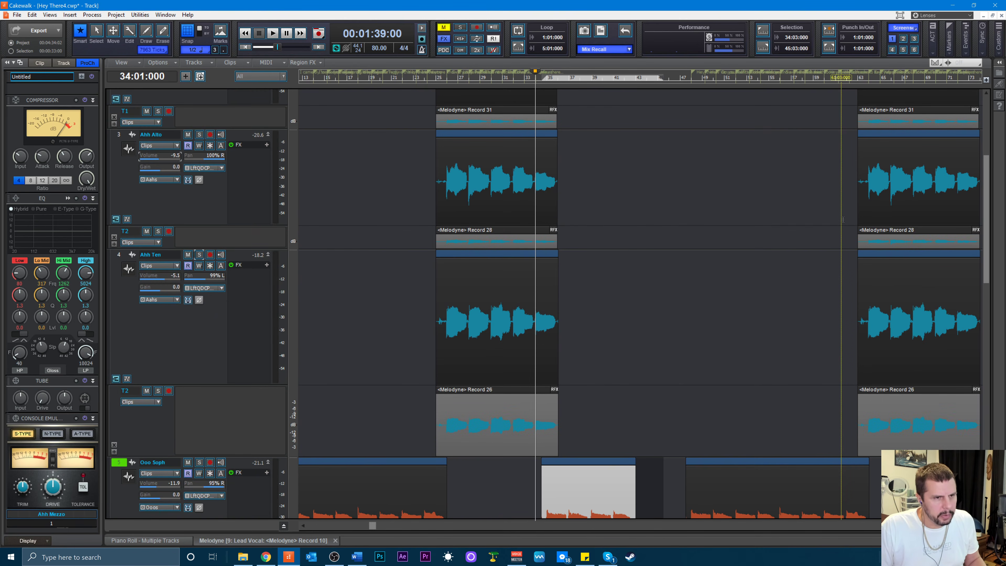
scroll(839, 206, "up", 1)
scroll(834, 211, "up", 1)
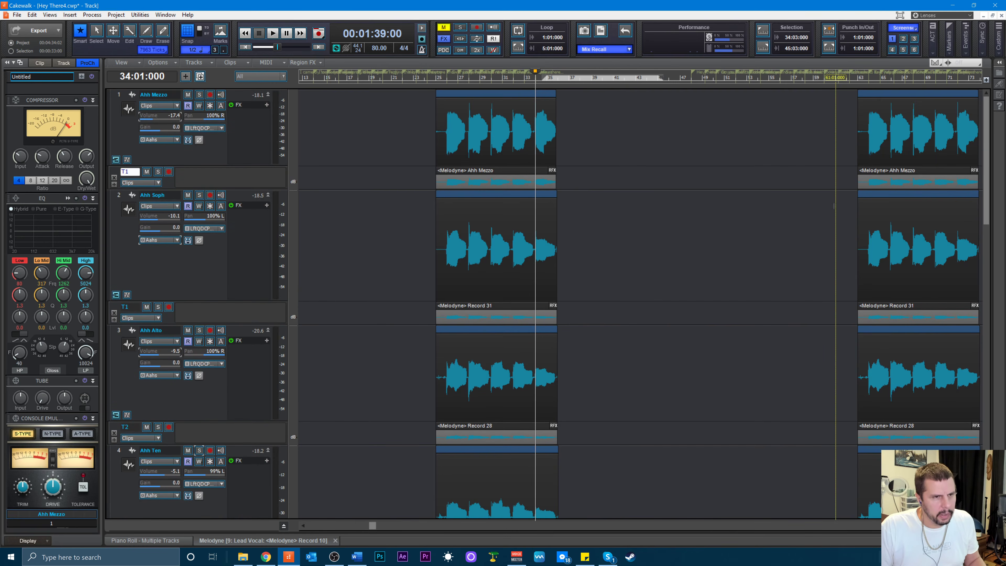
mouse_move(836, 138)
left_mouse_down()
mouse_move(903, 514)
mouse_move(924, 515)
mouse_move(910, 513)
mouse_move(902, 138)
left_mouse_up()
scroll(894, 191, "up", 3)
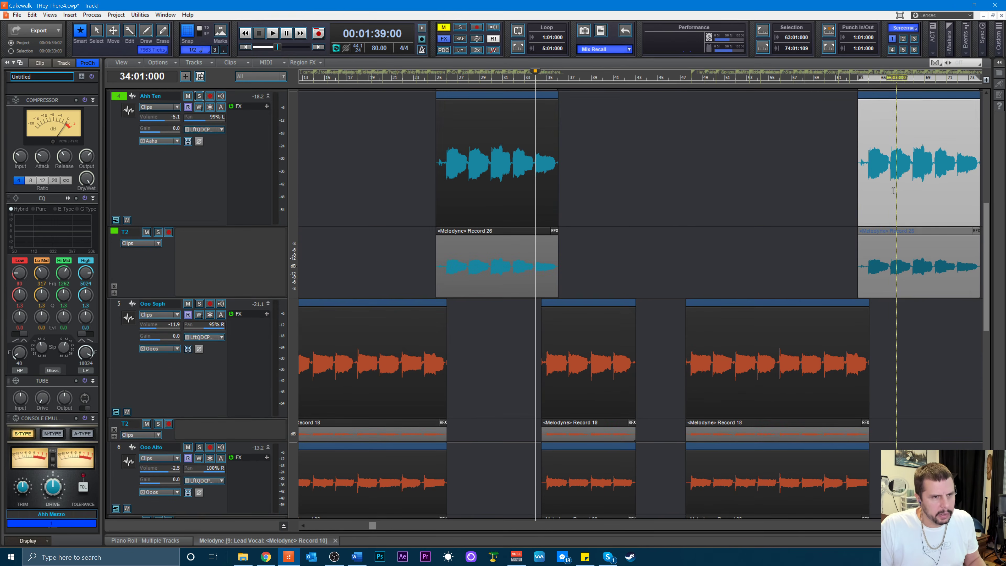
scroll(903, 174, "up", 3)
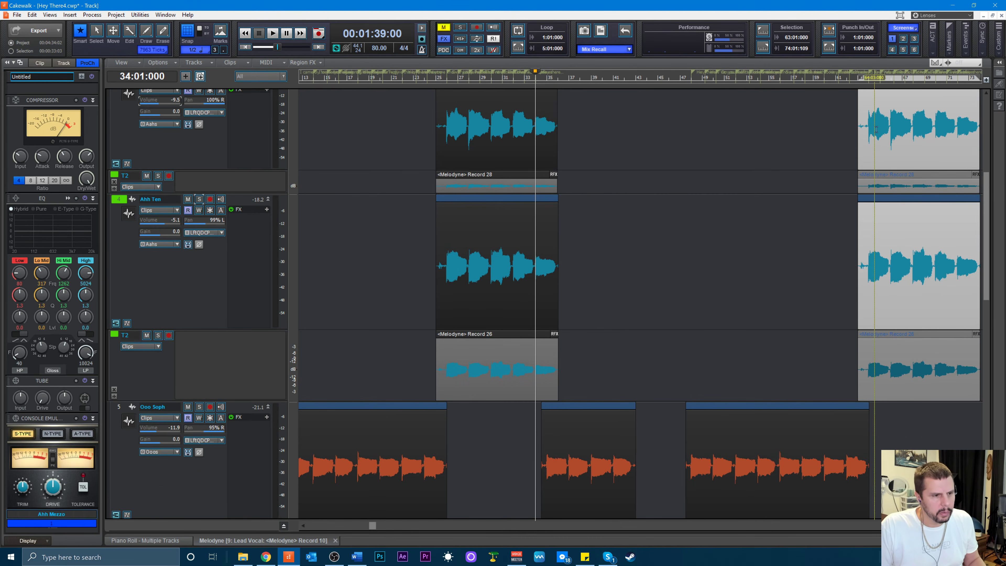
- Play back the song from 43:03:000 into the Ooo clips at measure 47
left_click(641, 78)
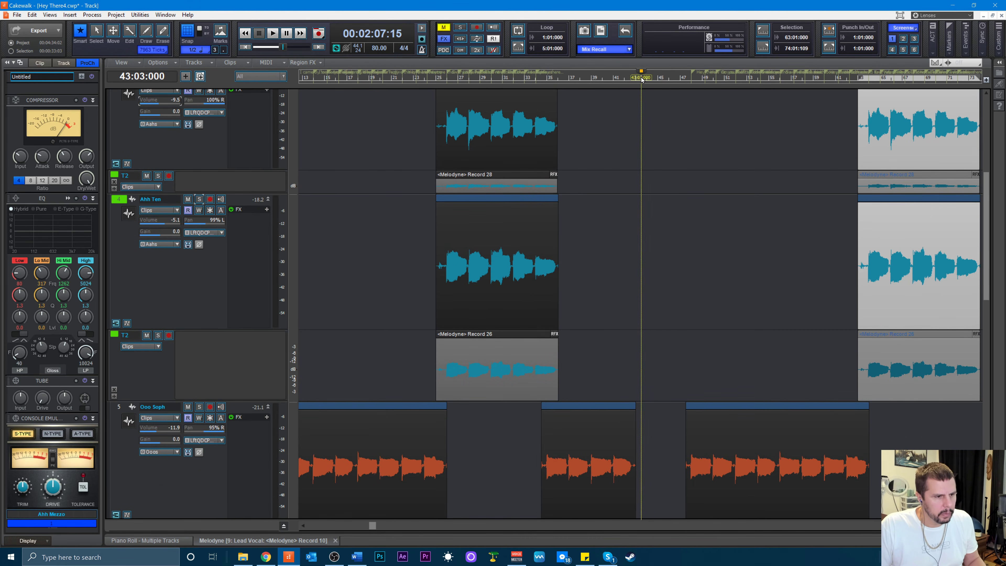
key("space")
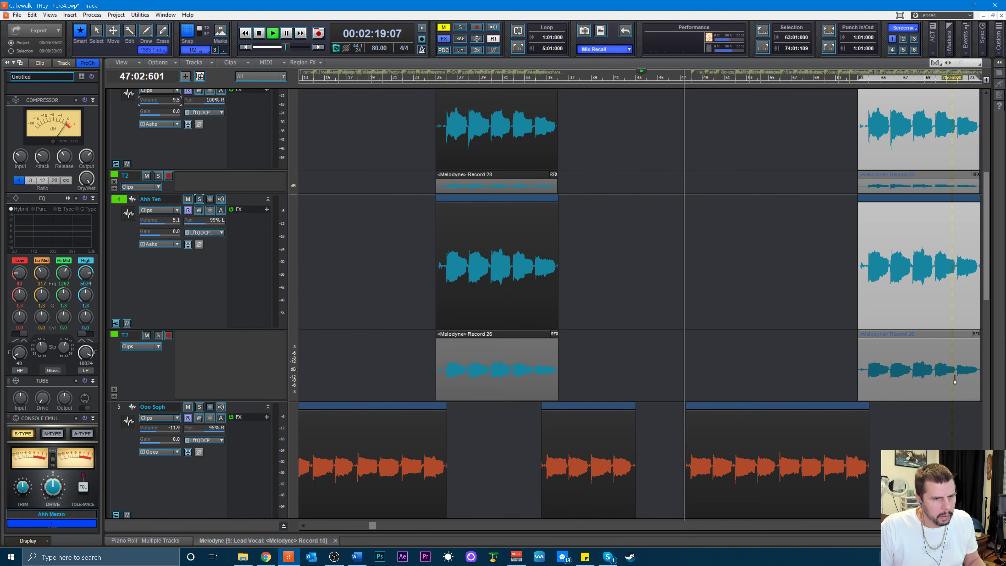
key("space")
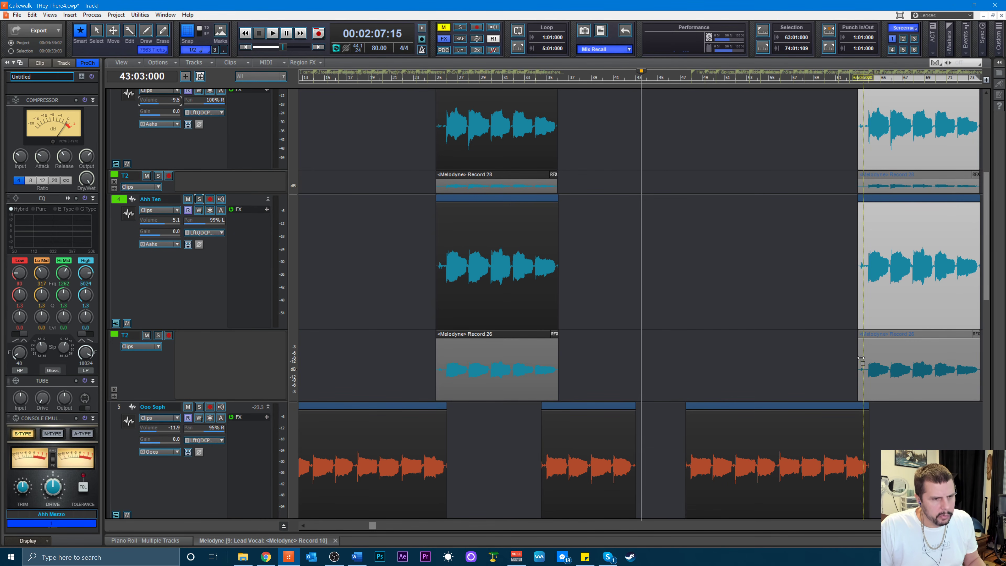
- Trim the start of the selected Ahh clips from 63:01:000 to about measure 68 and deselect them
left_click_drag(862, 358, 911, 378)
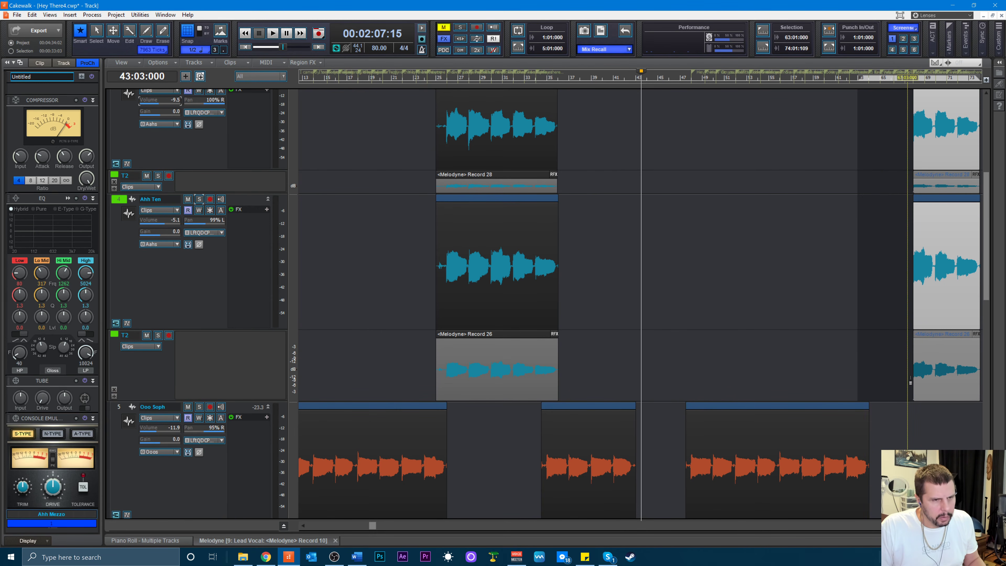
scroll(908, 382, "up", 5)
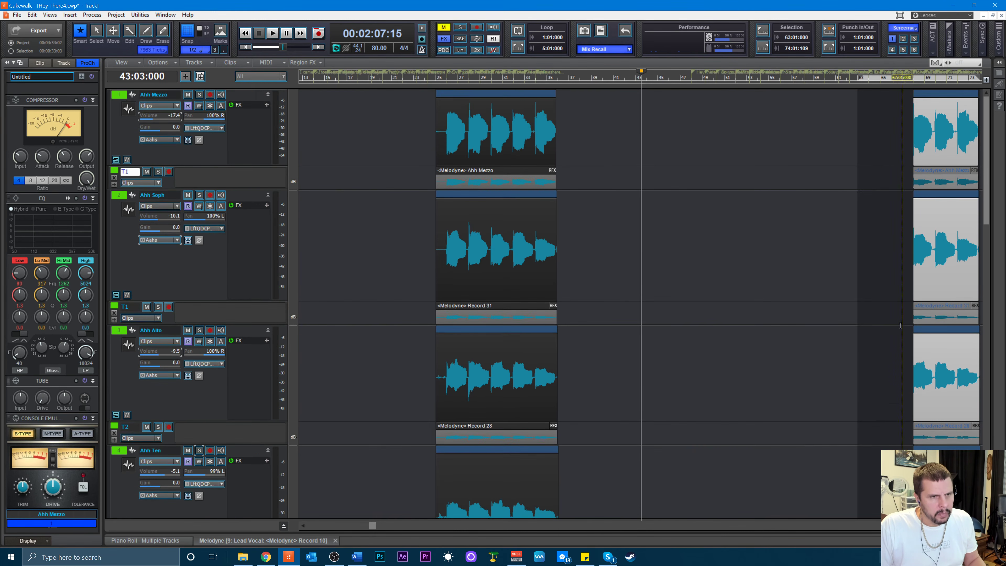
left_click_drag(885, 134, 861, 316)
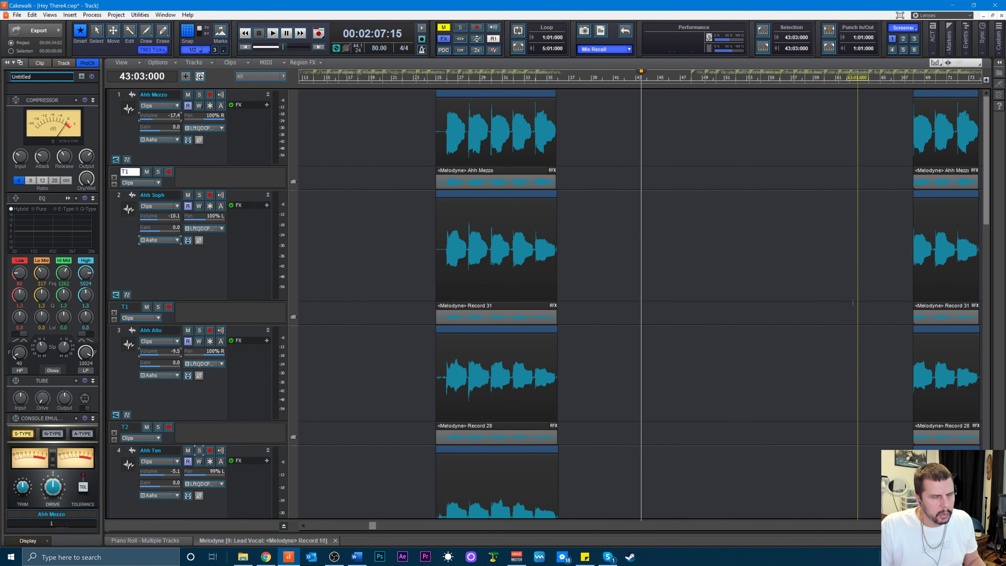
- Undo the last trim of the Ahh clips and copy the full-length clips from 63:01:000 to 49:03:000 on all four Ahh tracks
left_click(32, 15)
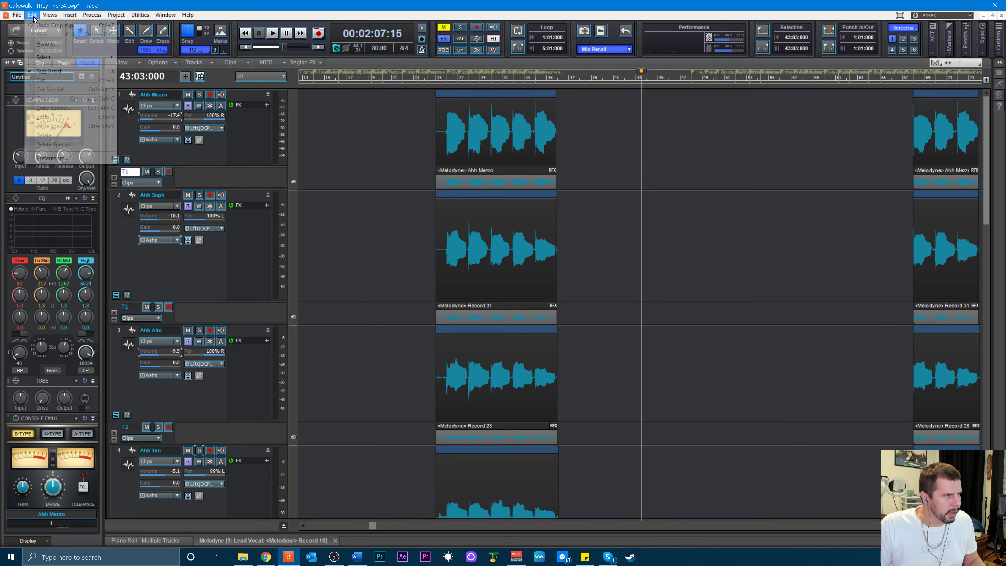
left_click(38, 25)
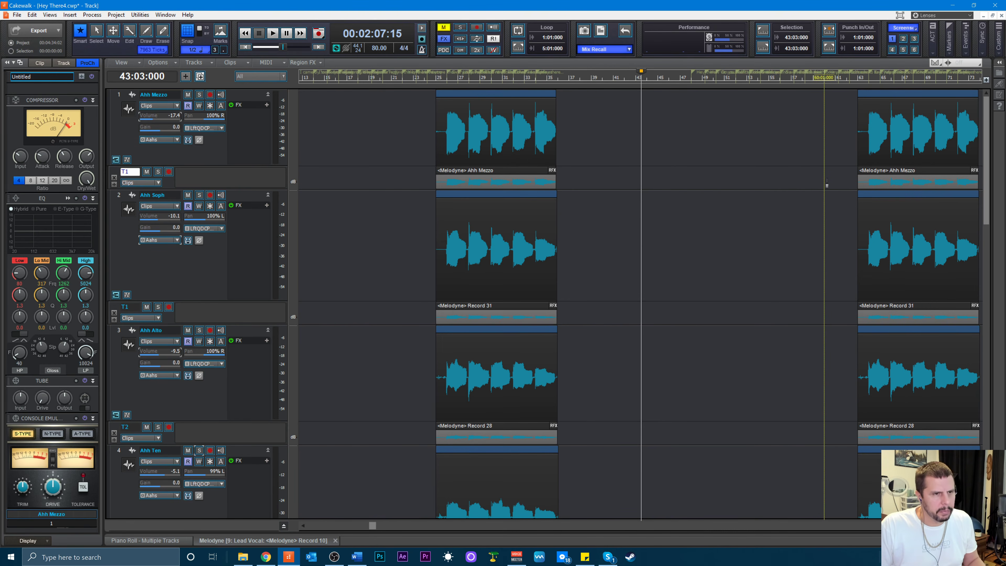
left_click_drag(836, 141, 898, 241)
left_click_drag(894, 98, 901, 515)
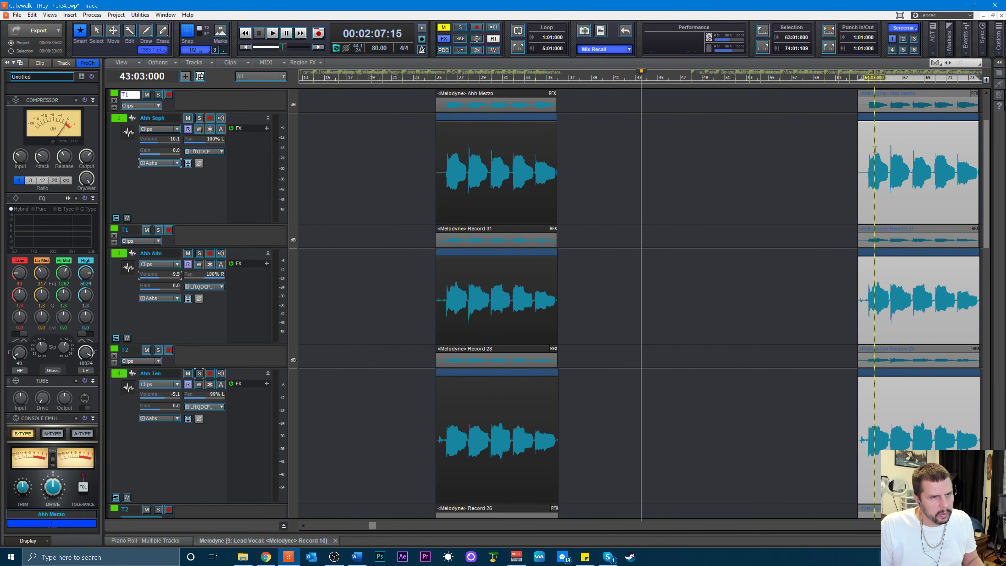
scroll(875, 149, "left", 1)
scroll(912, 190, "up", 1)
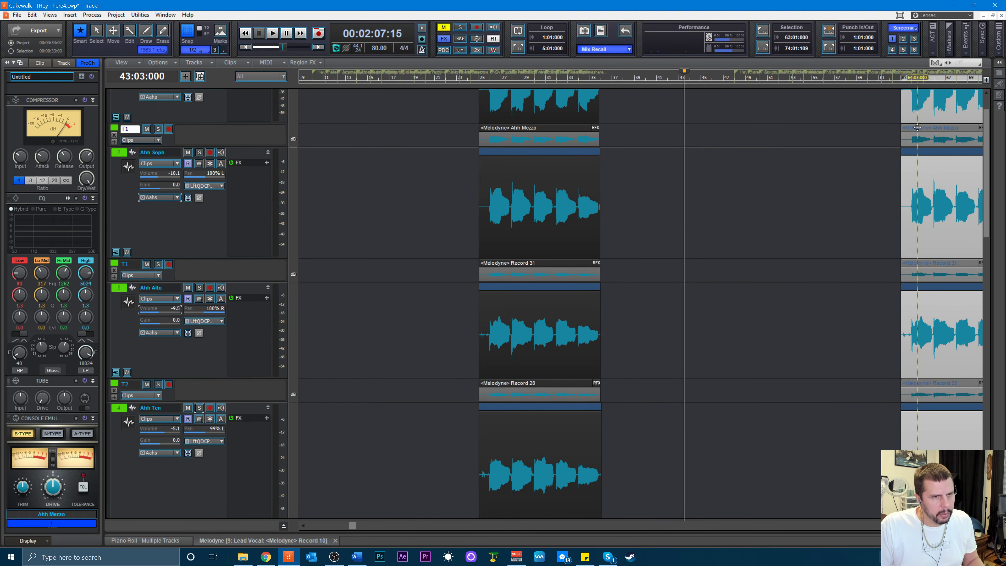
left_click_drag(917, 130, 768, 143)
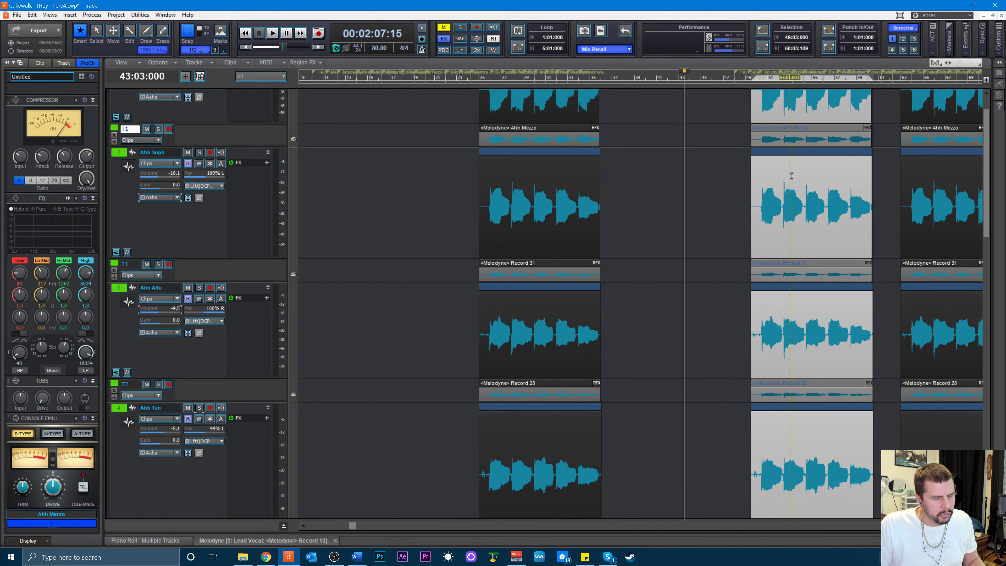
- Trim the start of the copied Ahh clips to about 54:03:000 and move them to start at 43:01:000
scroll(791, 175, "down", 5)
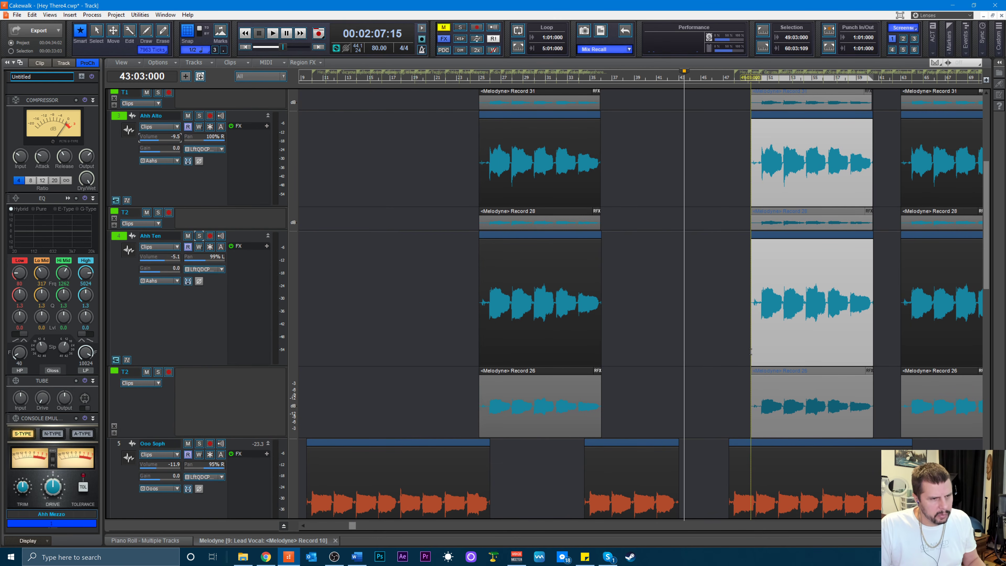
left_click_drag(751, 393, 806, 414)
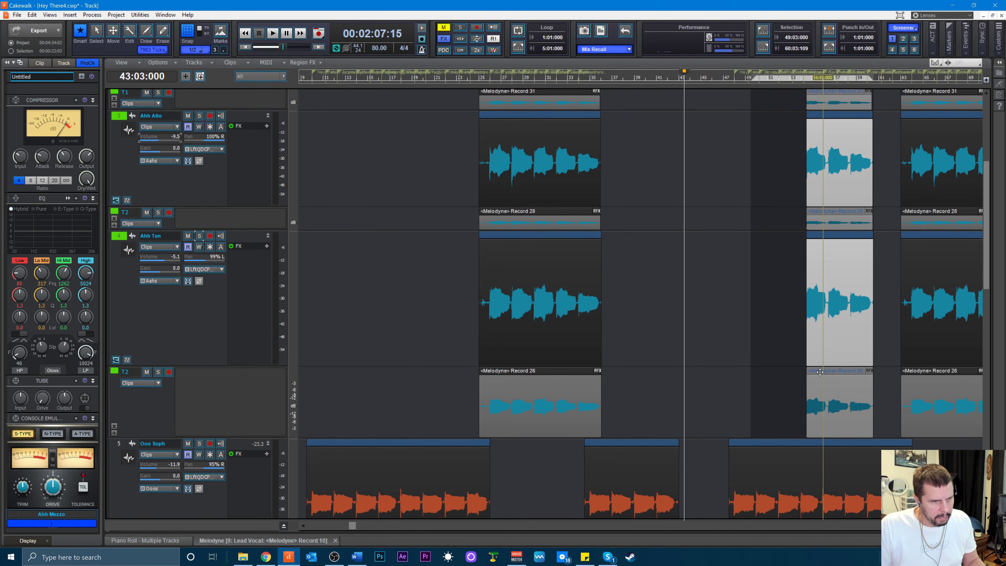
left_click_drag(820, 372, 693, 396)
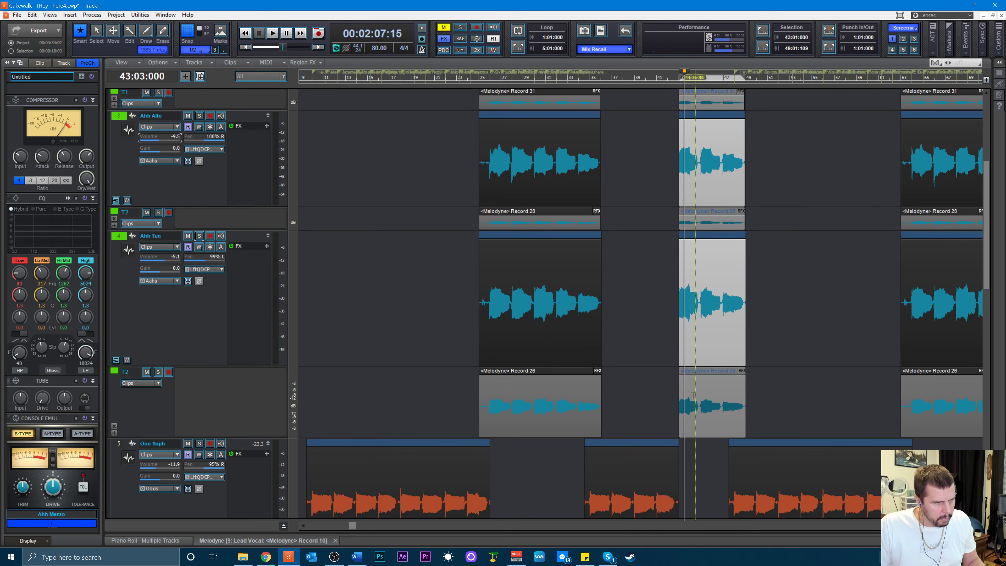
- Play back the song from 42:03:000 through the moved Ahh clips and save the project
left_click(675, 82)
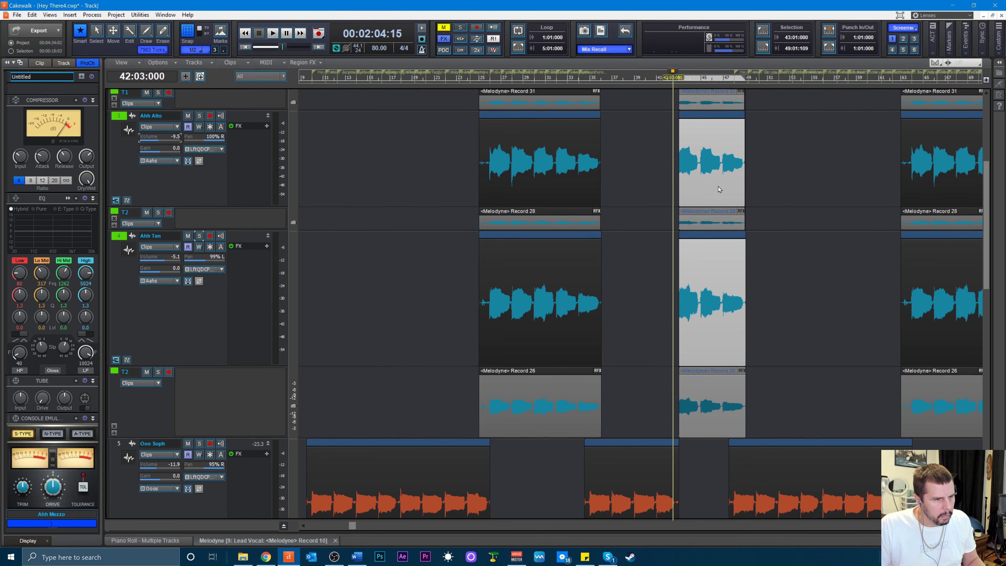
key("space")
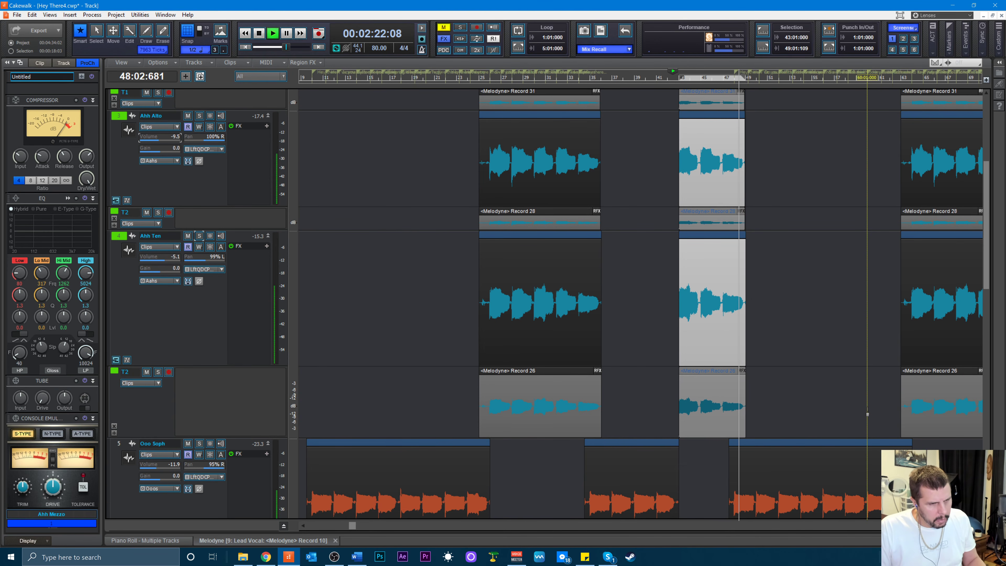
key("space")
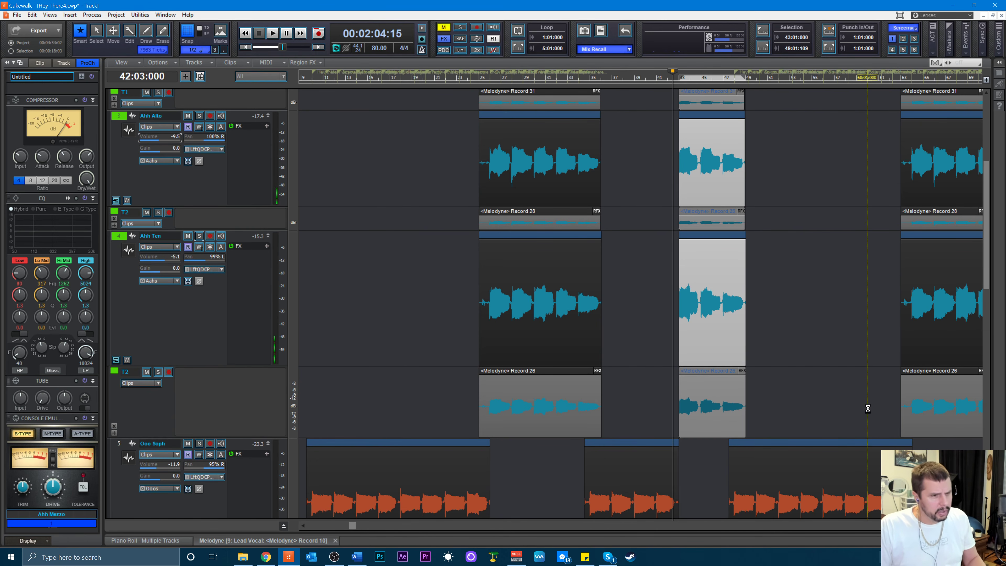
key("ctrl+s")
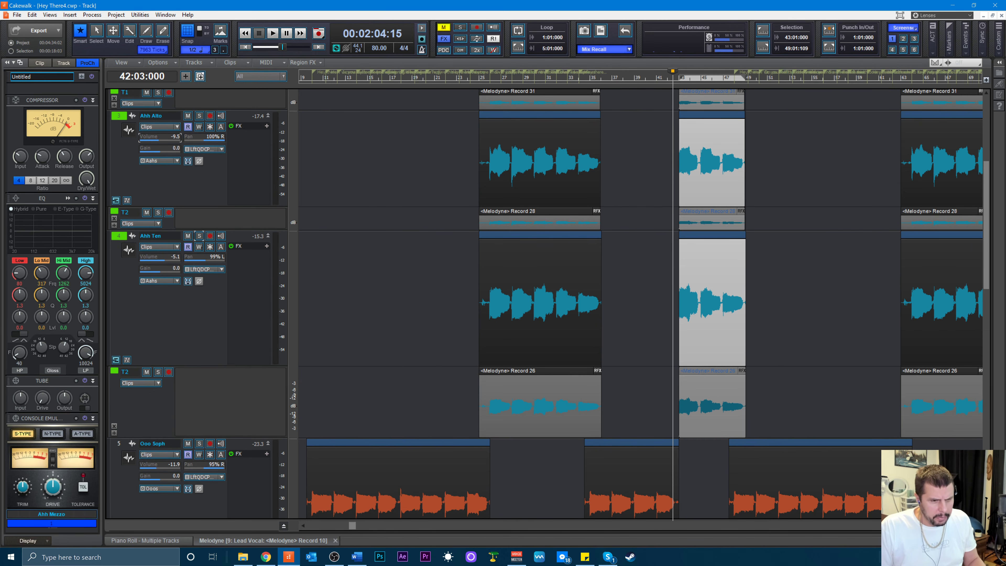
- Copy the shortened Ooo clips at 34:03:000 on all Ooo tracks to 72:01:000
key("ctrl+Left")
key("ctrl+Left")
key("ctrl+Left")
key("ctrl+Left")
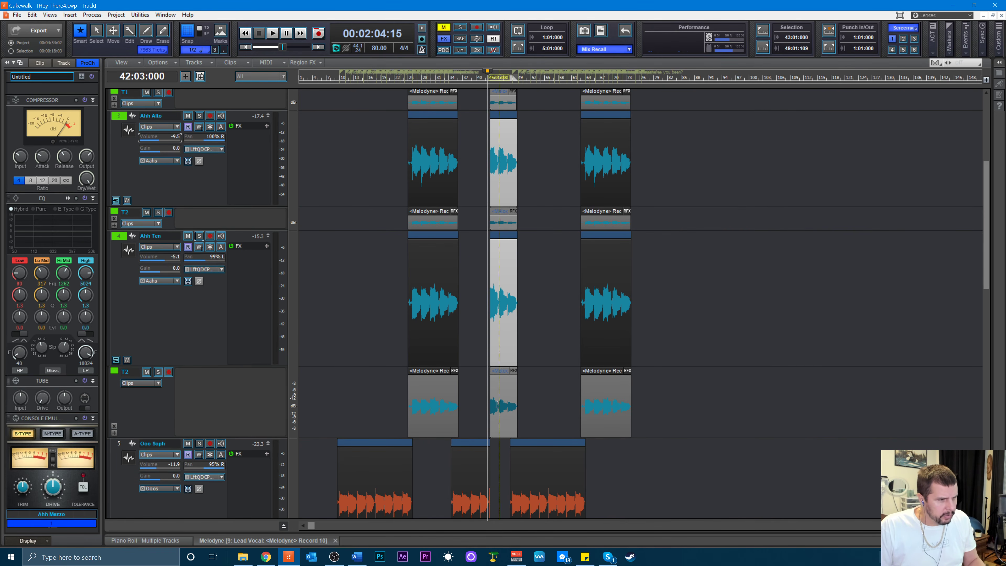
scroll(498, 405, "down", 5)
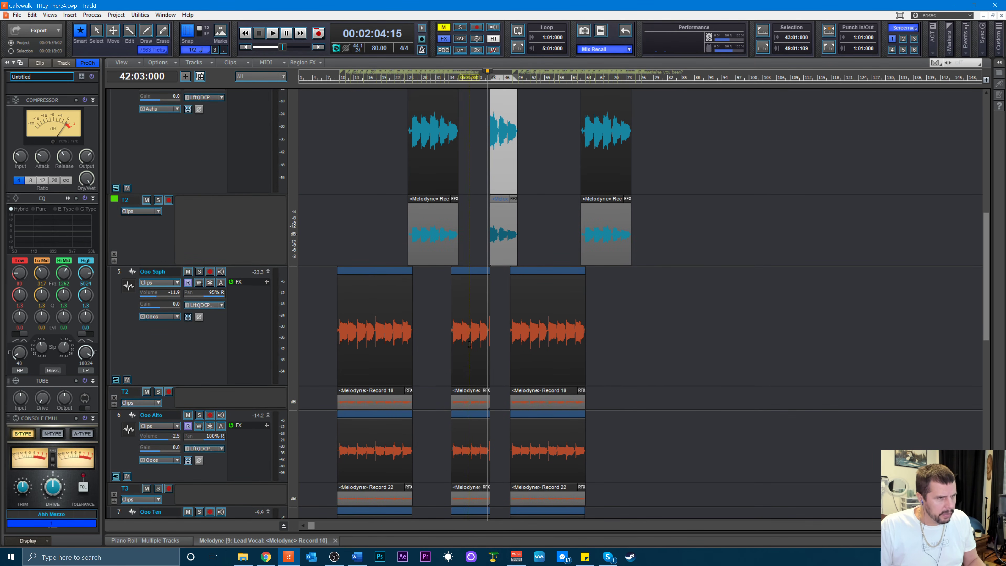
scroll(431, 253, "down", 3)
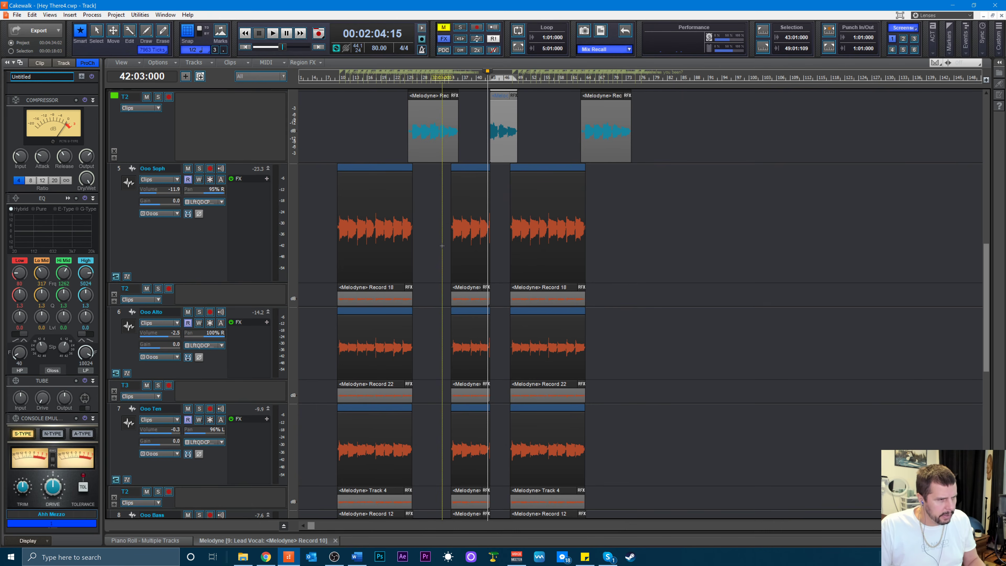
left_click_drag(442, 245, 472, 175)
scroll(470, 215, "up", 11)
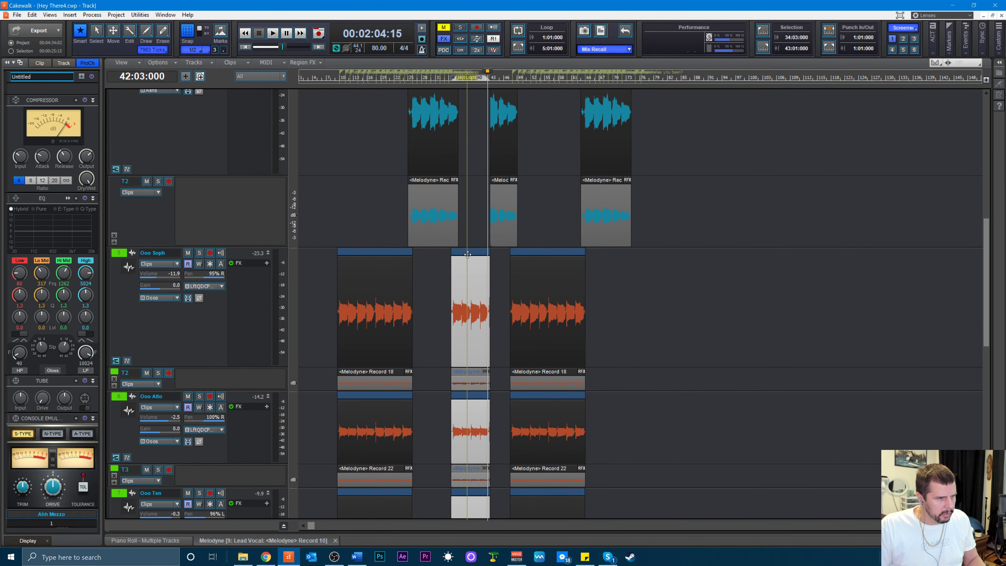
left_click_drag(467, 254, 636, 271)
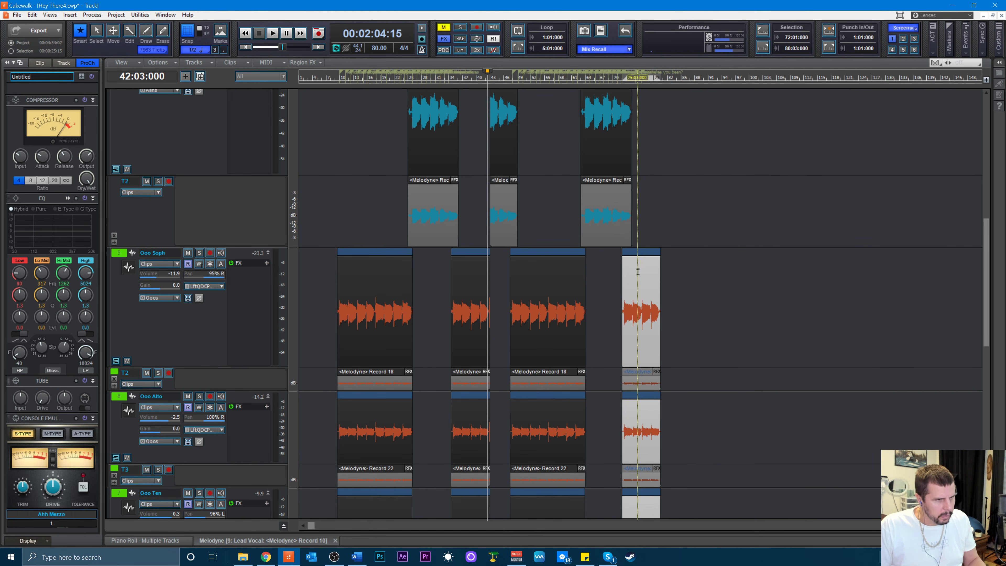
- Play back the song from 71:01:000 into the copied Ooo clips, viewing the waveforms enlarged
left_click(618, 78)
key("space")
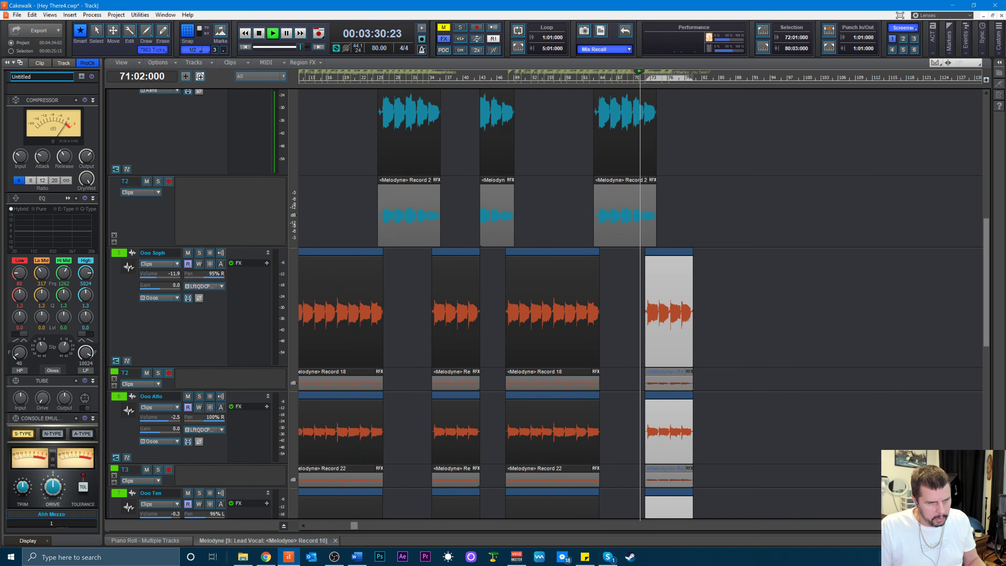
key("ctrl+Right")
key("ctrl+Right")
key("ctrl+Right")
key("ctrl+Right")
key("ctrl+Right")
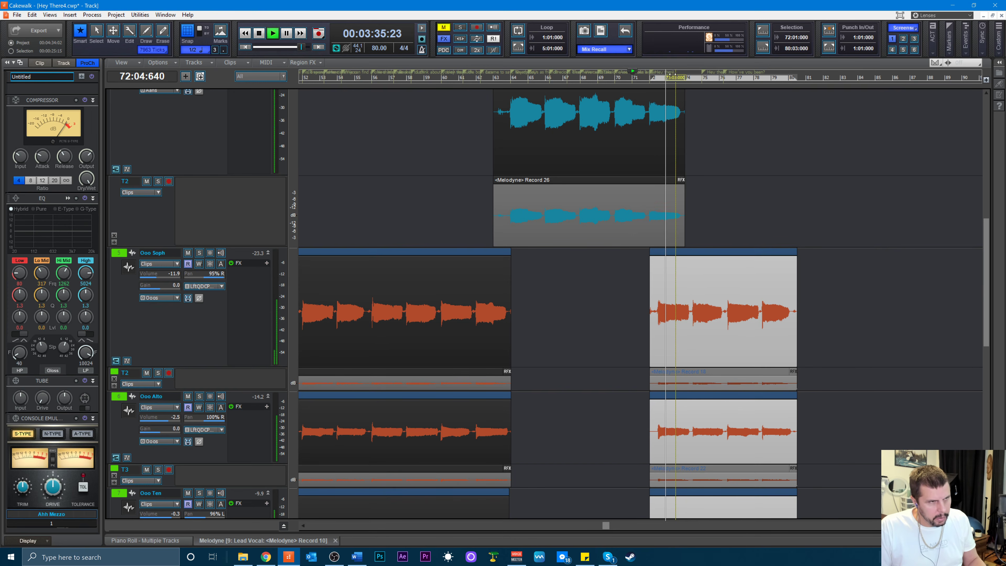
key("space")
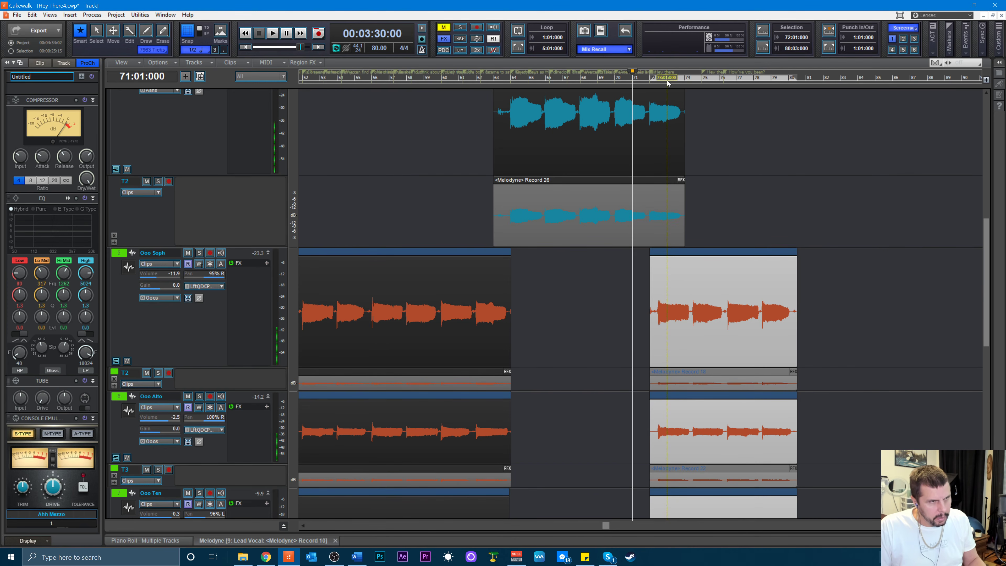
- Move the copied Ooo clips to start at 72:03:000 and play back the song from 73:01:000
left_click(668, 83)
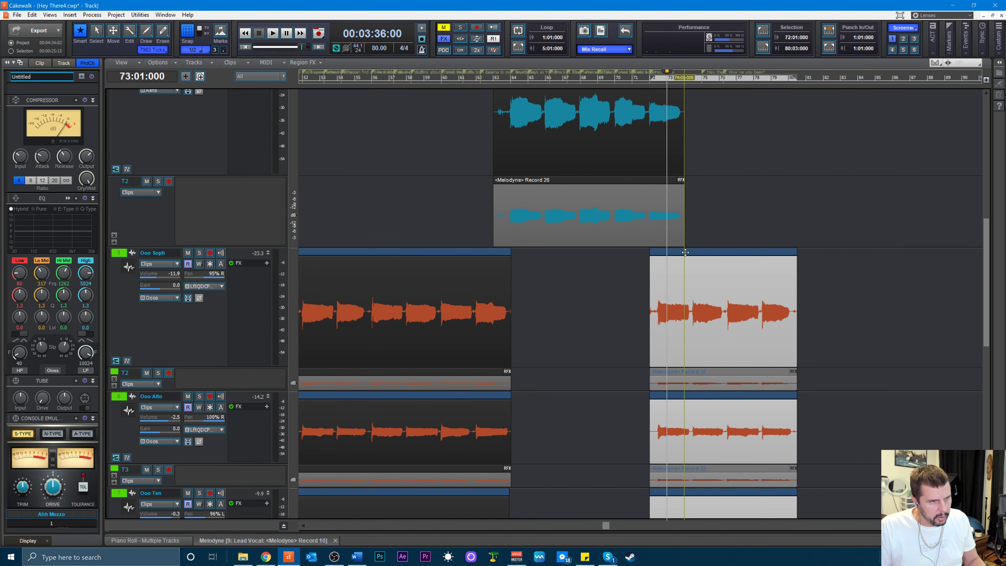
left_click_drag(685, 252, 694, 260)
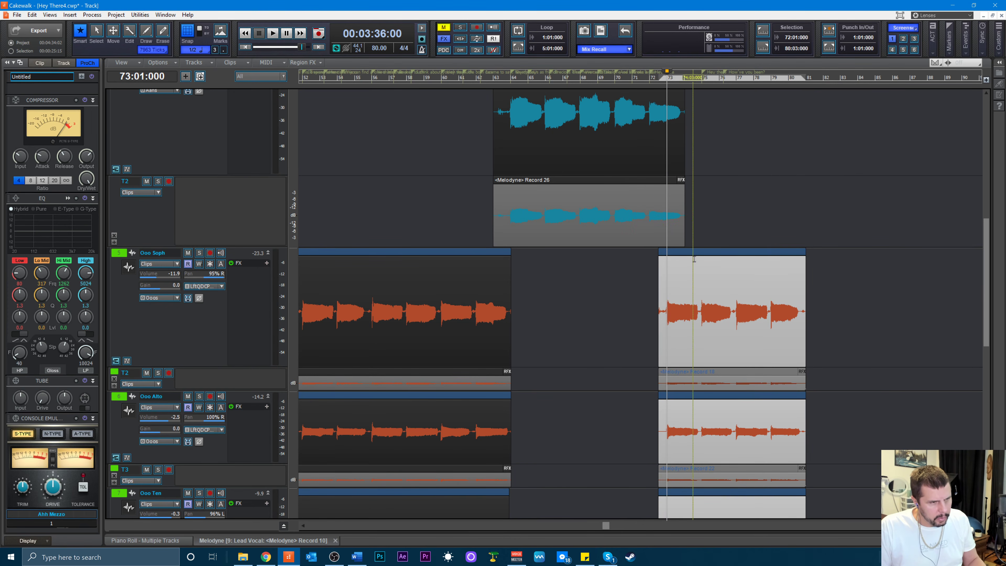
key("space")
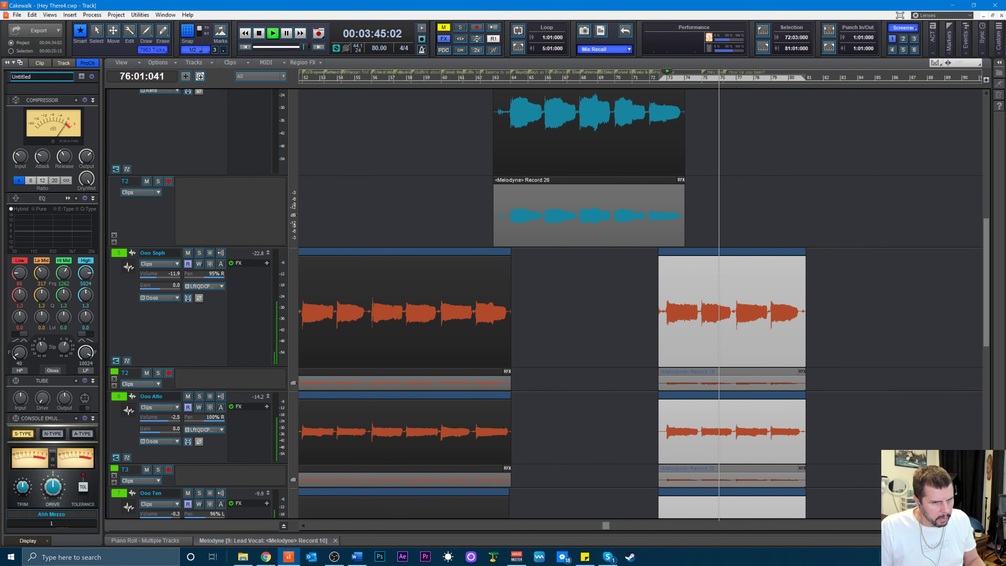
- Copy the trimmed Ahh clips from 43:01:000 to 80:03:000 on all four Ahh tracks
left_click(958, 526)
scroll(772, 313, "down", 3)
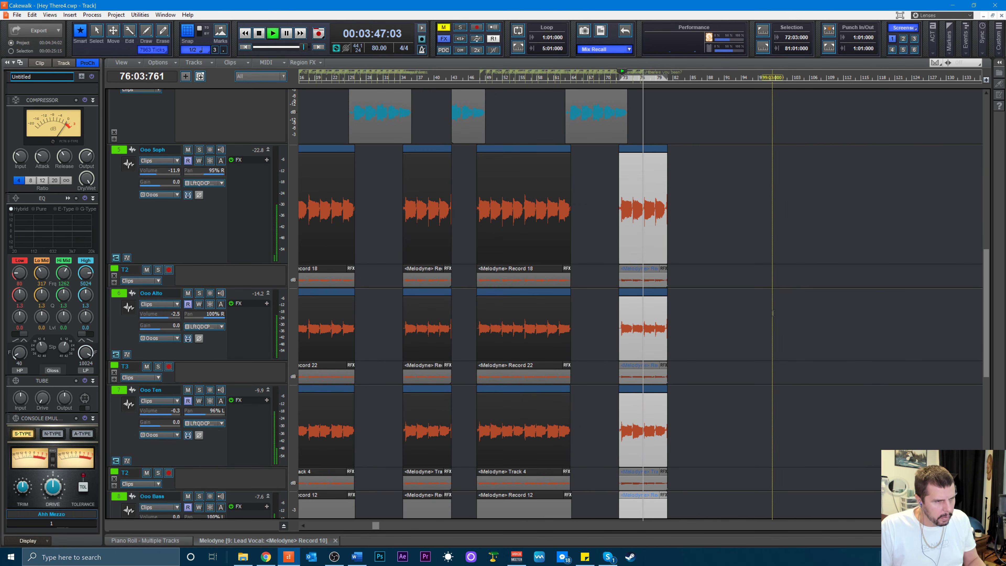
scroll(773, 313, "up", 2)
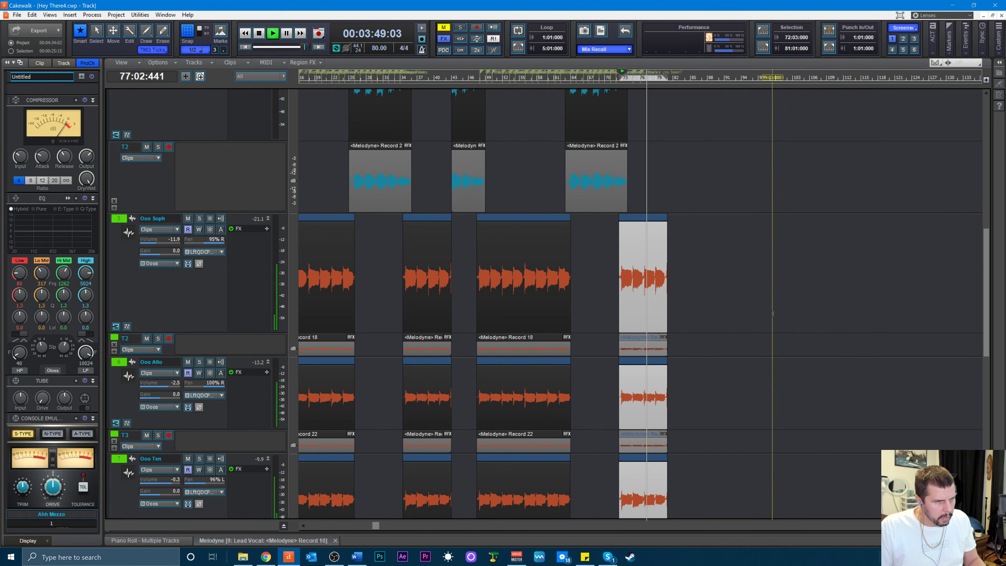
scroll(772, 313, "up", 1)
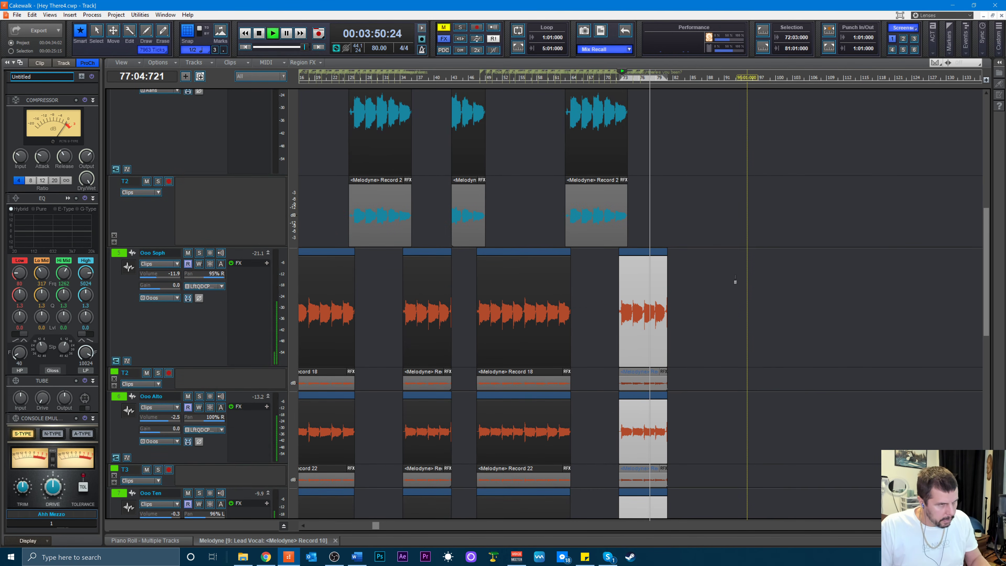
scroll(733, 281, "up", 3)
left_click_drag(506, 317, 678, 124)
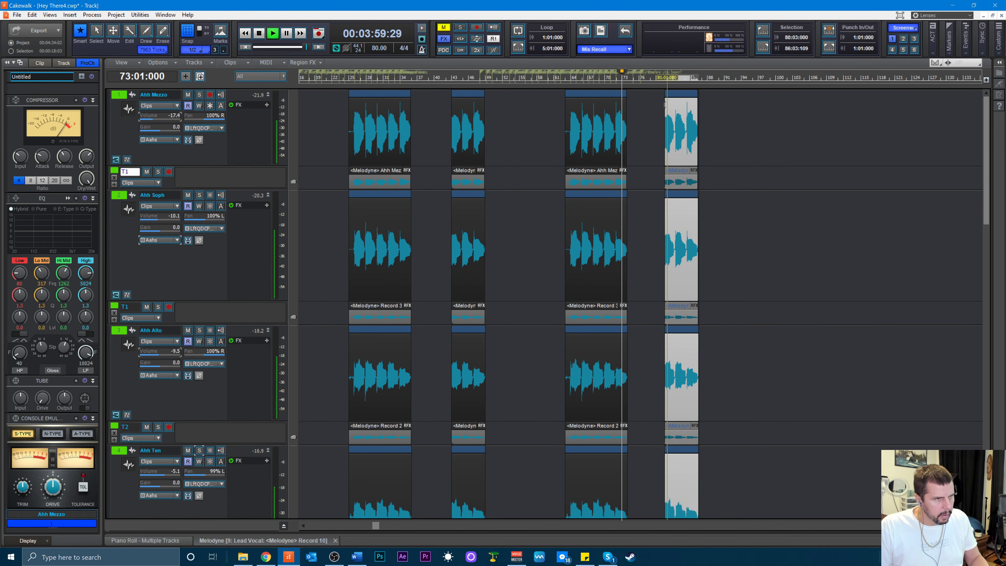
- Play back the song from 79:03:000 and examine how the end of the Ooo clips lines up with the start of the copied Ahh clips
key("space")
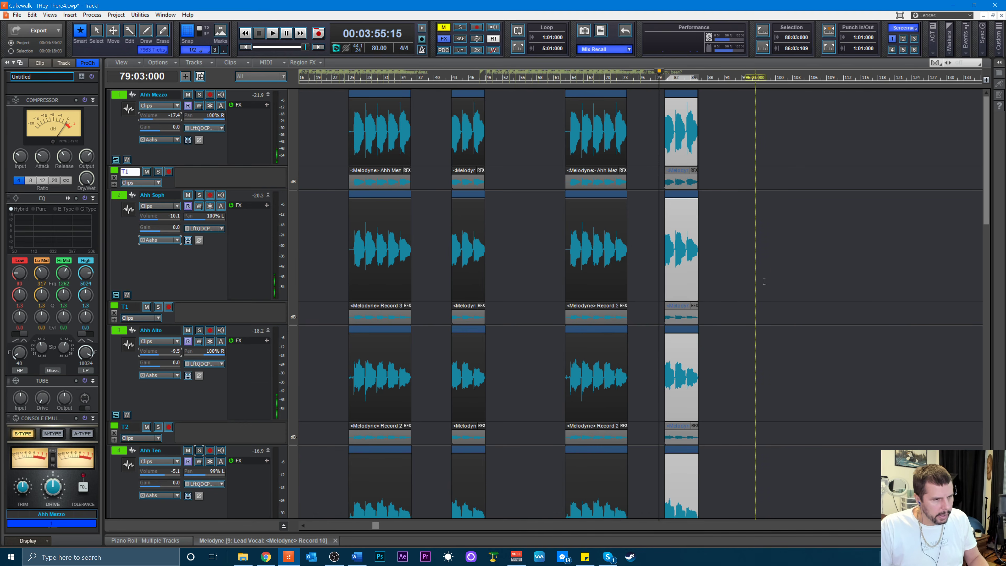
key("space")
scroll(764, 282, "down", 6)
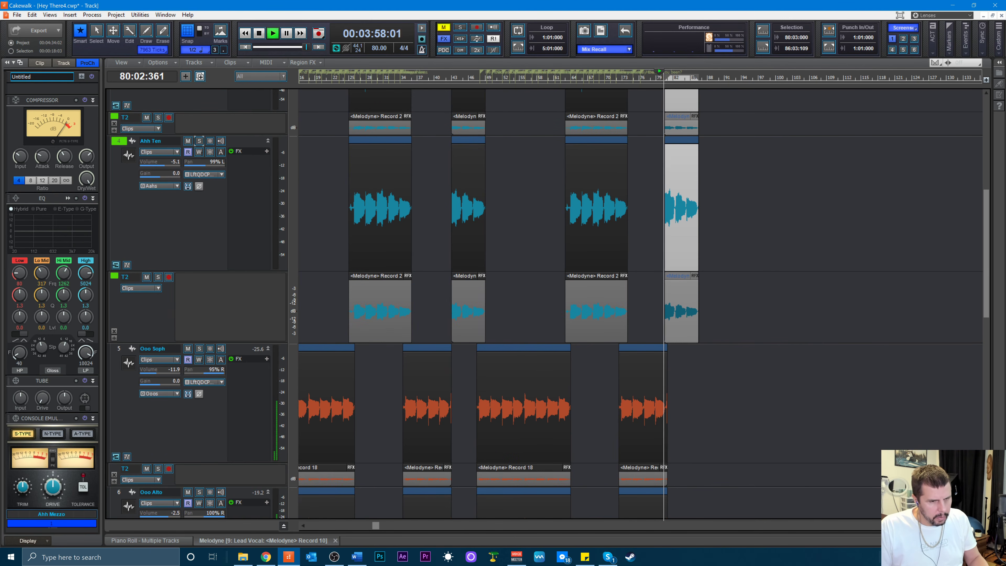
key("ctrl+Right")
key("ctrl+Right")
key("ctrl+Right")
key("ctrl+Right")
key("ctrl+Right")
key("ctrl+Right")
key("ctrl+Right")
key("ctrl+Right")
key("ctrl+Right")
key("ctrl+Right")
key("ctrl+Right")
key("space")
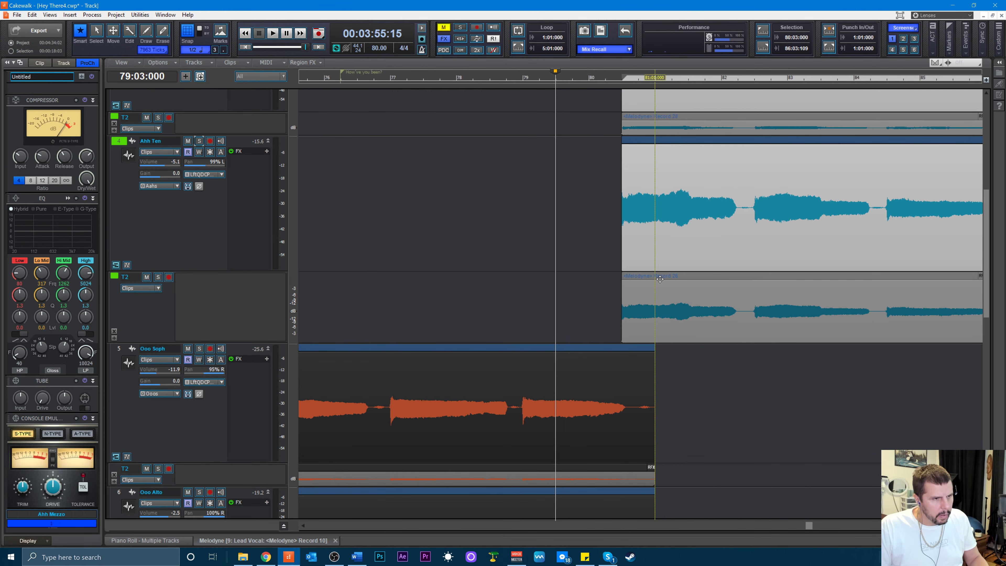
key("space")
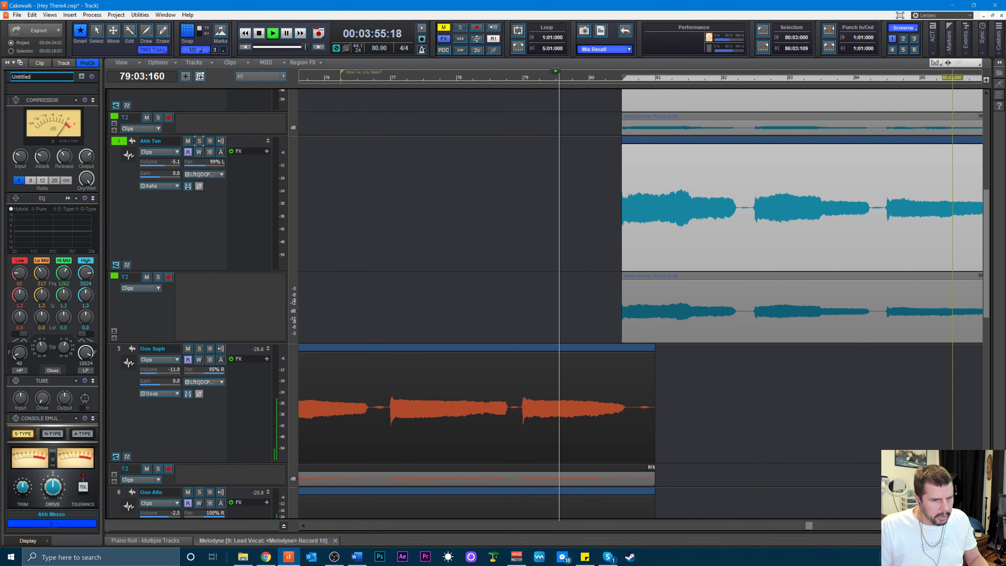
key("ctrl+Left")
key("ctrl+Left")
key("ctrl+Left")
key("ctrl+Left")
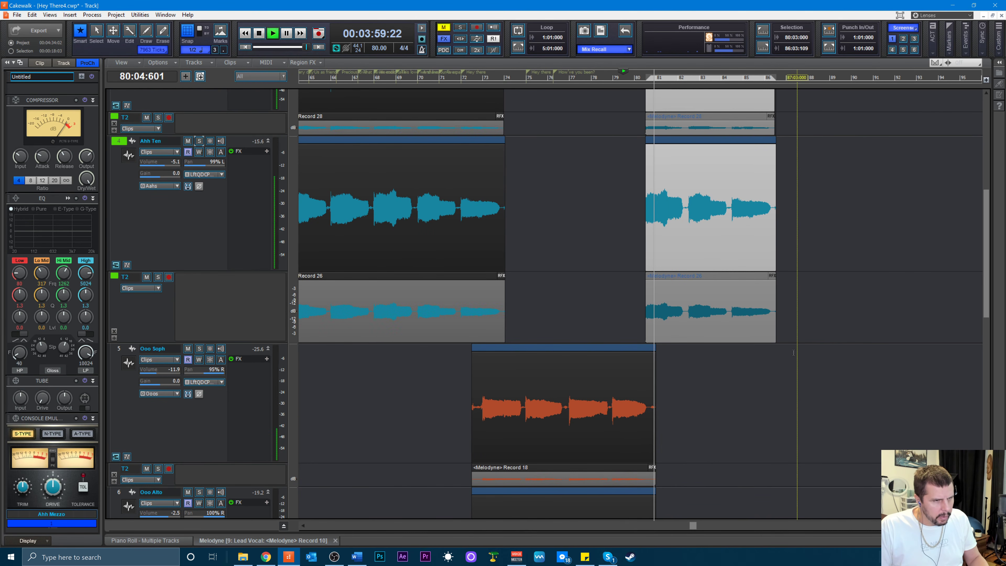
key("space")
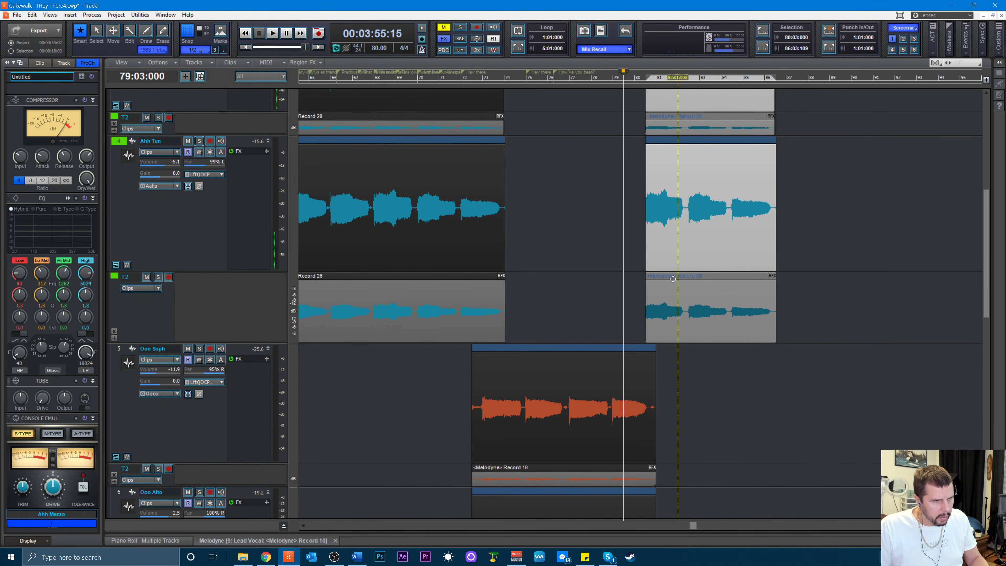
- Move the copied Ahh clips to start at 81:01:000 and play back the song from 79:03:000 into them
left_click_drag(672, 278, 686, 280)
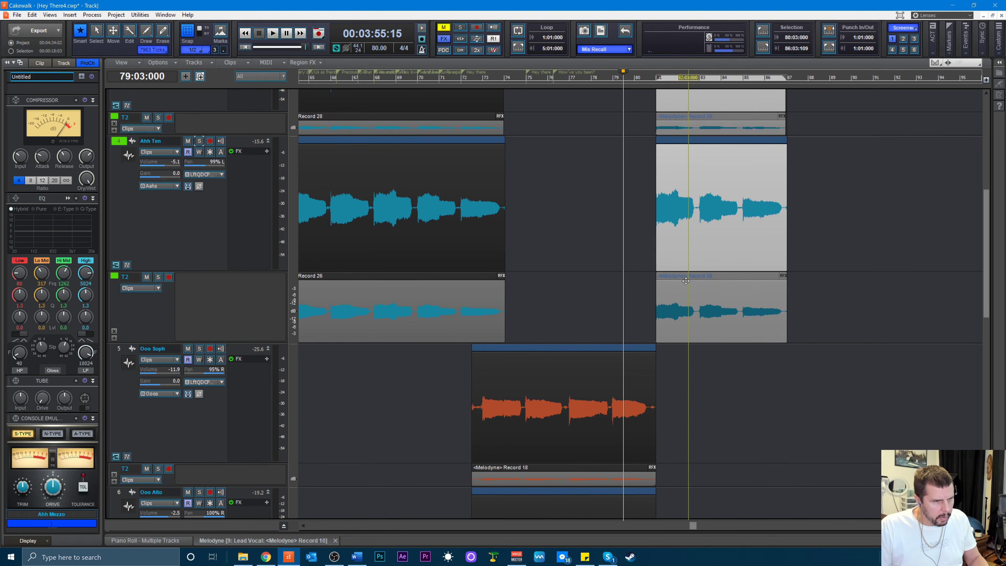
key("space")
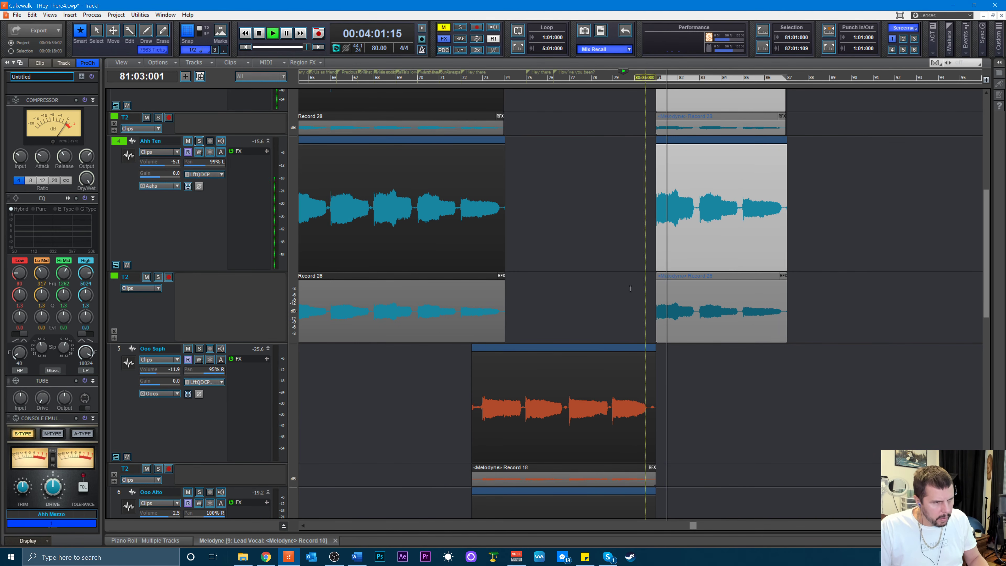
- Play back the song from 72:01:000 through the copied Ooo clips into the copied Ahh clips
key("space")
left_click(469, 86)
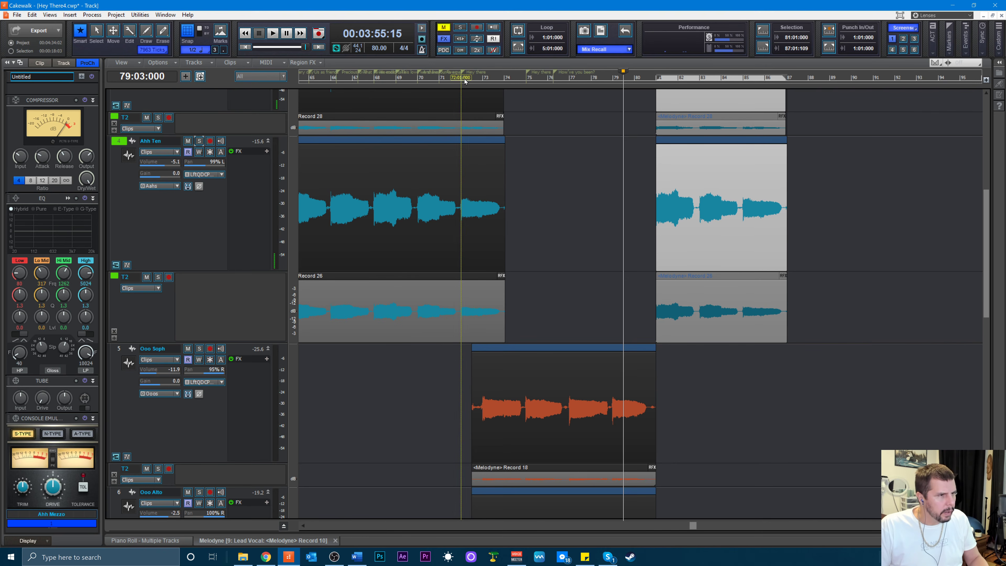
key("space")
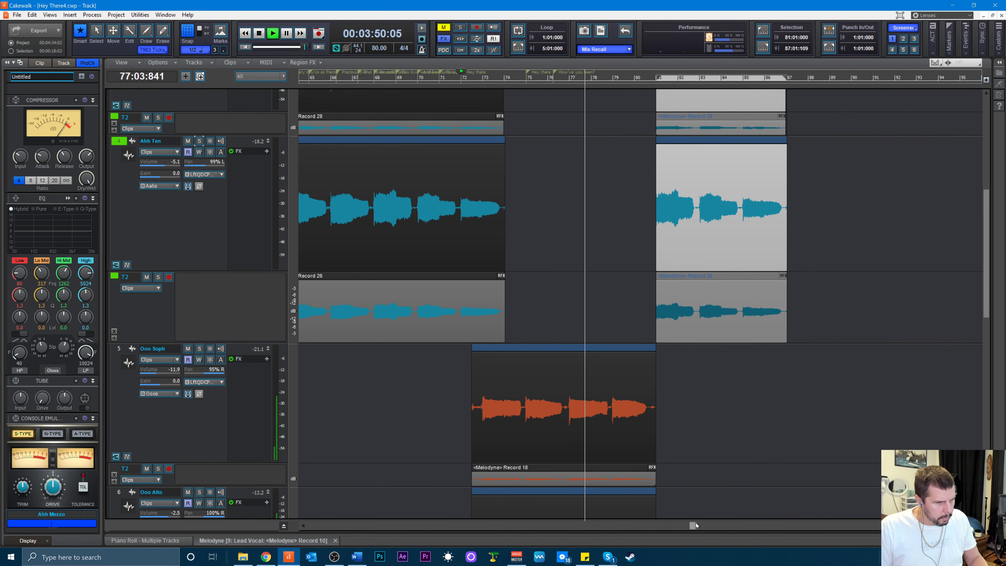
mouse_move(693, 525)
left_mouse_down()
mouse_move(669, 532)
mouse_move(531, 503)
mouse_move(657, 530)
mouse_move(693, 523)
left_mouse_up()
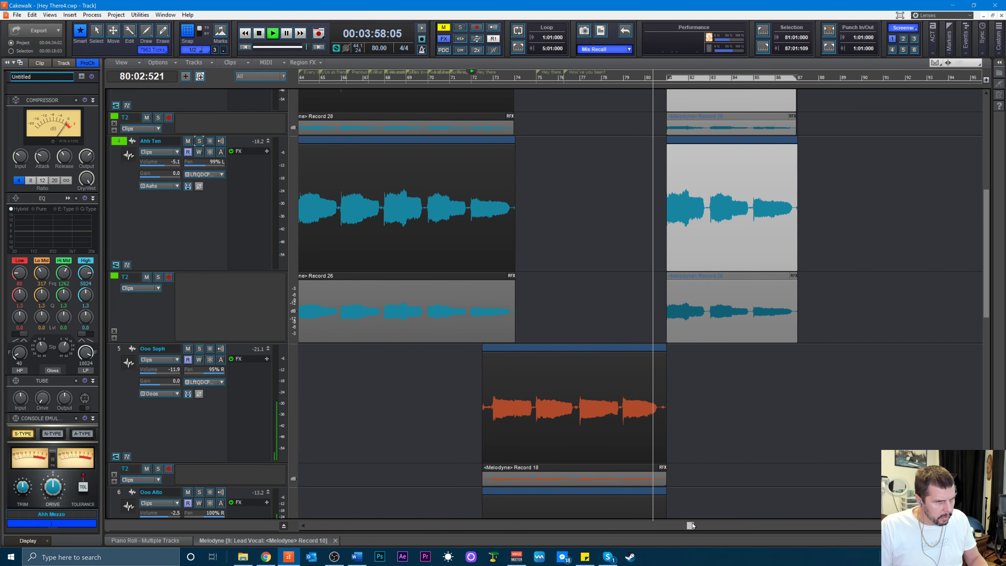
scroll(681, 379, "up", 2)
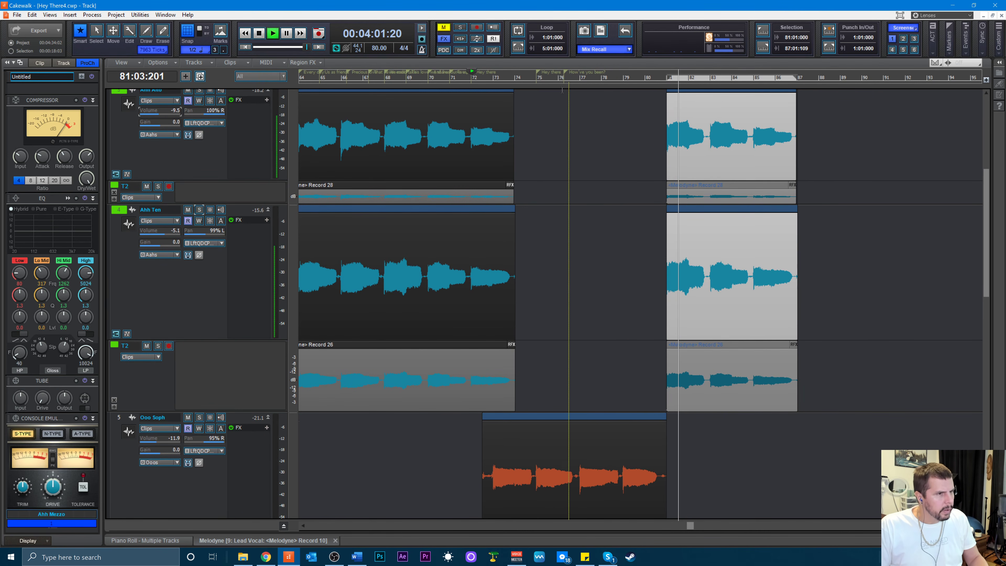
left_click(272, 36)
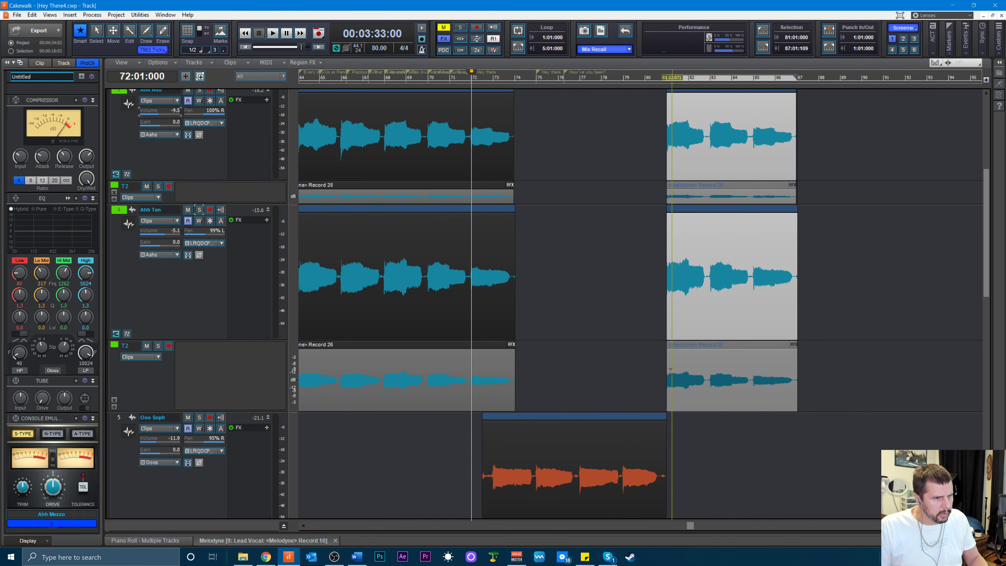
- Extend the start of the copied Ahh clips on all four Ahh tracks back to 80:03:841
mouse_move(828, 402)
left_mouse_down()
mouse_move(681, 158)
mouse_move(678, 86)
mouse_move(667, 211)
mouse_move(667, 119)
mouse_move(667, 130)
left_mouse_up()
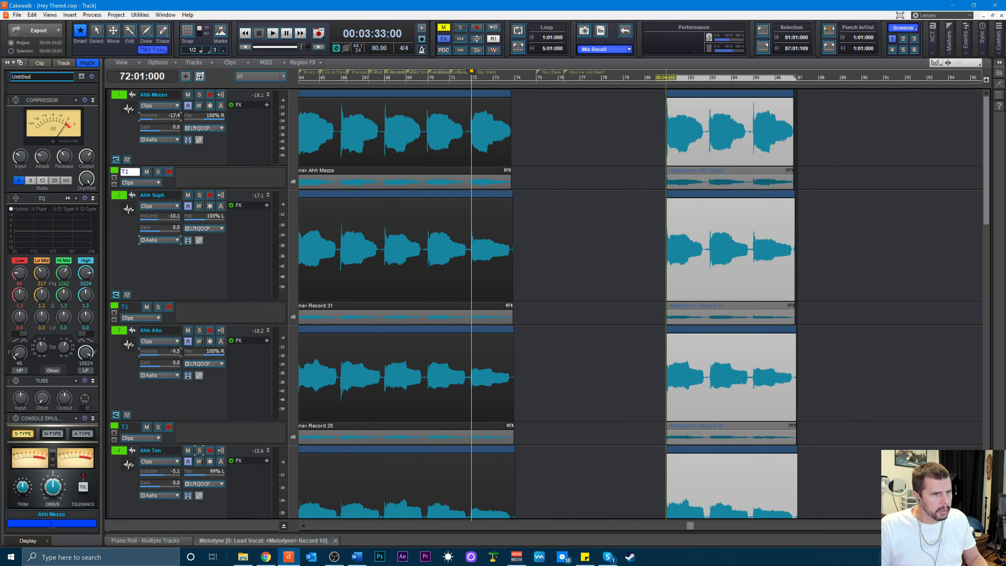
scroll(681, 306, "down", 5)
scroll(682, 306, "down", 2)
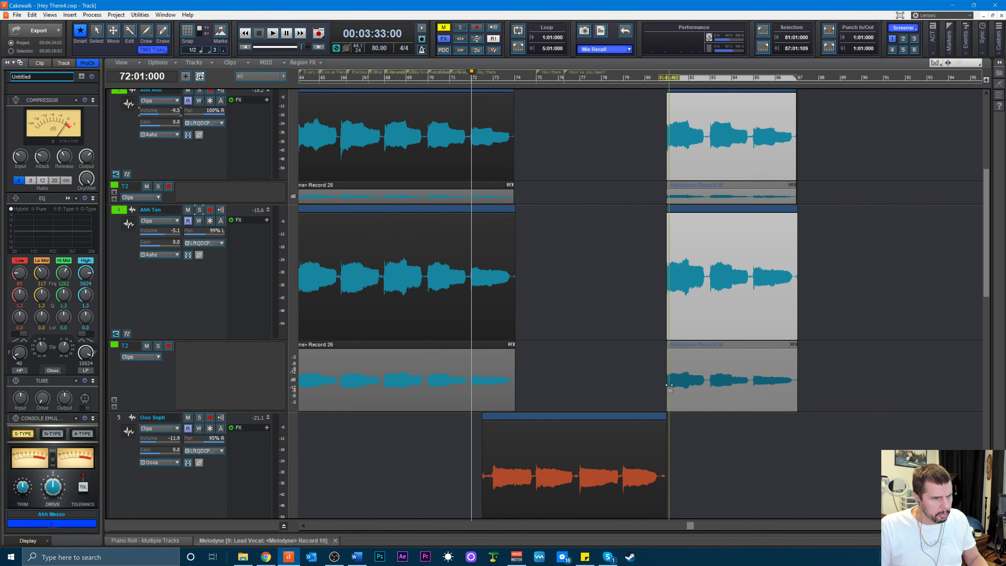
left_click_drag(669, 385, 660, 396)
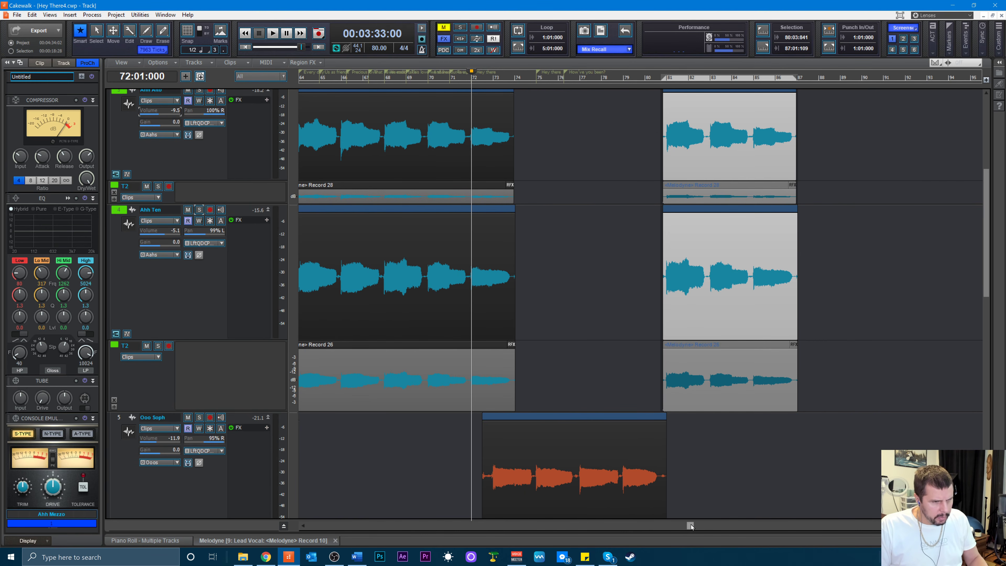
- Extend the start of the four Ahh clips at measure 43 back to 42:04:368 and save the project
left_click_drag(691, 524, 494, 490)
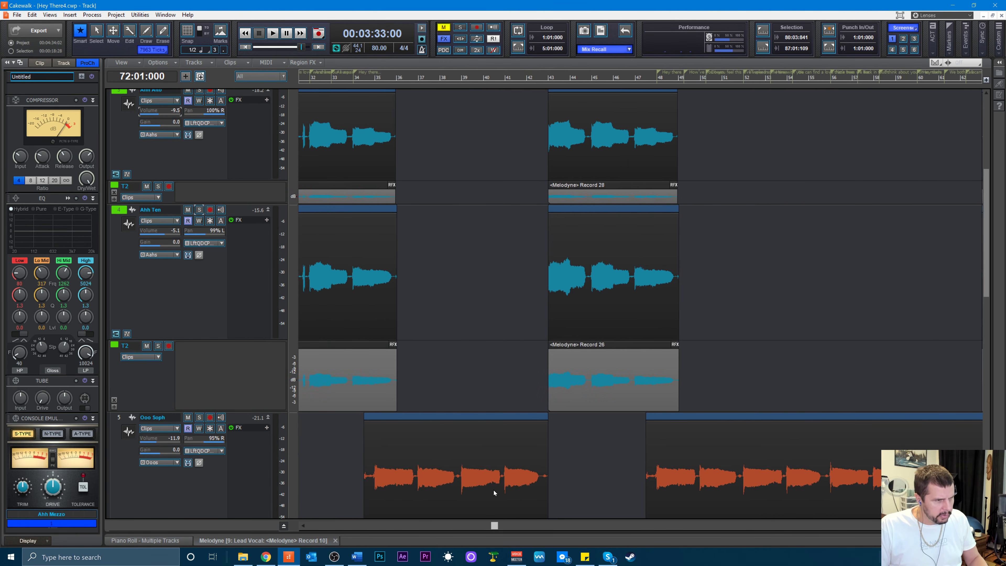
left_click_drag(666, 390, 553, 190)
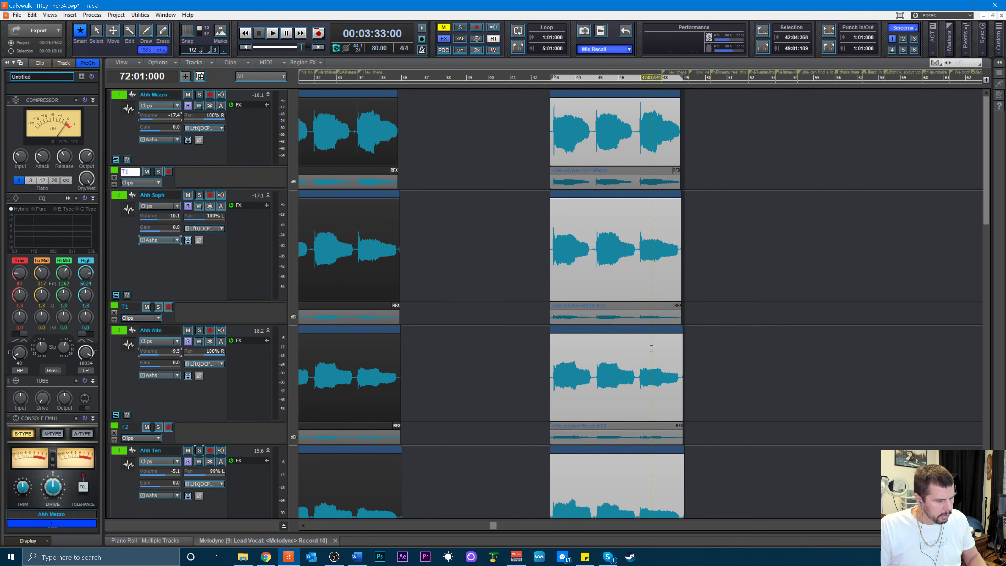
key("ctrl+s")
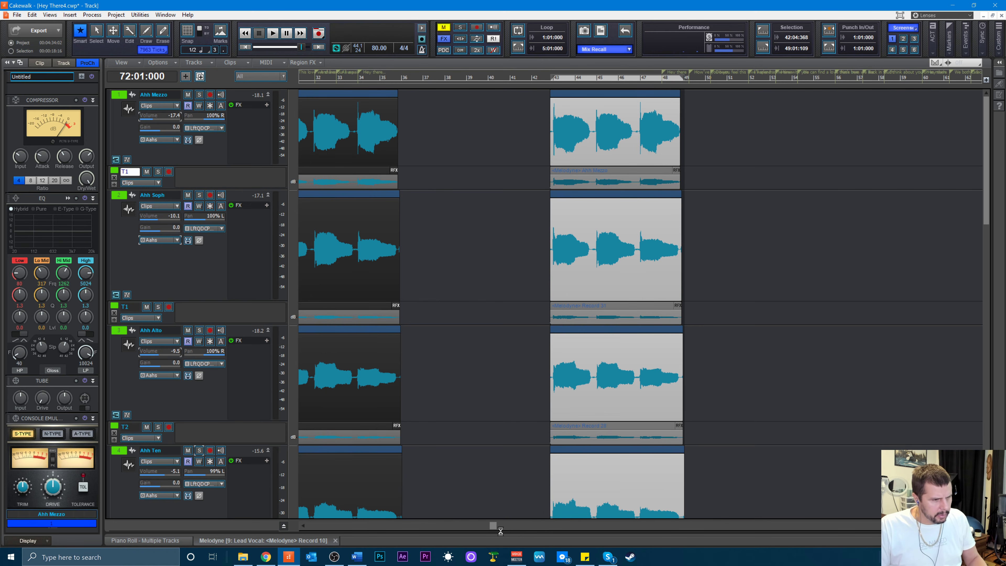
- Play back the end of the copied Ahh clips from 85:02:122 and save the project
left_click_drag(497, 529, 751, 530)
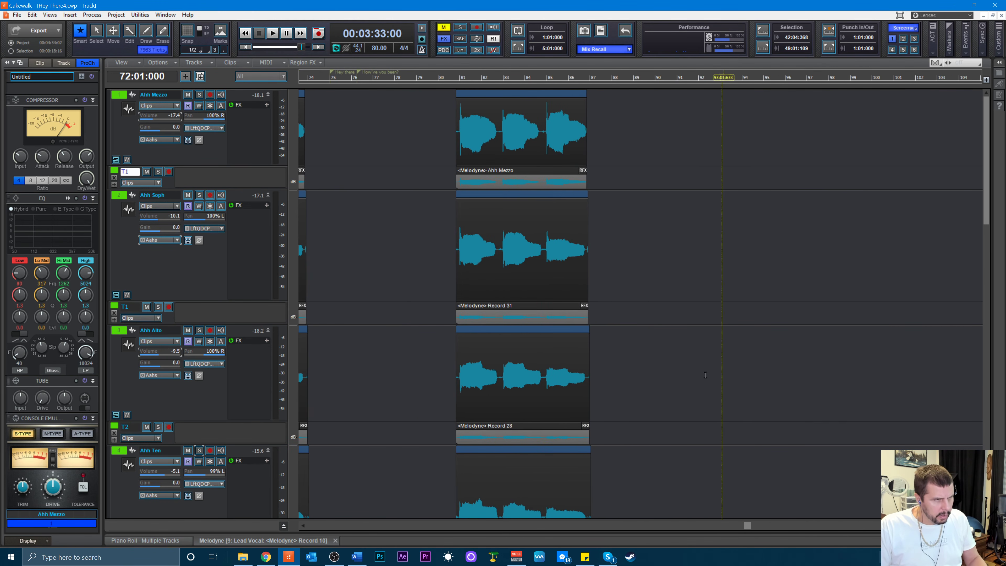
left_click(552, 80)
key("space")
scroll(634, 277, "down", 6)
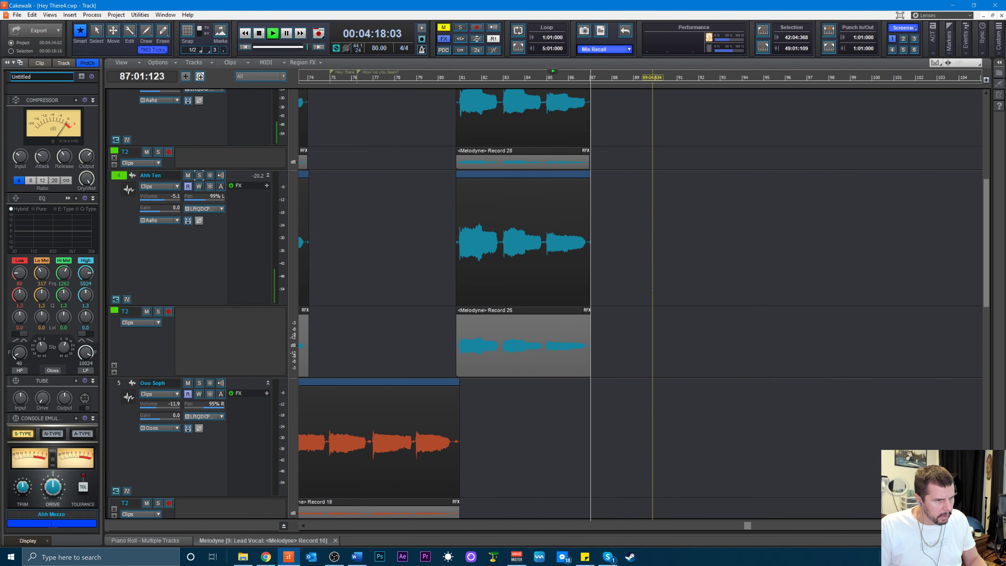
key("space")
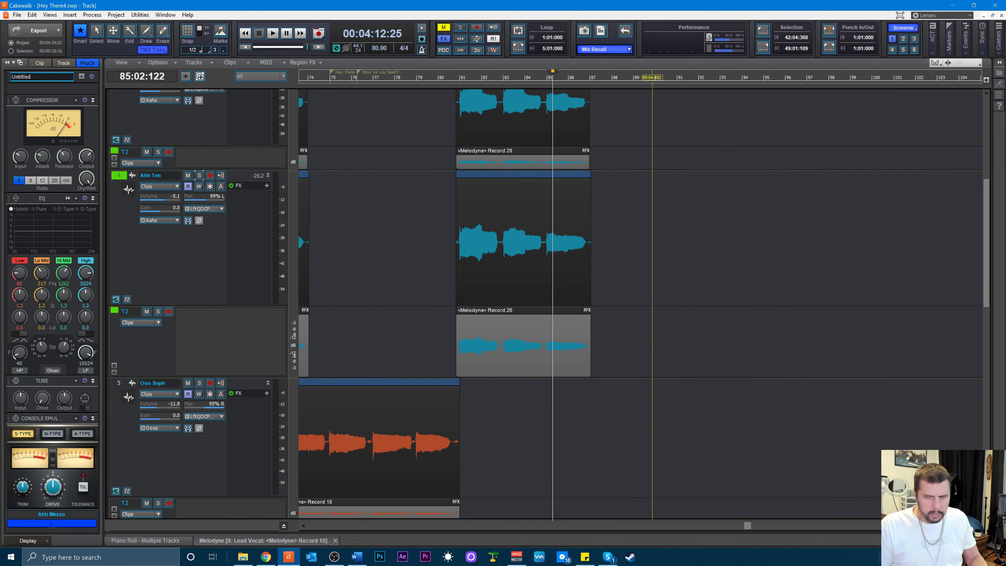
key("ctrl+s")
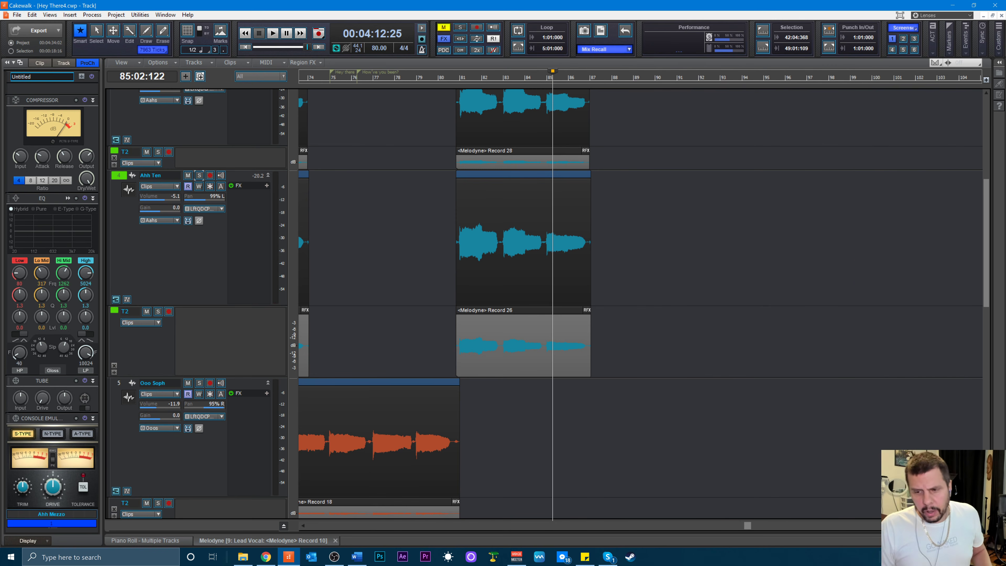
- Save the project and play back the song from its beginning up to the first Ooo clips
key("alt+Tab")
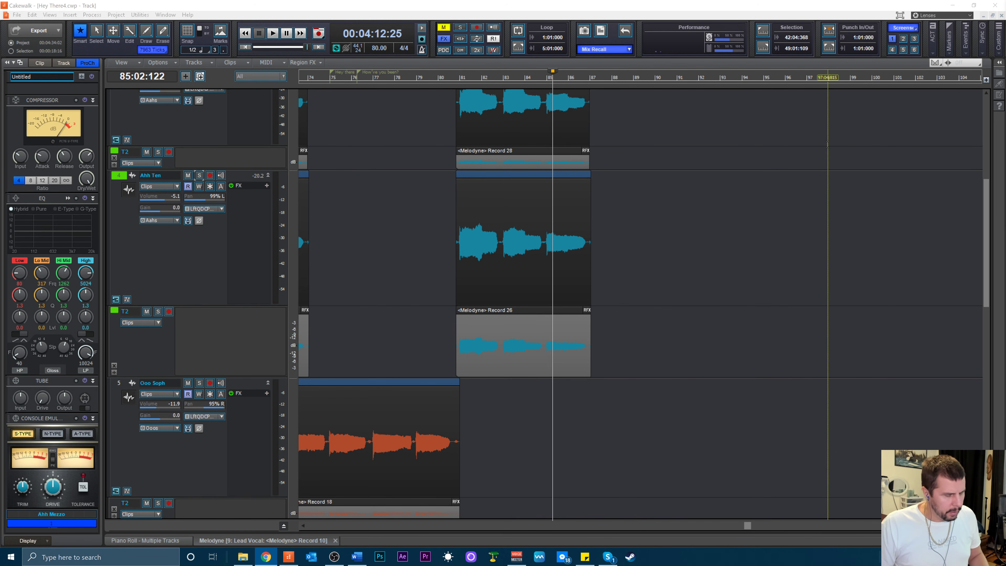
left_click(437, 82)
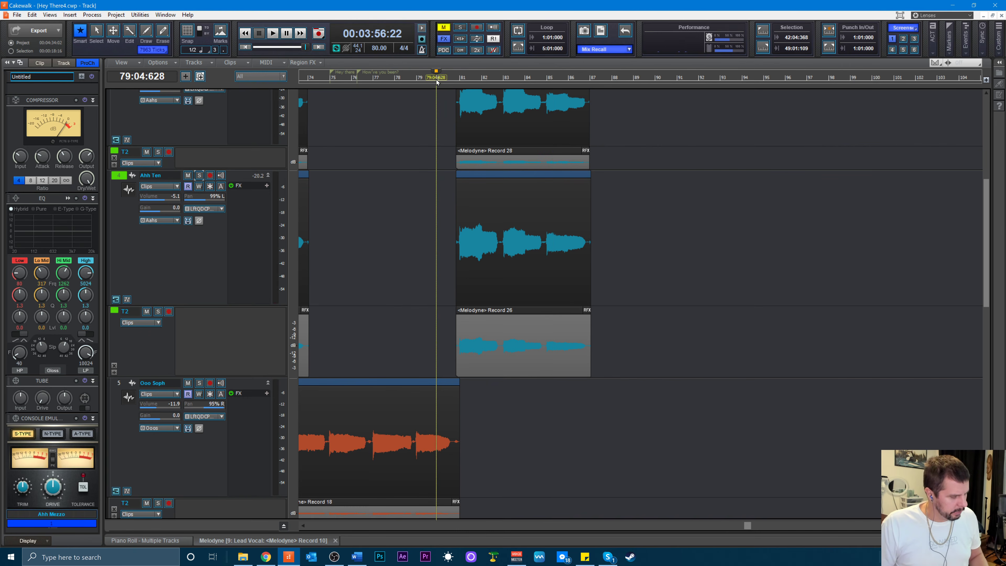
key("ctrl+s")
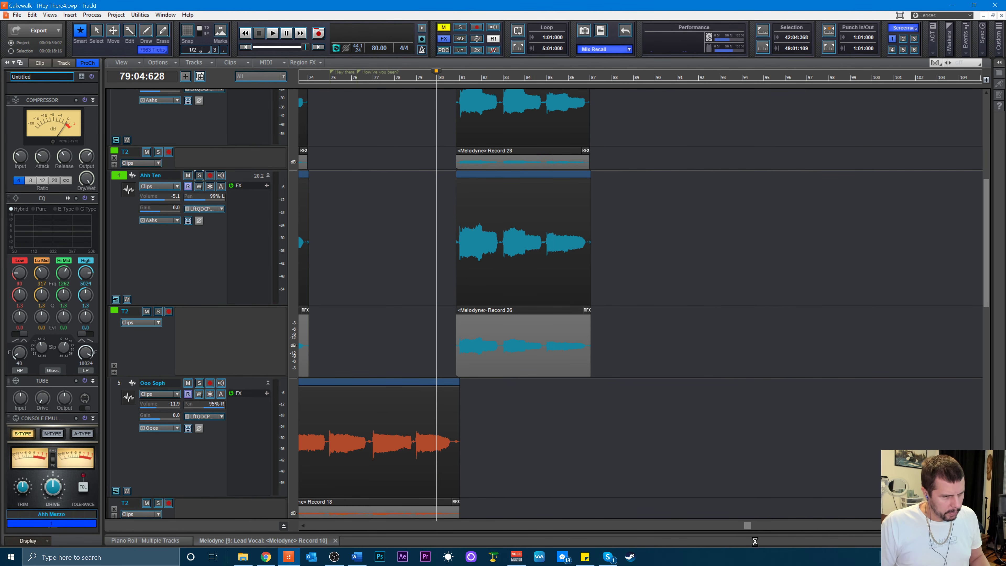
left_click_drag(748, 526, 275, 423)
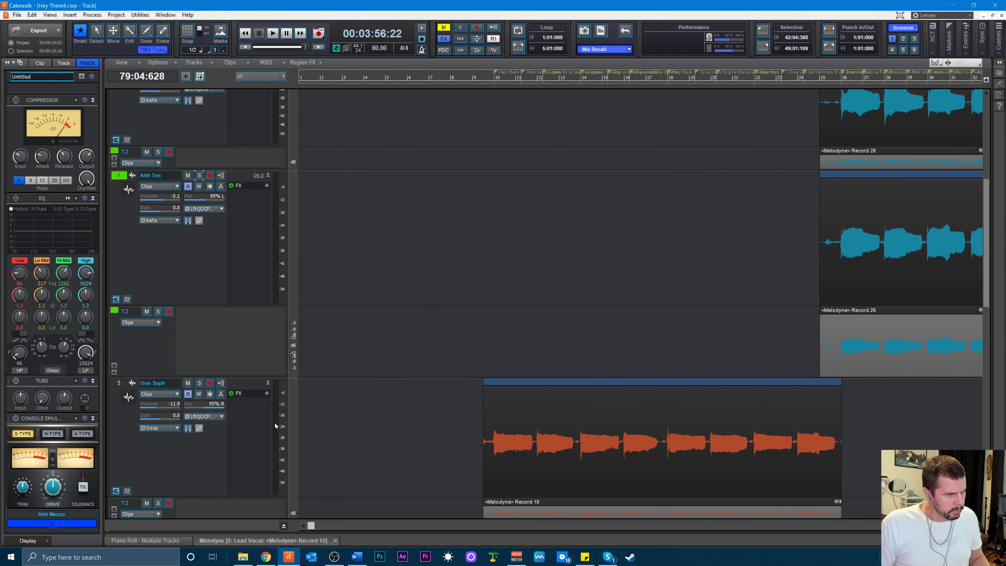
left_click(300, 82)
key("space")
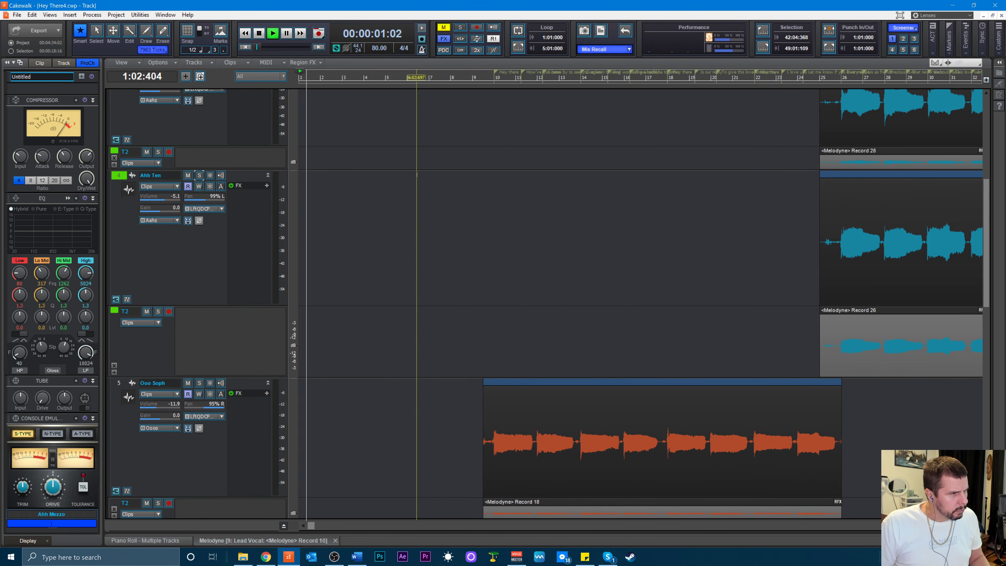
scroll(422, 182, "down", 3)
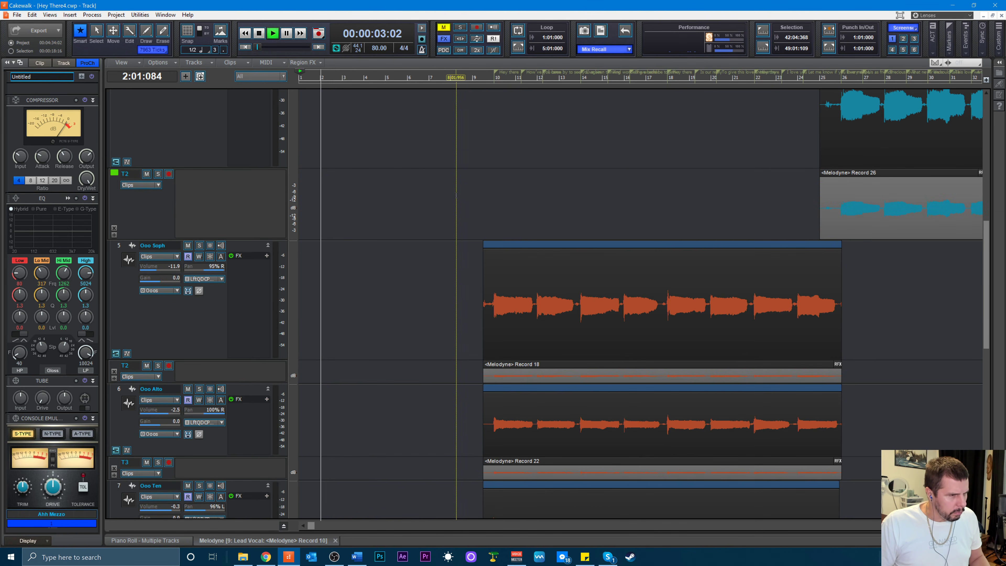
scroll(457, 195, "down", 3)
scroll(457, 192, "down", 3)
scroll(467, 198, "up", 6)
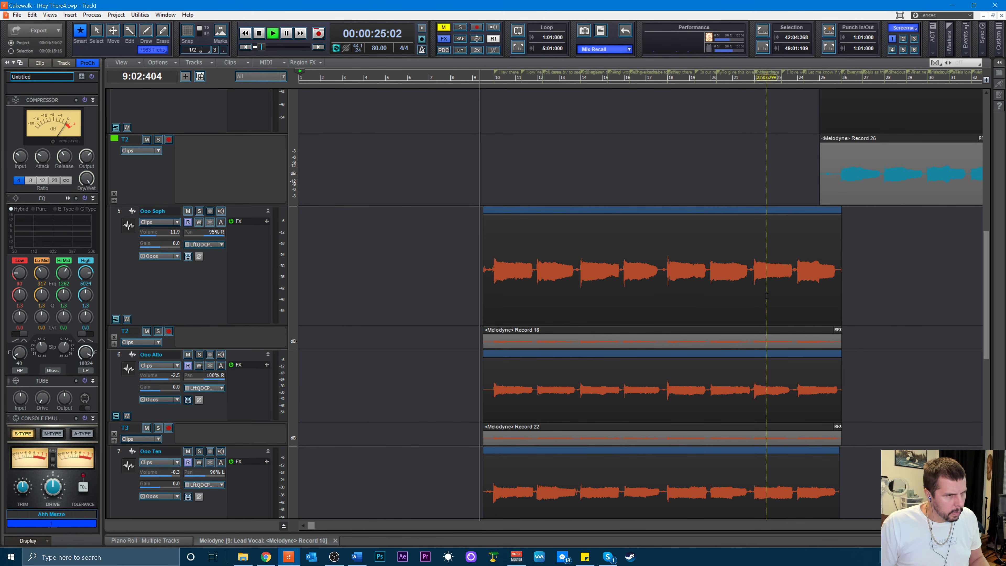
key("space")
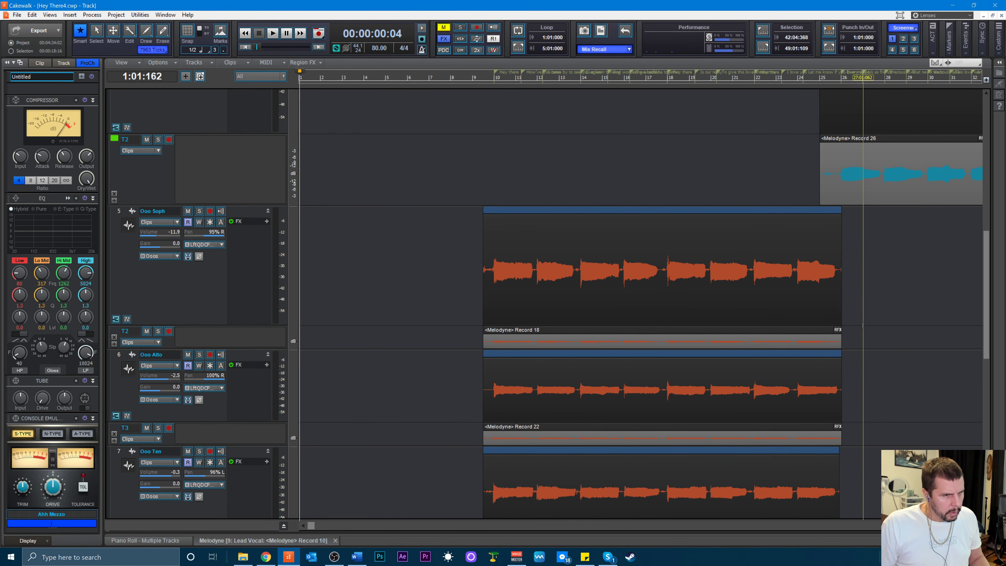
- Select the first Ooo clips, from 9:03:000 to 26:01:484, on all four Ooo tracks
scroll(863, 331, "down", 3)
scroll(863, 331, "up", 2)
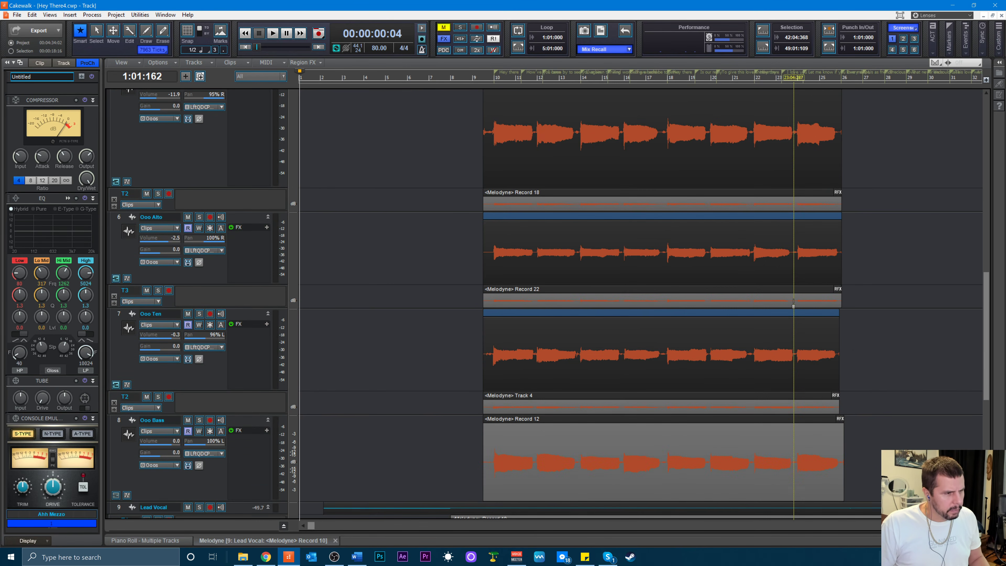
scroll(791, 312, "down", 2)
scroll(773, 303, "up", 3)
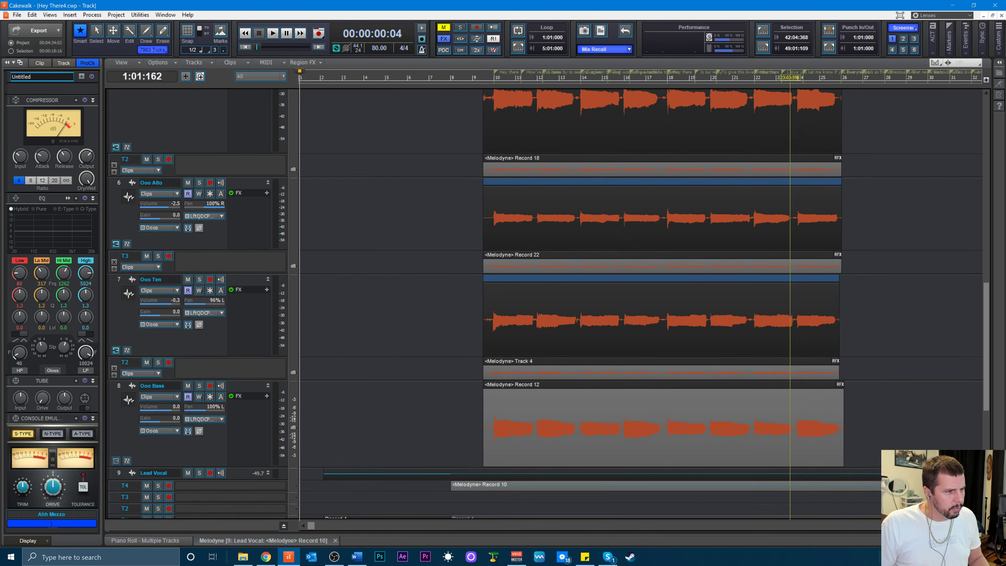
scroll(759, 295, "up", 4)
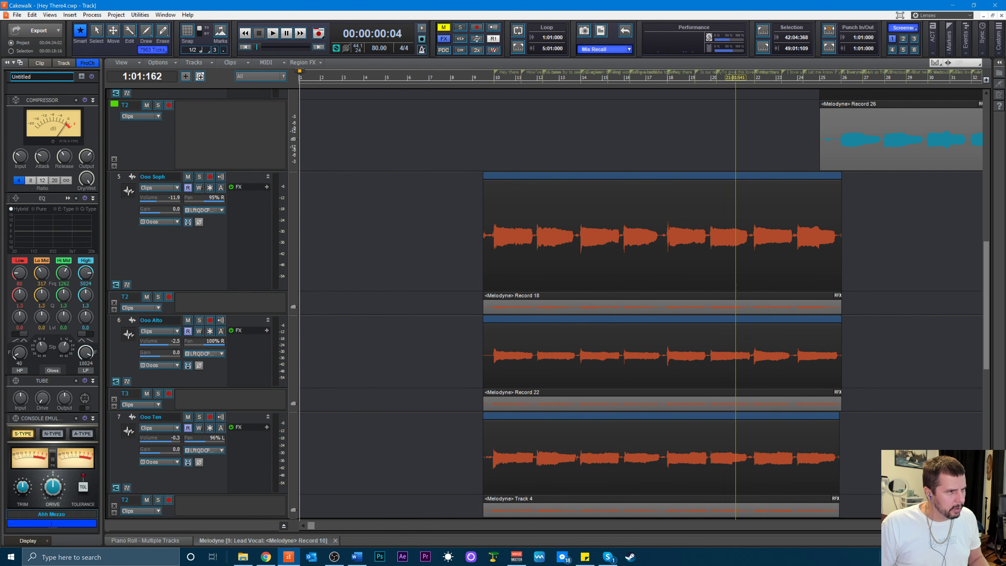
key("space")
key("space")
left_click(470, 284)
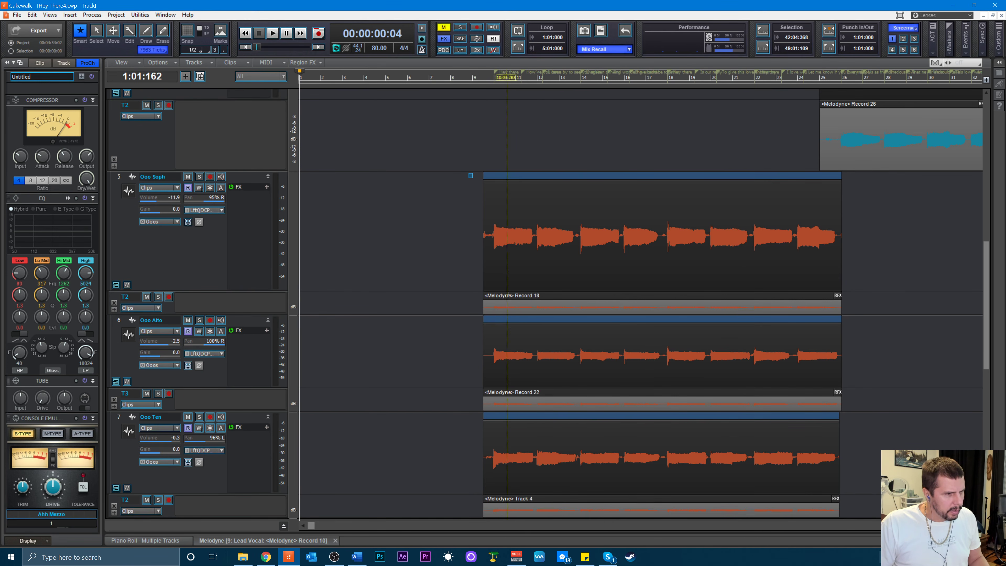
left_click_drag(509, 296, 521, 166)
scroll(514, 176, "up", 3)
scroll(514, 177, "up", 6)
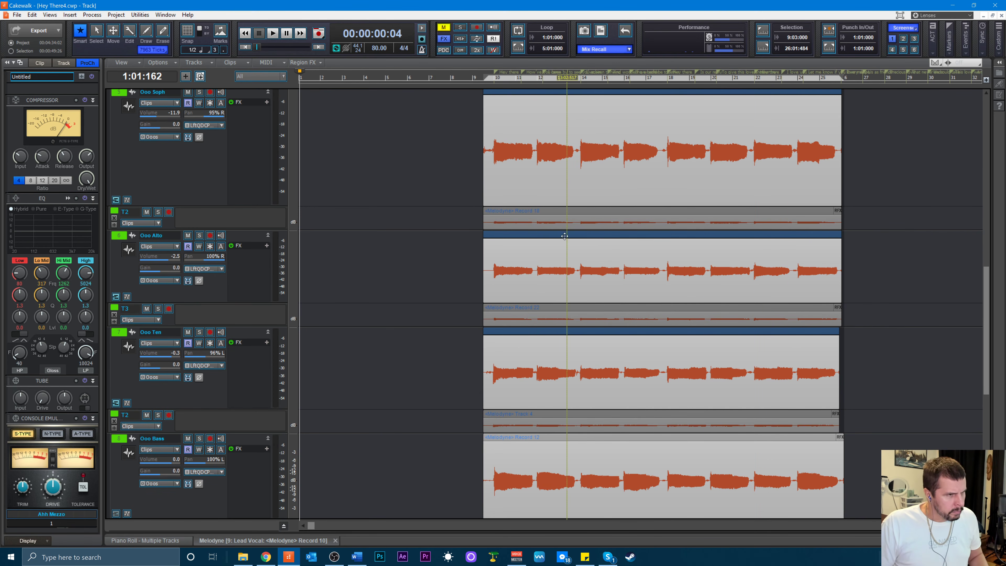
- Insert a new audio track between the Ooo Bass and Lead Vocal tracks
scroll(527, 209, "down", 5)
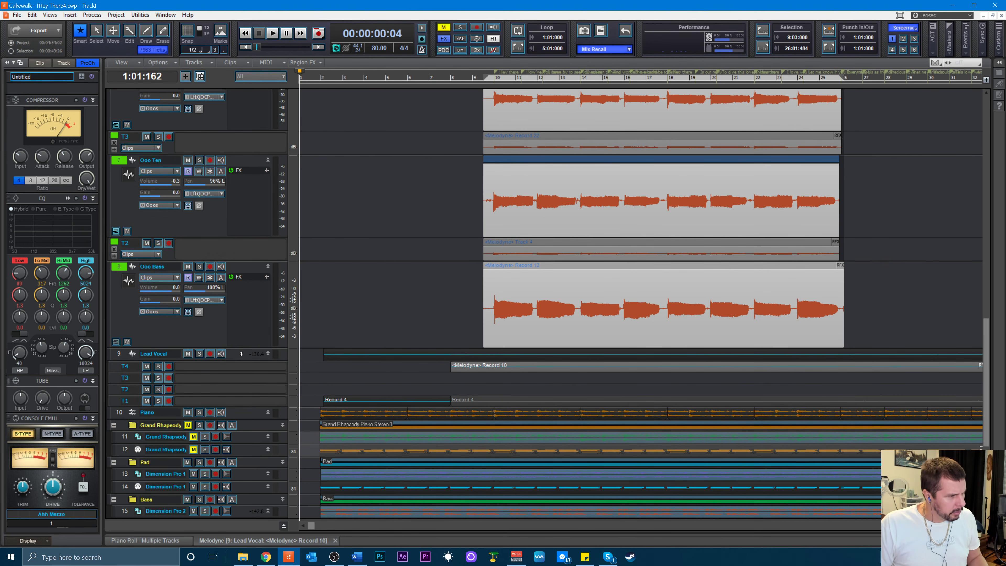
right_click(241, 354)
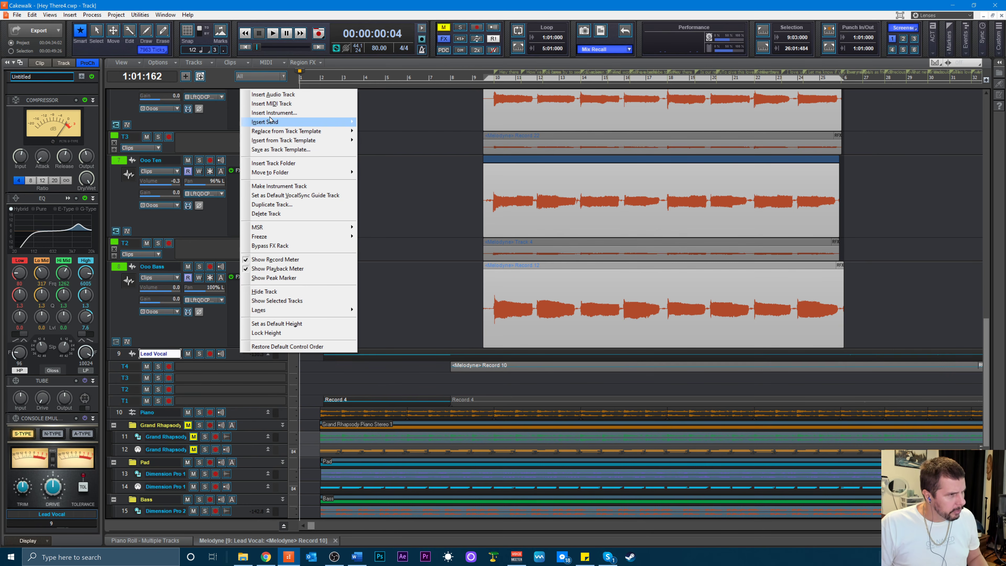
left_click(275, 96)
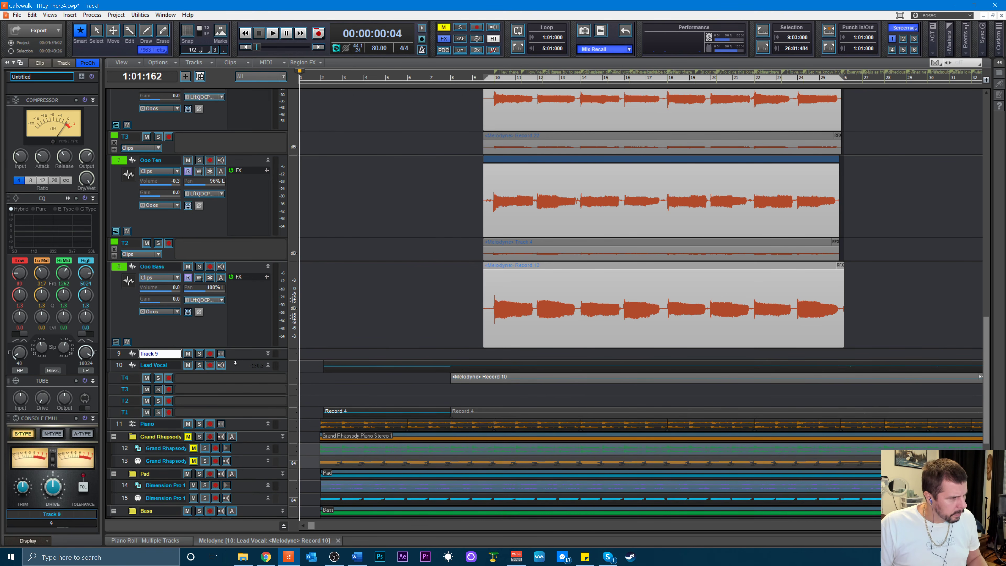
right_click(235, 363)
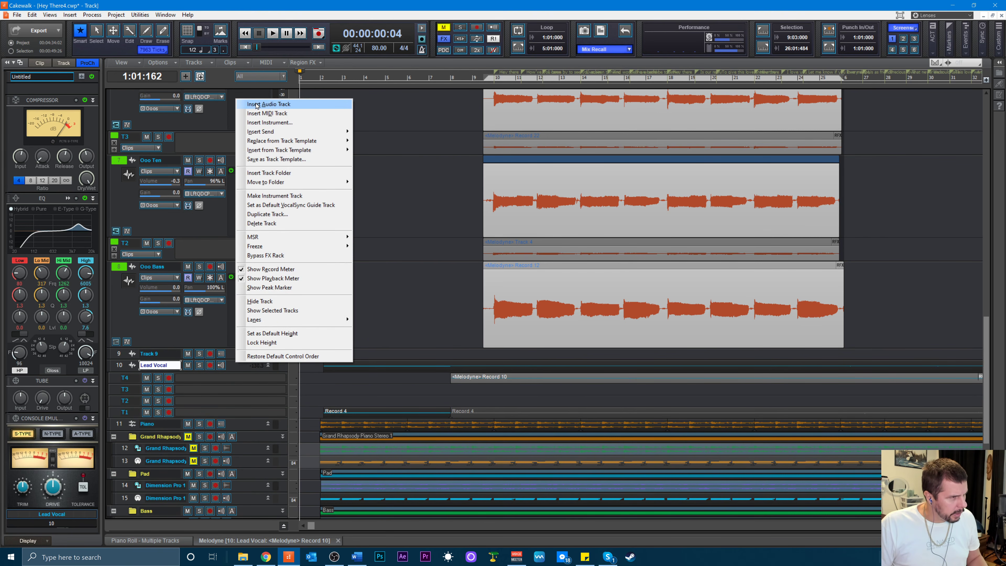
key("Escape")
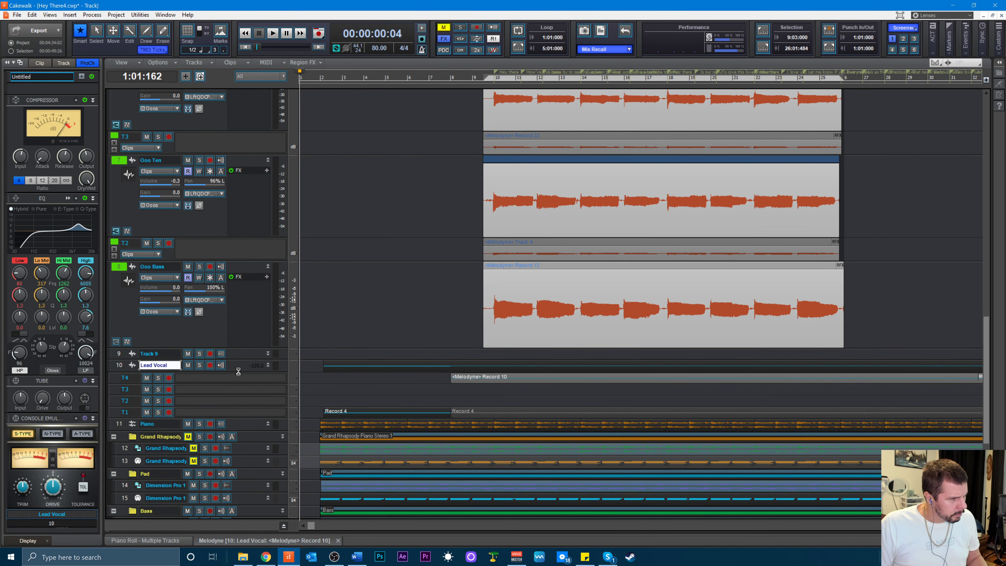